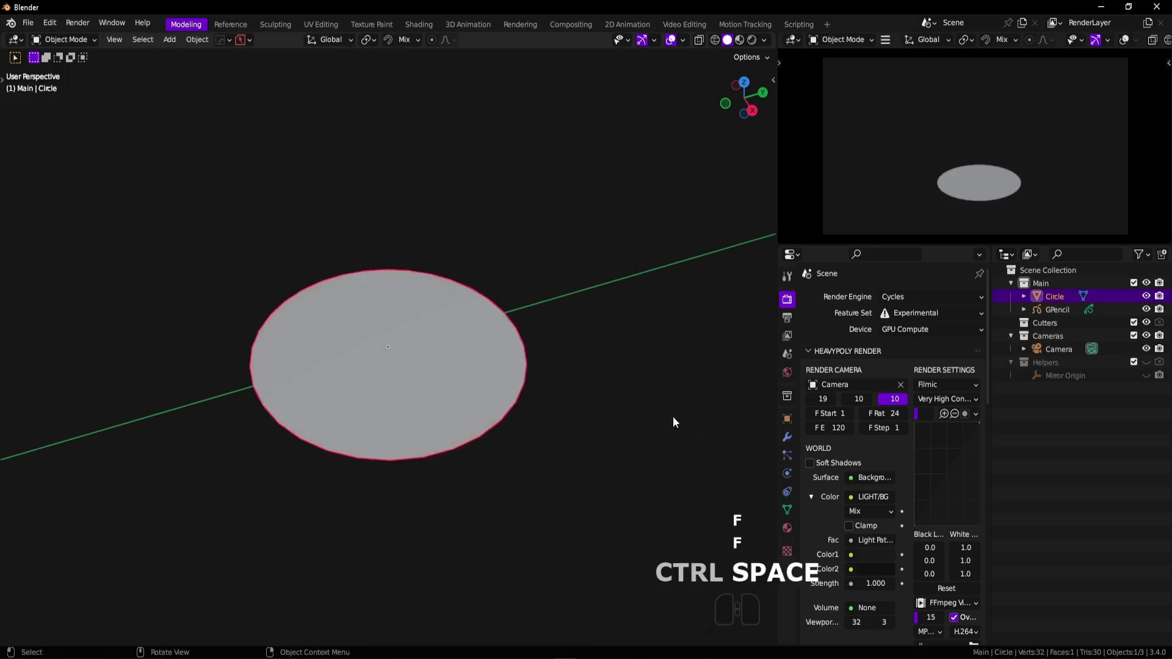
Add a Subdivision Surface modifier with render and viewport levels of 3 and a Solidify modifier with offset 0 to the circle.
left_click(941, 324)
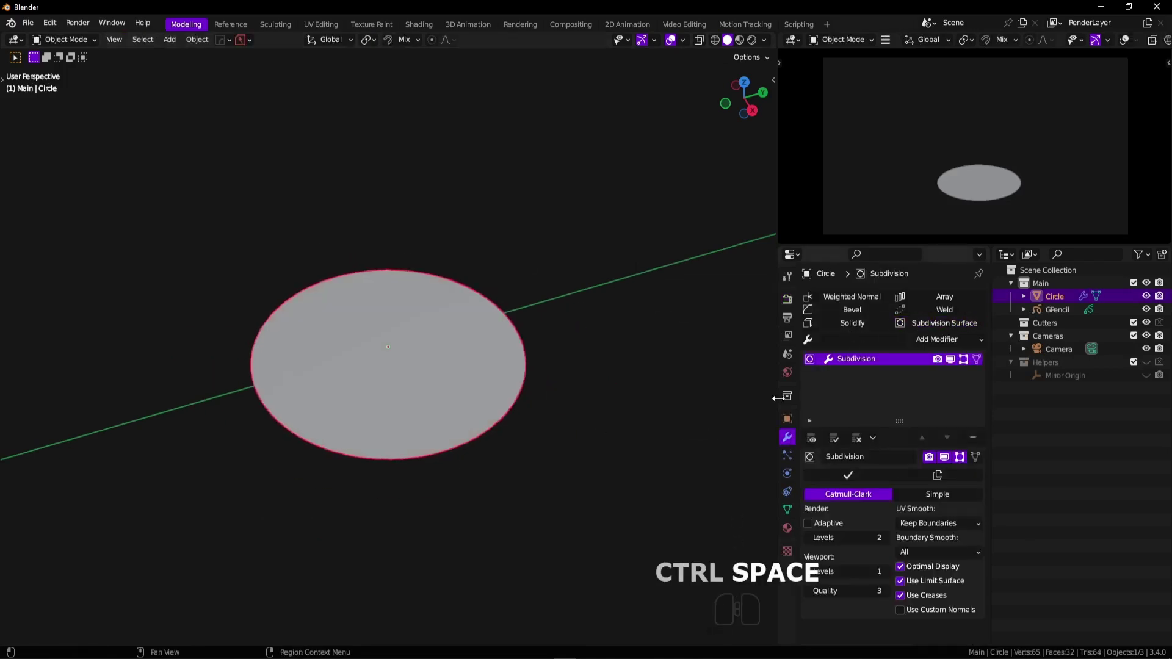
left_click(886, 572)
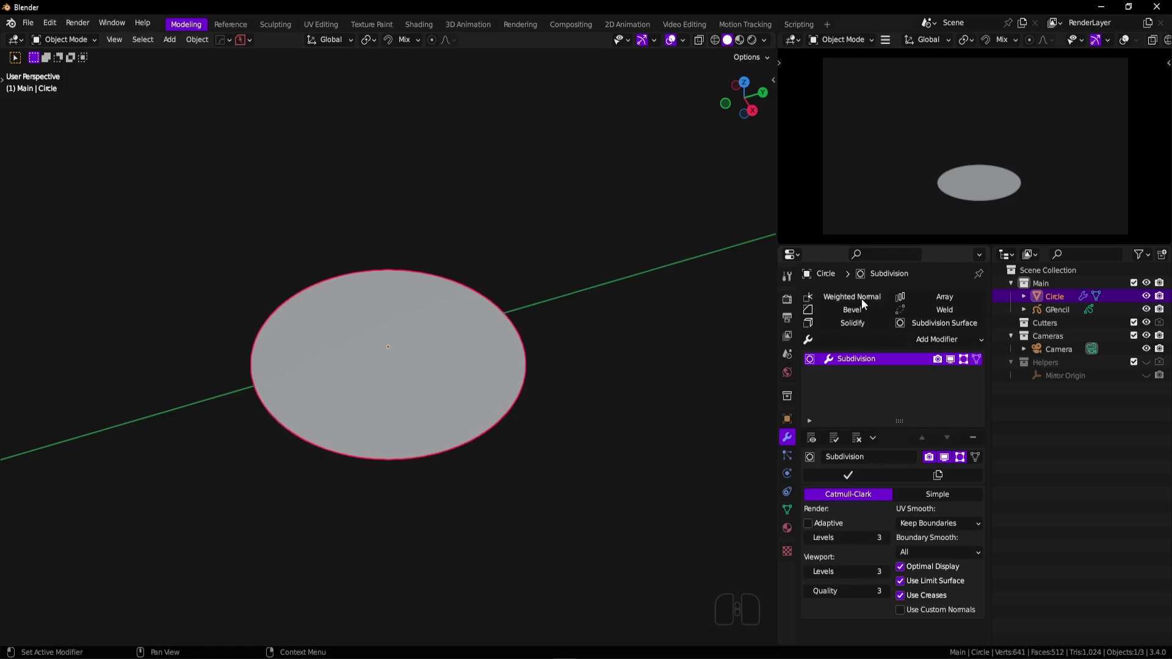
left_click(865, 320)
key("Return")
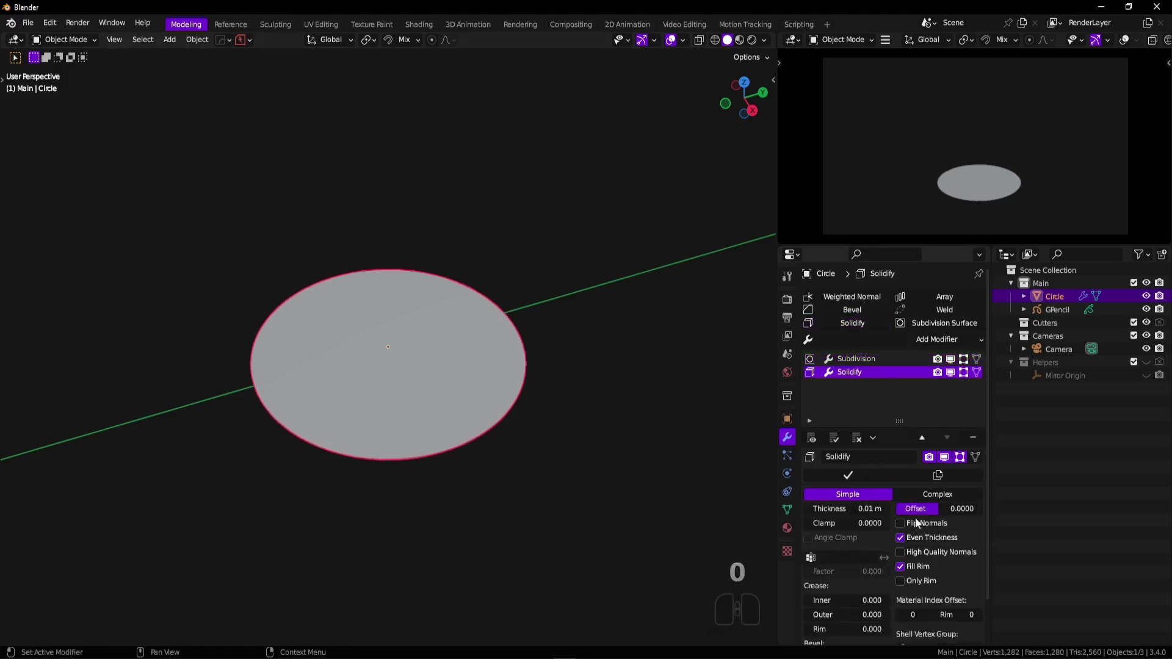
Set the Solidify thickness of the disc to about 0.02 m.
left_click_drag(846, 508, 870, 509, "shift")
middle_click_drag(447, 515, 467, 495, "ctrl")
middle_click_drag(527, 530, 568, 458)
middle_click_drag(567, 458, 564, 417, "shift")
left_click_drag(851, 509, 834, 509, "shift")
middle_click_drag(577, 320, 558, 366)
key("ctrl+space")
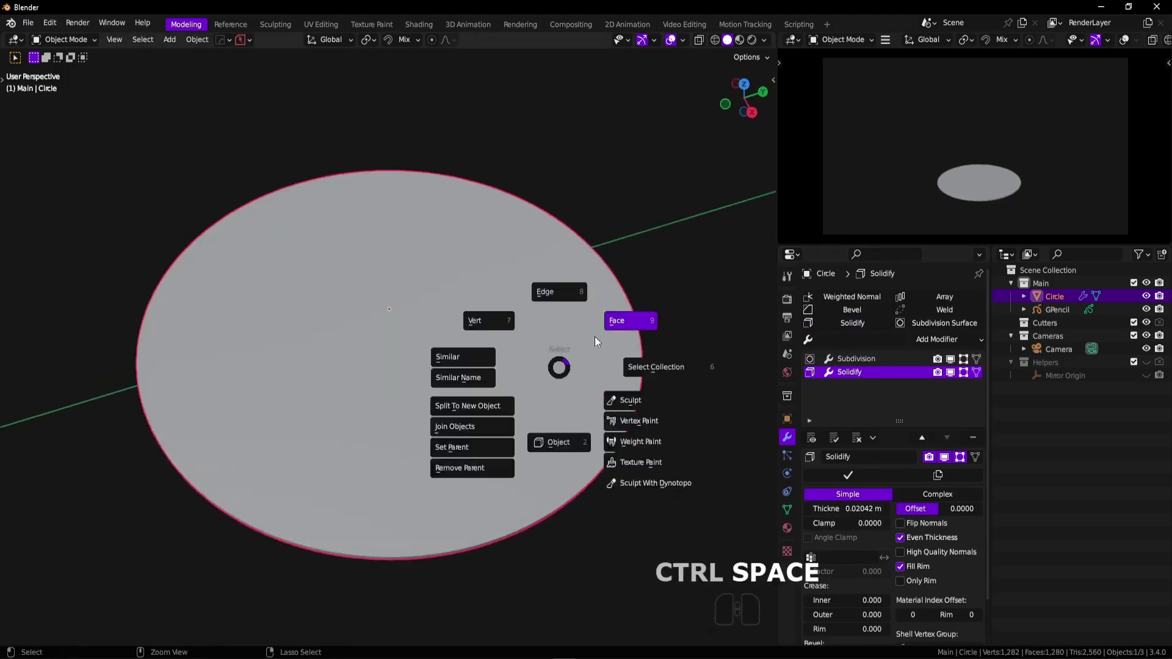
middle_click_drag(583, 421, 576, 387, "ctrl")
key("ctrl+space")
middle_click_drag(500, 381, 514, 485, "ctrl")
key("ctrl+space")
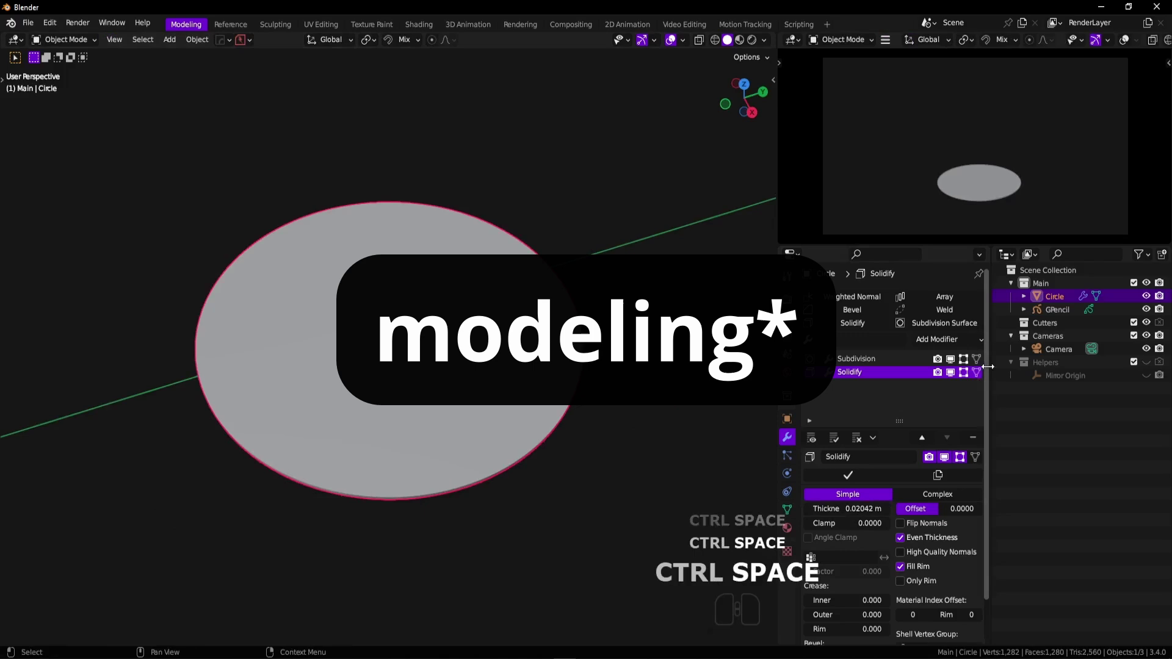
Display the Solidify result on the editing cage and enter Edit Mode on the disc.
left_click(978, 372)
key("ctrl+space")
scroll(382, 395, "down", 1)
key("ctrl+r")
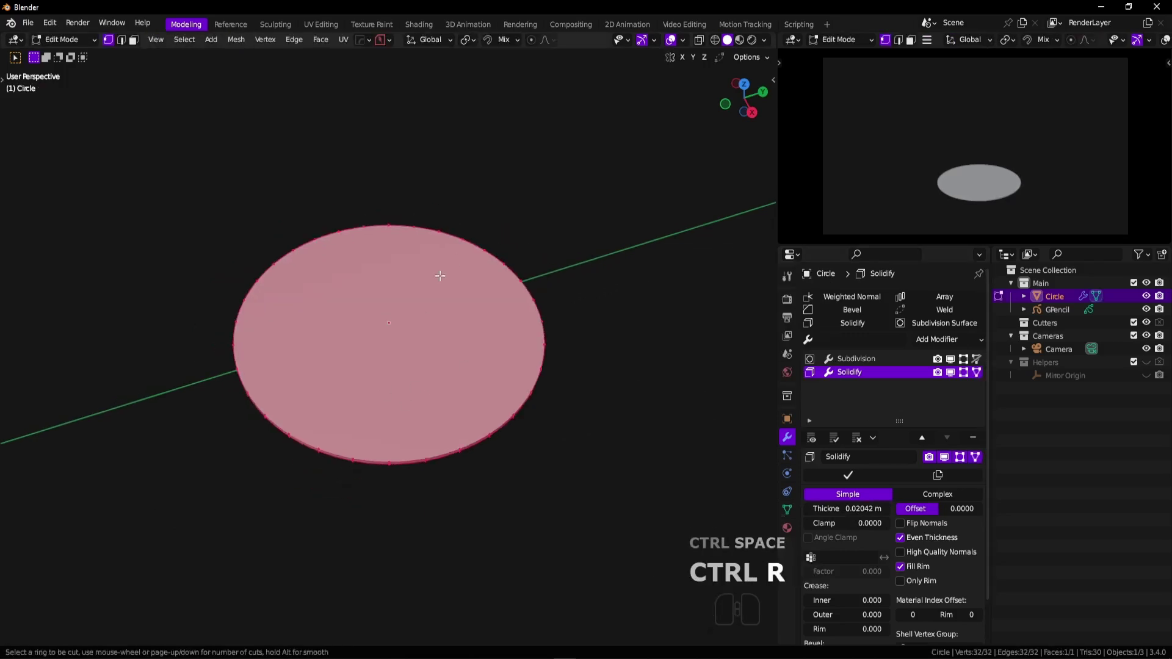
key("Escape")
key("ctrl+space")
left_click(502, 321)
key("Escape")
Inset the disc's face almost to its centre and delete the small central face to open a hole.
key("ctrl+space")
left_click(574, 298)
key("a")
key("i")
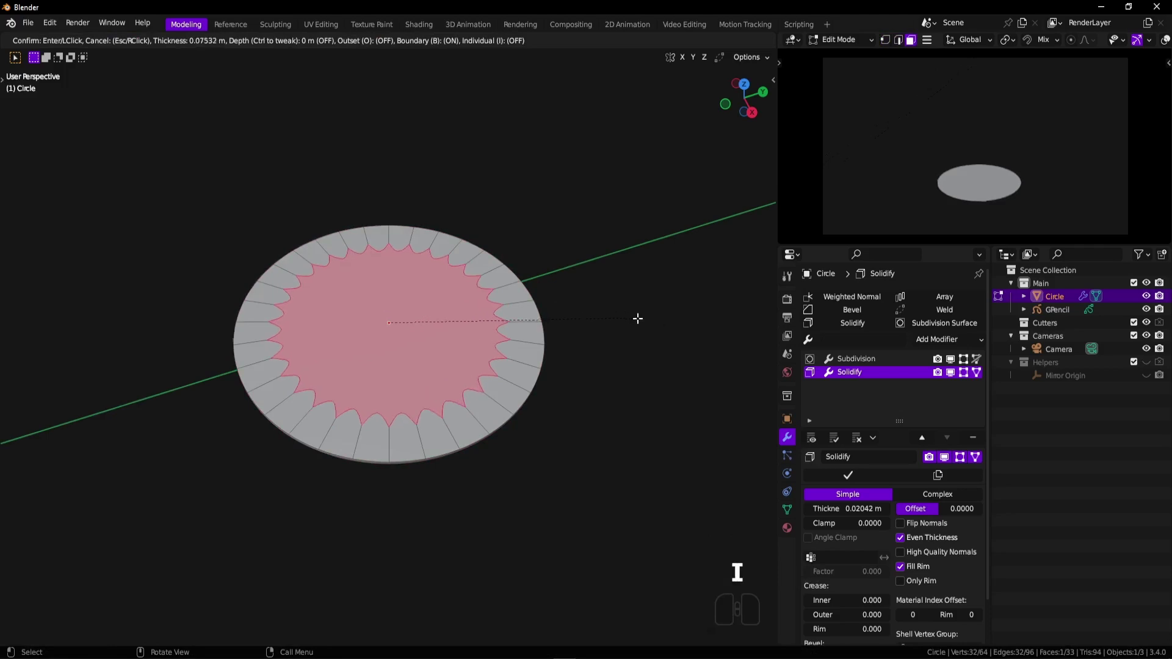
left_click(414, 313)
key("x")
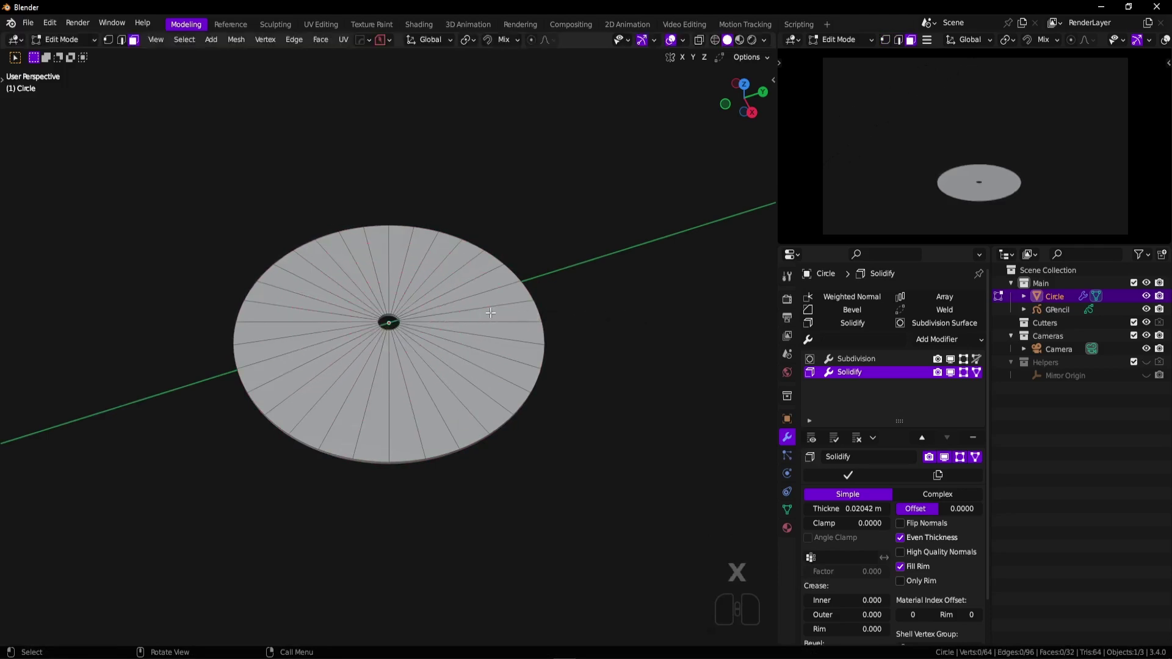
Select the edge loop around the central hole and scale it up to CD proportions.
scroll(414, 313, "up", 1)
scroll(414, 314, "up", 4)
left_click(423, 269, "alt")
key("ctrl+space")
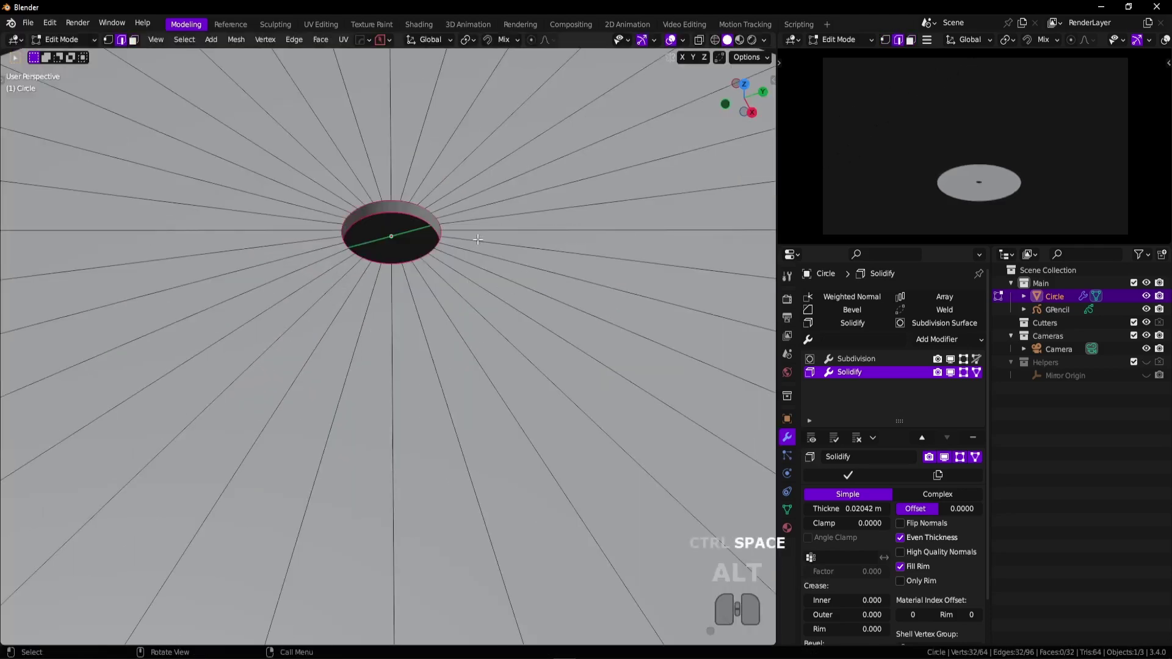
left_click(507, 302)
key("Escape")
key("s")
left_click(601, 342)
middle_click_drag(601, 342, 478, 441)
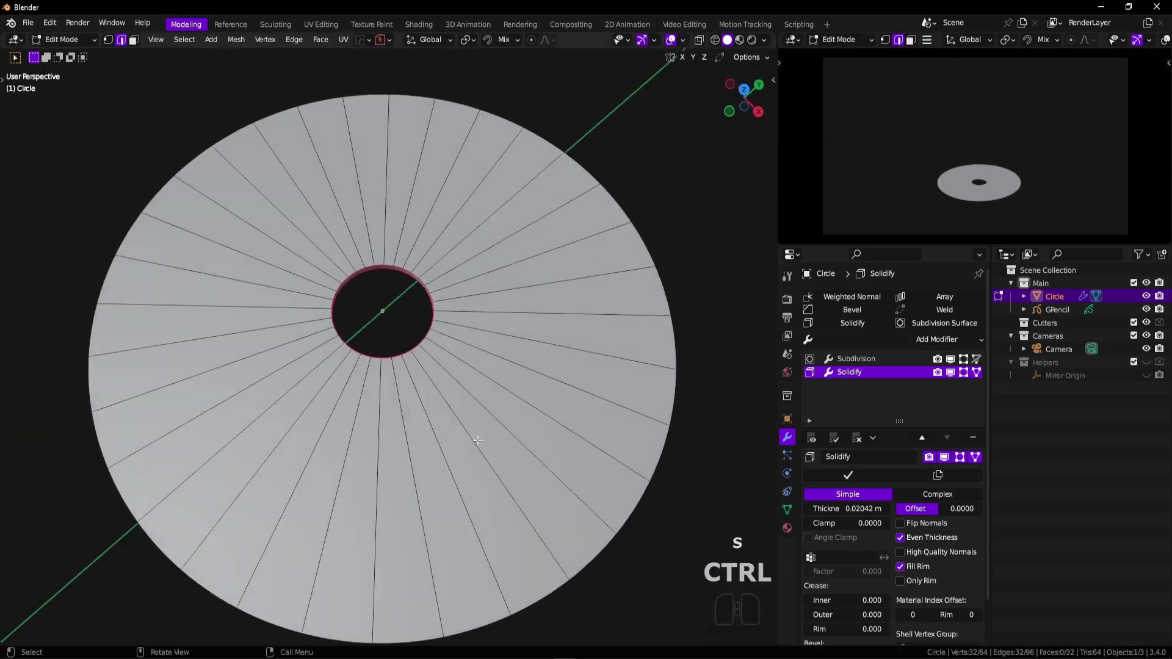
Examine the finished CD render and the close-up reference photo of a real disc in the image viewers.
key("alt+Tab")
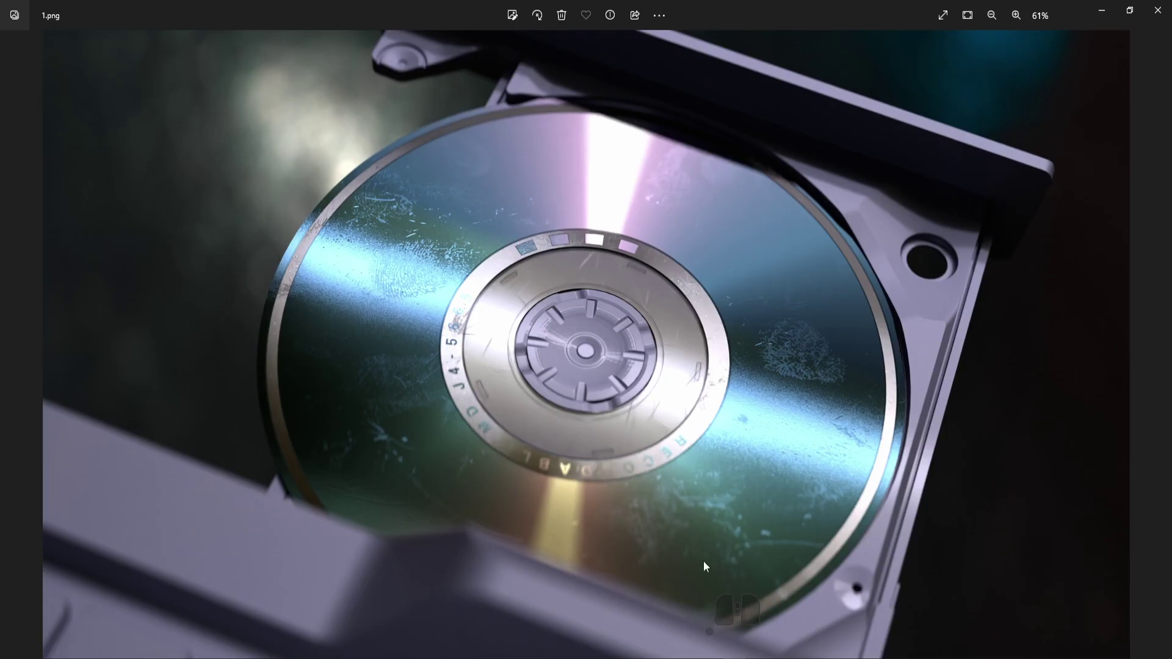
key("alt+Tab")
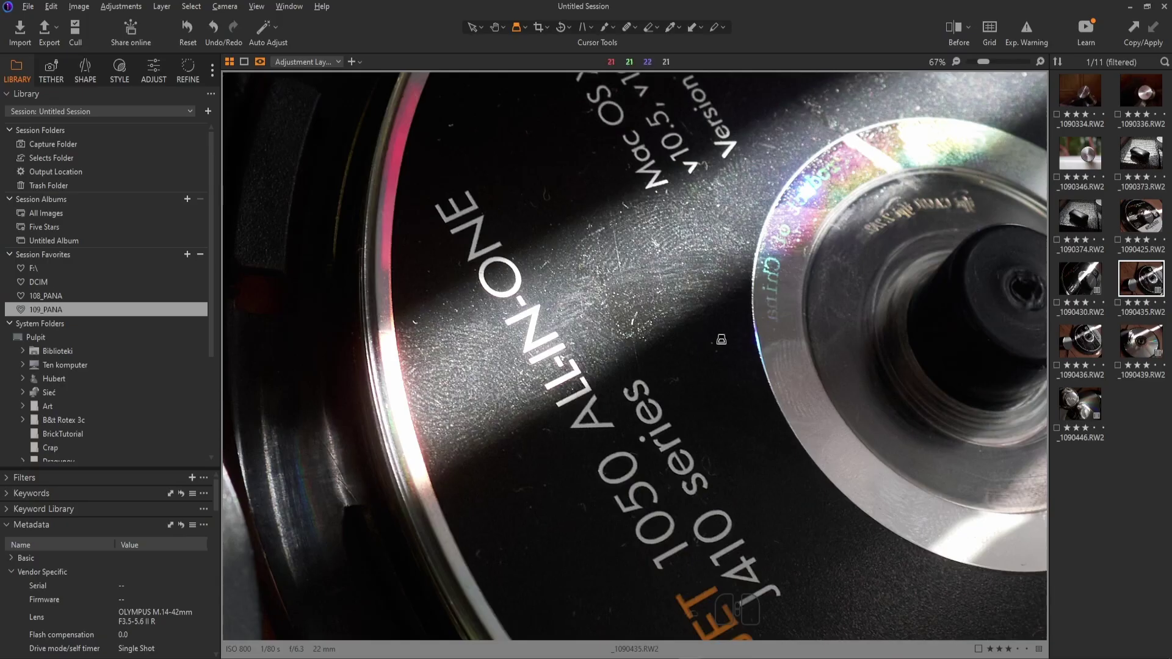
scroll(891, 312, "up", 1)
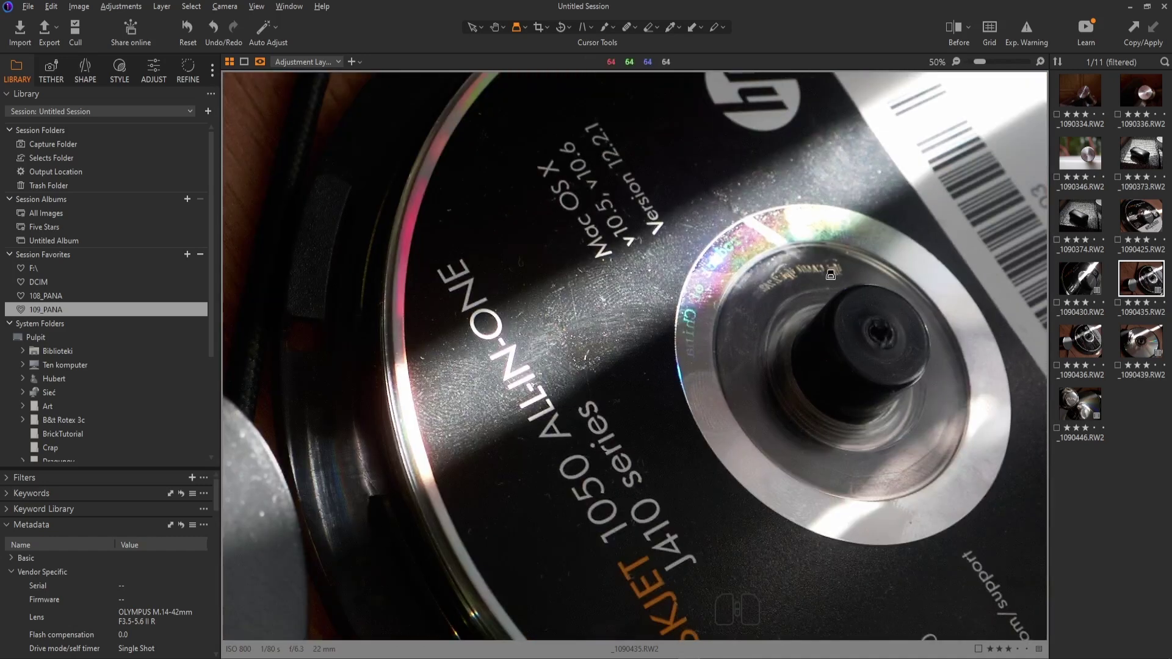
scroll(831, 276, "down", 1)
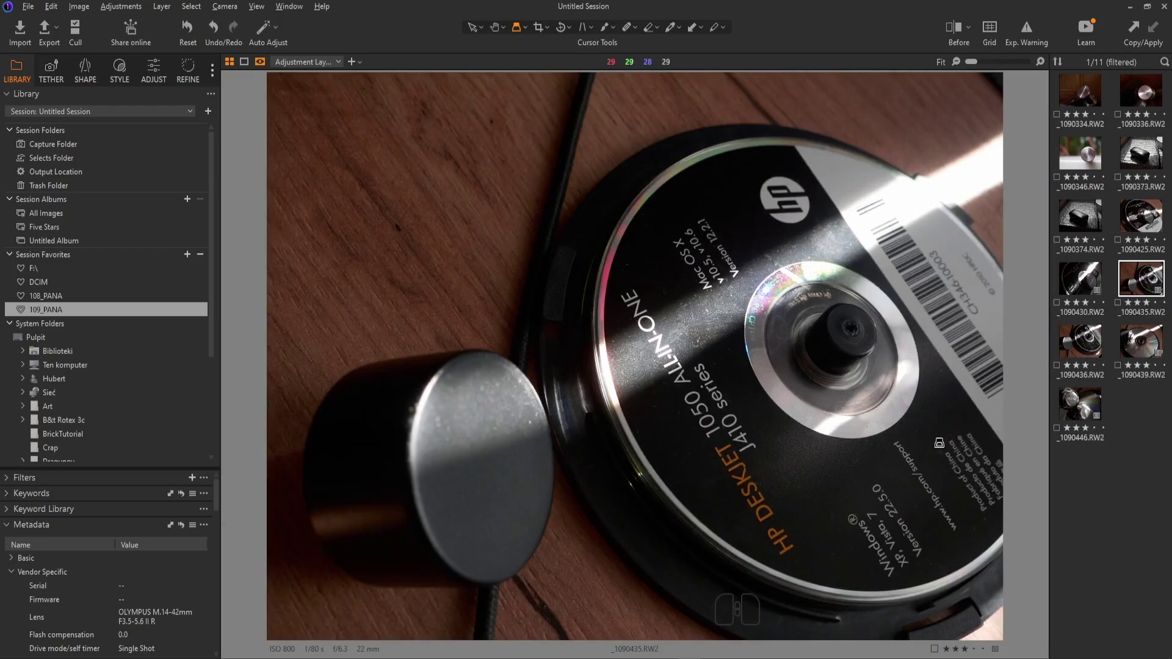
scroll(749, 242, "up", 2)
In Blender's preferences, search the add-ons for "node" and expand the Node Wrangler details before returning to the disc scene.
key("ctrl+Tab")
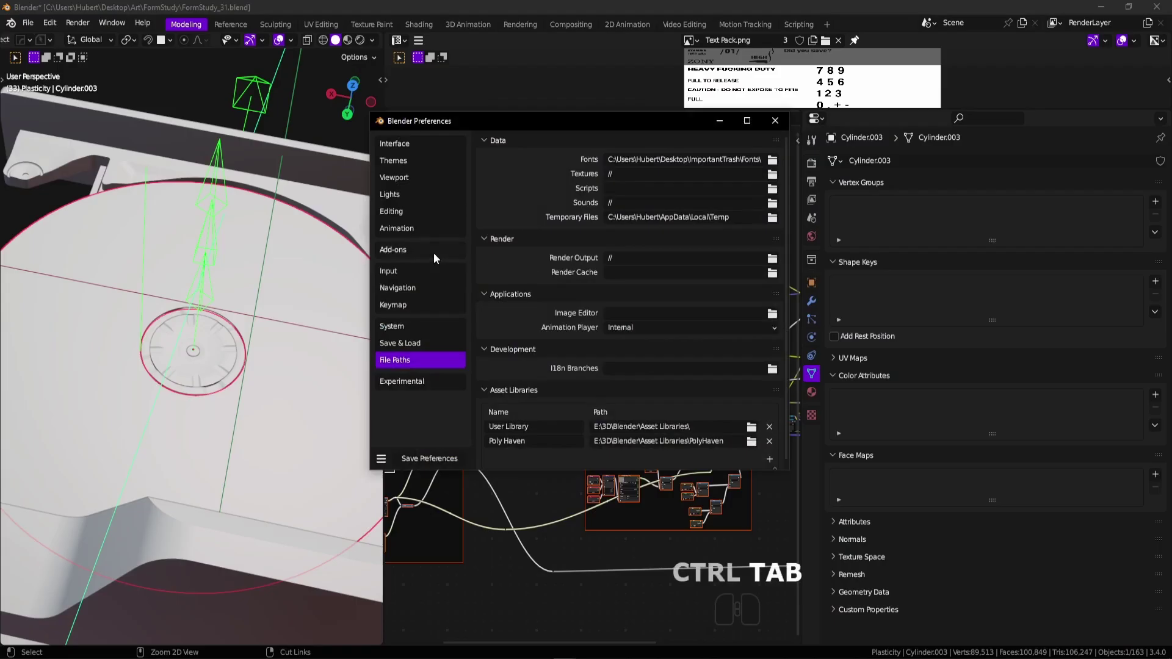
left_click(432, 251)
left_click(698, 160)
type("node")
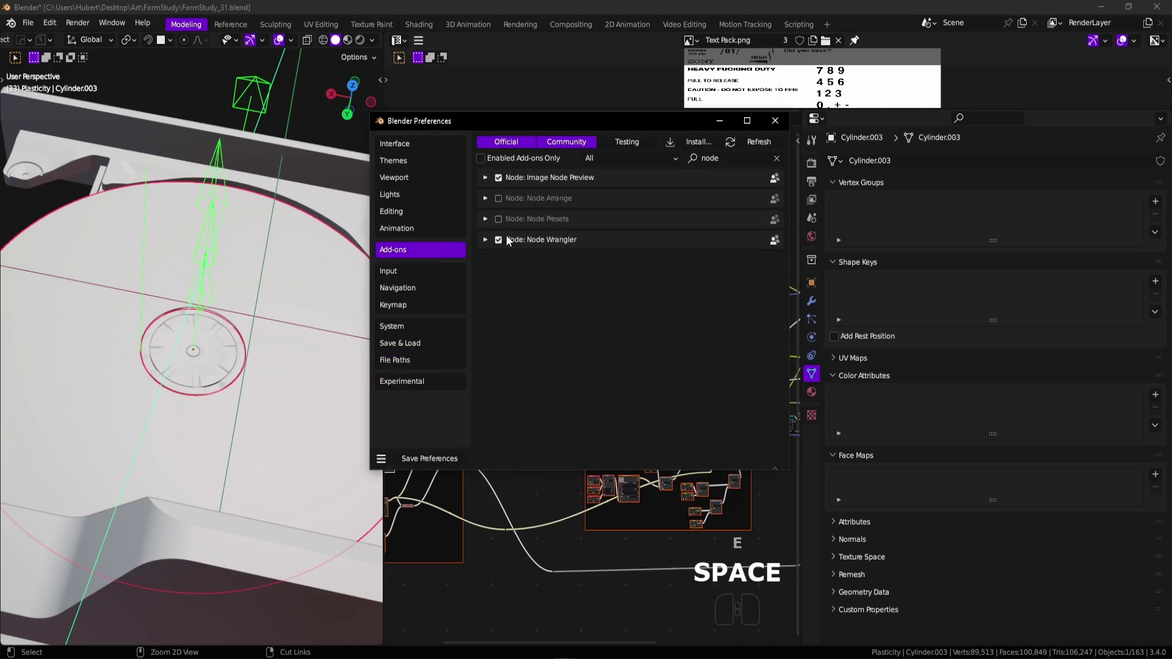
left_click(485, 239)
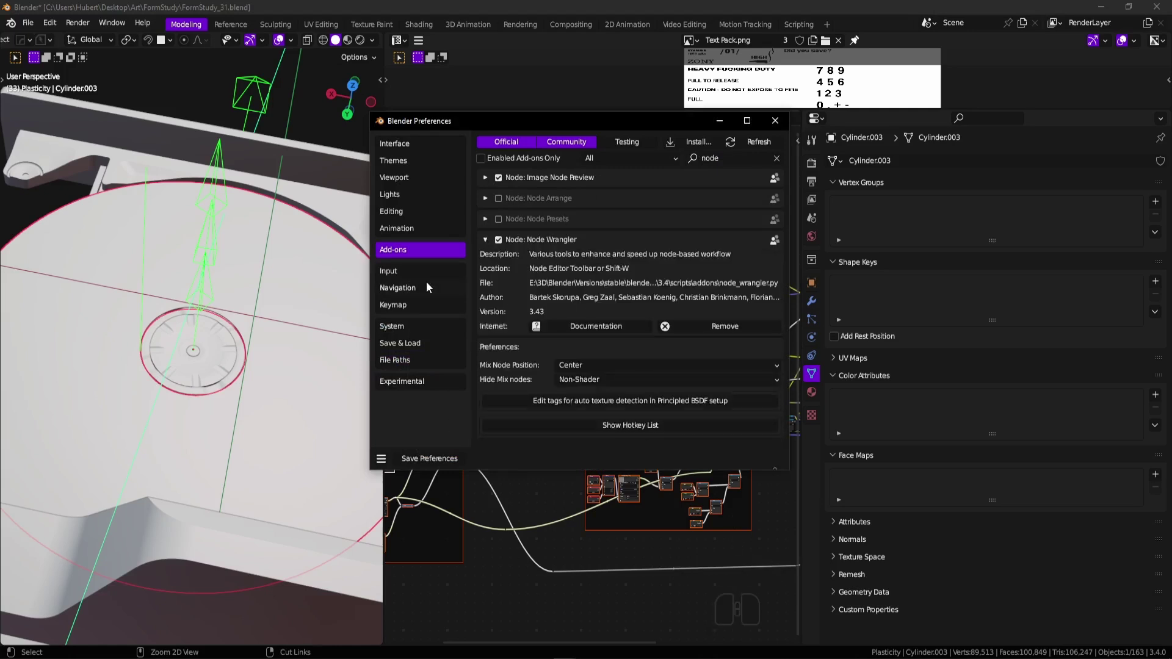
key("alt+Tab")
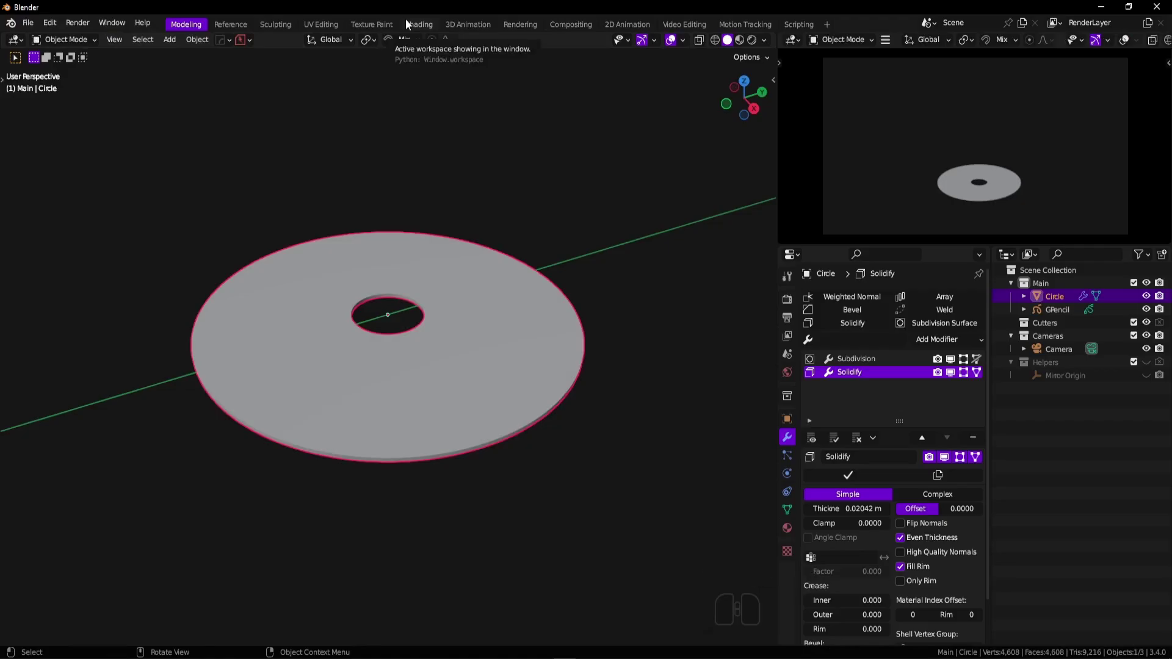
Switch to the Shading workspace and view the disc through the scene camera.
left_click(407, 23)
key("grave")
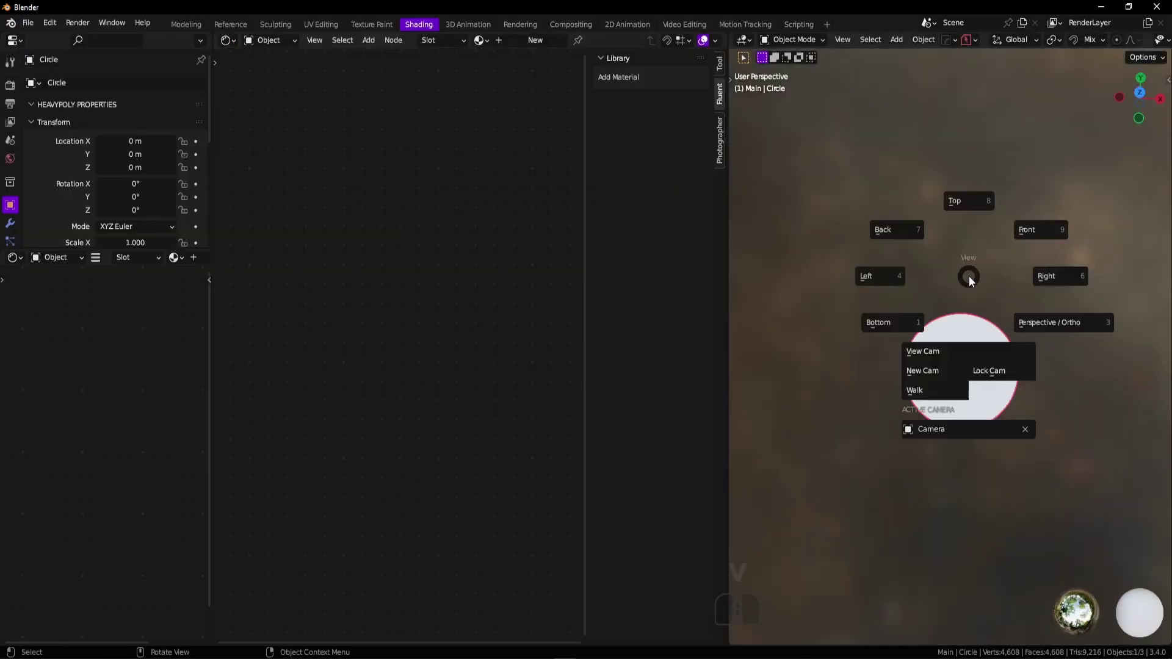
left_click(969, 277)
key("KP_0")
key("v")
key("c")
middle_click_drag(985, 380, 1010, 349, "shift")
key("n")
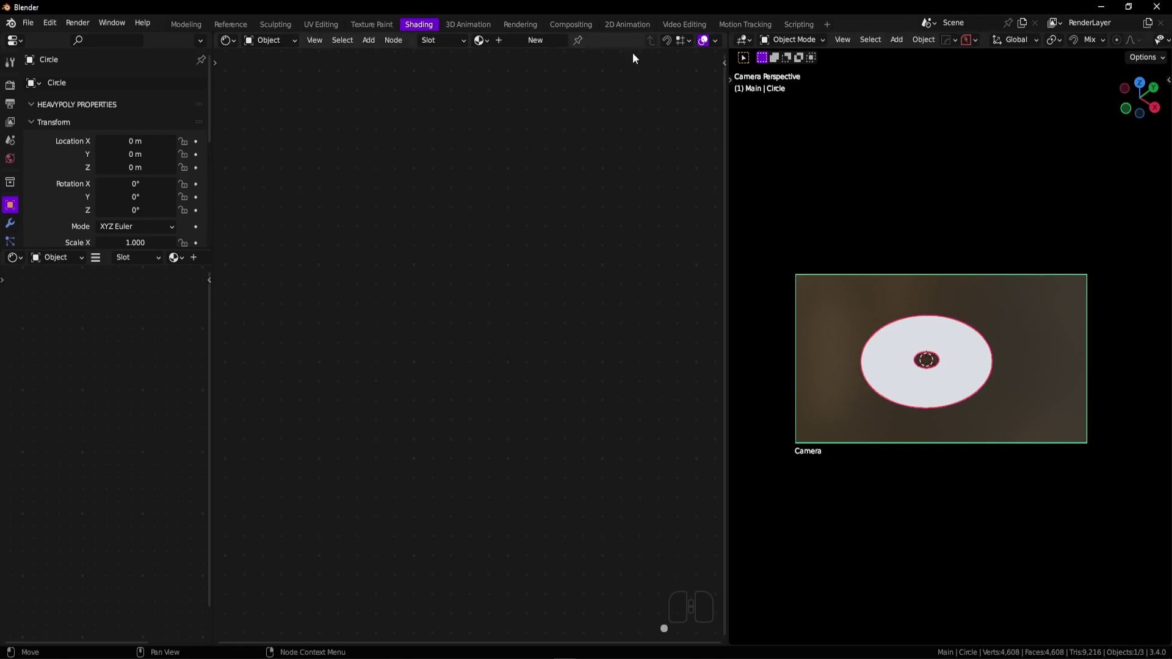
Light the material preview with the dark carpentry workshop HDRI and set its strength to 0.808.
left_click(713, 40)
scroll(1090, 41, "down", 5)
key("Escape")
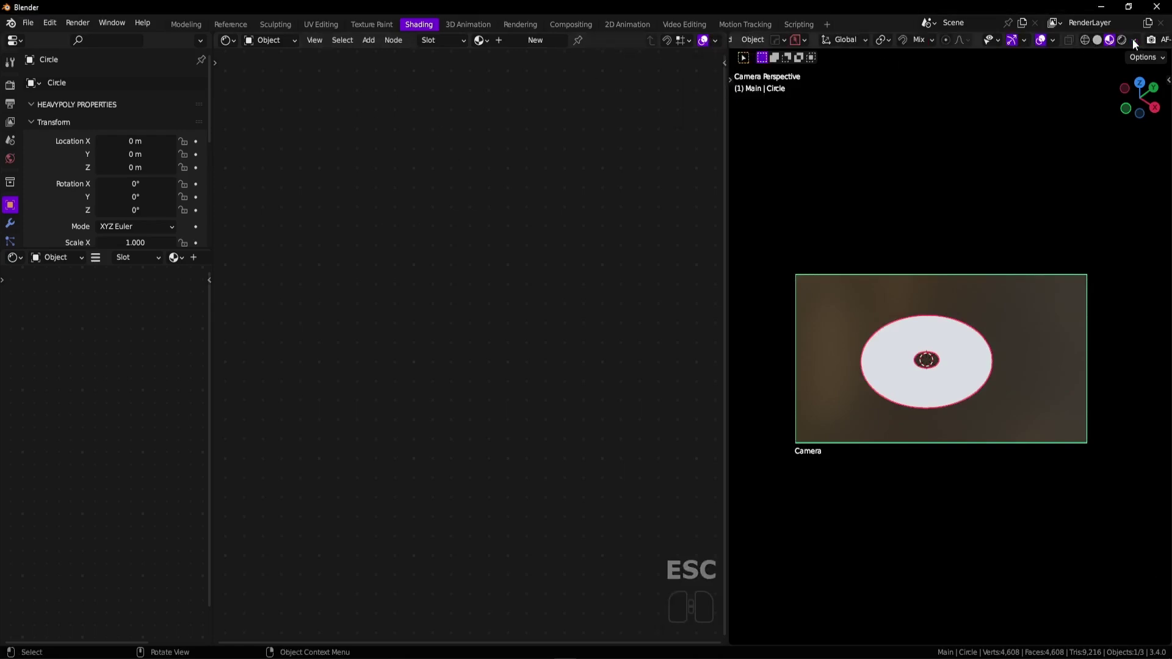
left_click(1134, 39)
left_click(1053, 156)
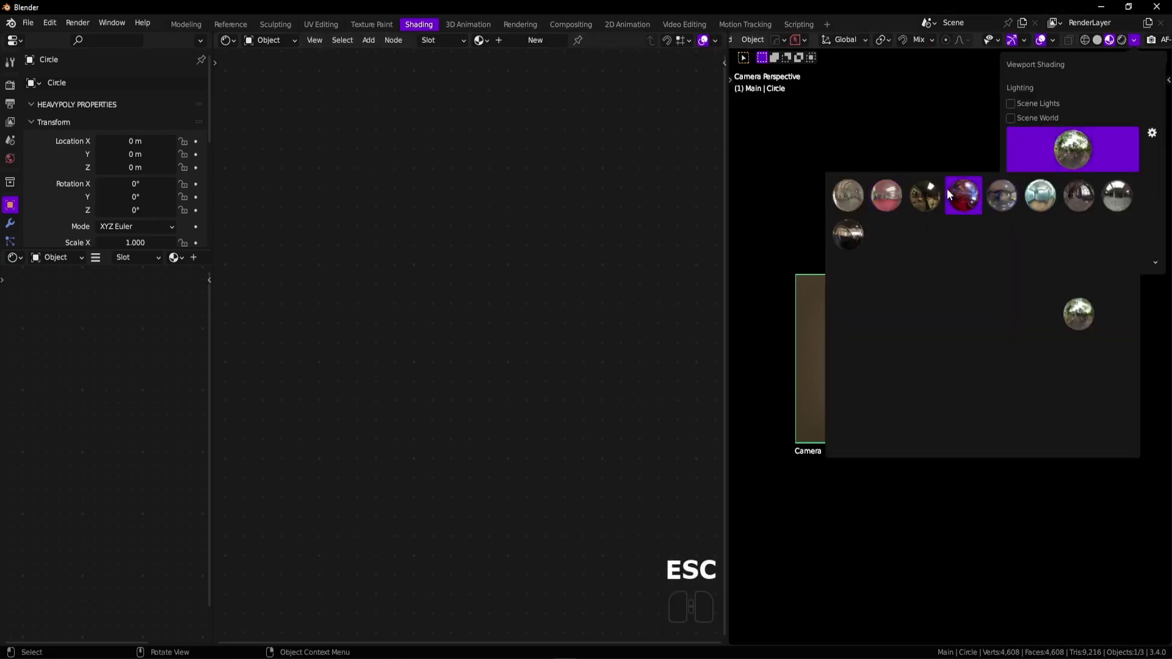
left_click(919, 194)
left_click_drag(1066, 198, 1052, 197)
Create a new material on the disc and name it CD.
left_click(516, 38)
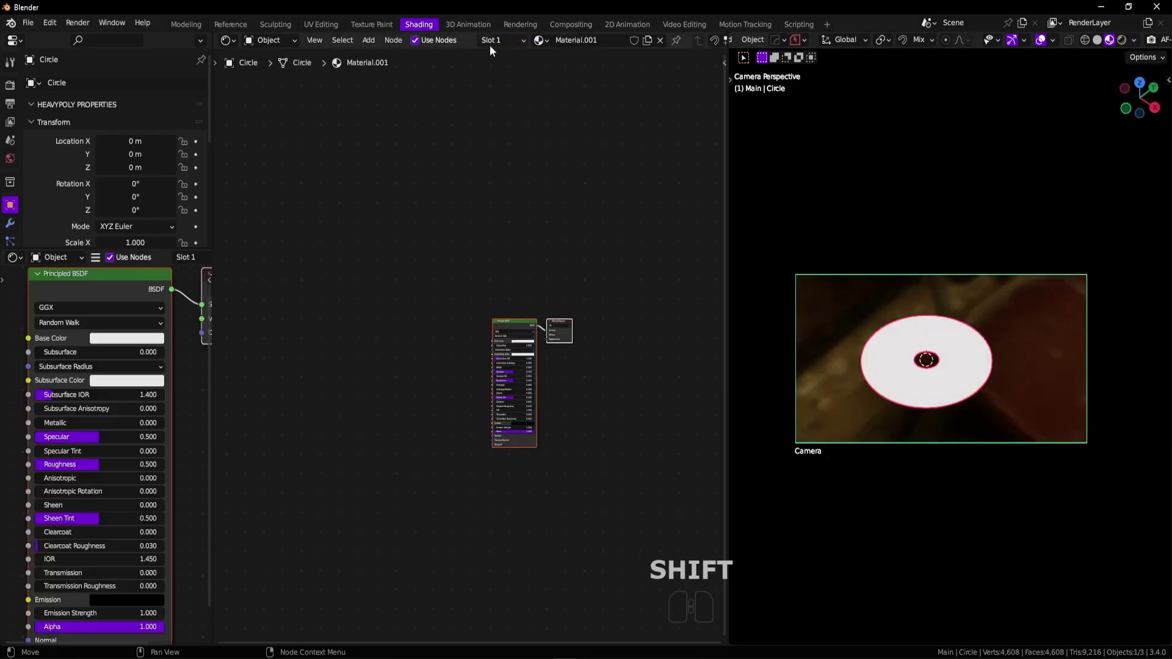
type("CD")
Paste the copied reference CD objects into the scene and move the plain disc beside the reference CD in the camera view.
key("ctrl+v")
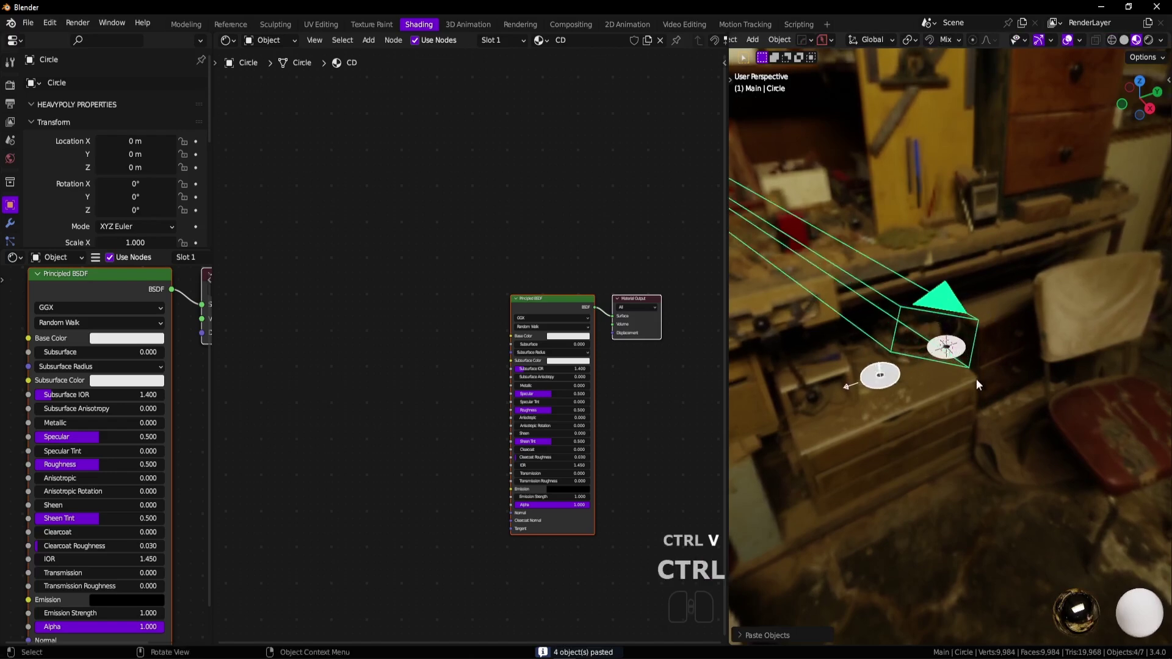
key("v")
key("v")
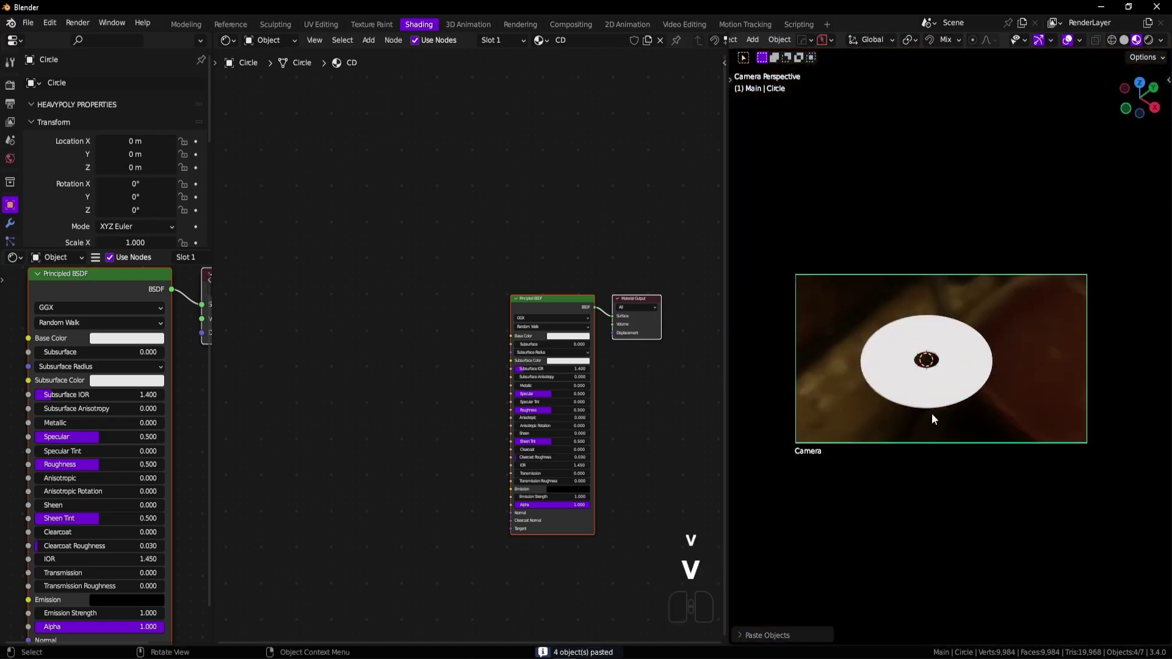
key("space")
key("shift+z")
key("space")
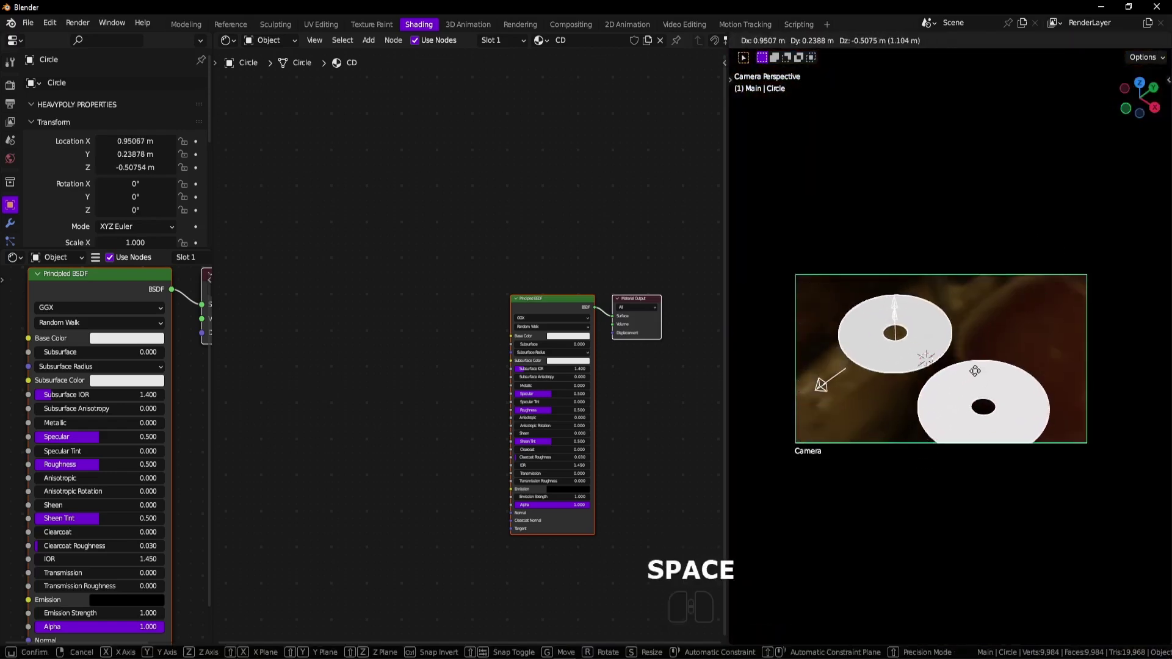
middle_click_drag(920, 325, 894, 330)
left_click(894, 330)
Inspect the reference CD's reflections in rendered shading from close up and through the camera.
middle_click_drag(704, 376, 549, 380, "ctrl")
key("v")
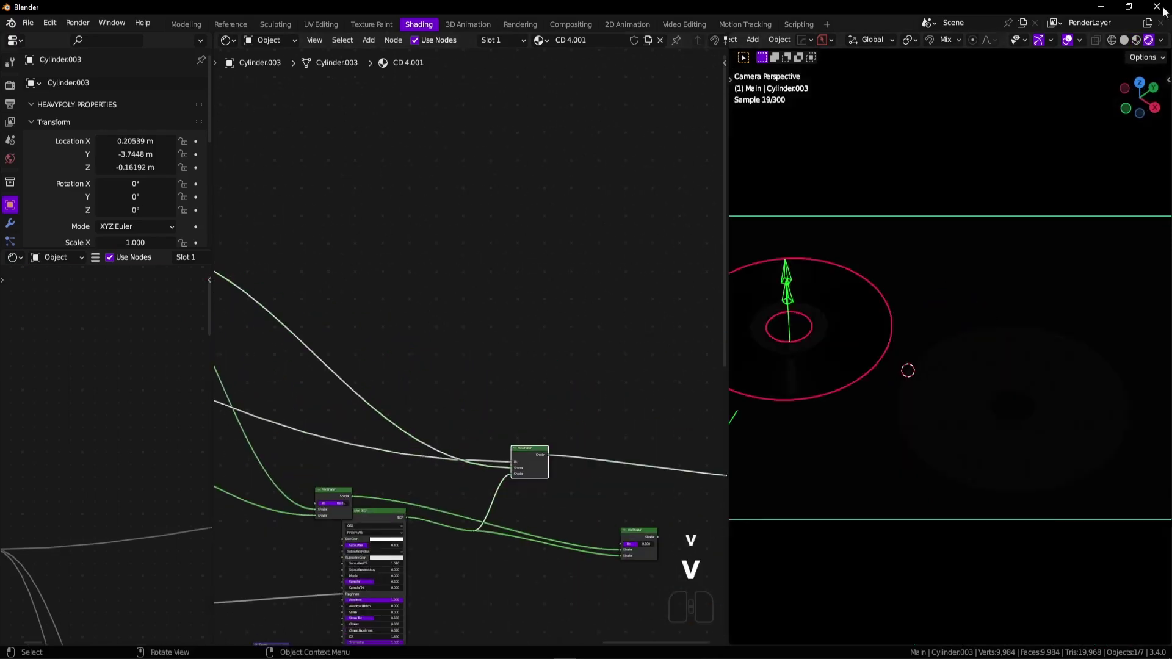
middle_click_drag(952, 183, 1111, 420)
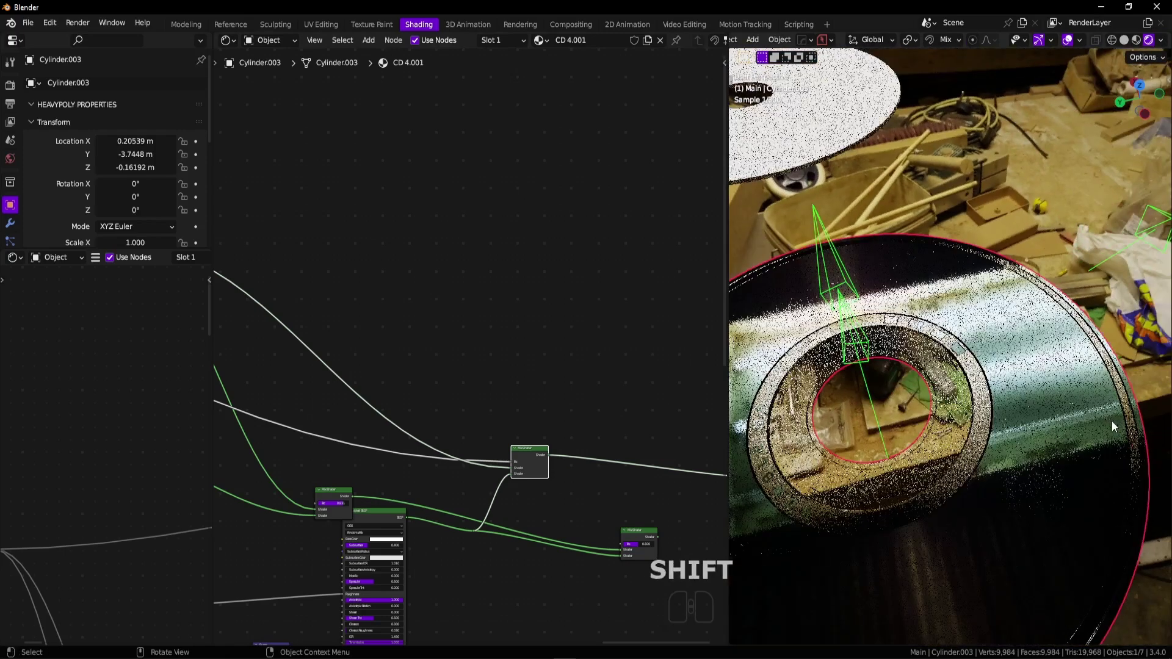
key("v")
mouse_move(1042, 346)
middle_mouse_down("ctrl")
mouse_move(995, 355)
mouse_move(1059, 378)
mouse_move(945, 380)
middle_mouse_up("ctrl")
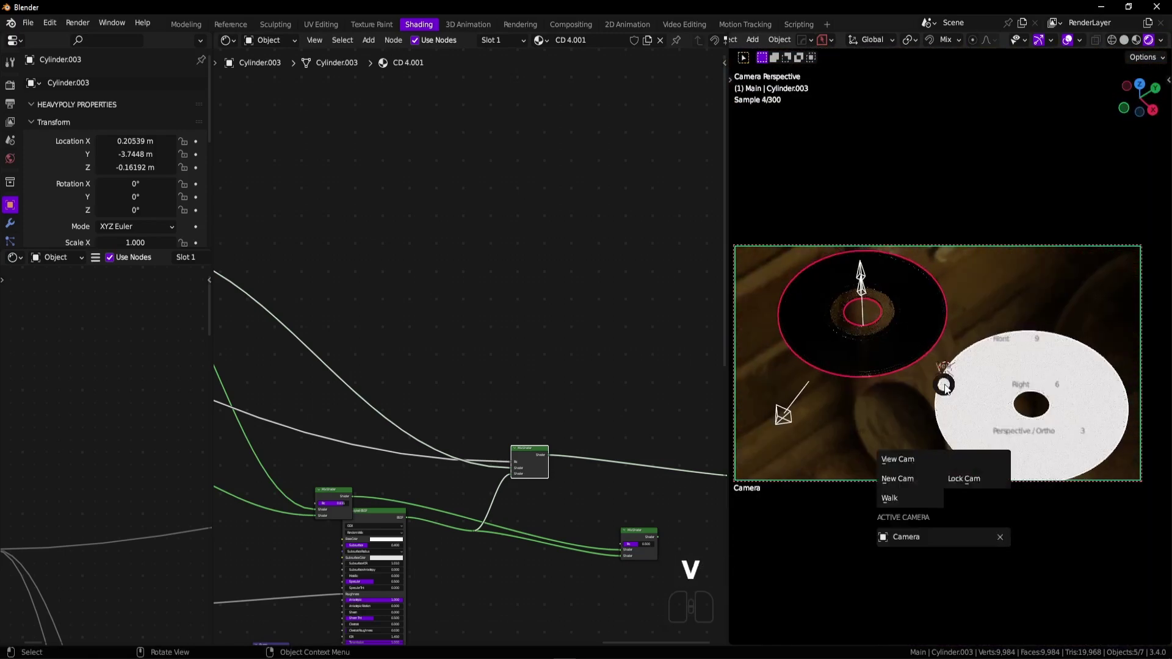
Rotate the environment lighting and transfer the HDRI setup to the scene's render world.
left_click(1162, 40)
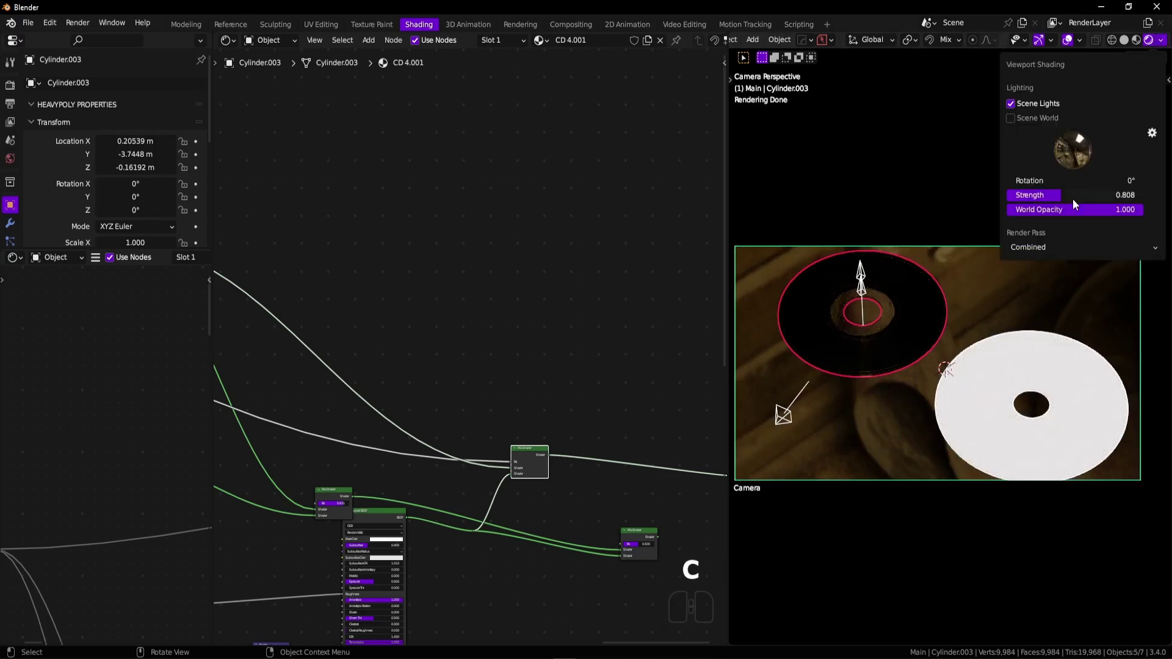
left_click_drag(1075, 180, 1112, 181)
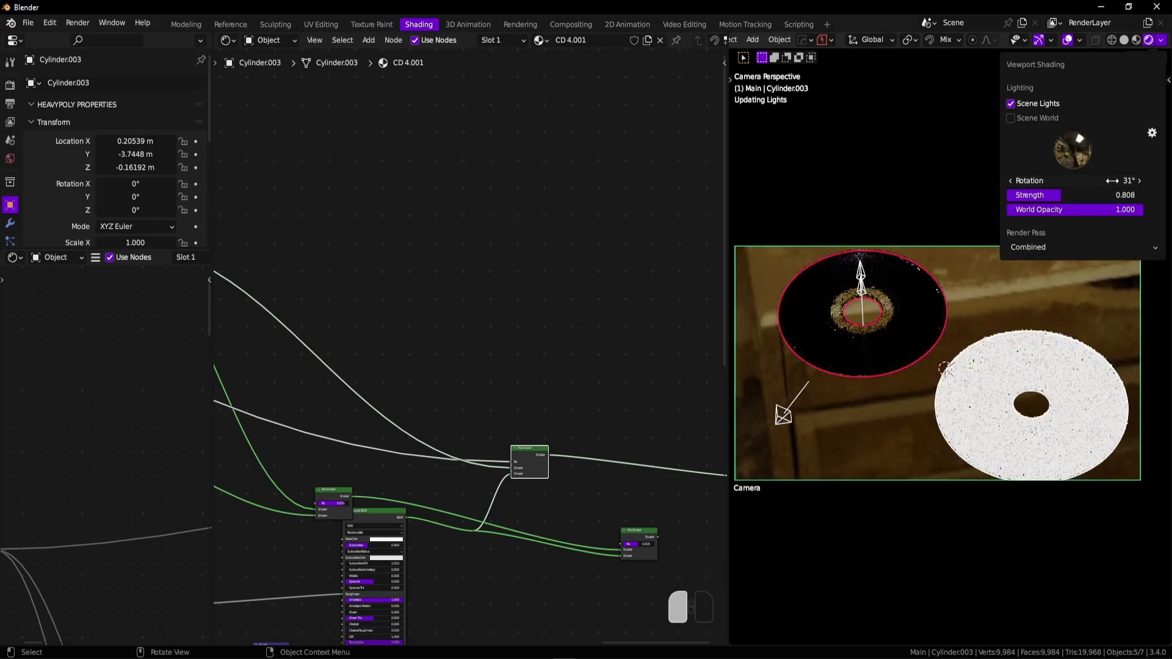
key("alt+v")
left_click(975, 295)
key("r")
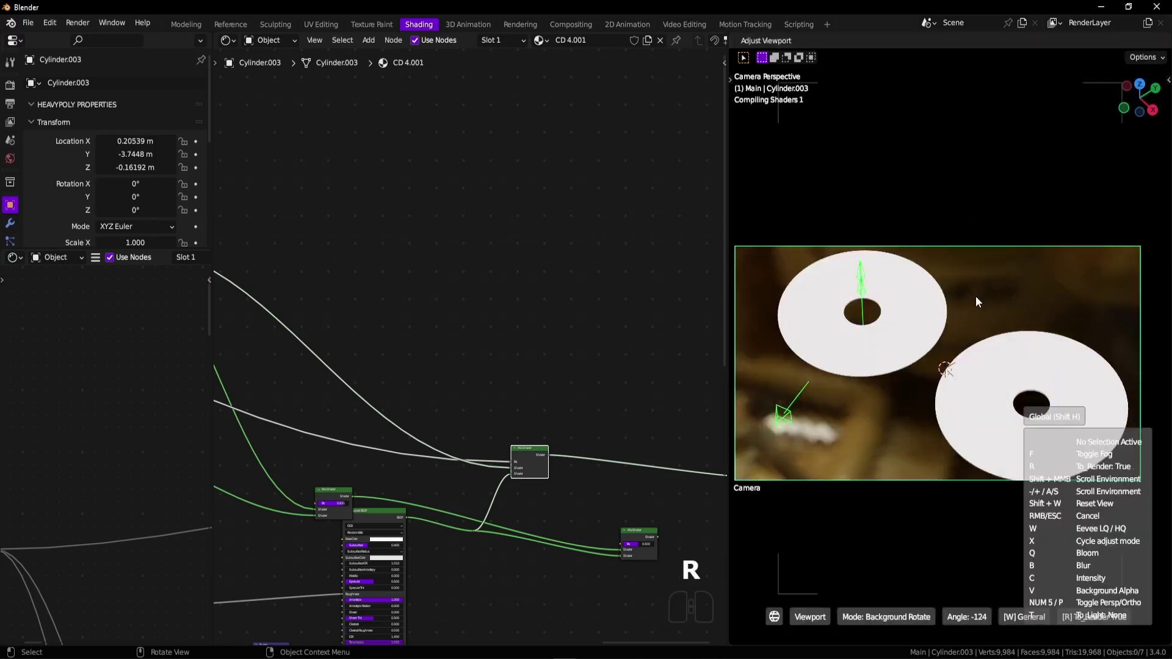
key("Escape")
Show the World shader nodes and examine the Mapping and carpentry shop environment texture nodes.
left_click(269, 40)
left_click(268, 67)
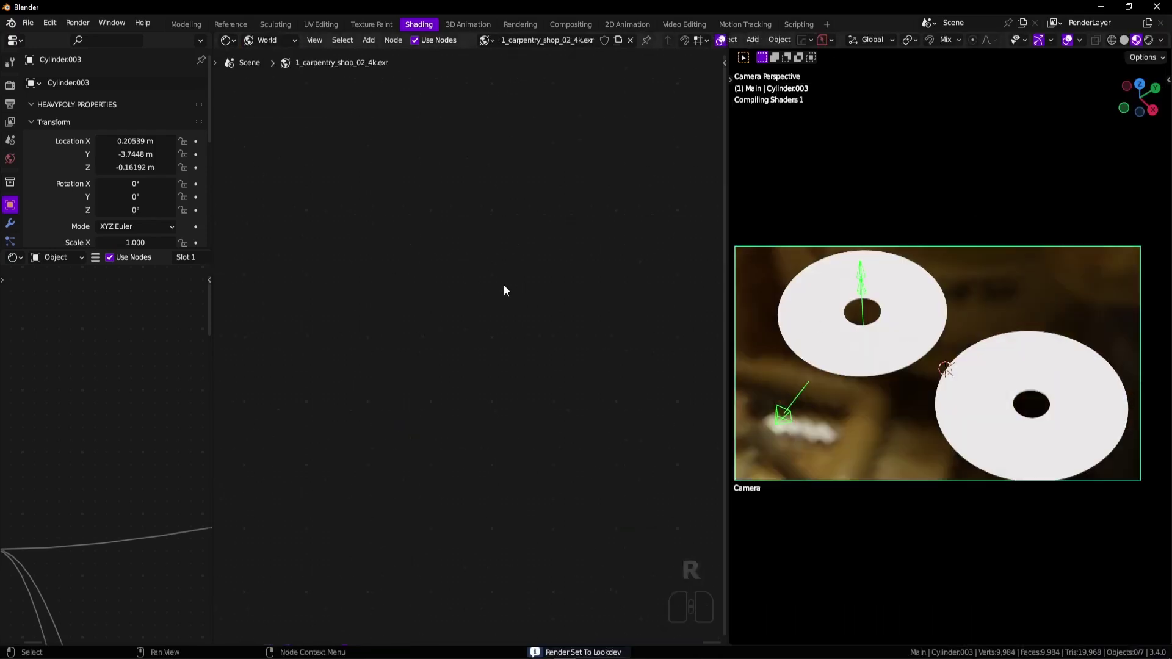
key("a")
middle_click_drag(532, 364, 629, 311, "ctrl")
middle_click_drag(309, 463, 342, 451, "ctrl")
left_click(452, 464)
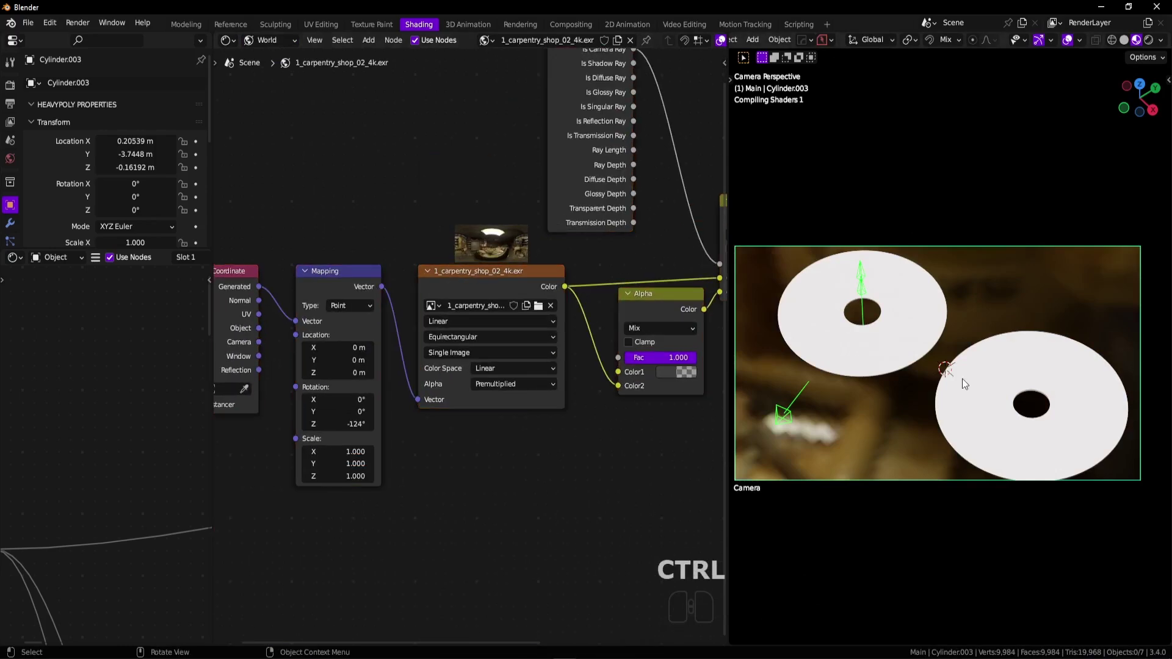
Switch the camera viewport to rendered shading and open its viewport shading options.
key("z")
left_click(1045, 288)
left_click(1161, 39)
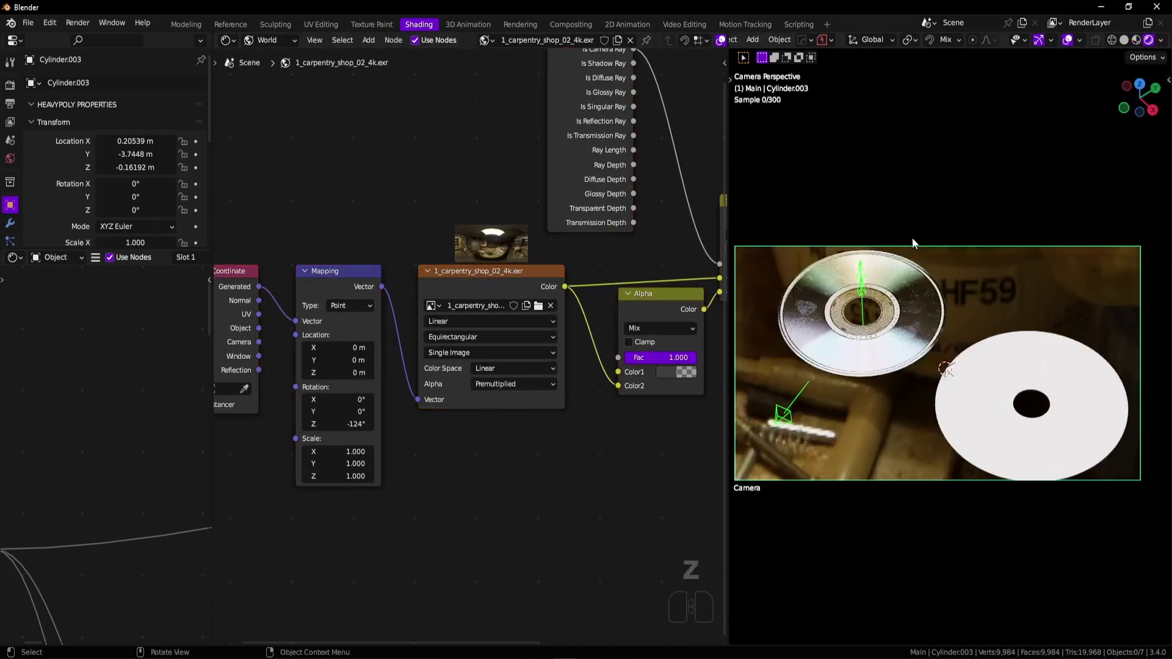
Adjust the Z rotation in the world's Mapping node to reposition the HDRI lighting around the discs.
middle_click_drag(932, 310, 596, 332, "ctrl")
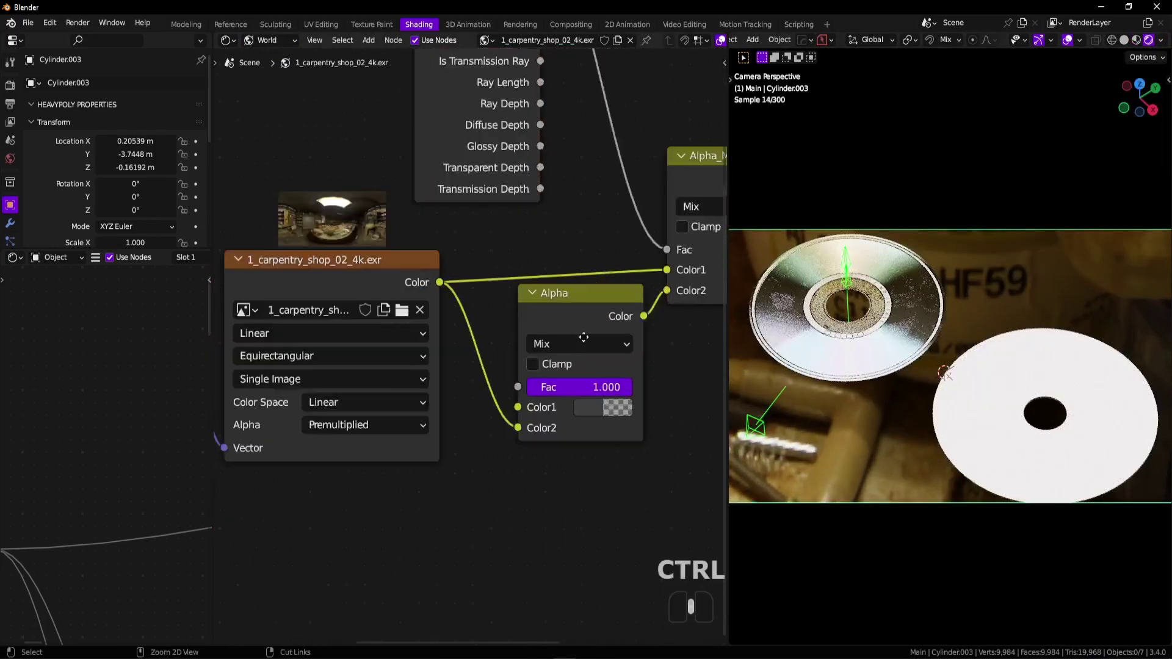
middle_click_drag(595, 333, 235, 384)
middle_click_drag(562, 359, 598, 341, "ctrl")
key("Caps_Lock")
left_click(602, 395)
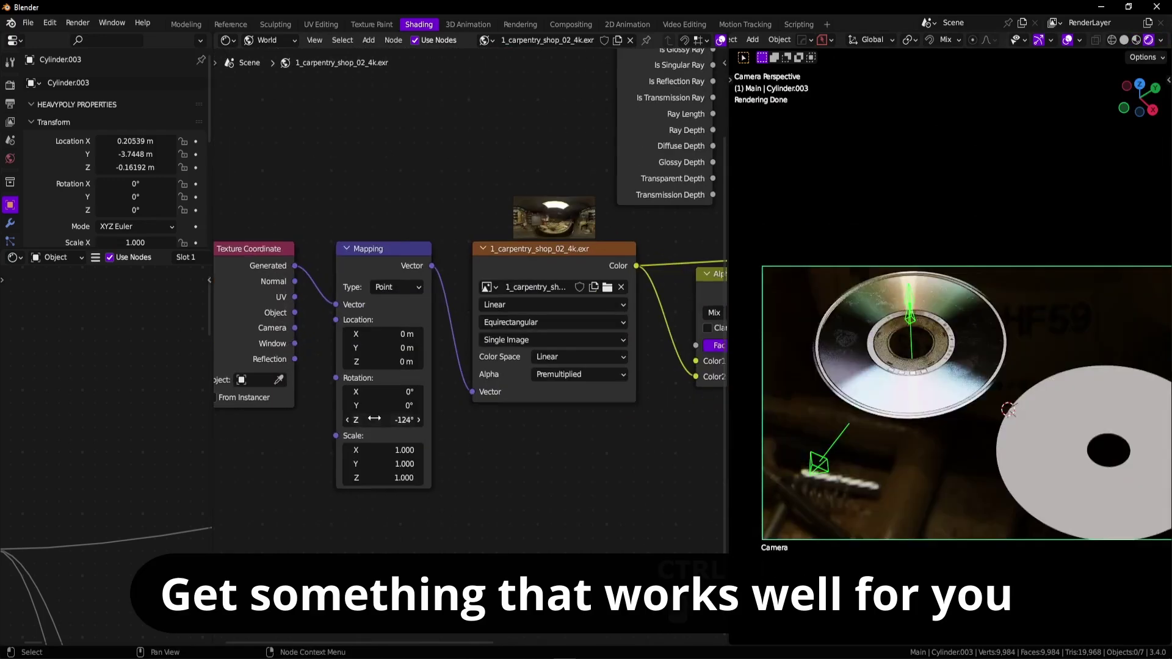
mouse_move(374, 418)
left_mouse_down()
mouse_move(440, 410)
mouse_move(395, 421)
left_mouse_up()
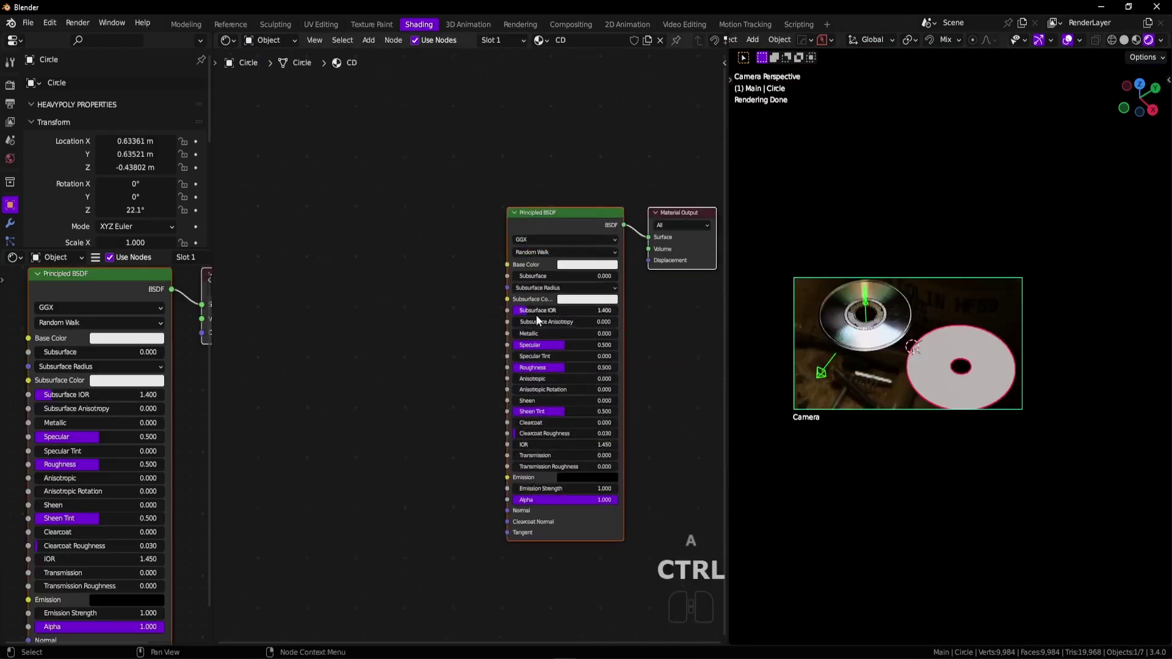
Set the CD material's Principled BSDF to Metallic 1, Roughness 0 and Anisotropic 1.
scroll(536, 315, "up", 3)
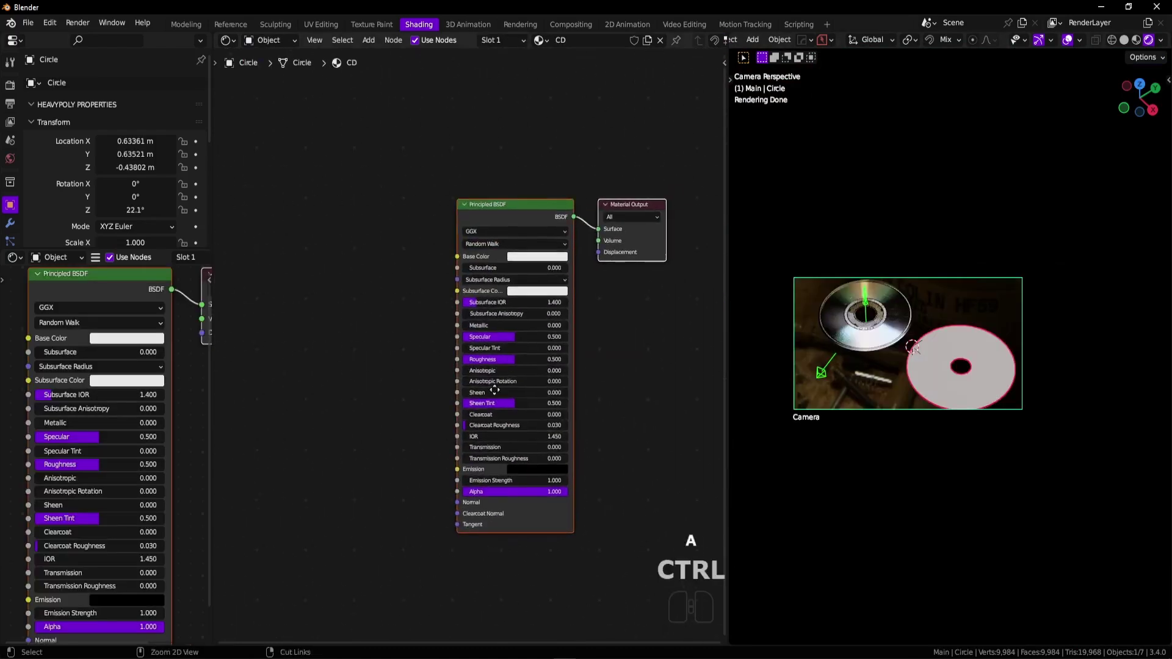
left_click_drag(515, 307, 641, 309)
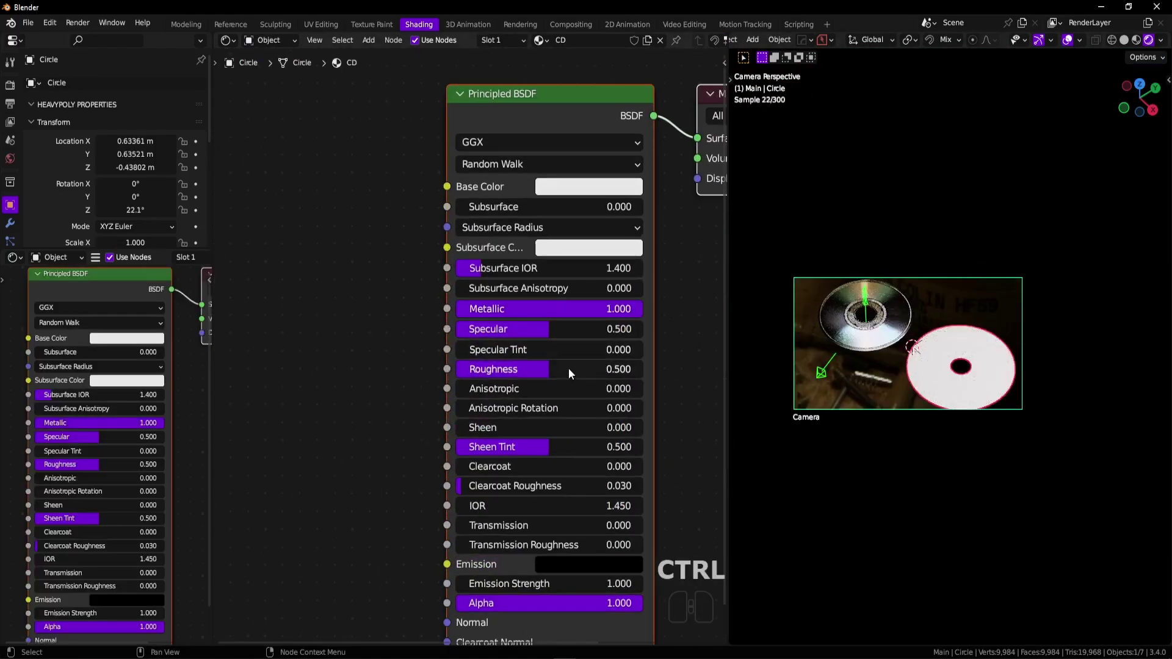
left_click_drag(569, 368, 476, 370)
scroll(585, 393, "down", 2)
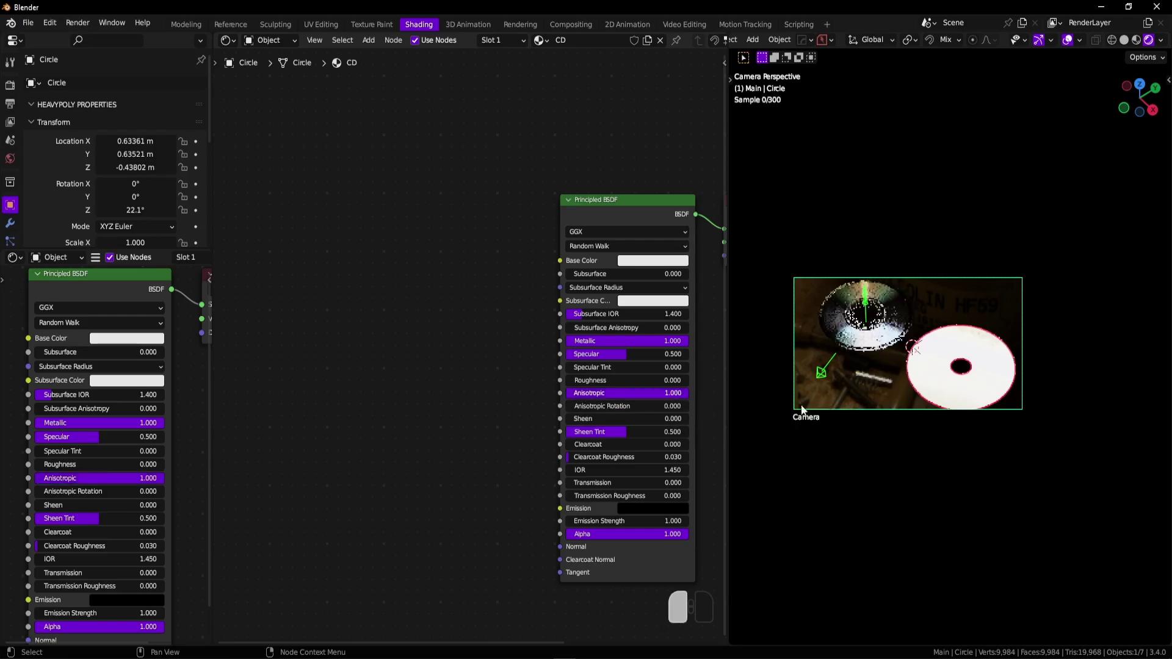
scroll(995, 360, "up", 2)
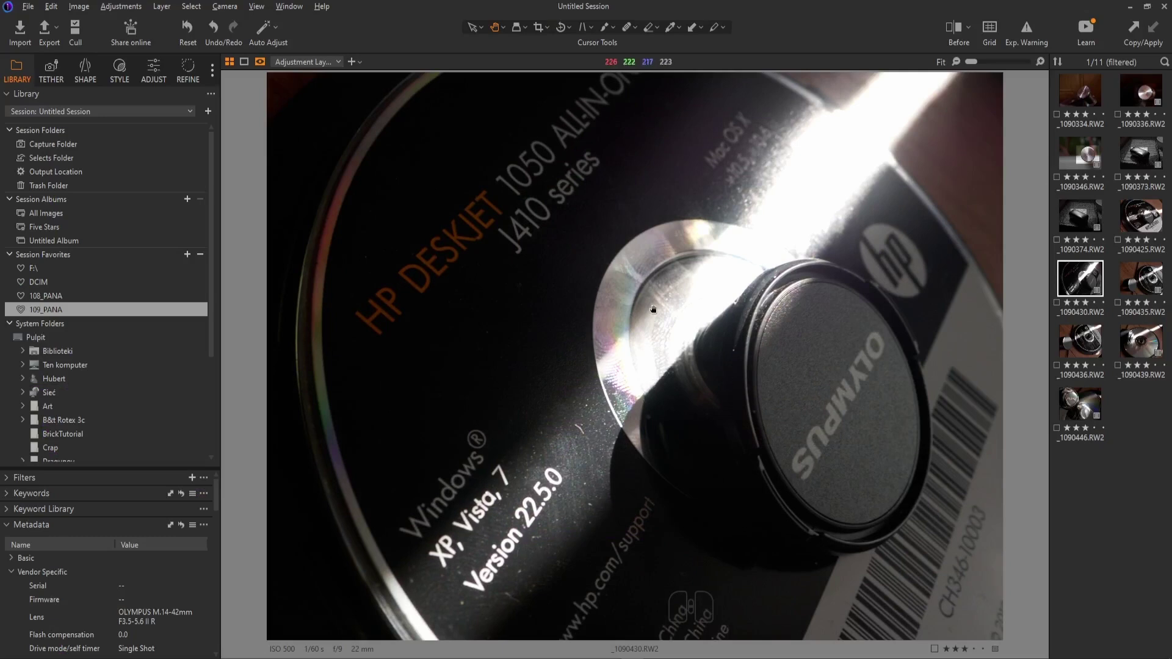
Examine the rim, label and rainbow reflections in the CD reference photos _1090435 and _1090439 up close.
left_click(1131, 289)
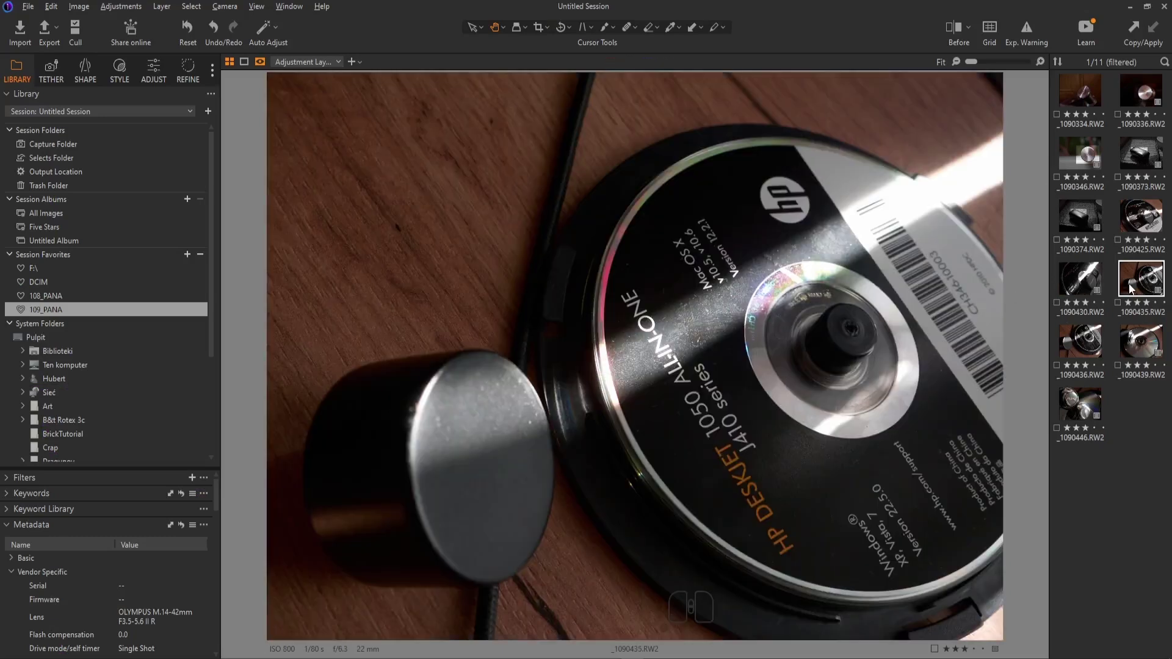
key("ctrl+space")
key("ctrl+space")
key("ctrl+space")
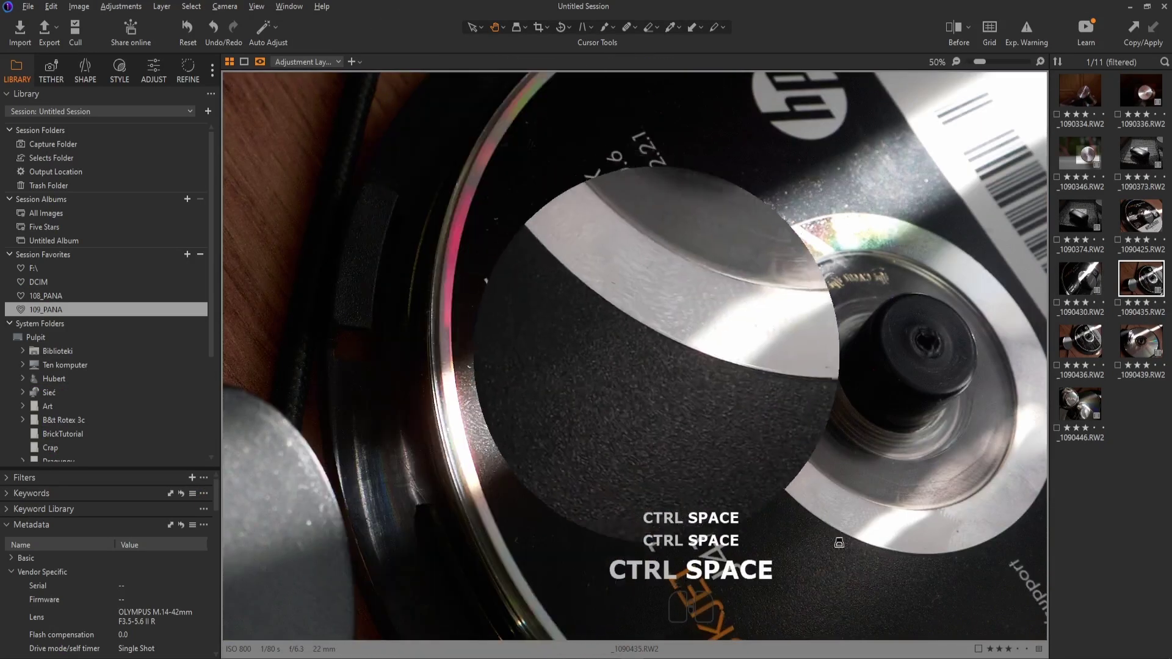
left_click_drag(948, 587, 790, 242, "ctrl")
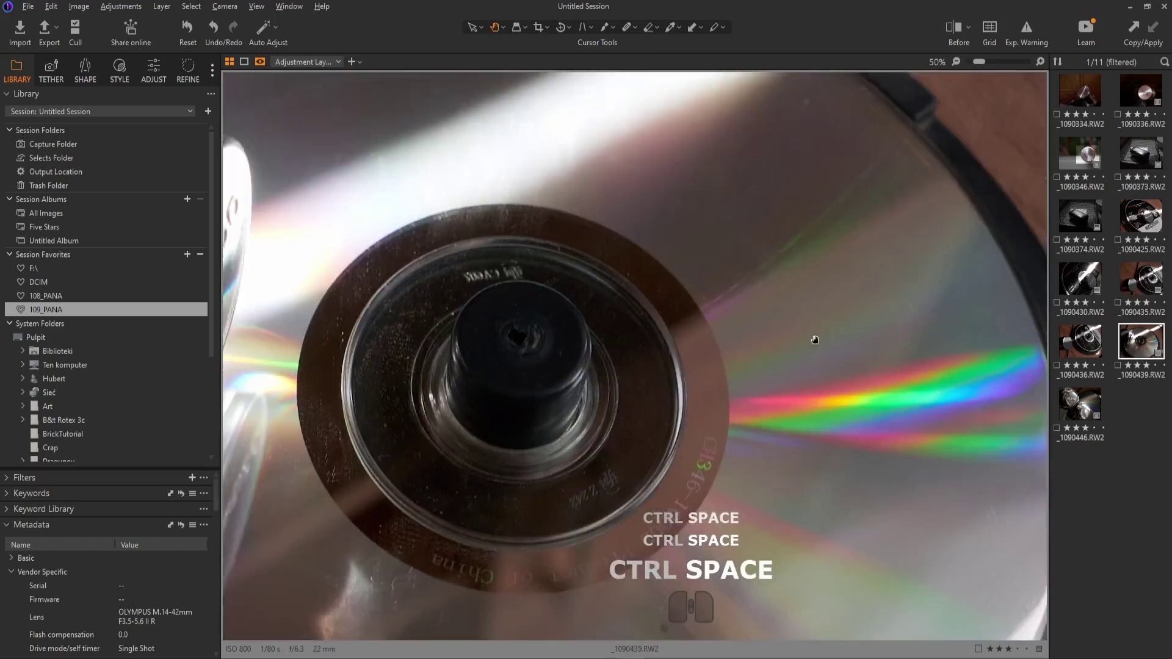
left_click_drag(816, 340, 990, 406, "ctrl")
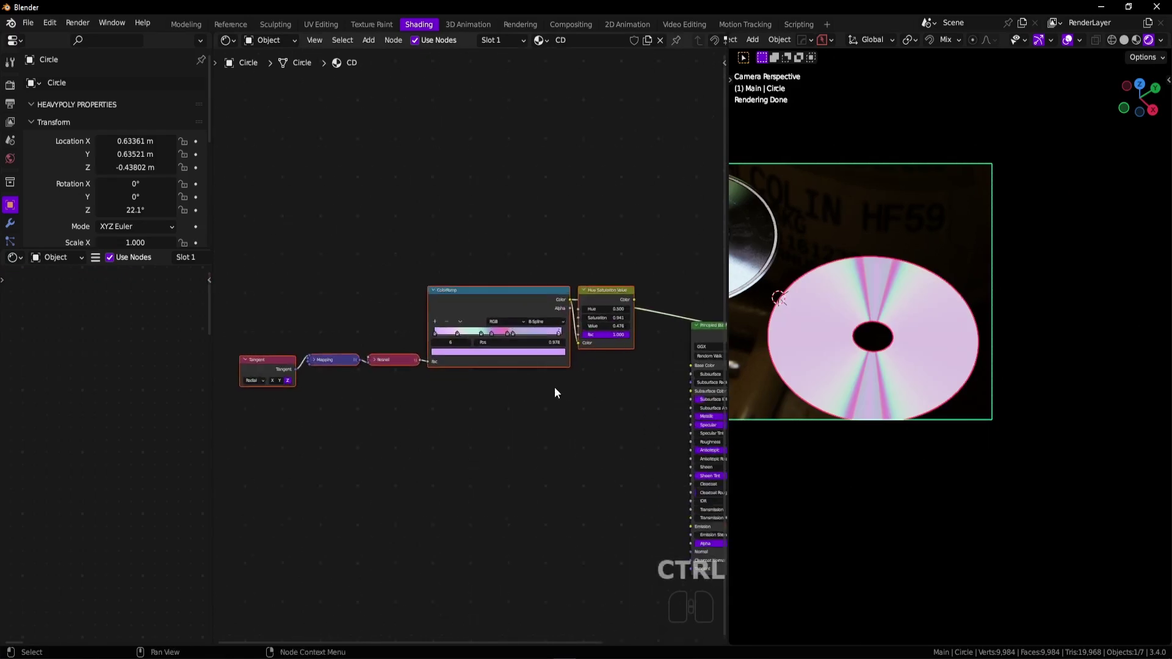
Inspect the rainbow node chain and the Principled BSDF's Base Color and Normal inputs without linking anything.
middle_click_drag(555, 387, 641, 316, "ctrl")
middle_click_drag(671, 360, 595, 267)
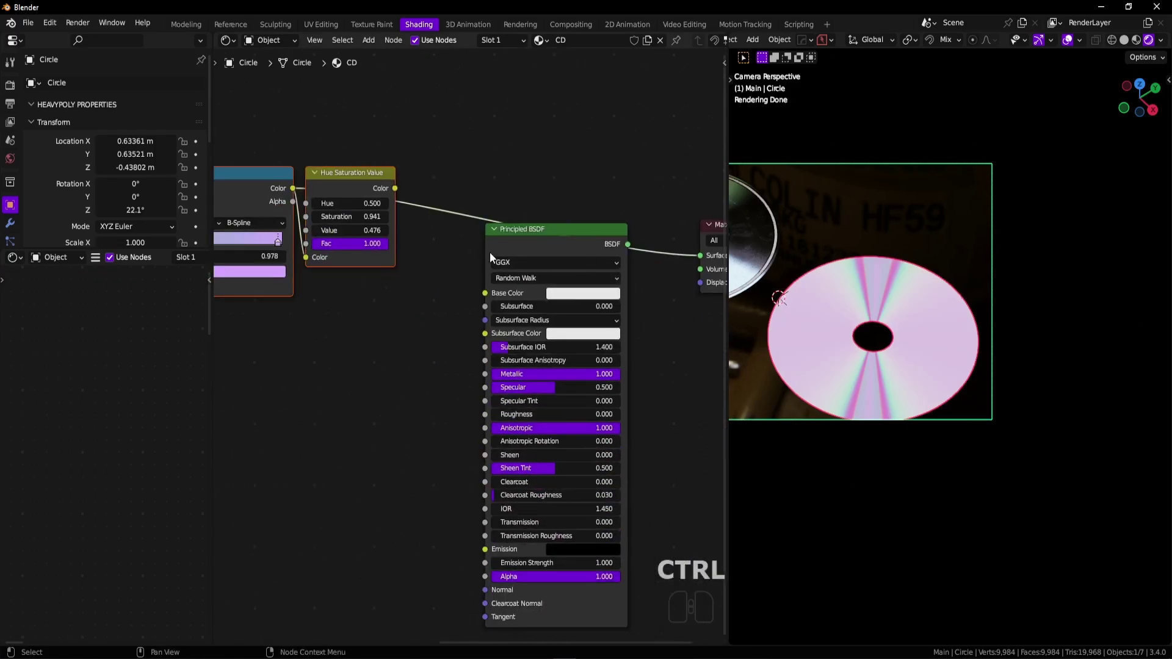
left_click_drag(486, 294, 422, 361)
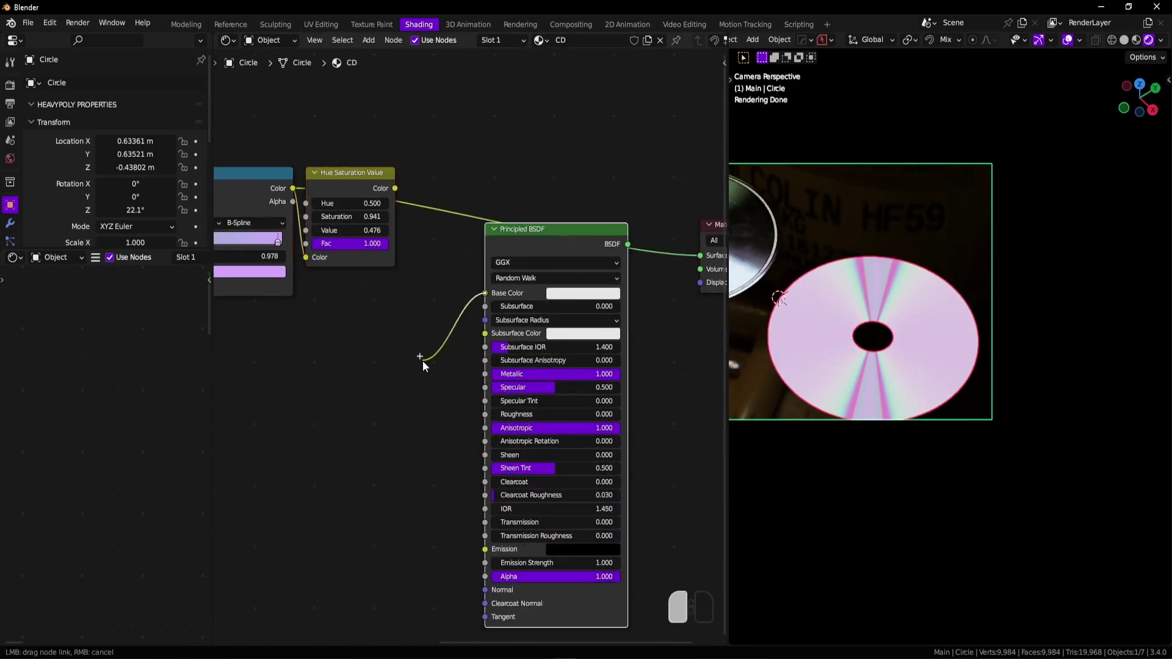
key("Escape")
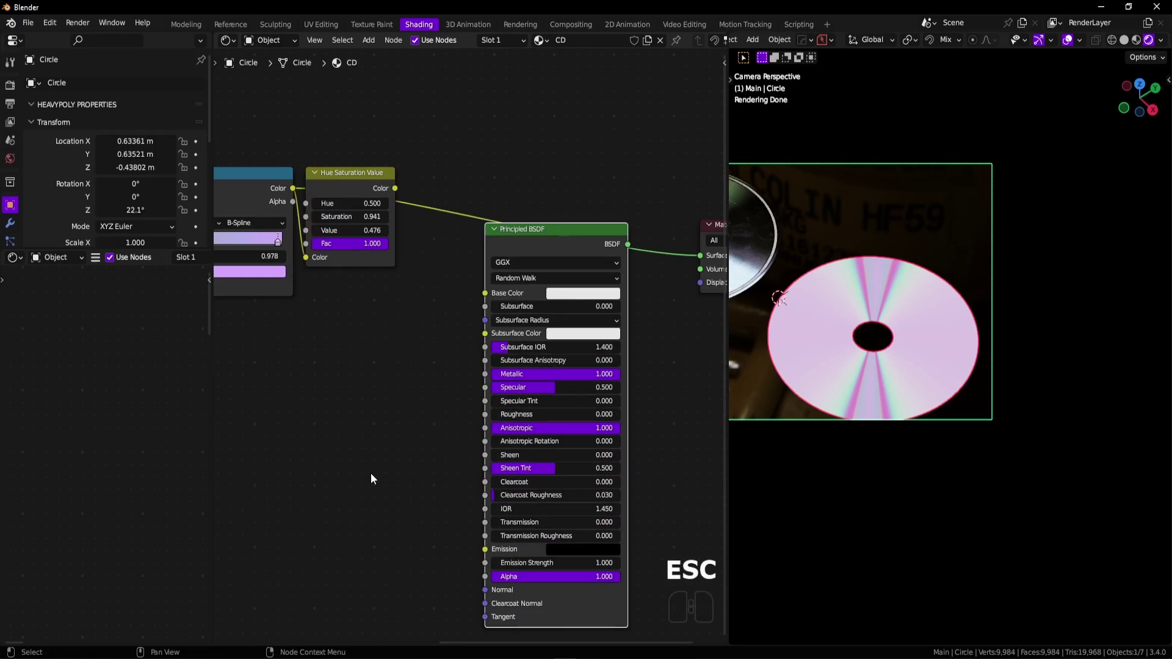
left_click_drag(487, 591, 394, 596)
key("Escape")
middle_click_drag(372, 519, 443, 483, "ctrl")
middle_click_drag(443, 483, 580, 492)
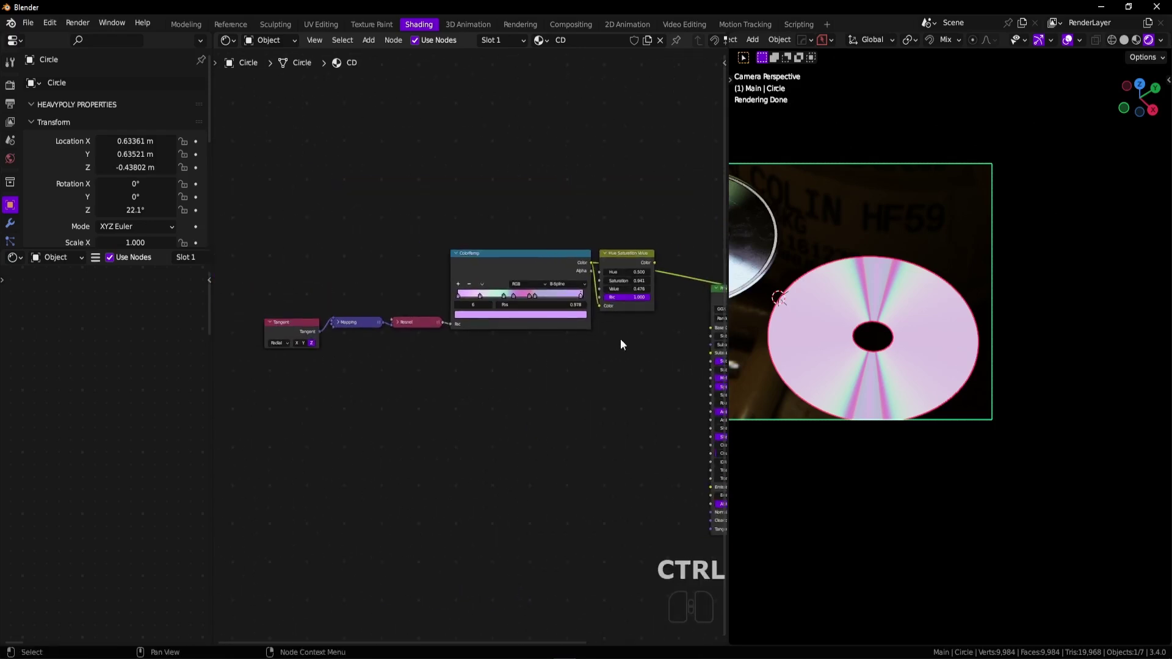
Add a Tangent node below the existing rainbow node chain.
middle_click_drag(336, 360, 335, 350, "ctrl")
key("shift+a")
type("tan")
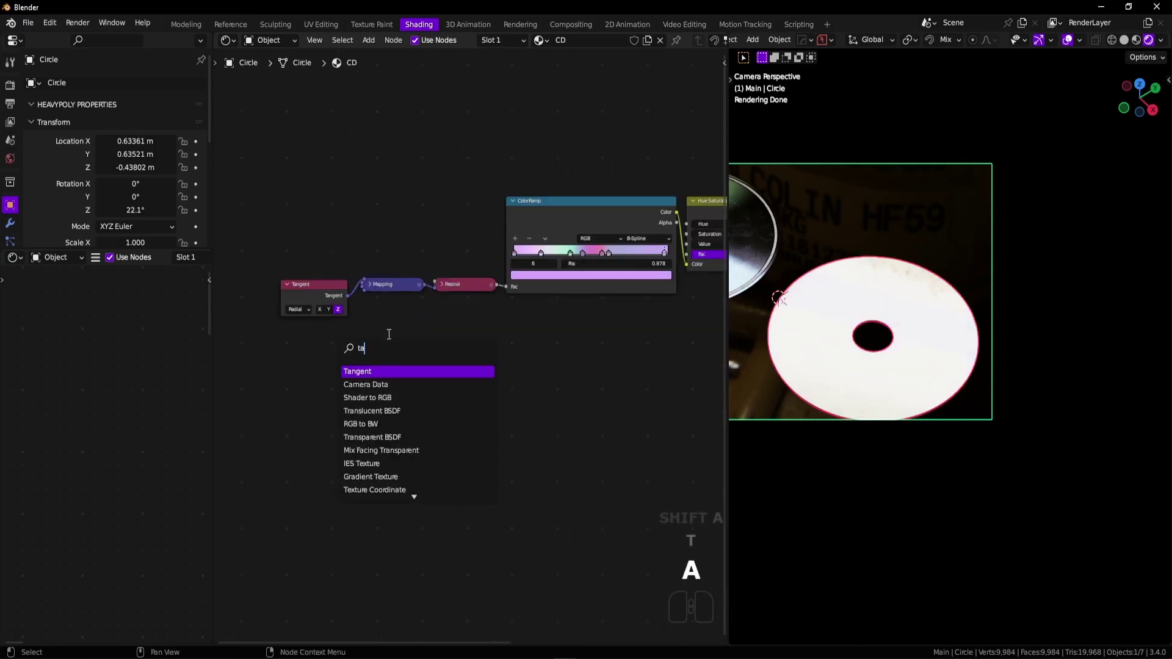
left_click(401, 368)
left_click(284, 409)
middle_click_drag(333, 421, 400, 398, "ctrl")
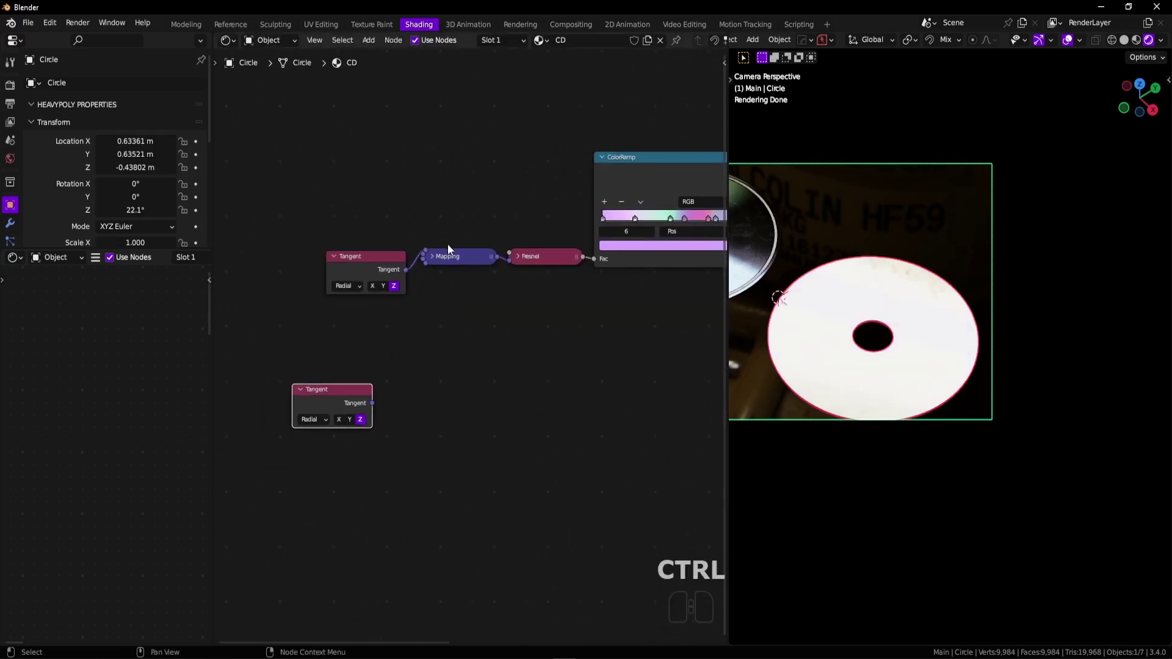
Expand the existing chain's collapsed Mapping and Fresnel nodes, and add a second Mapping node with its Vector fed by the new Tangent node.
left_click(437, 255)
left_click_drag(453, 252, 447, 185)
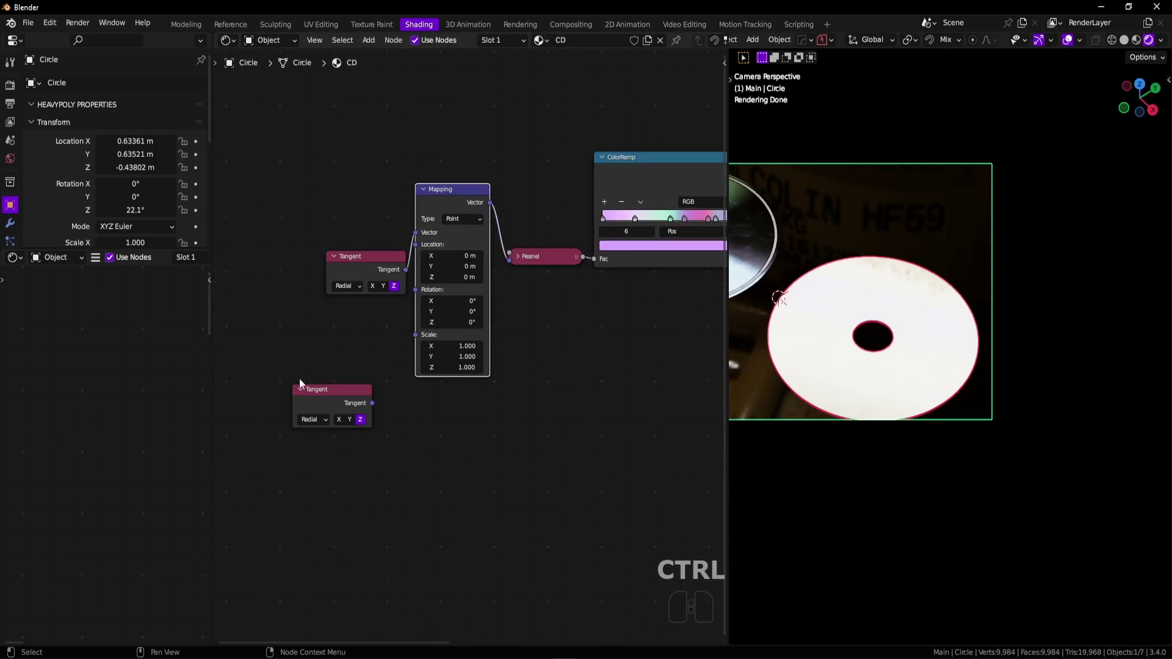
key("shift+a")
type("ma")
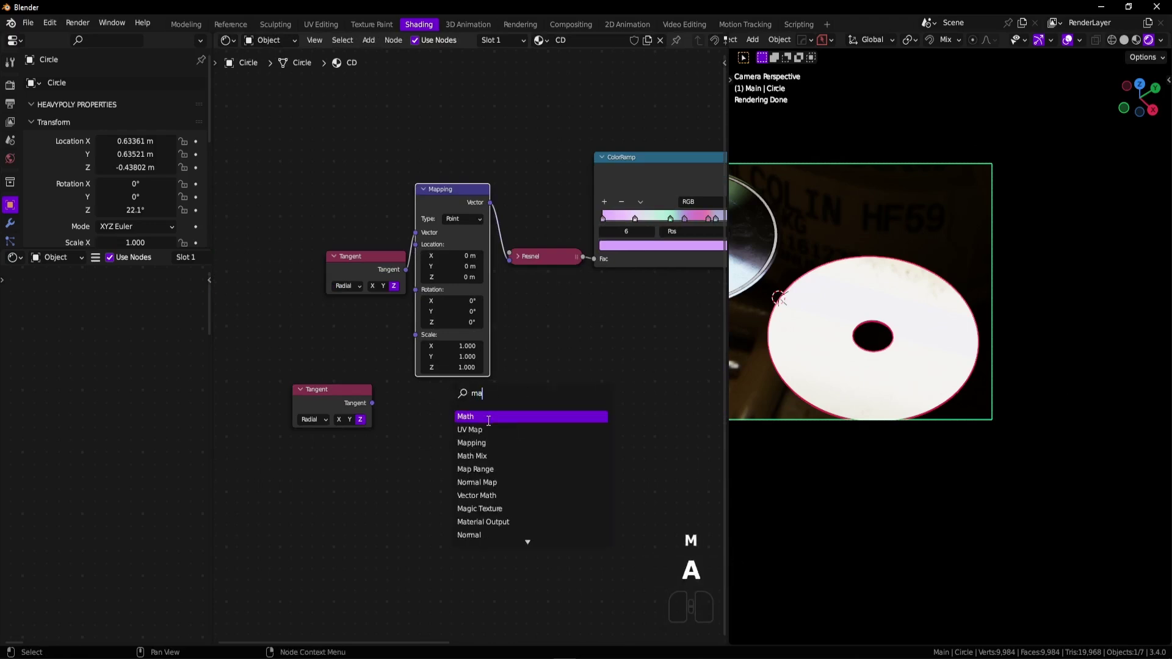
type("p")
left_click(488, 416)
left_click(376, 408)
left_click_drag(372, 404, 401, 457)
left_click_drag(438, 424, 405, 429)
left_click_drag(340, 395, 304, 409)
left_click(516, 256)
key("shift+a")
type("ffr")
left_click(596, 348)
key("Escape")
Add a Fresnel node beside the new Mapping node and link the Mapping vector into its Normal input.
key("shift+a")
type("fre")
left_click(642, 369)
left_click(510, 440)
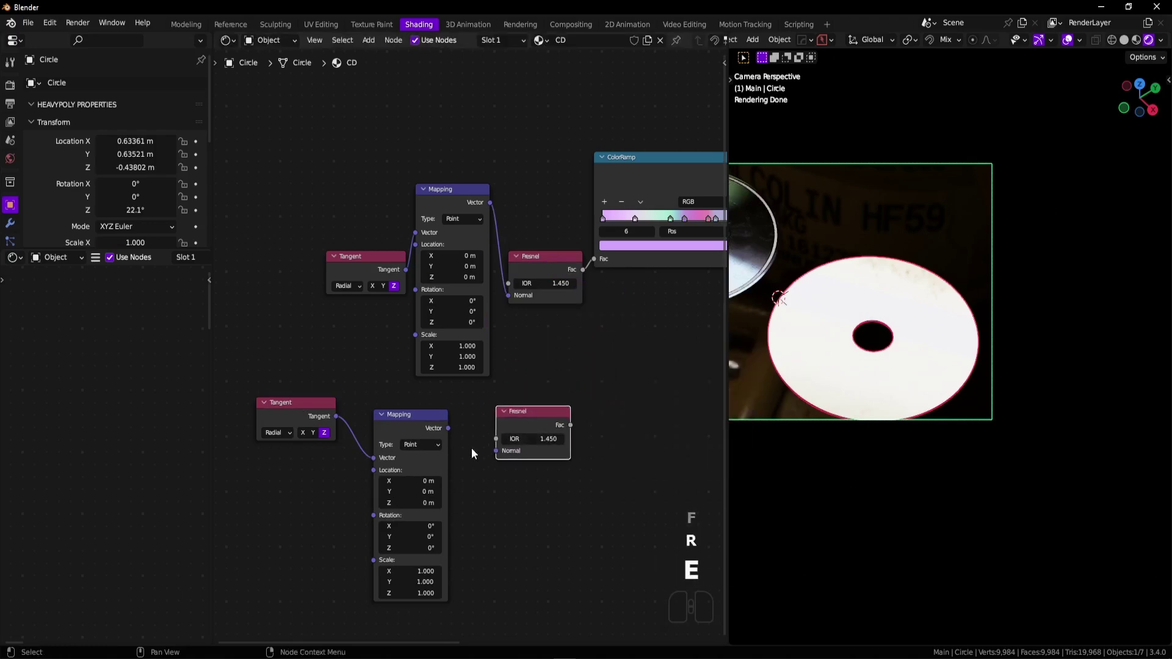
right_click_drag(427, 438, 509, 439, "alt")
middle_click_drag(570, 374, 499, 379)
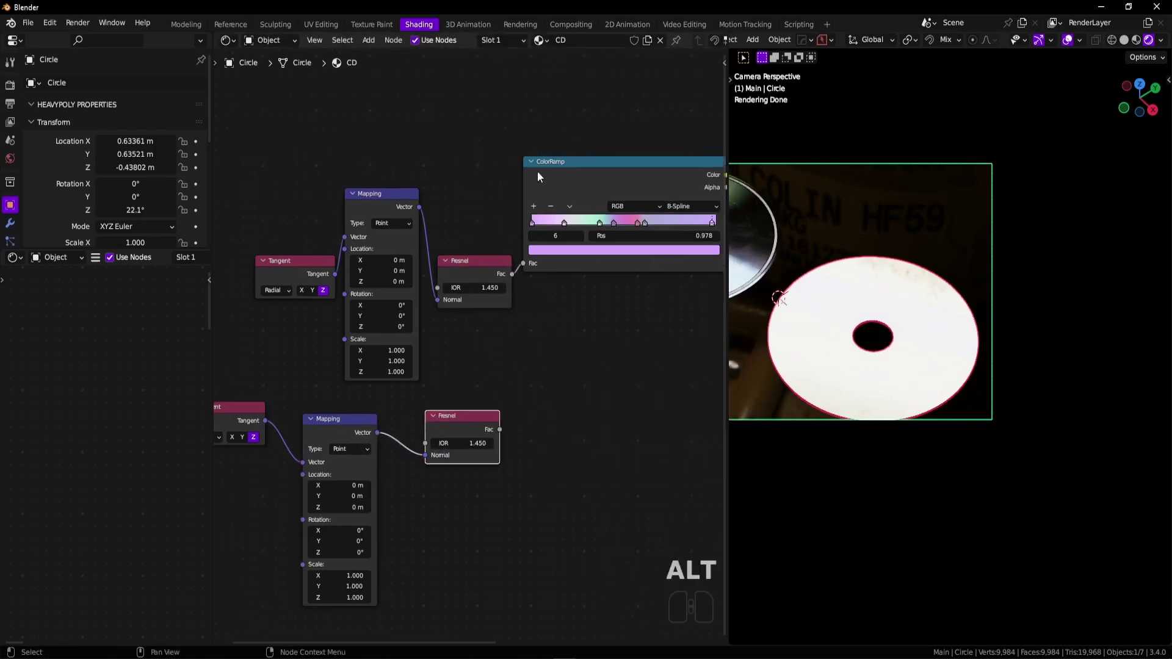
Add a ColorRamp node after the new Fresnel node.
middle_click_drag(542, 184, 517, 189)
key("shift+a")
type("lo")
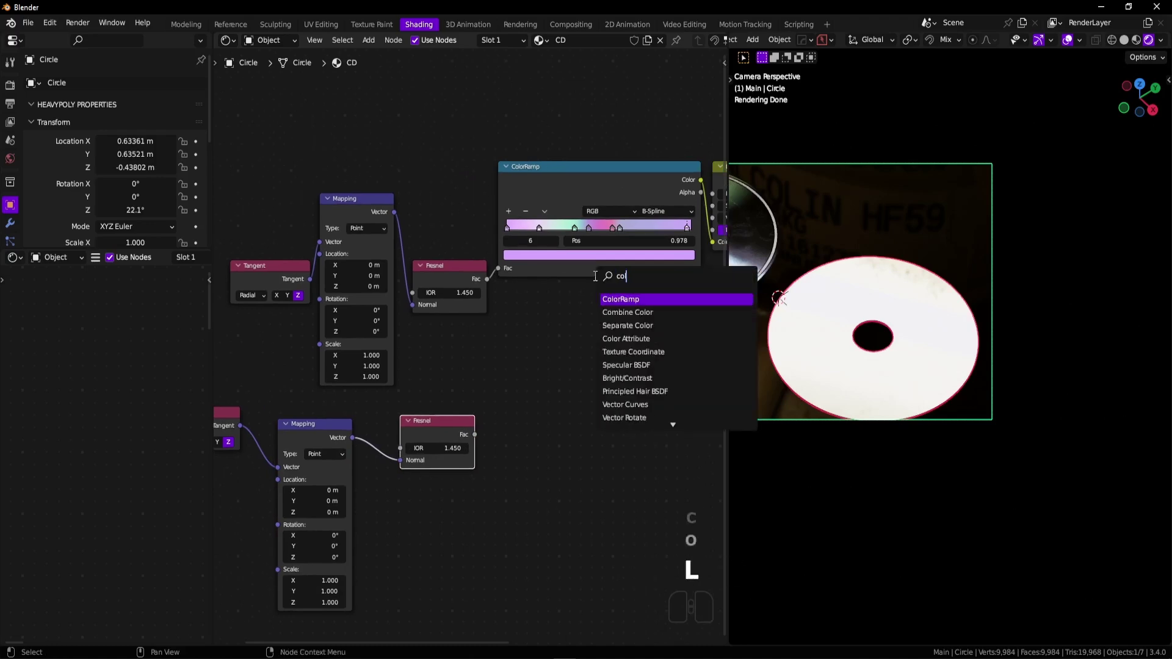
key("Return")
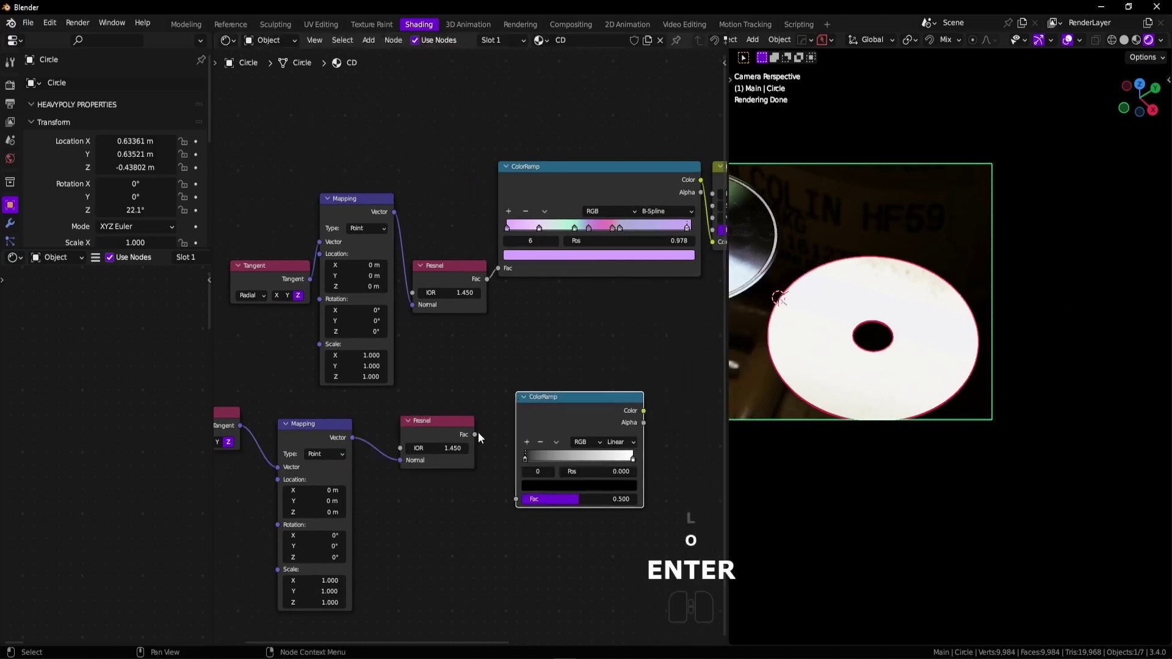
Preview the new Fresnel node's output directly on the disc in the camera view.
left_click(421, 428, "ctrl+shift")
middle_click_drag(921, 298, 946, 403, "shift")
key("v")
key("v")
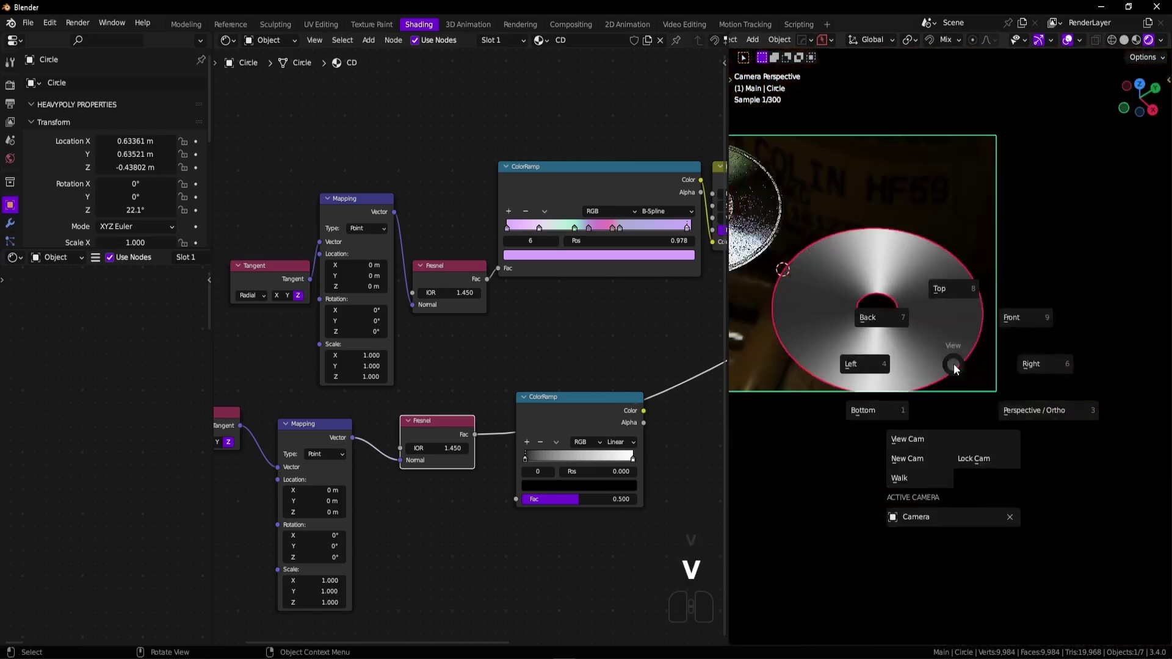
Link the Fresnel Fac output to the new ColorRamp and preview the ramp's colour on the disc.
middle_click_drag(552, 430, 453, 379, "ctrl")
left_click_drag(414, 381, 462, 441)
left_click(497, 368, "ctrl+shift")
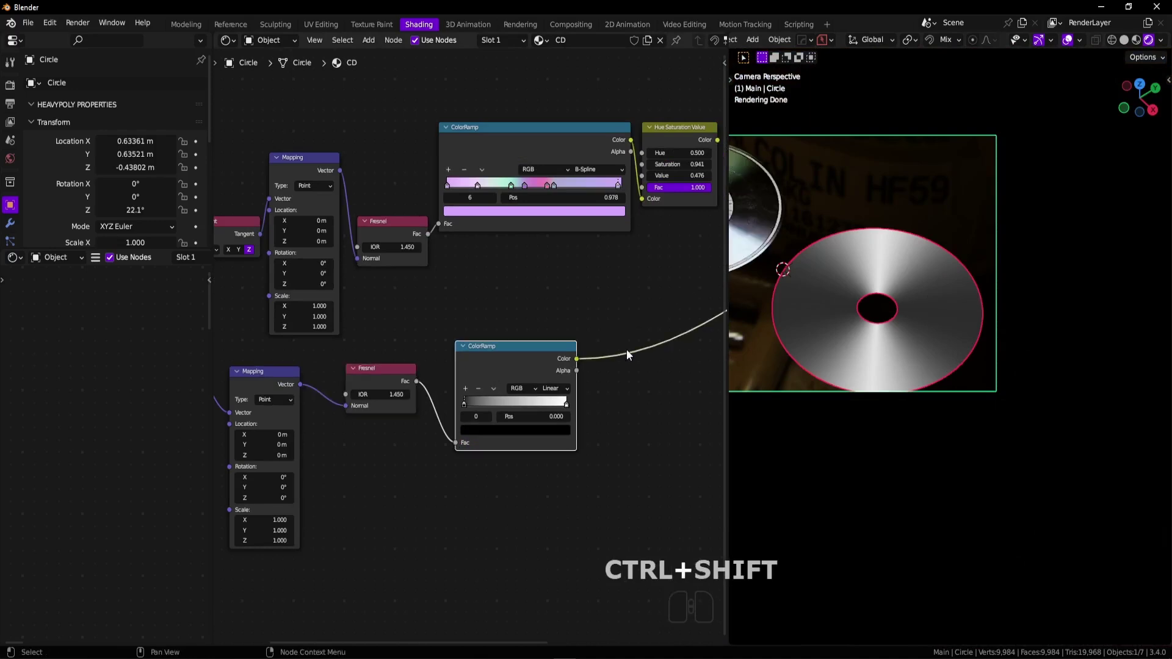
left_click_drag(562, 345, 592, 294)
middle_click_drag(545, 343, 603, 352, "ctrl")
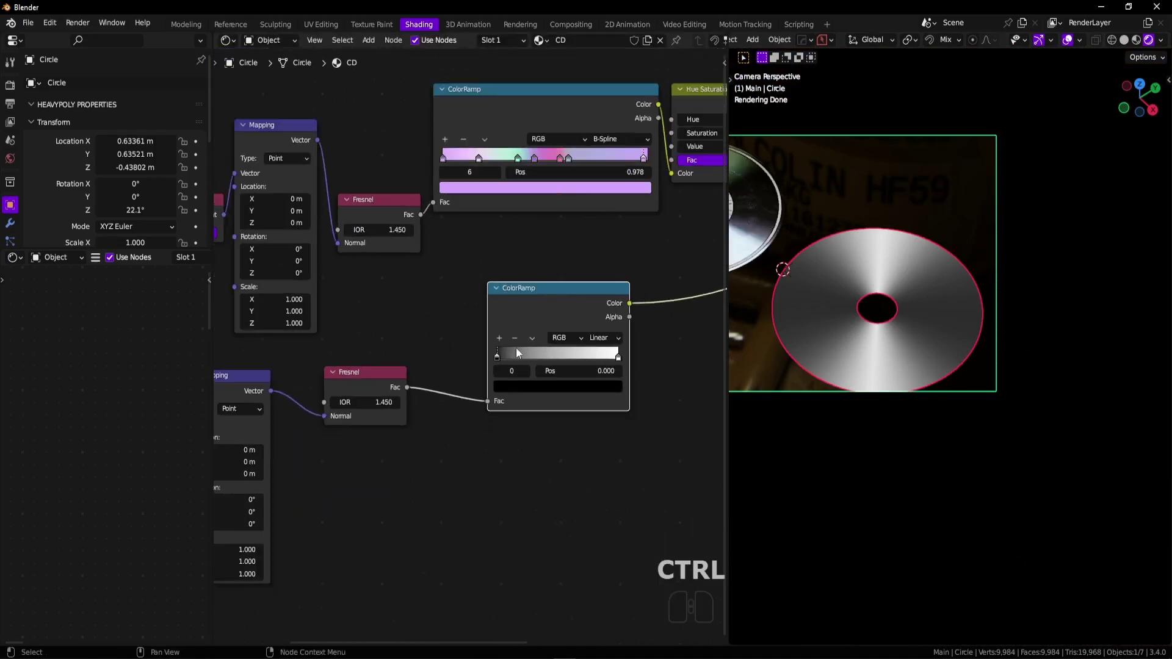
Add a stop to the new ColorRamp, move it to 0.123 and colour it pale olive green.
left_click(499, 338)
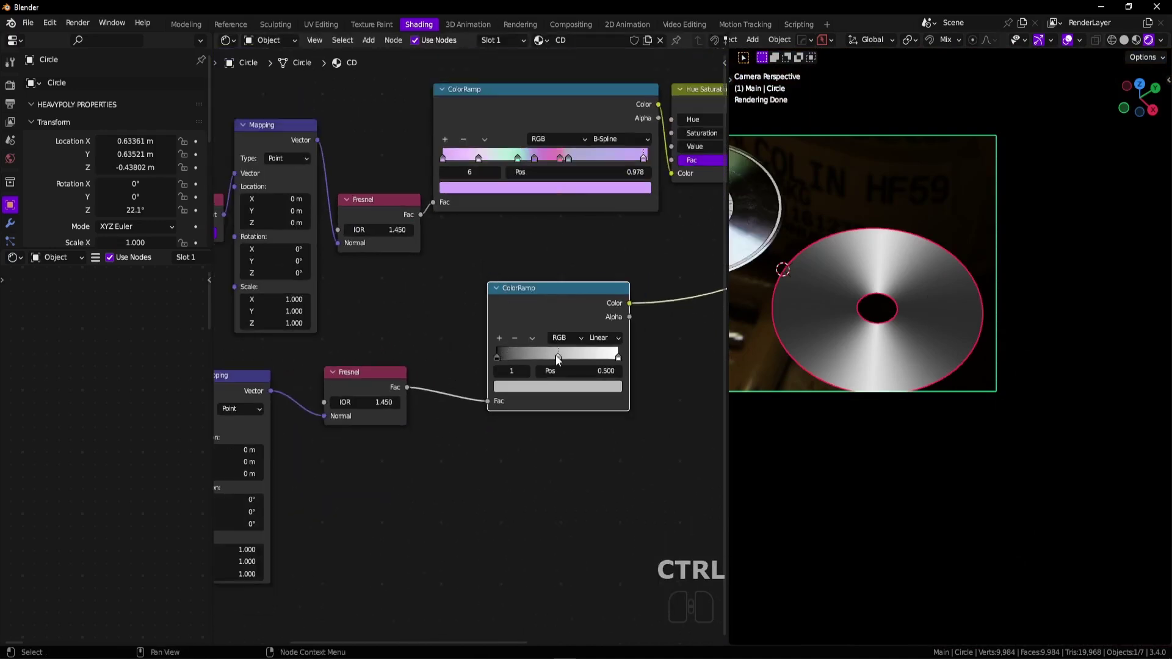
left_click_drag(558, 360, 523, 357)
left_click(521, 386)
left_click(578, 259)
left_click_drag(581, 258, 518, 264)
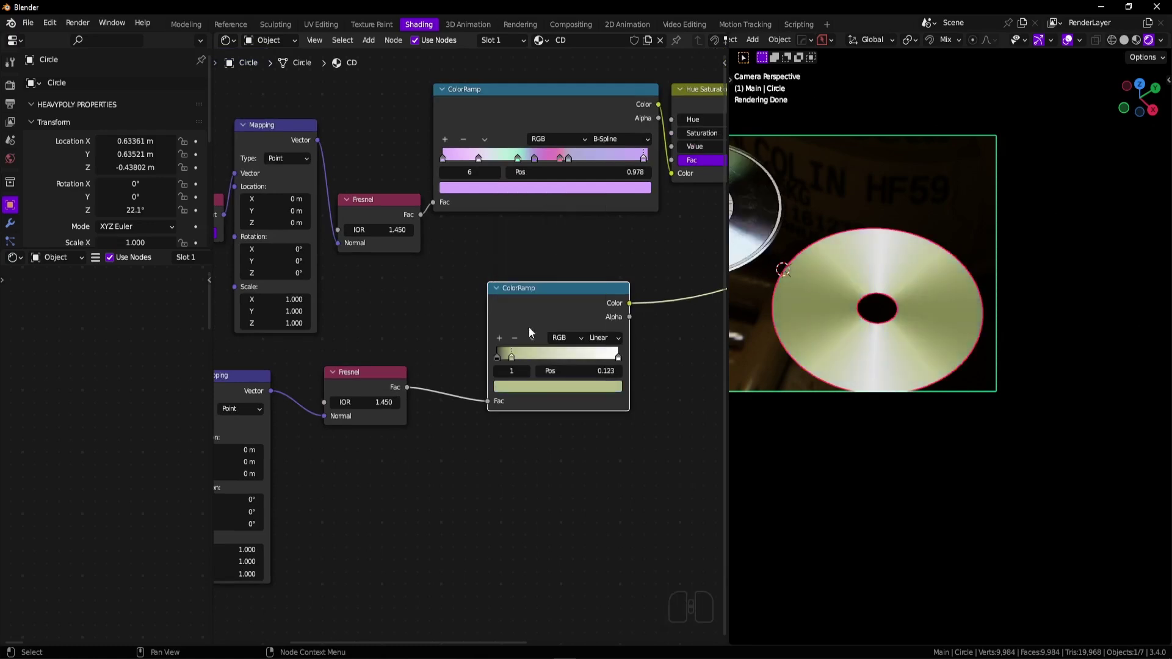
Change the 0.123 stop to a saturated yellow and add another stop at 0.061.
left_click(544, 385)
left_click_drag(523, 269, 516, 230)
left_click_drag(571, 297, 582, 299)
left_click(499, 338)
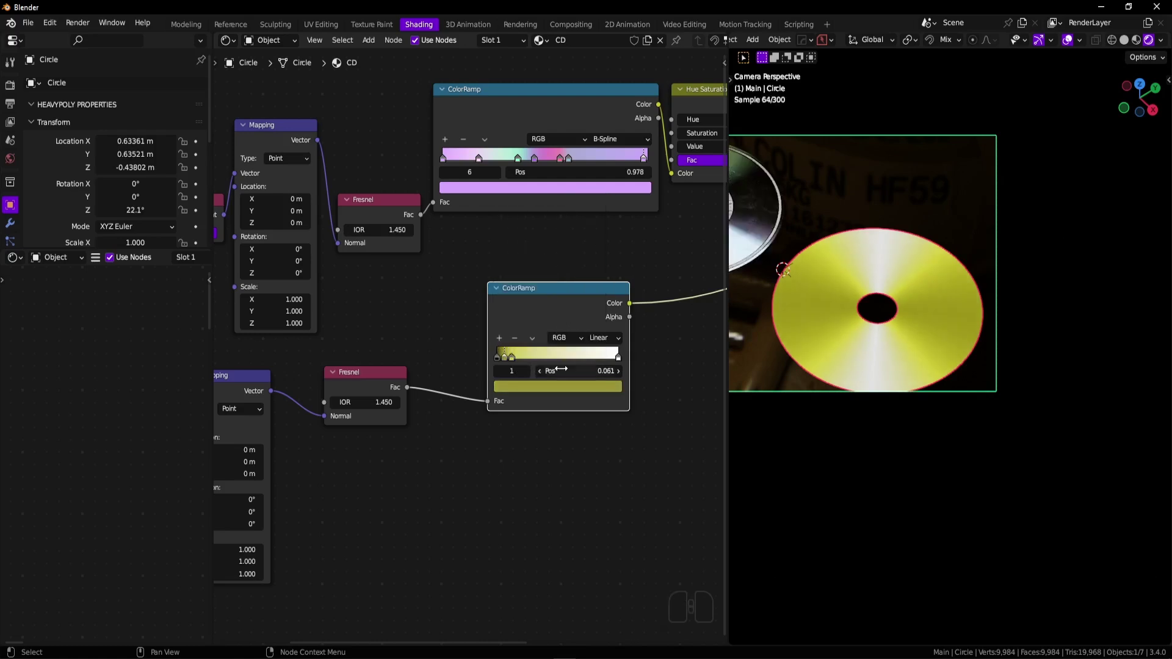
Move the yellow stop toward the ramp's white end and make it red, and set the first stop to dark brown at 0.083.
left_click(518, 359)
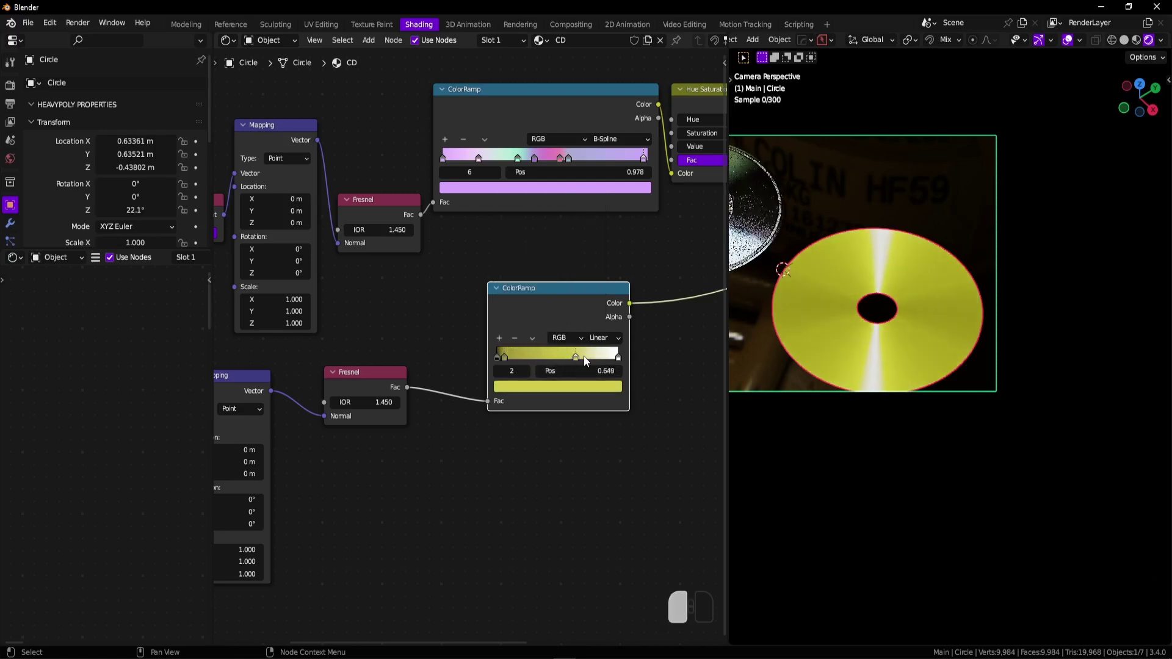
left_click(595, 386)
left_click(504, 259)
left_click_drag(504, 259, 501, 258)
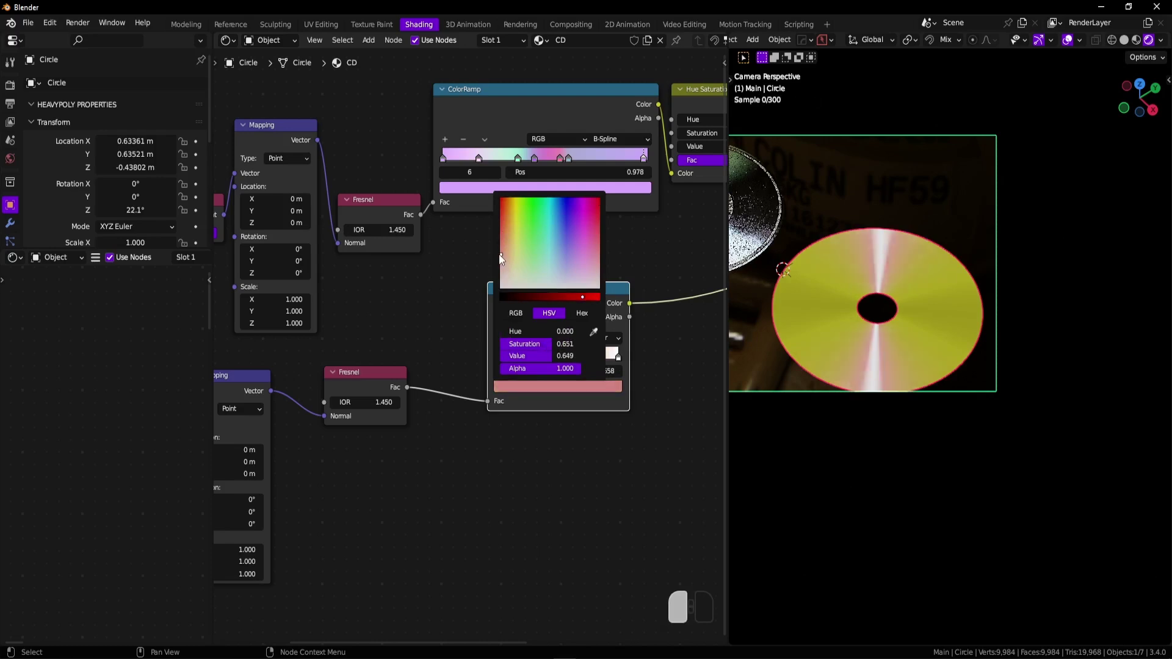
middle_click_drag(566, 462, 549, 469)
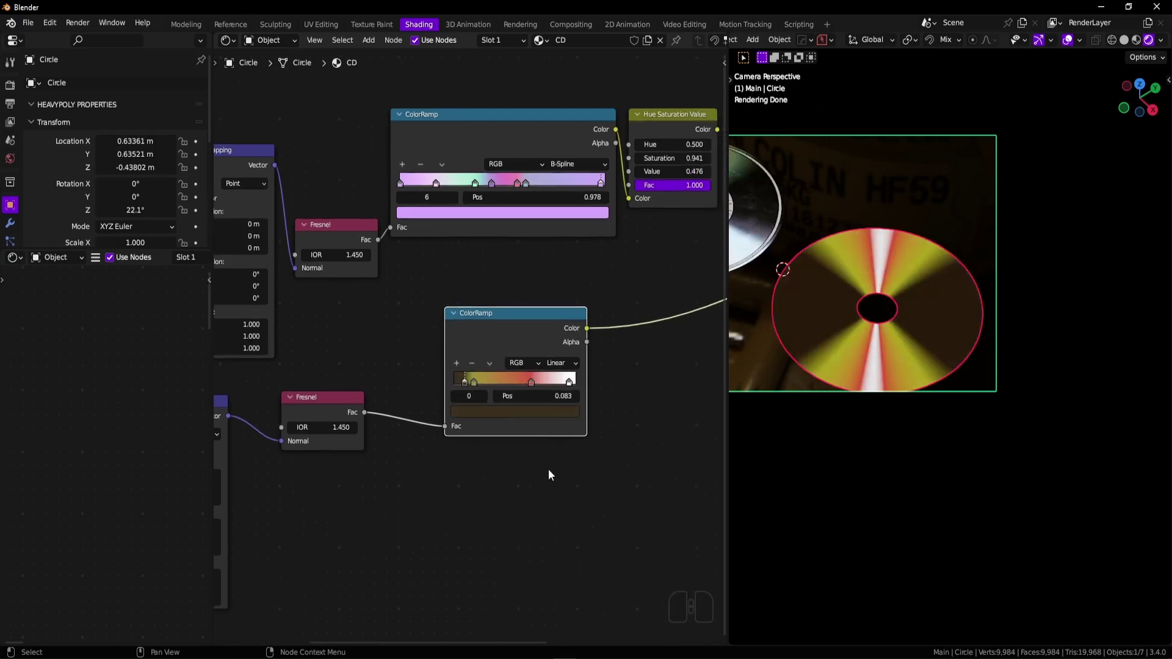
left_click(548, 469)
middle_click_drag(580, 372, 529, 403)
middle_click_drag(529, 403, 549, 360, "ctrl")
middle_click_drag(594, 254, 585, 168, "ctrl")
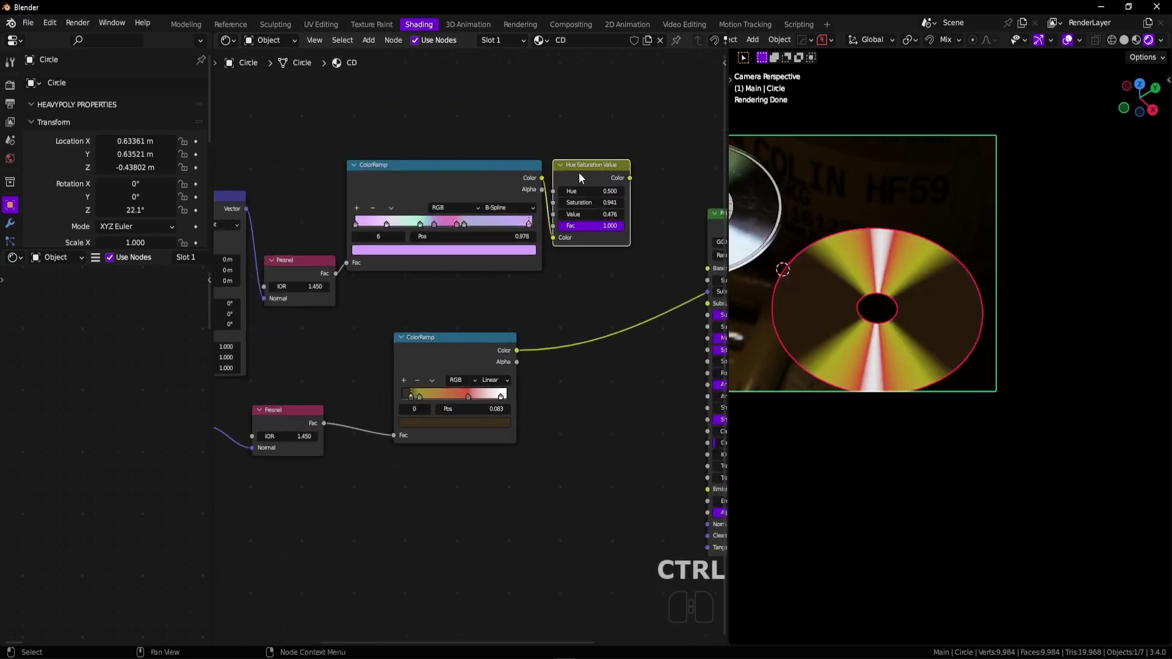
key("shift+d")
left_click(613, 343)
key("x")
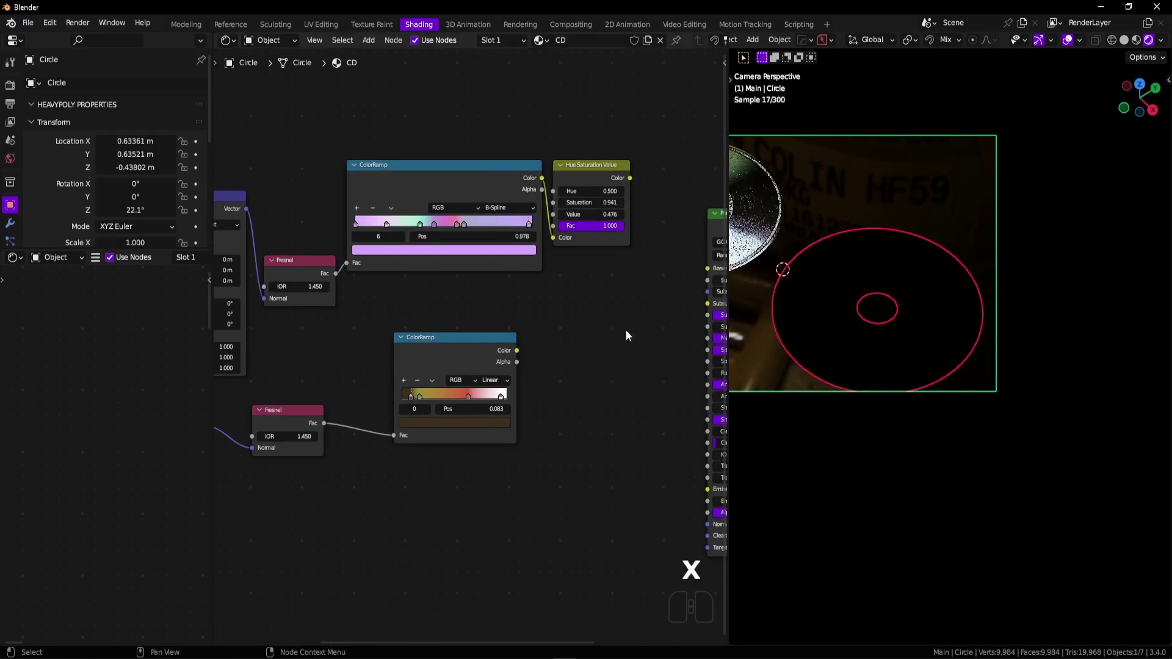
Add a Hue Saturation Value node fed by the new ColorRamp's Color, preview it on the disc and set its Value to 0.440.
key("shift+a")
type("hur")
key("BackSpace")
key("Return")
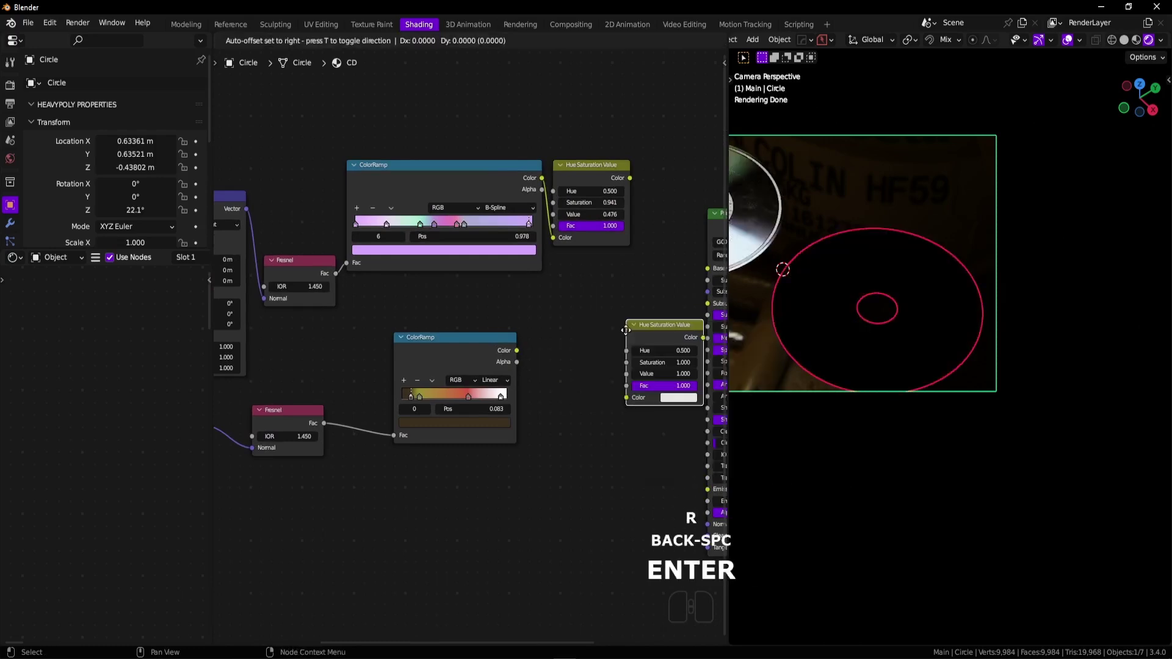
left_click(577, 349)
left_click_drag(517, 351, 575, 436)
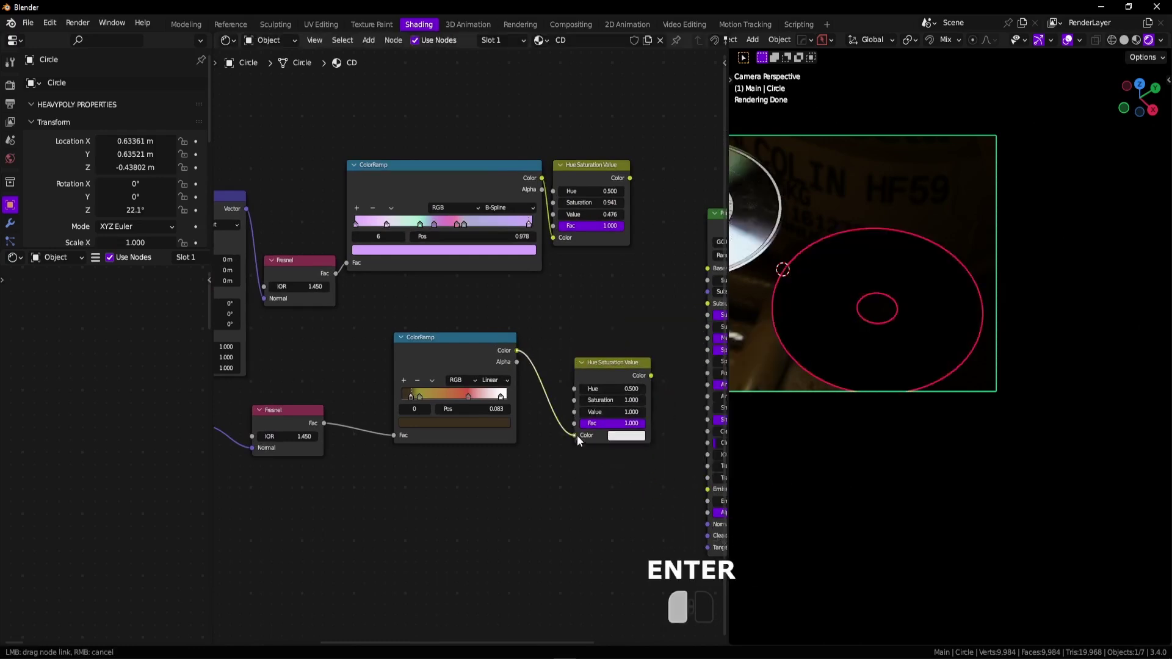
left_click(622, 359, "ctrl+shift")
middle_click_drag(537, 403, 560, 393, "ctrl")
left_click_drag(562, 387, 519, 327, "ctrl")
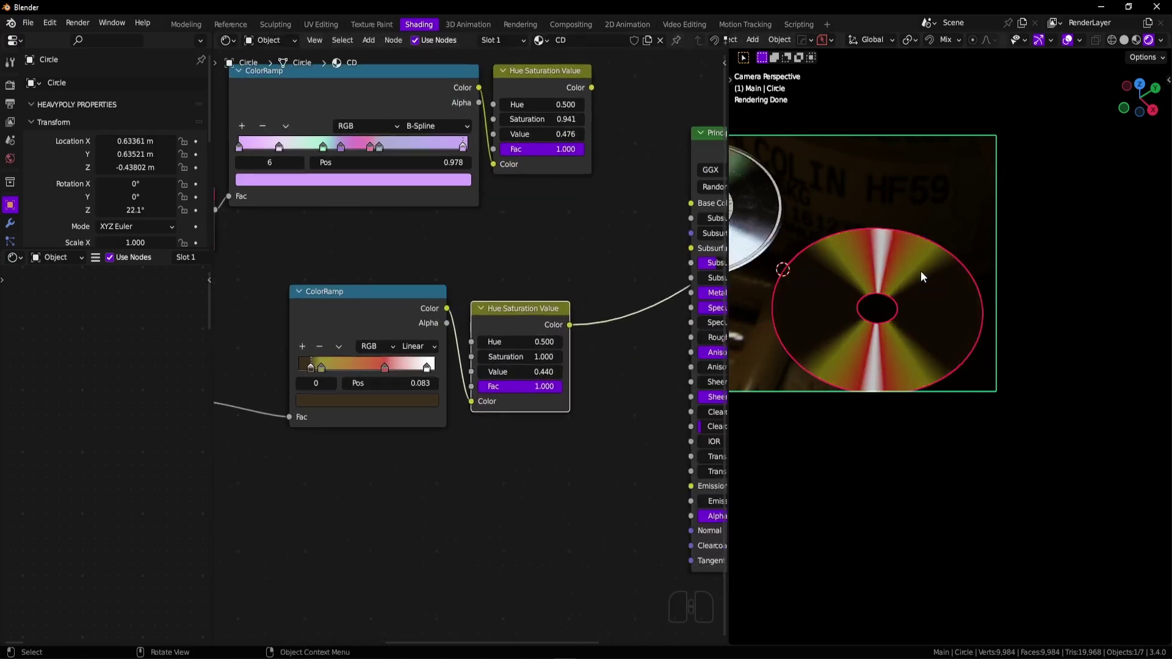
Insert a Gamma node after the lower Hue Saturation Value node.
key("shift+a")
type("gam")
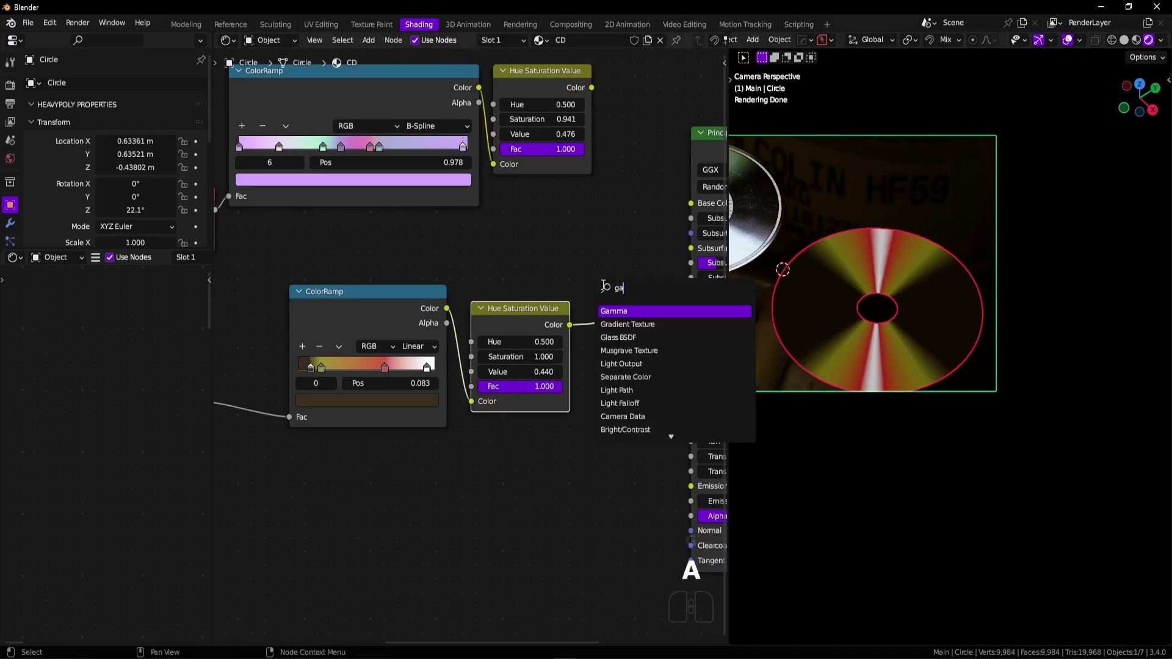
key("Return")
left_click(630, 295)
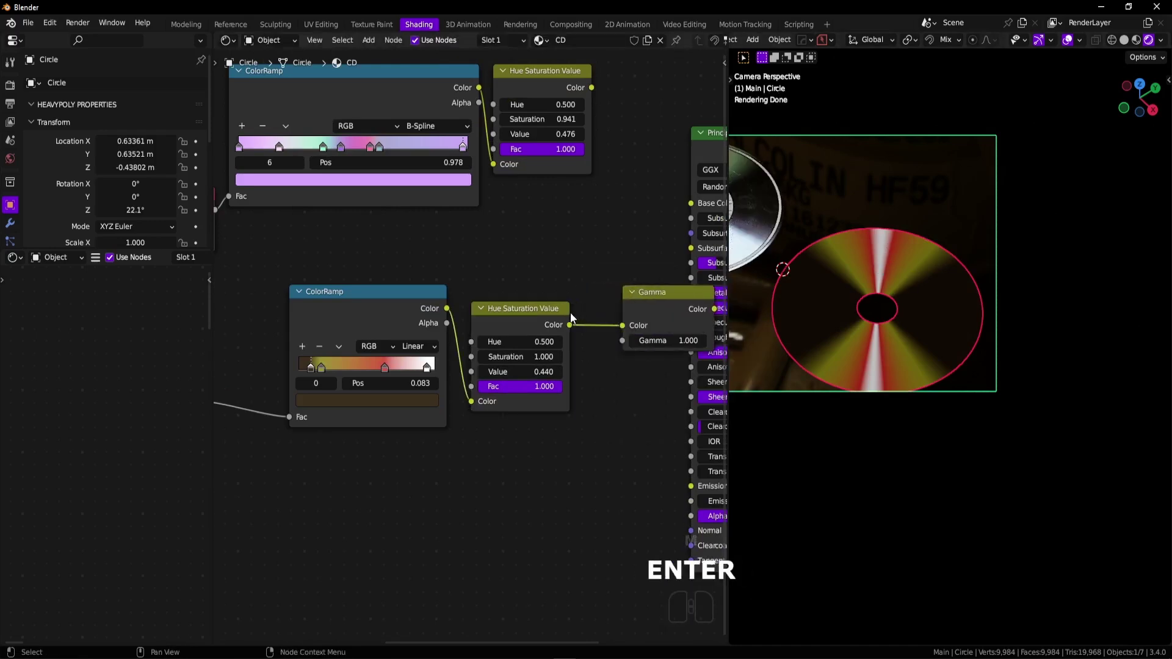
Remove the lower Hue Saturation Value node, keeping the ColorRamp connected to the Gamma node, and set Gamma to 0.589.
key("ctrl+s")
key("ctrl+x")
left_click(659, 335)
key("Escape")
left_click(537, 321)
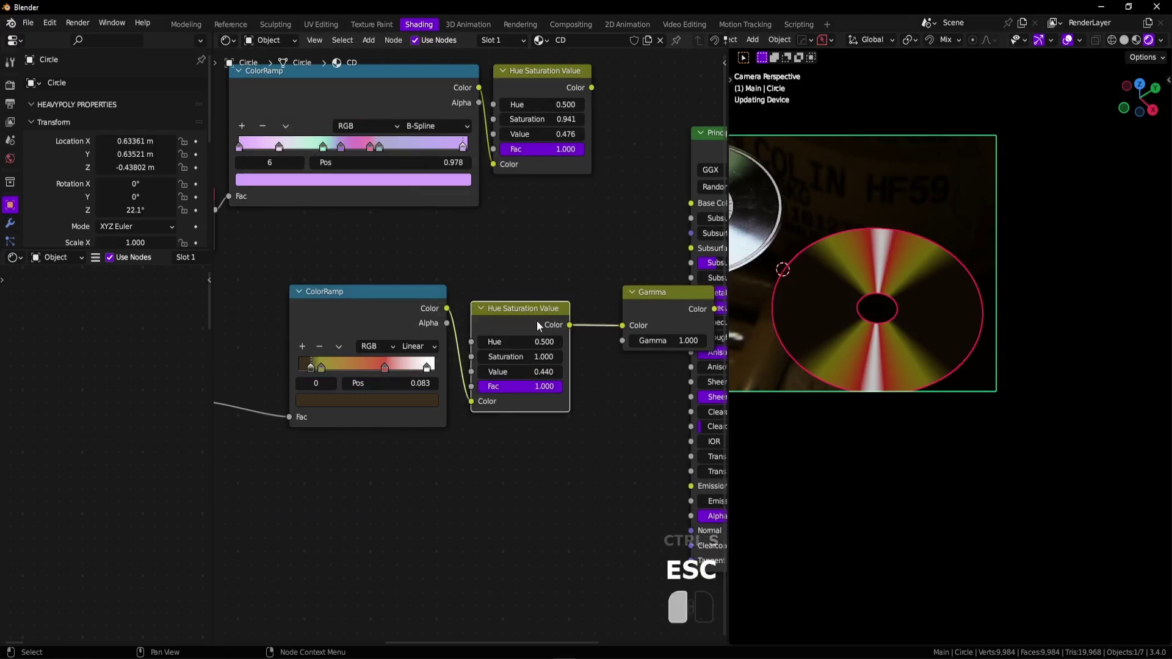
key("ctrl+x")
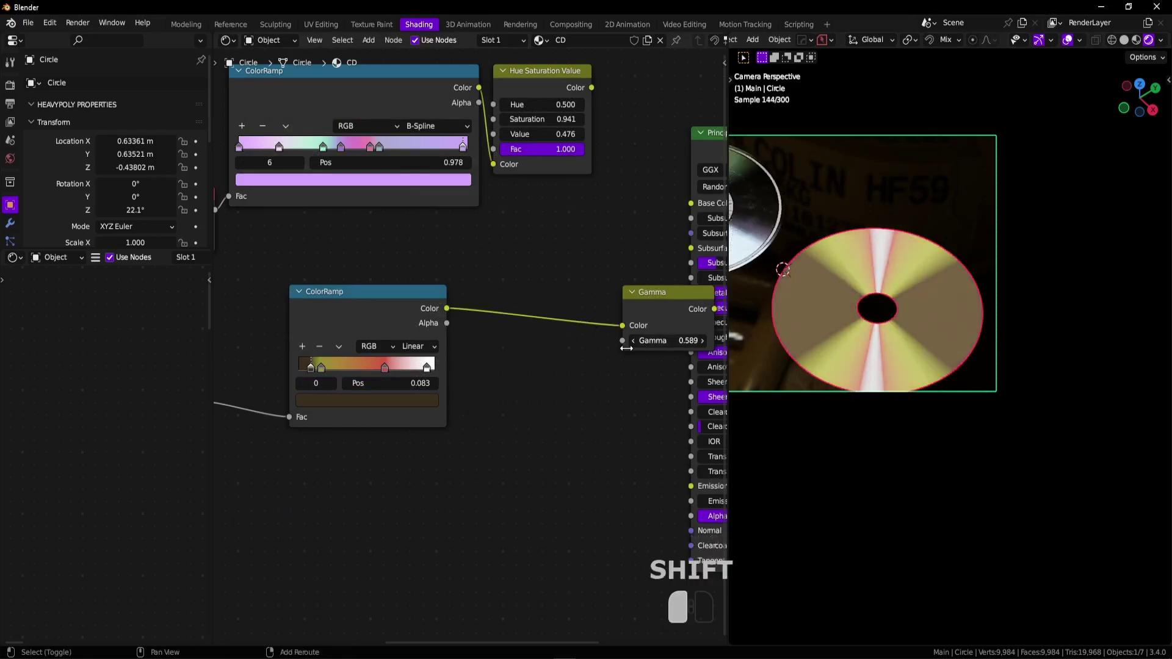
Undo the Gamma adjustment, the removal of the Hue Saturation Value node and the insertion of the Gamma node.
key("ctrl+z")
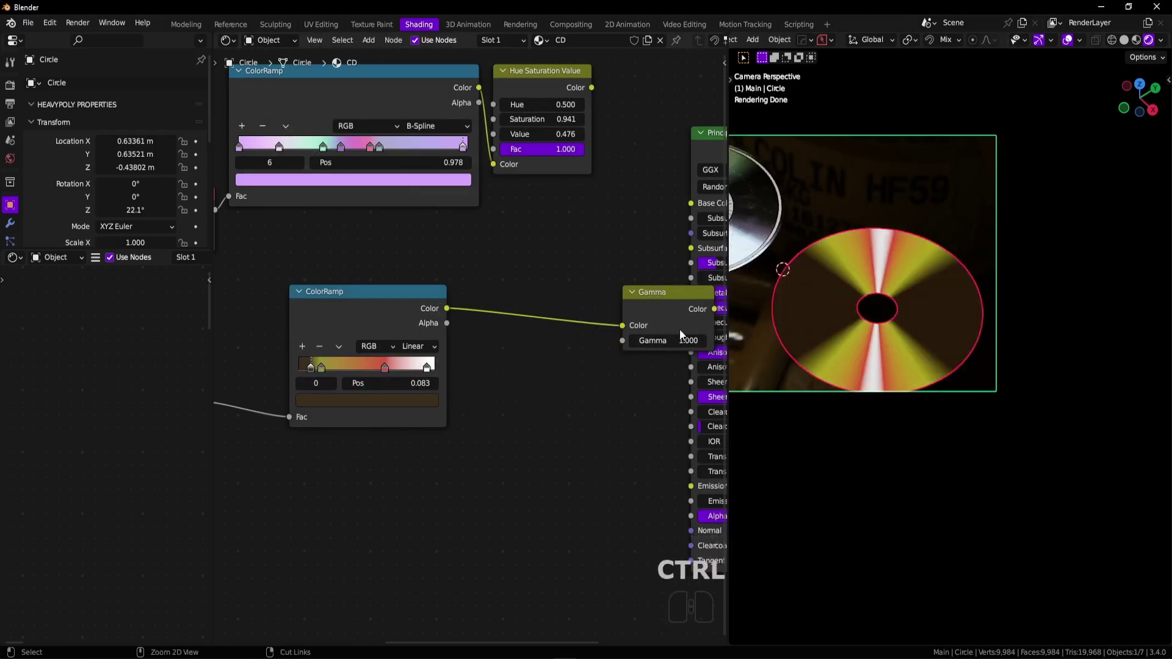
key("ctrl+z")
left_click(660, 300)
key("ctrl+x")
key("ctrl+z")
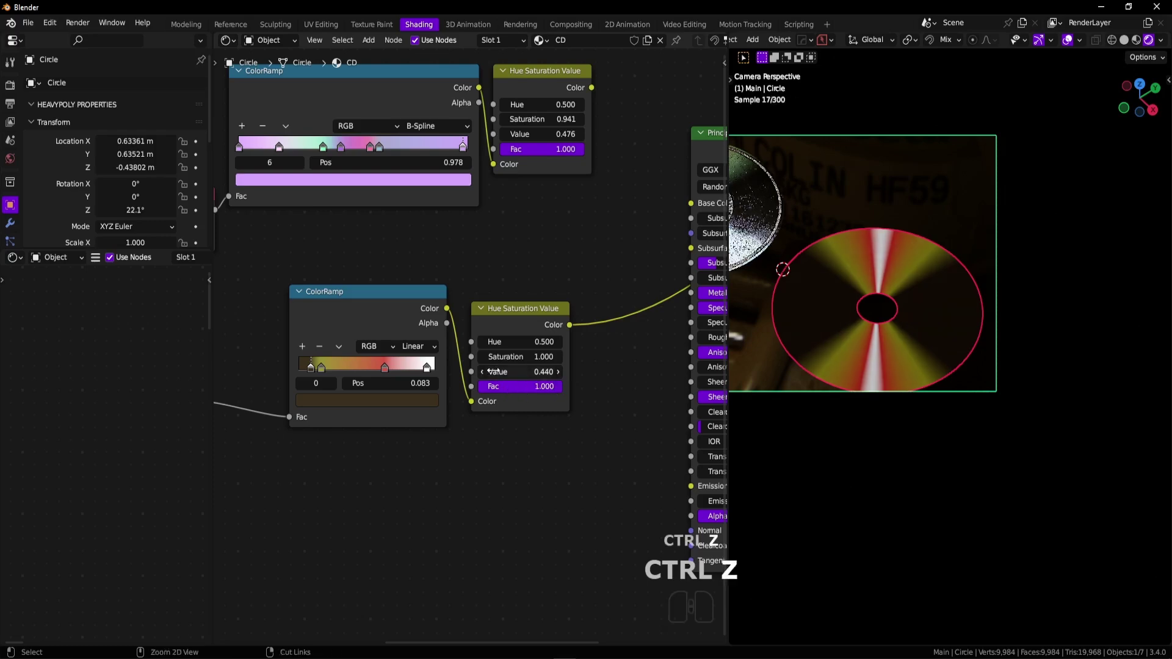
Remove the lower Hue Saturation Value node, link the ColorRamp's Color to the Principled BSDF's Base Color and preview that shader.
left_click_drag(510, 372, 470, 347)
middle_click_drag(470, 347, 531, 363, "ctrl")
key("ctrl+x")
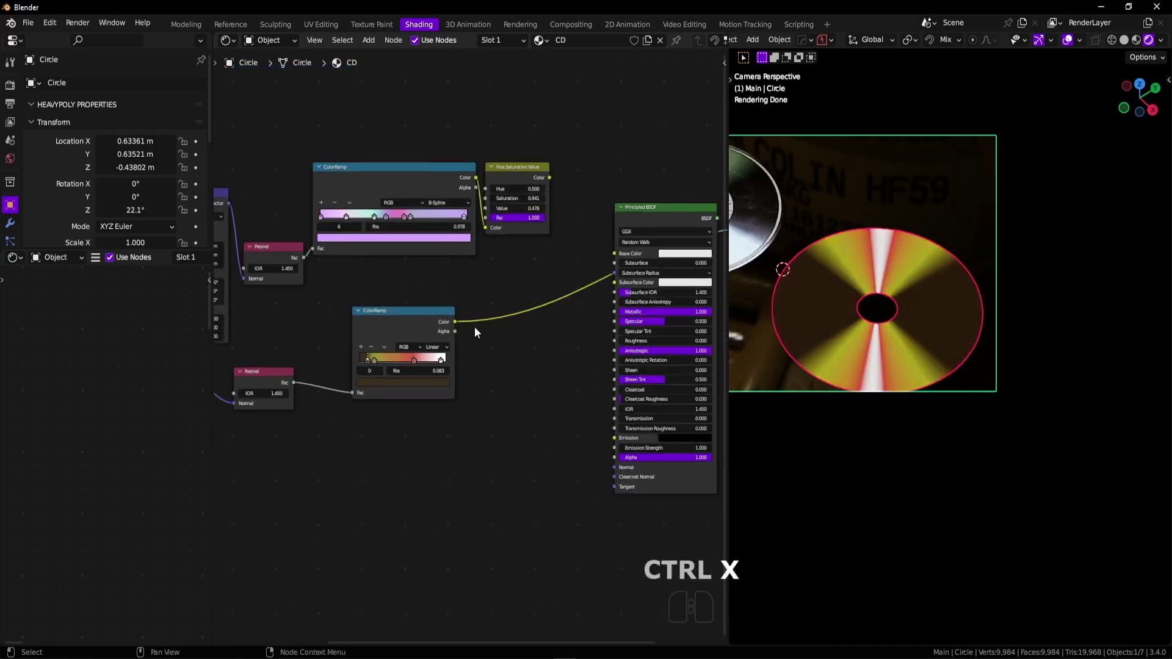
left_click_drag(457, 324, 617, 253)
left_click(686, 214, "ctrl+shift")
Inspect the disc's reflections from another angle in Material Preview, delete the selected object and undo the deletion.
mouse_move(962, 323)
middle_mouse_down()
mouse_move(1010, 342)
mouse_move(946, 357)
mouse_move(1093, 336)
mouse_move(970, 354)
mouse_move(1075, 411)
mouse_move(968, 380)
mouse_move(1026, 380)
mouse_move(933, 339)
mouse_move(934, 323)
mouse_move(878, 457)
mouse_move(874, 424)
mouse_move(954, 486)
mouse_move(1001, 329)
mouse_move(1034, 335)
mouse_move(1056, 357)
mouse_move(853, 337)
mouse_move(990, 333)
mouse_move(945, 332)
mouse_move(1100, 355)
middle_mouse_up()
scroll(1010, 343, "up", 8)
key("z")
left_click(1019, 275)
key("Delete")
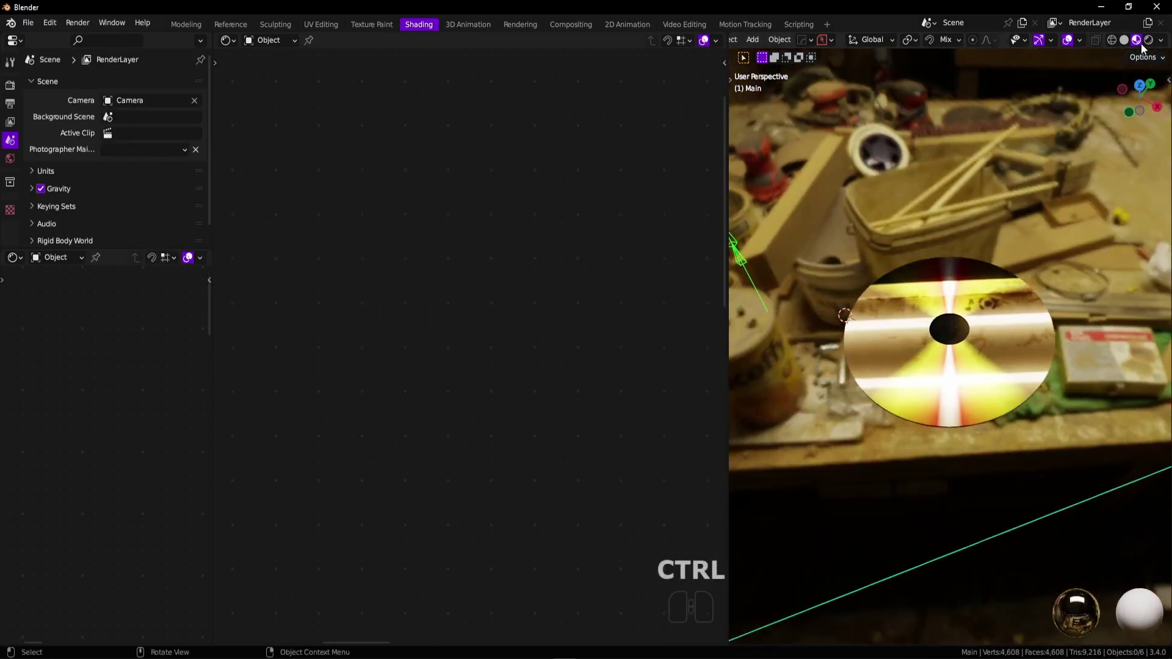
key("ctrl+z")
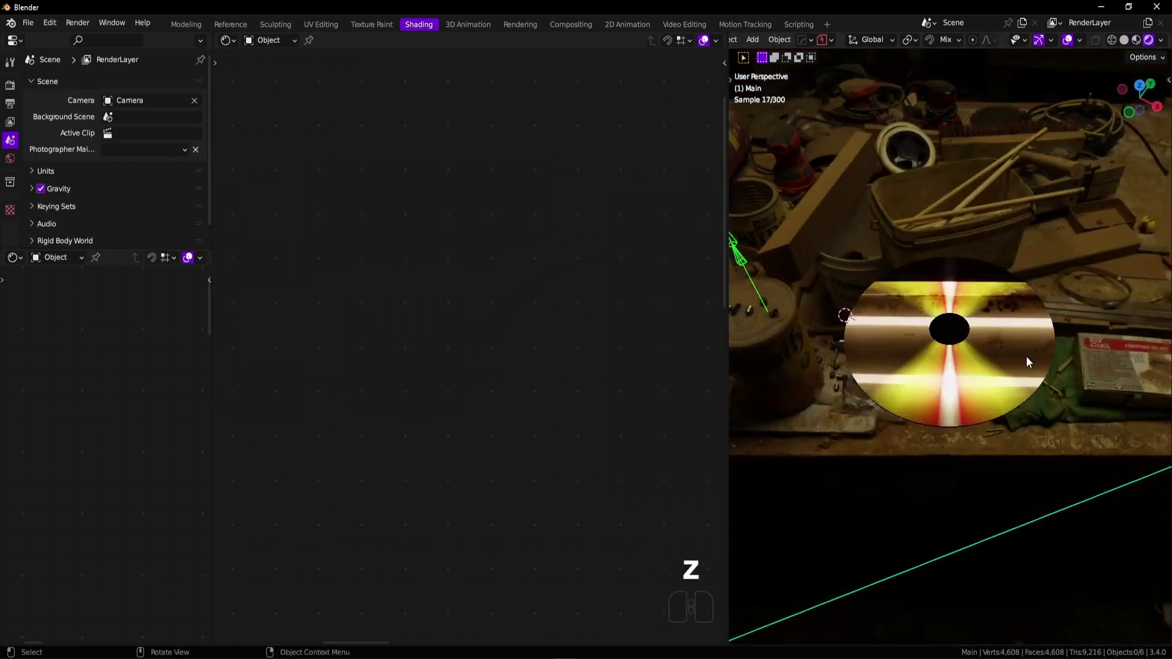
key("ctrl+z")
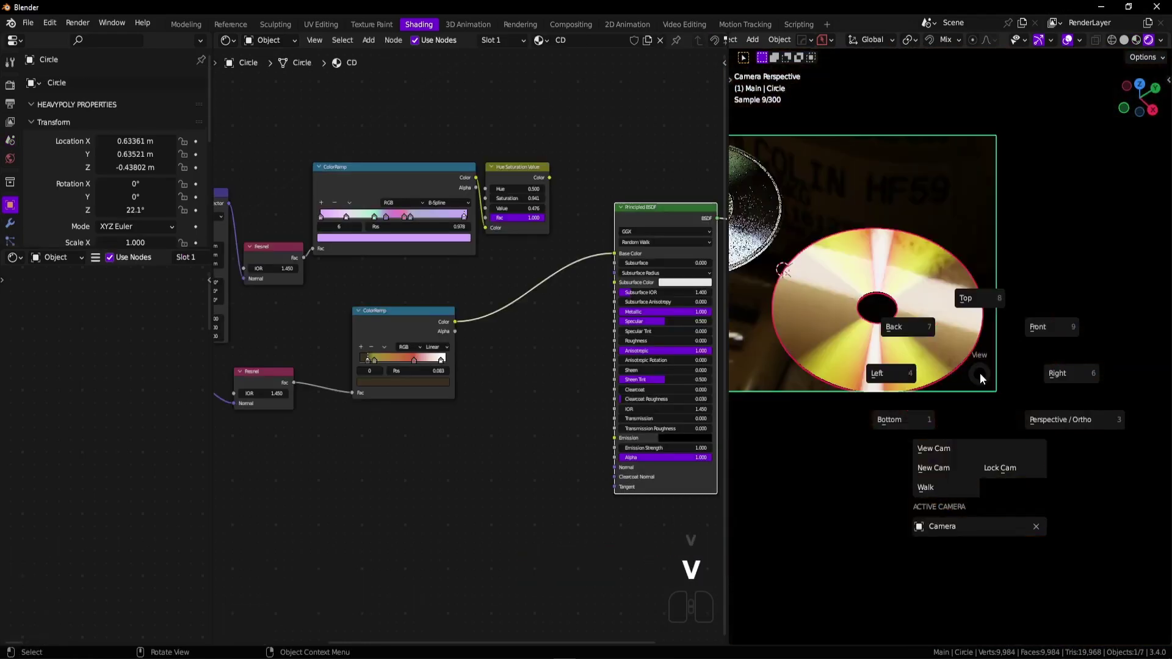
Switch to Capture One, examine the whole CD reference photo and open the photo _1090430.RW2.
middle_click_drag(553, 395, 568, 394, "ctrl")
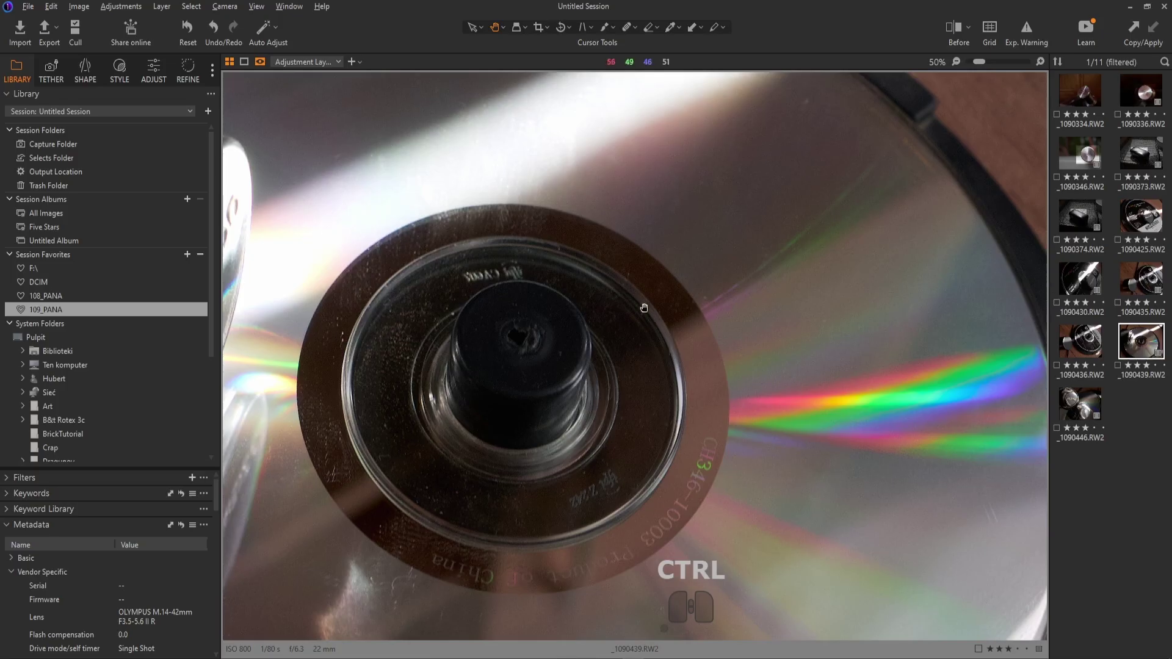
scroll(644, 308, "down", 2, "ctrl")
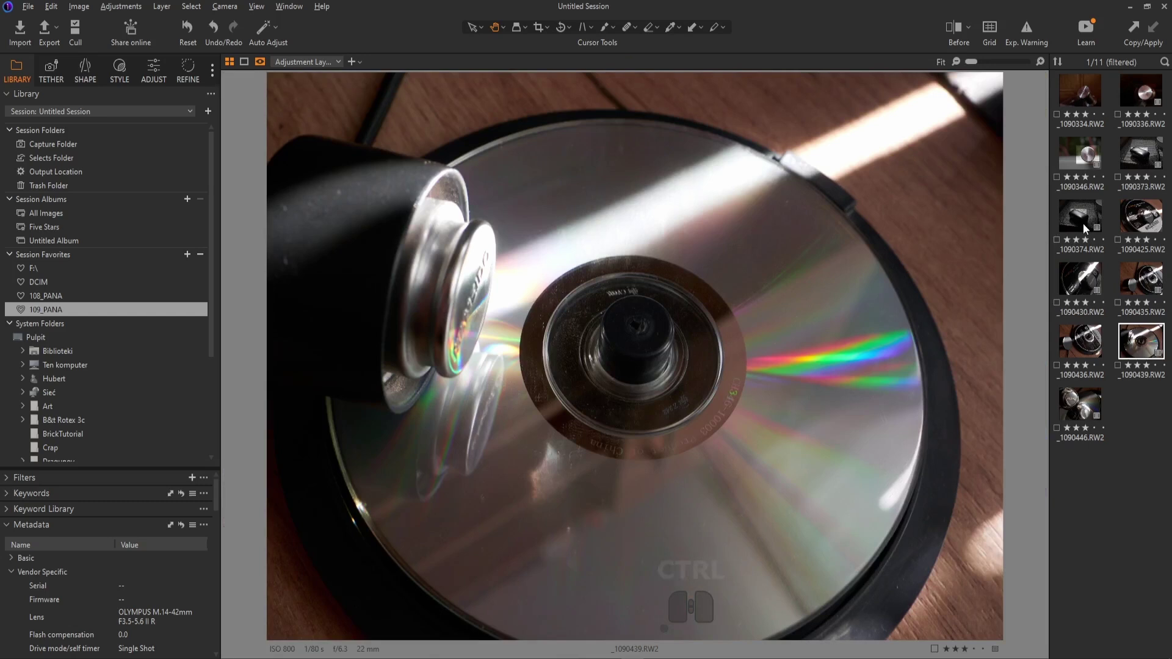
left_click(1085, 287)
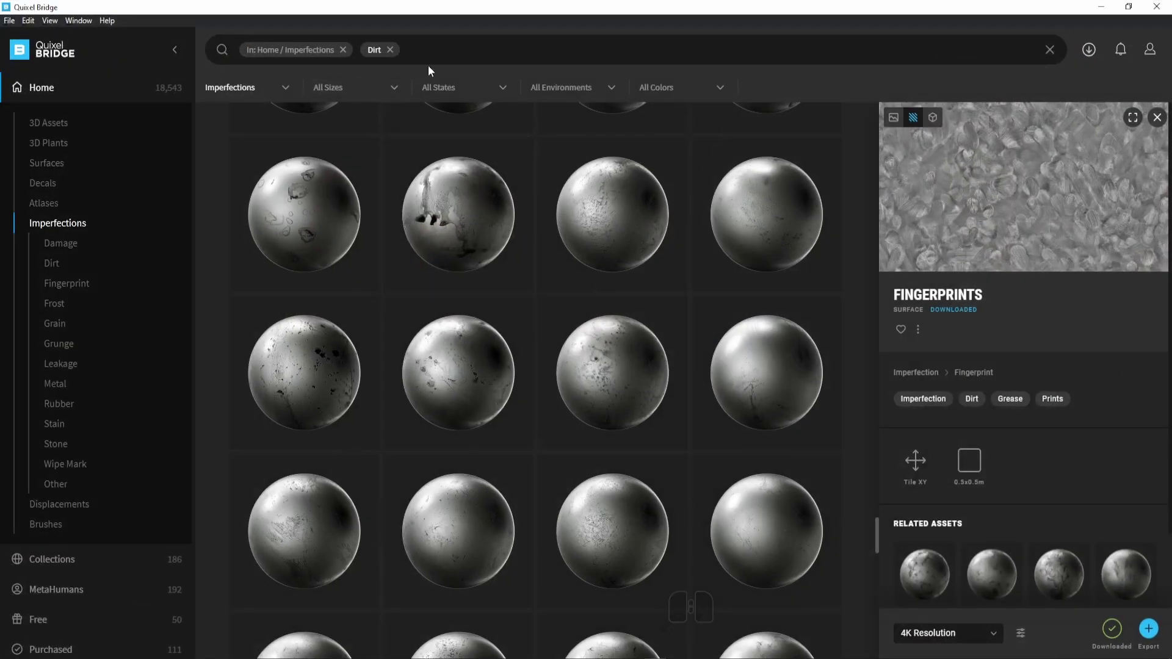
In Quixel Bridge, clear the Dirt and Imperfections filters, search for Fingerprints and browse the matching assets.
left_click(387, 50)
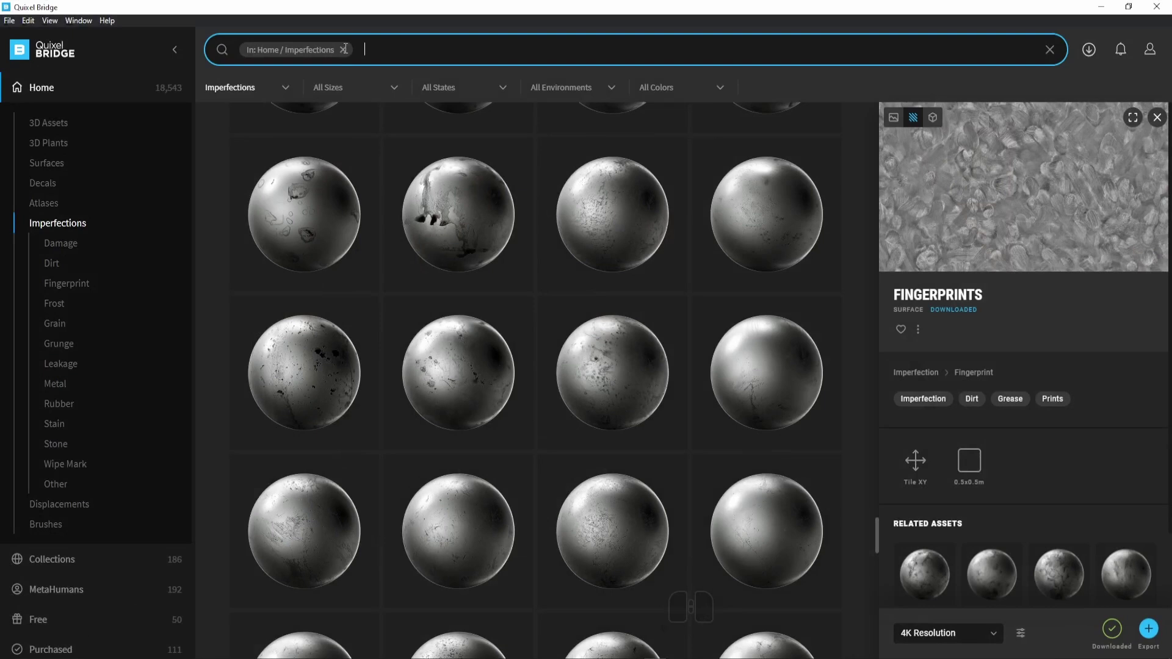
left_click(344, 49)
type("fingerprint")
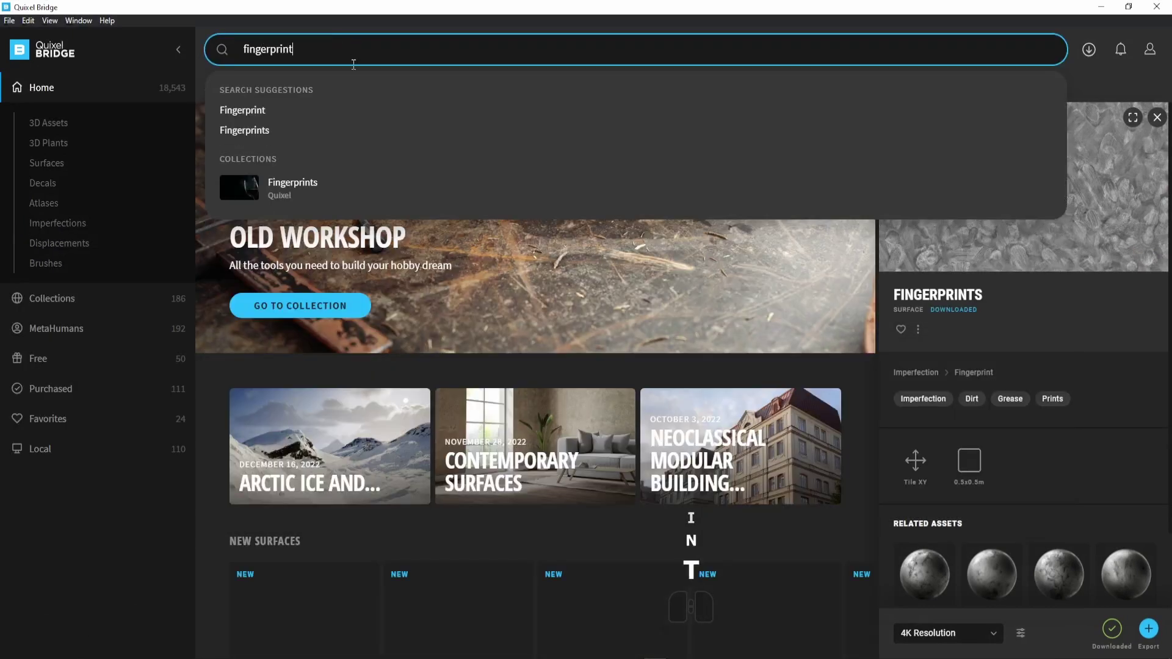
left_click(320, 131)
scroll(610, 245, "down", 4)
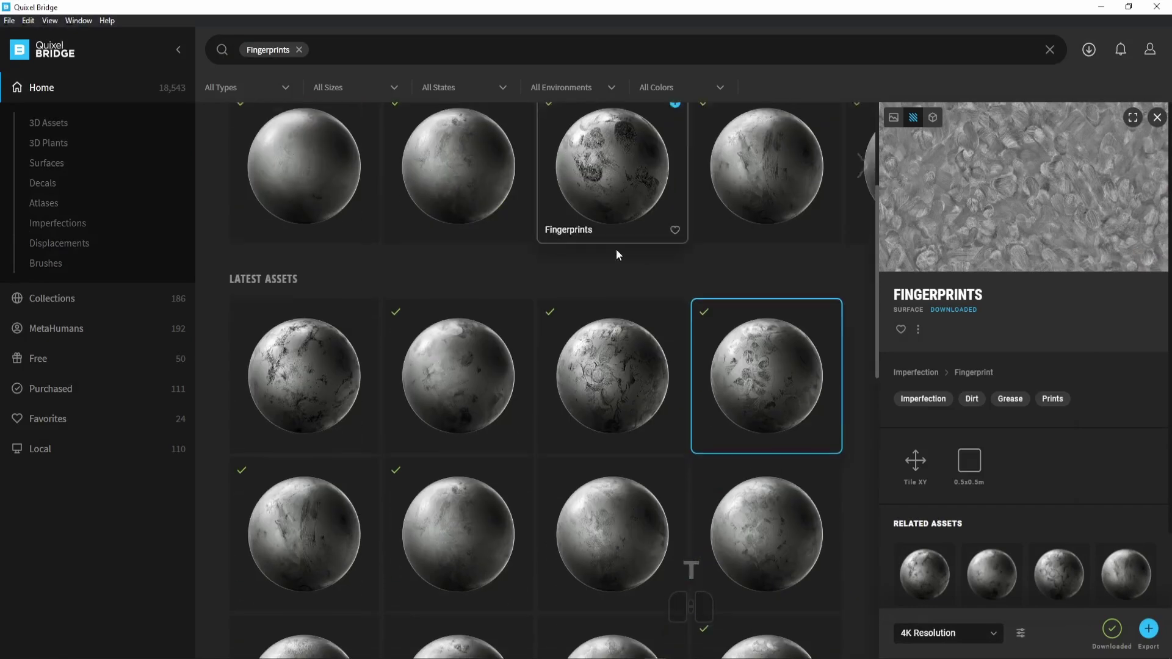
scroll(641, 250, "down", 4)
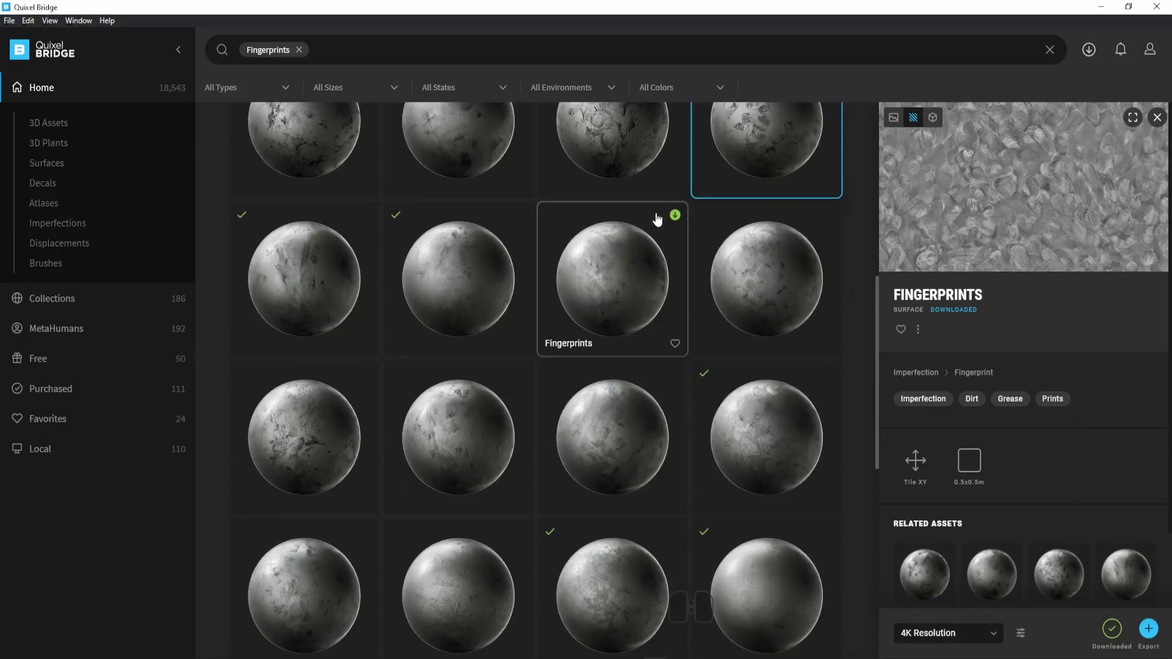
scroll(655, 221, "up", 2)
Export the selected Fingerprints surface to Blender at 4K resolution and copy its asset ID.
left_click(1148, 630)
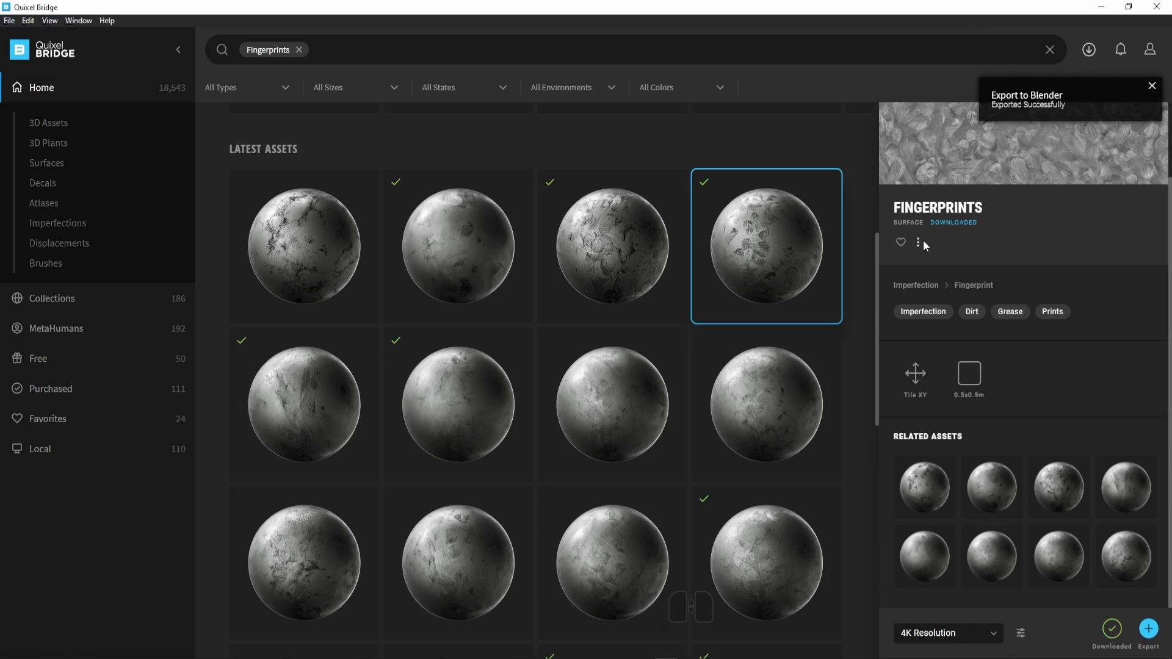
left_click(918, 243)
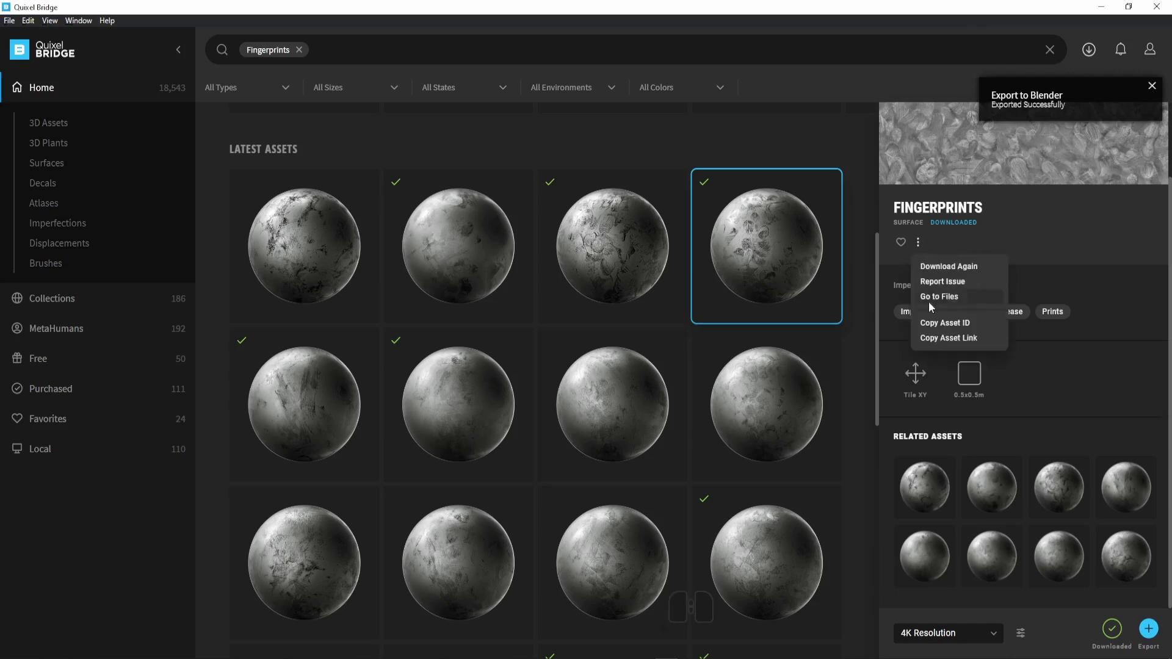
left_click(952, 322)
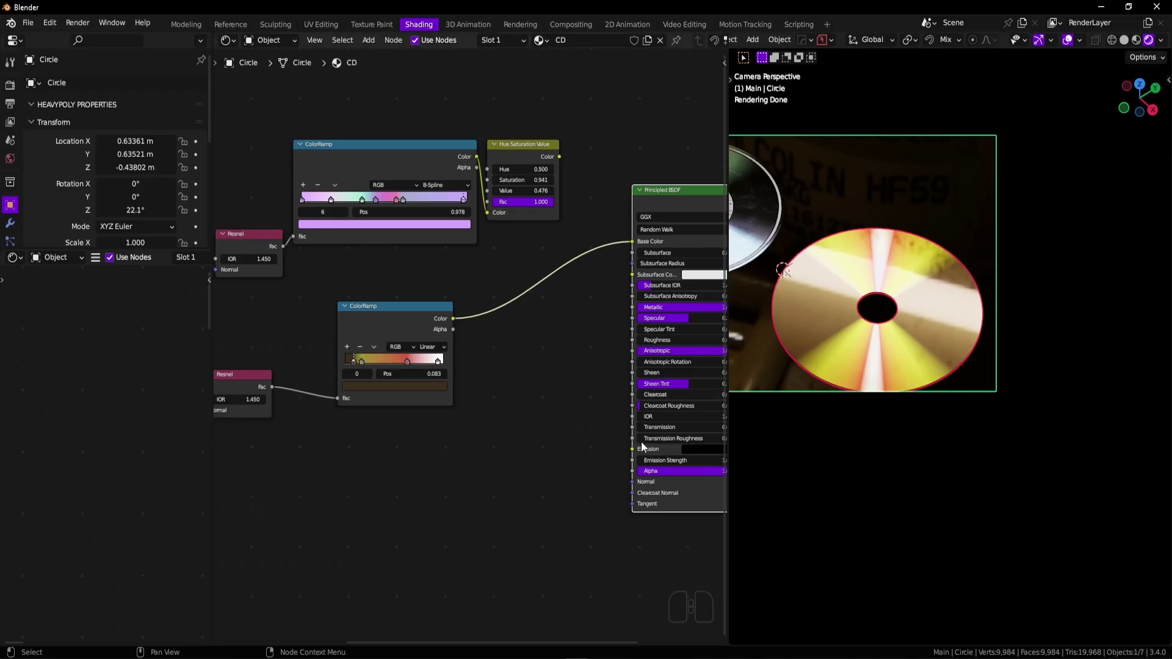
Back in Blender, add an Image Texture node below the lower Mapping node and load vk1icahc_4K_Roughness.png using the copied asset ID.
middle_click_drag(641, 441, 499, 414, "ctrl")
key("ctrl+shift+a")
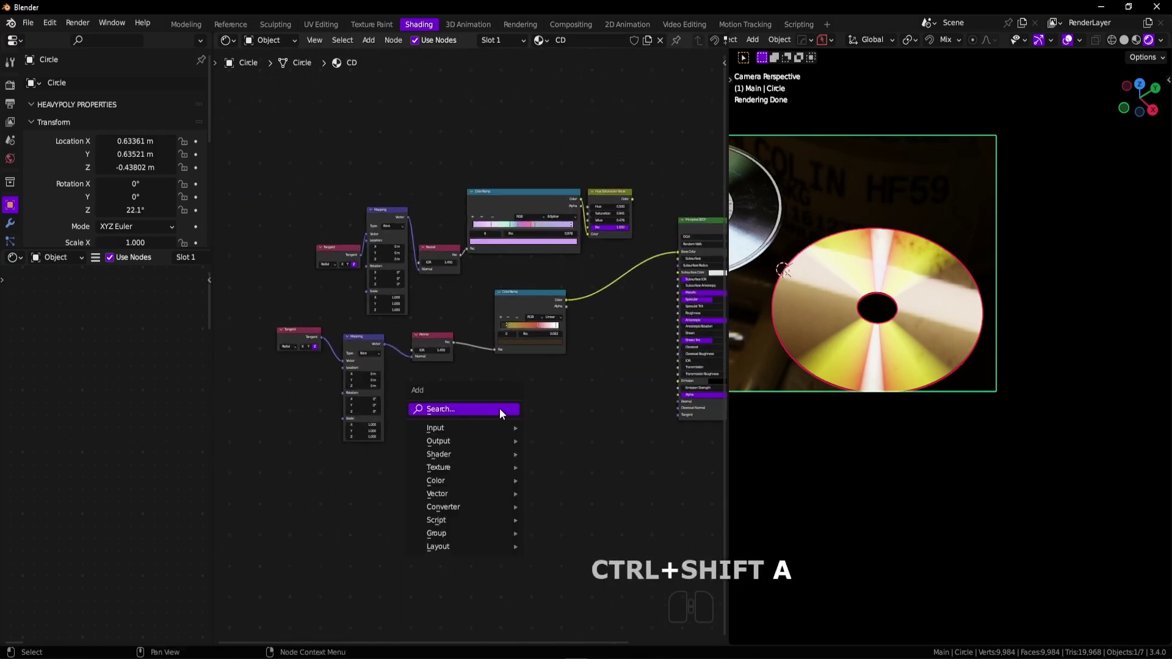
mouse_move(468, 467)
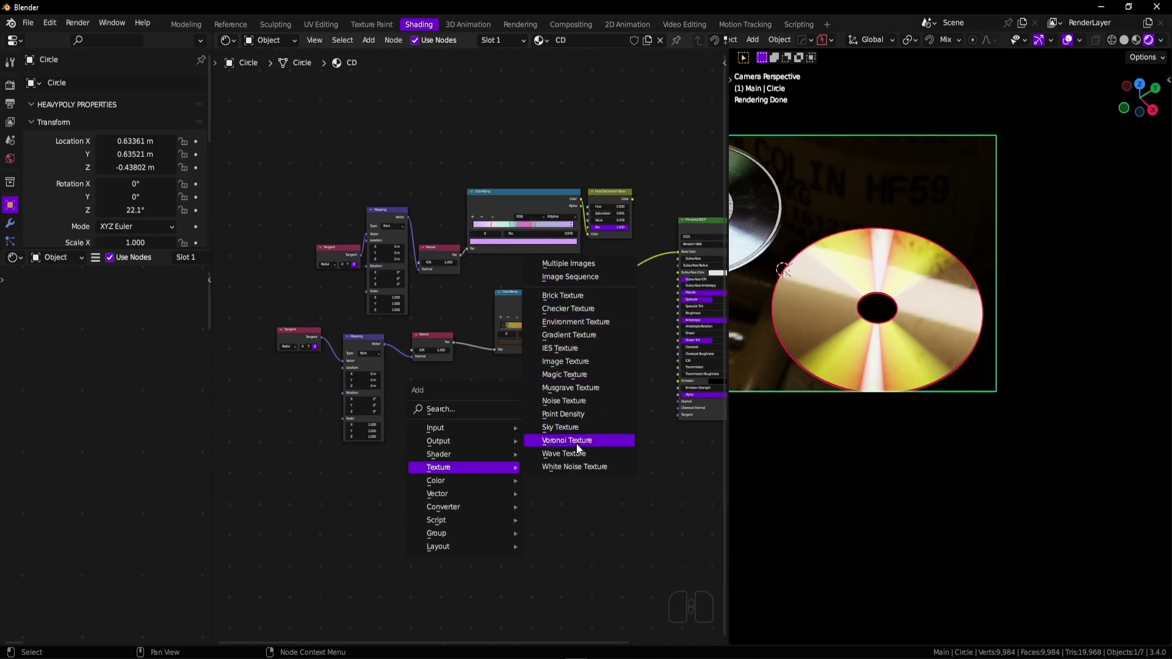
left_click(584, 361)
left_click(341, 485)
middle_click_drag(340, 485, 473, 449, "ctrl")
left_click(400, 464)
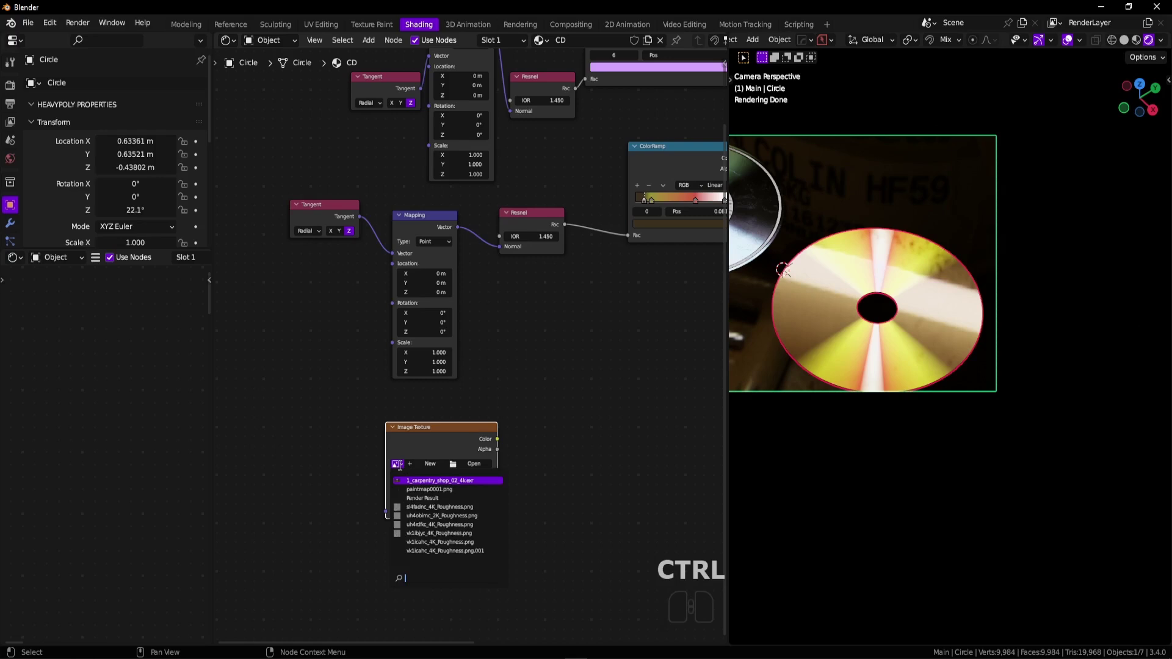
key("ctrl+v")
left_click(424, 480)
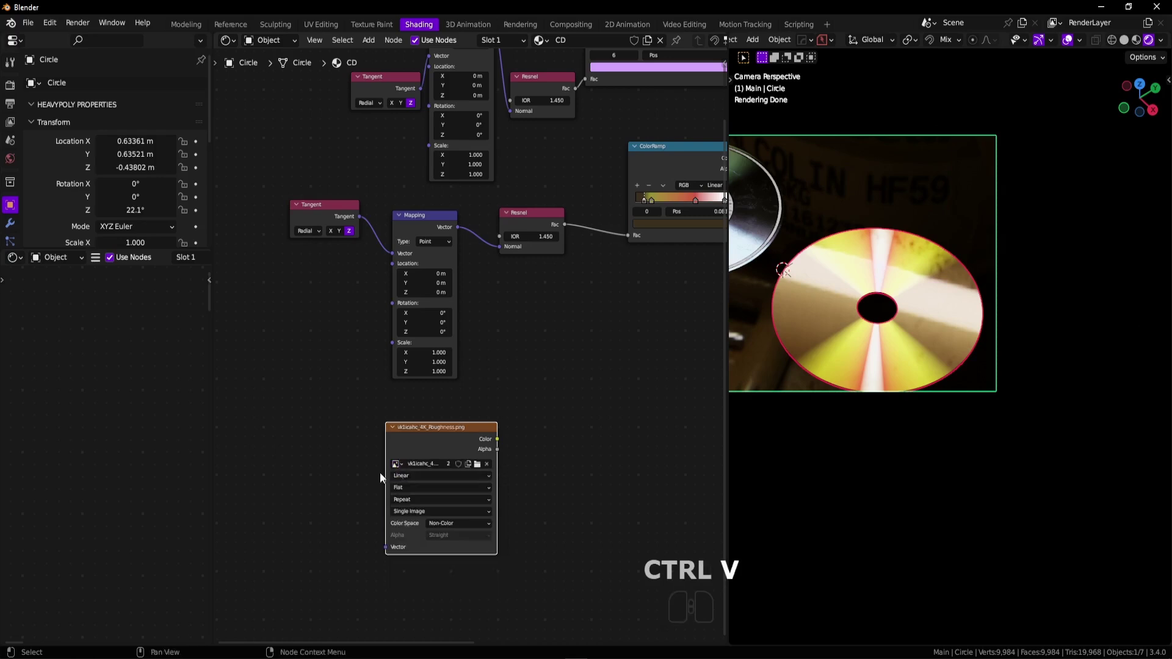
Preview the fingerprint roughness texture on the disc and view it through the camera.
left_click(440, 453, "ctrl+shift")
middle_click_drag(929, 311, 922, 336)
middle_click_drag(921, 336, 962, 333, "ctrl")
middle_click_drag(961, 333, 1020, 284)
key("v")
key("v")
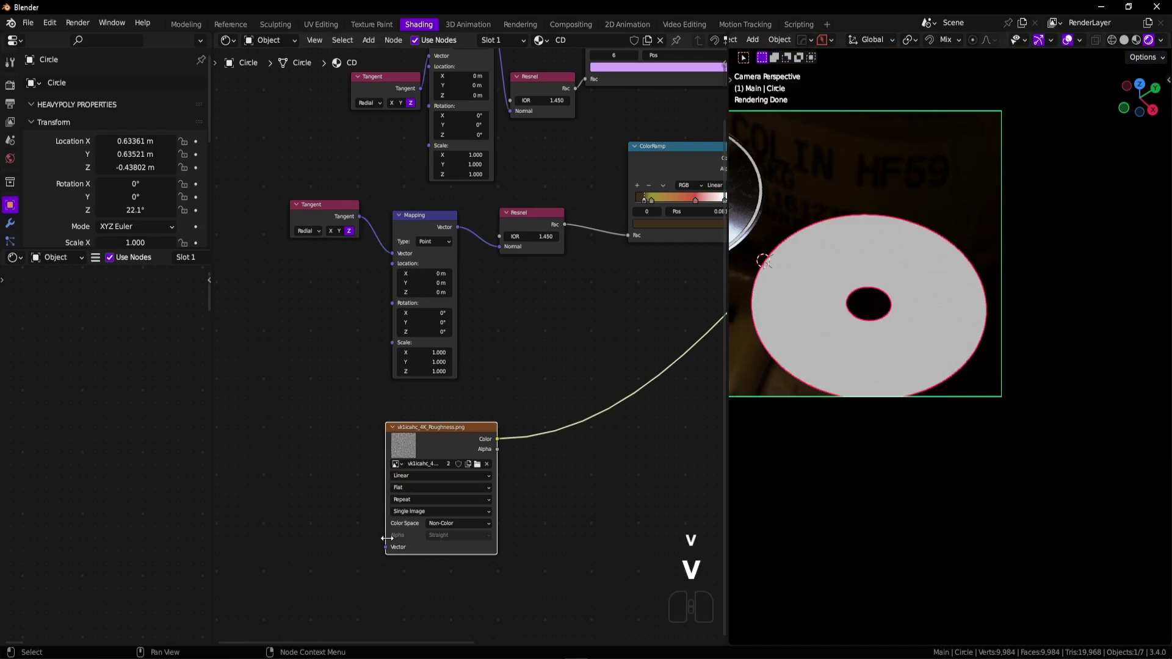
Add Texture Coordinate and Mapping nodes to the fingerprint Image Texture and preview the texture on the disc.
left_click_drag(386, 547, 243, 478)
key("Escape")
middle_click_drag(243, 478, 324, 421)
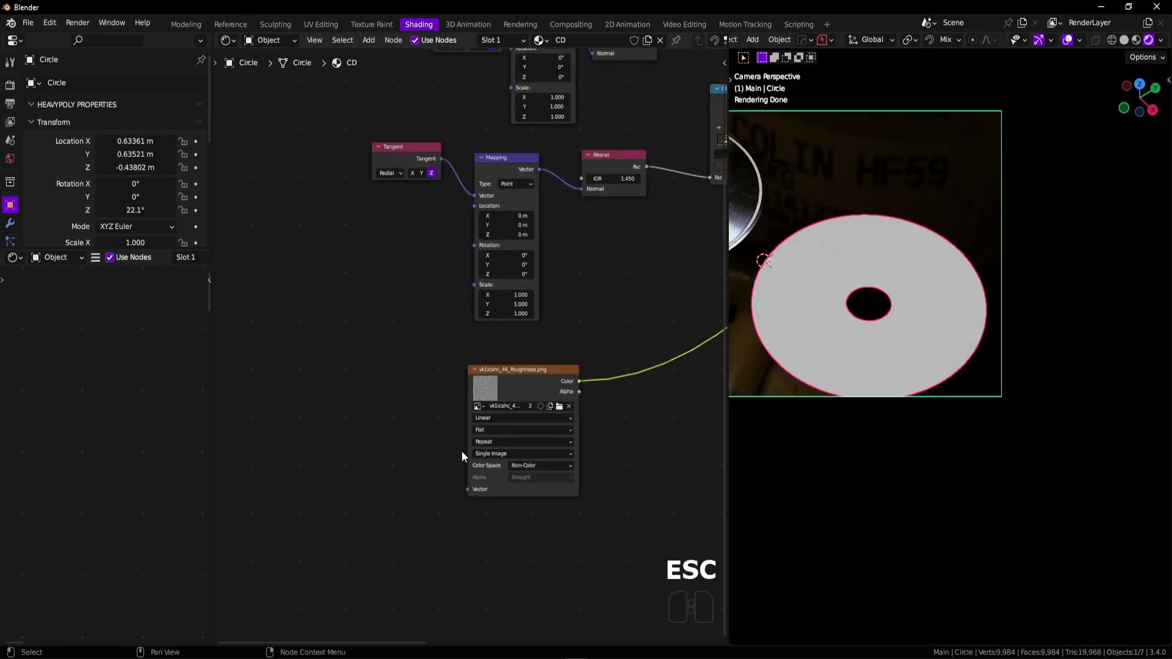
left_click_drag(464, 490, 336, 503)
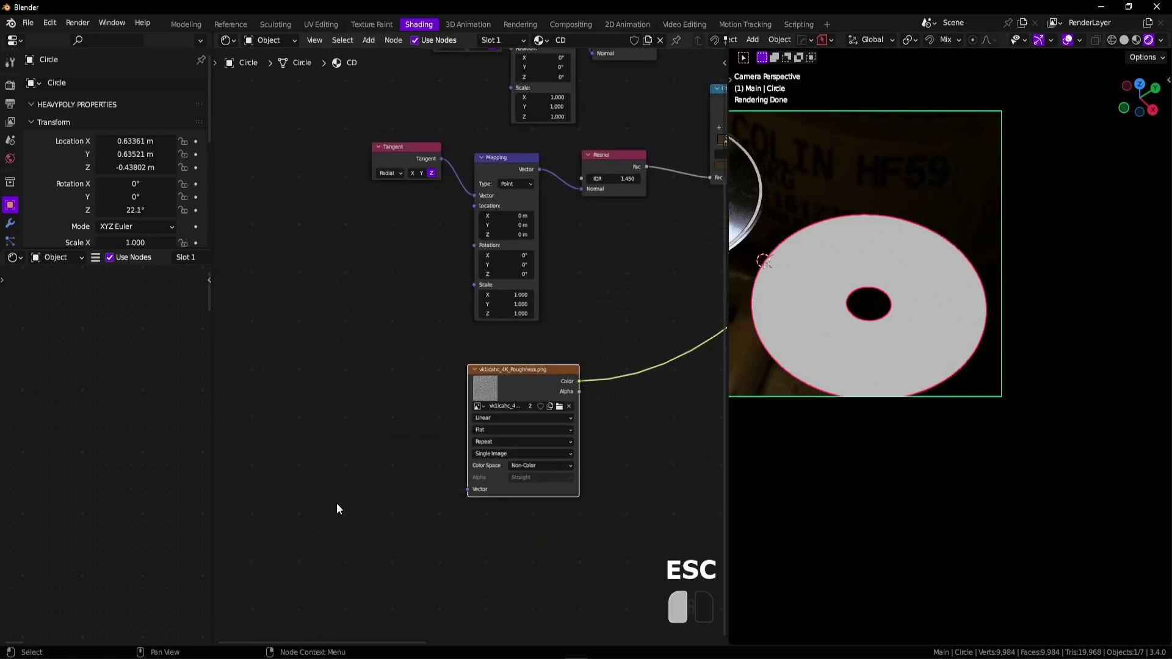
key("ctrl+t")
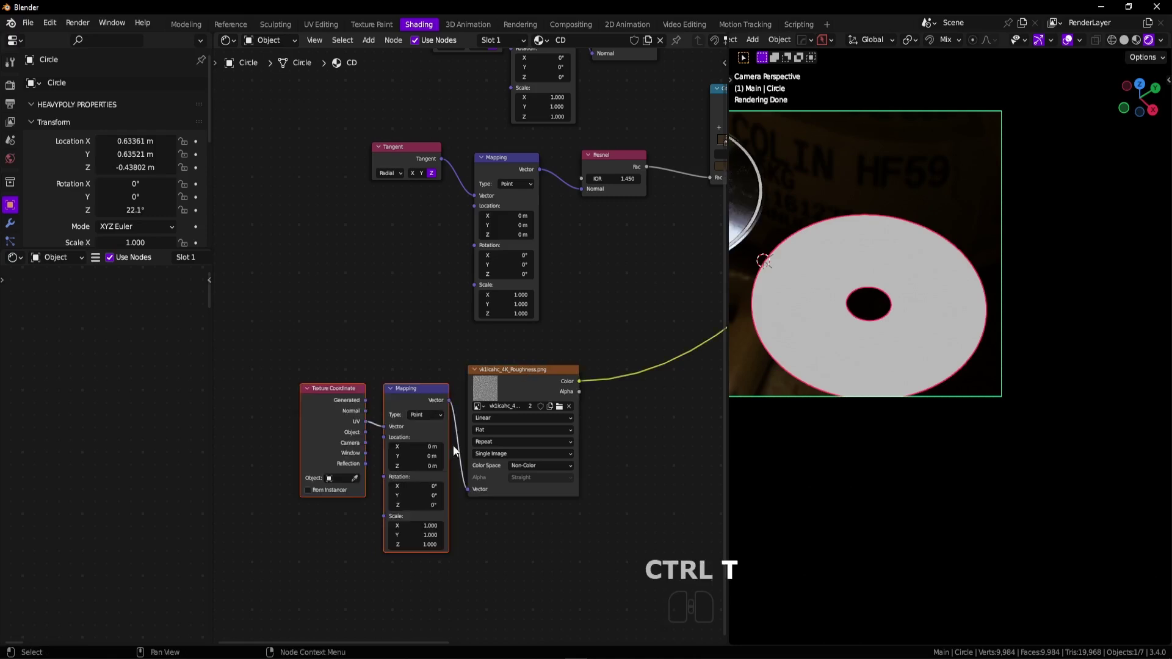
left_click(514, 399, "ctrl+shift")
left_click(521, 384, "ctrl+shift")
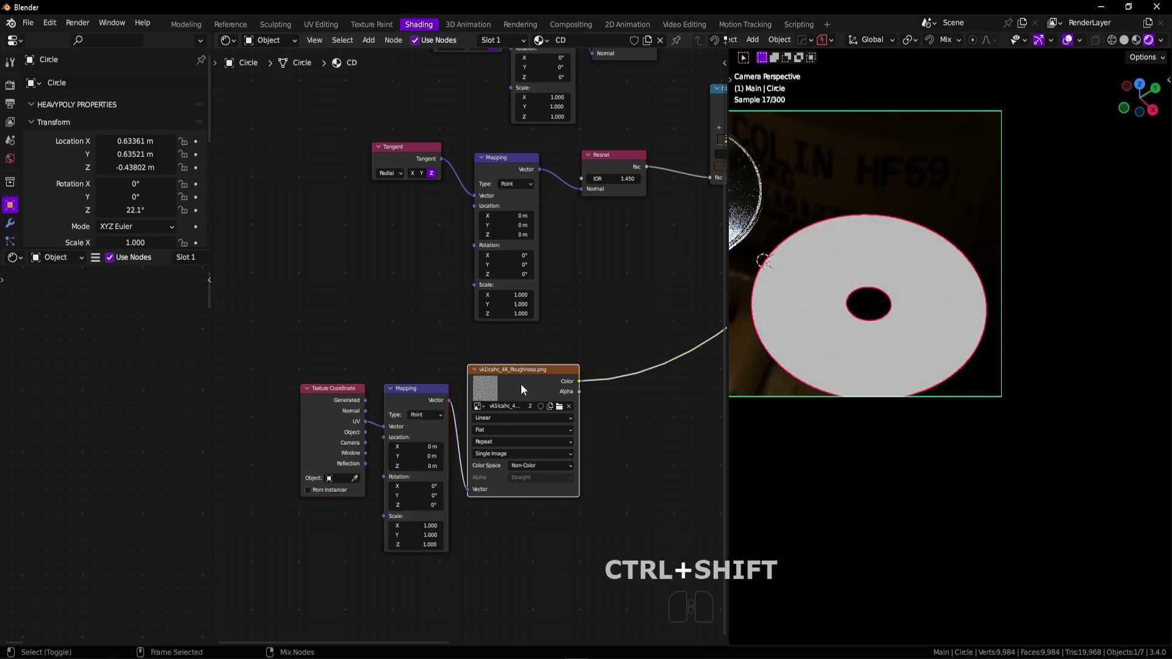
key("v")
key("v")
Set the fingerprint texture's projection to Box with a Blend of 0.127 and link the Object coordinates to its Mapping node.
left_click(543, 420)
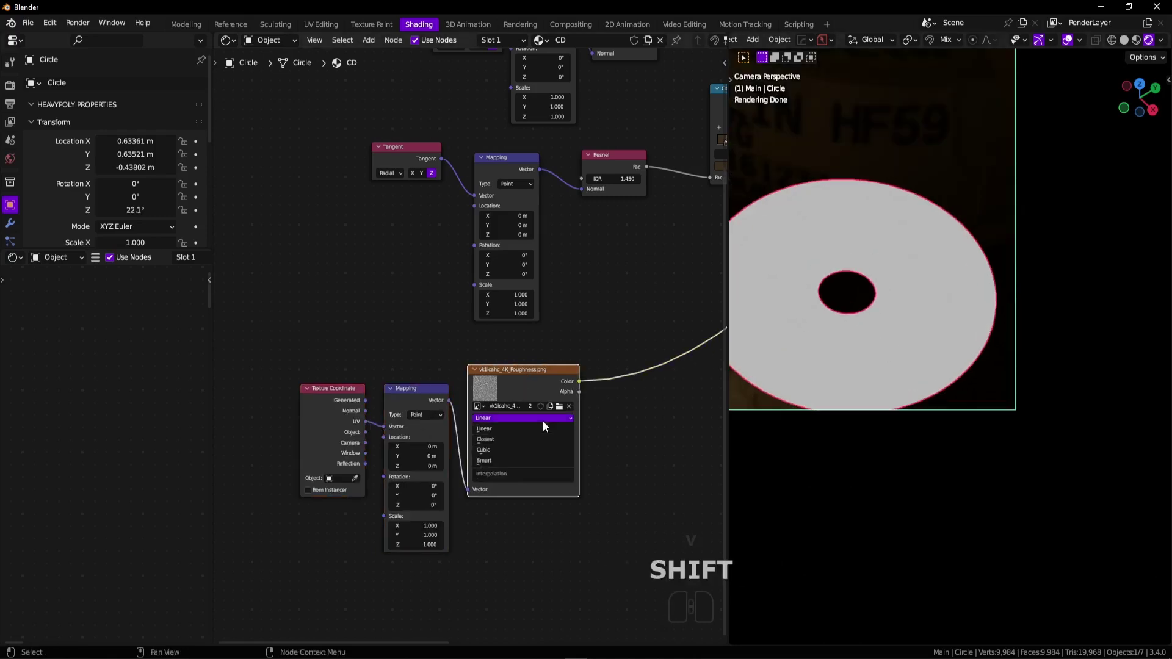
left_click(511, 426)
left_click(496, 430)
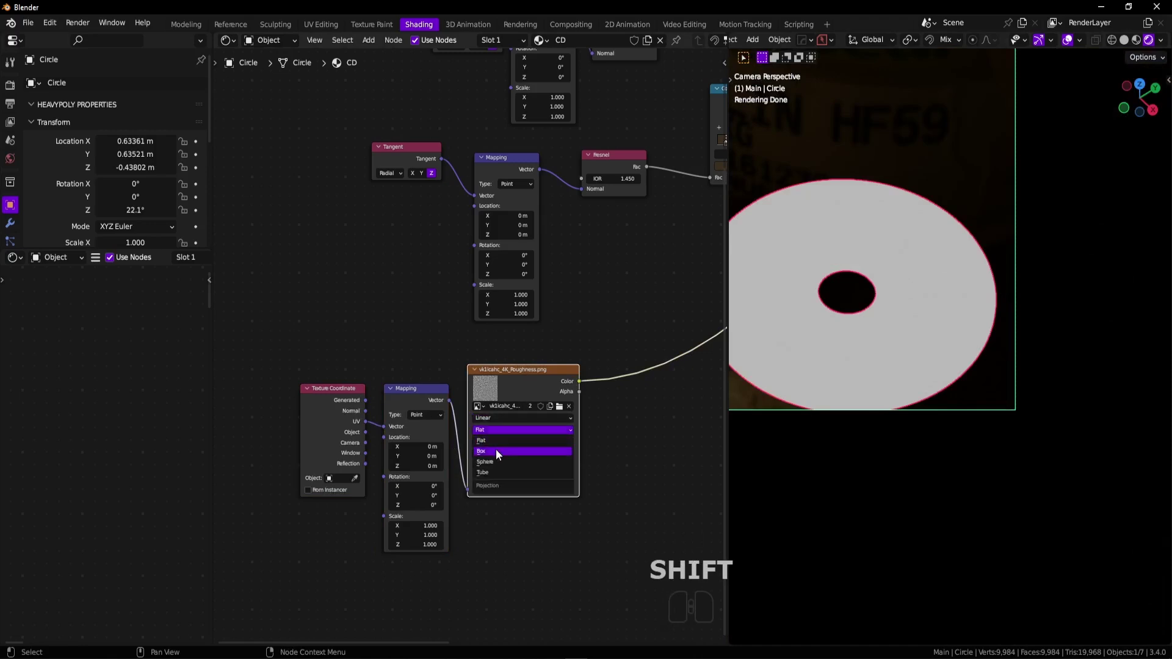
left_click(495, 450)
left_click_drag(366, 432, 390, 427)
middle_click_drag(901, 342, 1061, 222, "ctrl")
middle_click_drag(998, 264, 1033, 274, "shift")
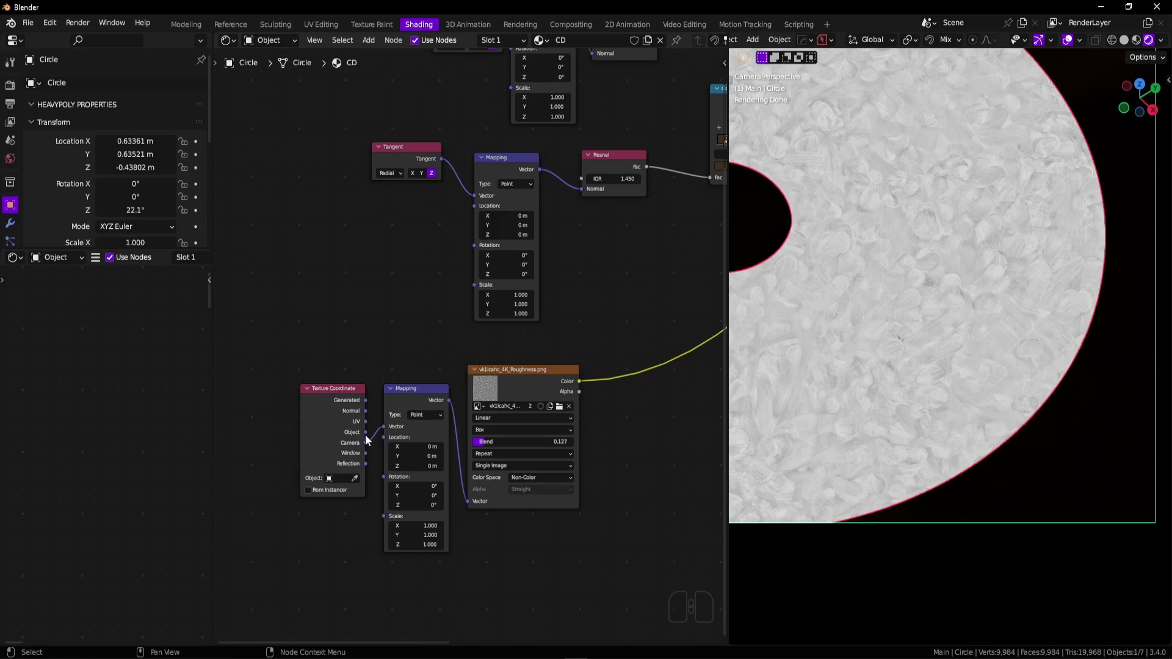
Link the Object coordinates to the fingerprint texture's Mapping node and insert a Map Range node after the image texture.
mouse_move(363, 437)
left_mouse_down()
mouse_move(337, 449)
mouse_move(384, 429)
left_mouse_up()
middle_click_drag(910, 284, 949, 313, "ctrl")
middle_click_drag(630, 311, 595, 337, "ctrl")
key("shift+a")
mouse_move(595, 337)
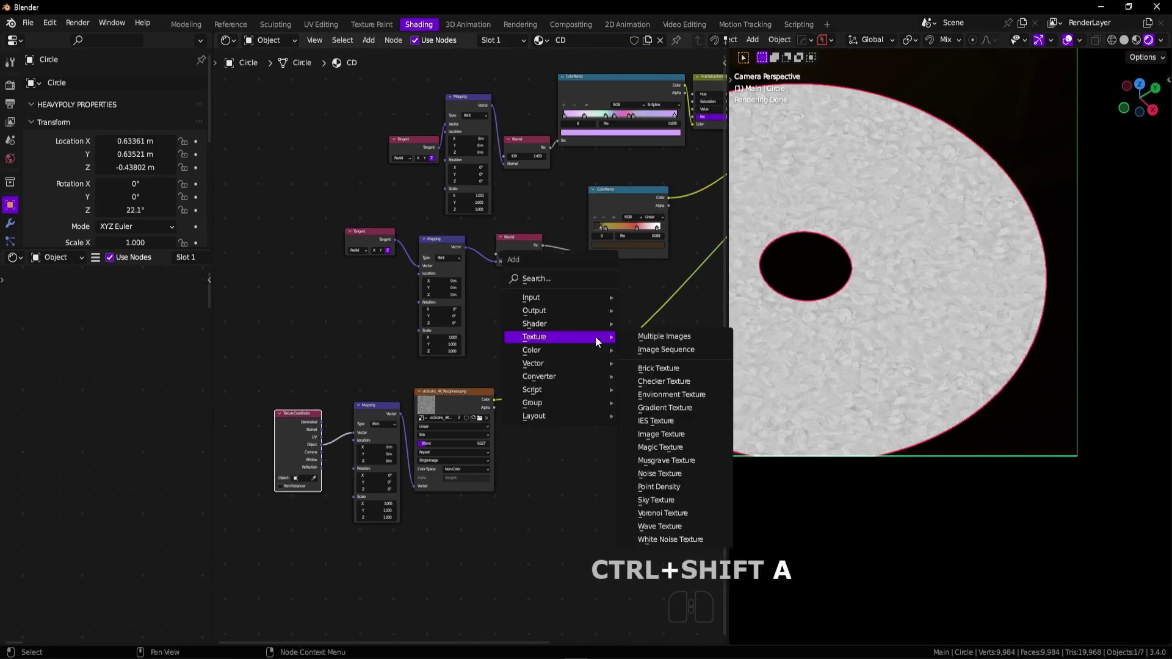
mouse_move(561, 378)
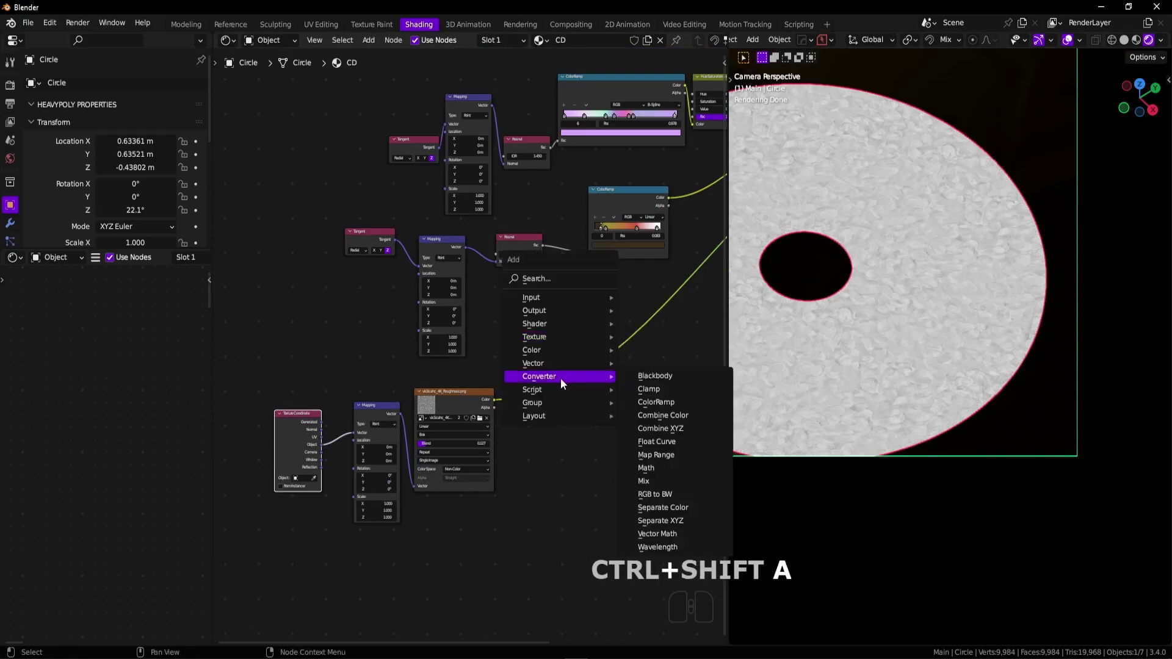
left_click(657, 455)
left_click(580, 391)
Set the Map Range node's From Min to 0.708 to isolate the fingerprint marks.
middle_click_drag(580, 391, 1006, 366, "ctrl")
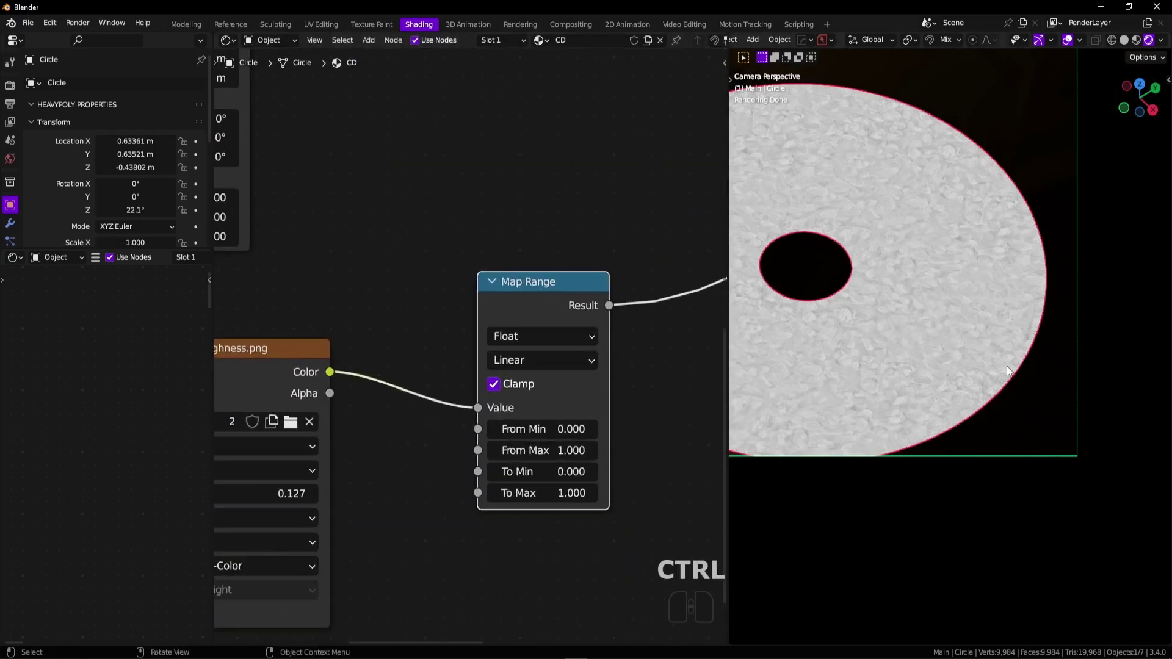
scroll(1007, 384, "up", 4)
left_click_drag(537, 432, 573, 435, "shift")
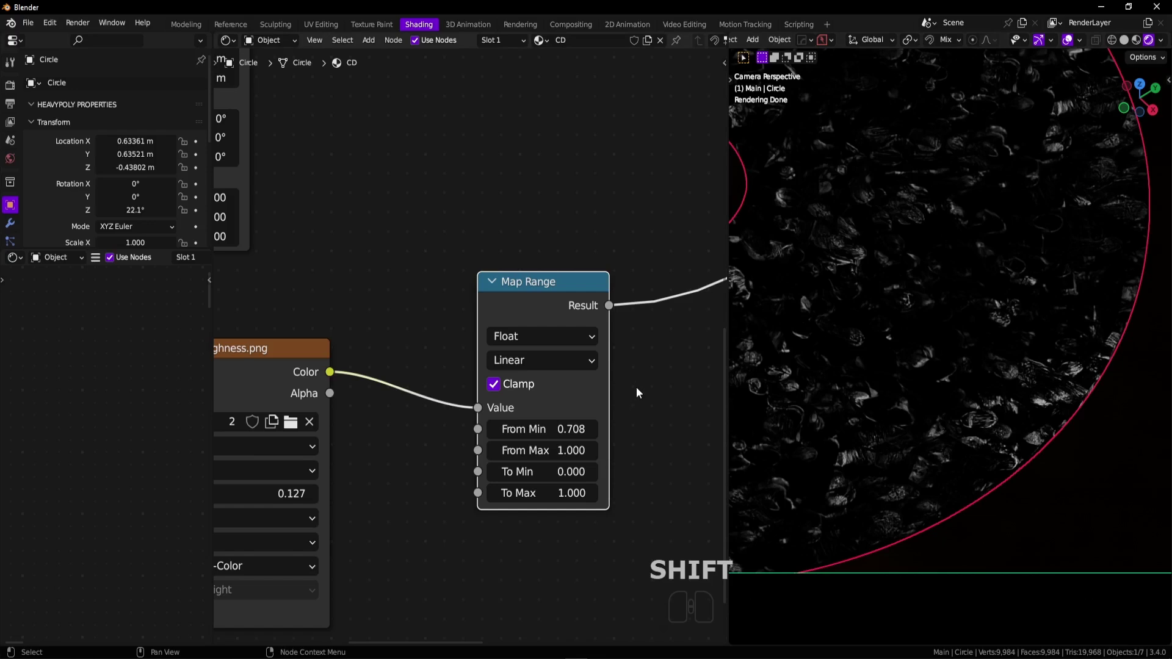
Add a Value node set to 1 and link it to the Scale of the fingerprint texture's Mapping node.
scroll(636, 393, "down", 10)
middle_click_drag(351, 380, 517, 327)
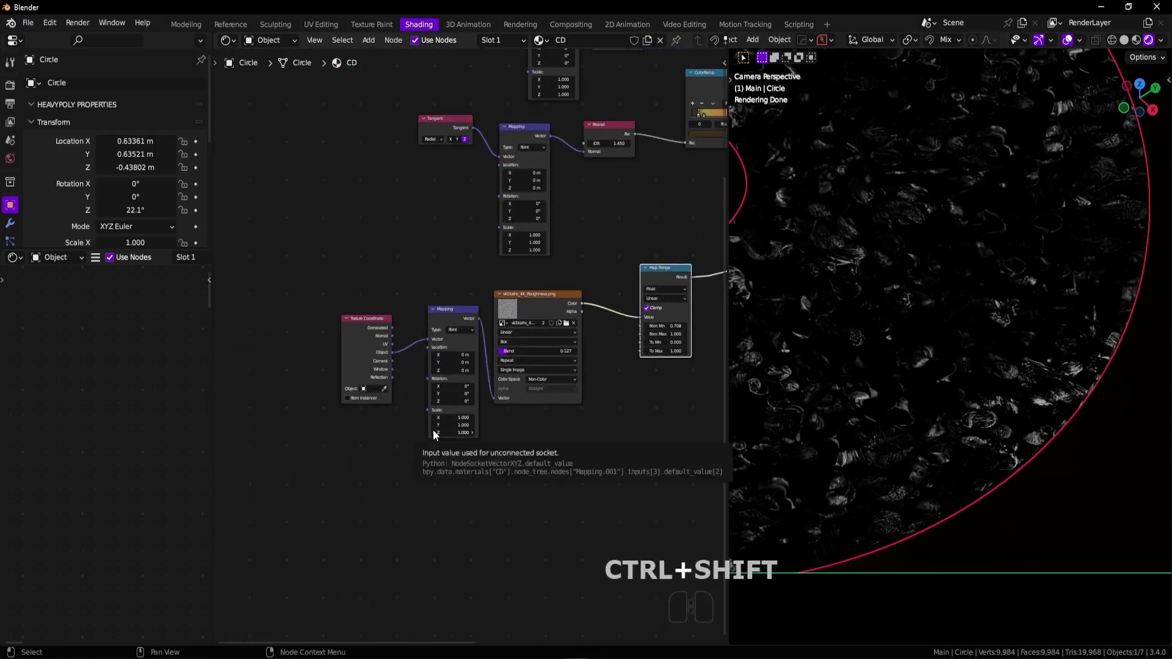
middle_click_drag(434, 430, 537, 337, "ctrl")
key("ctrl+shift+a")
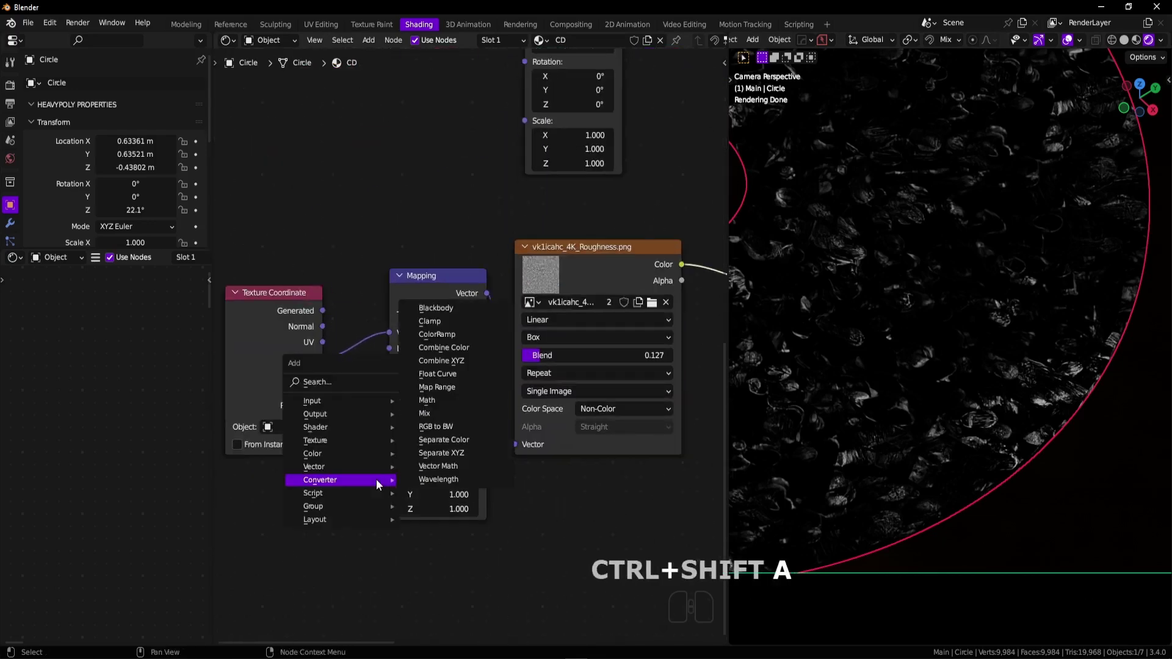
mouse_move(350, 401)
left_click(413, 375)
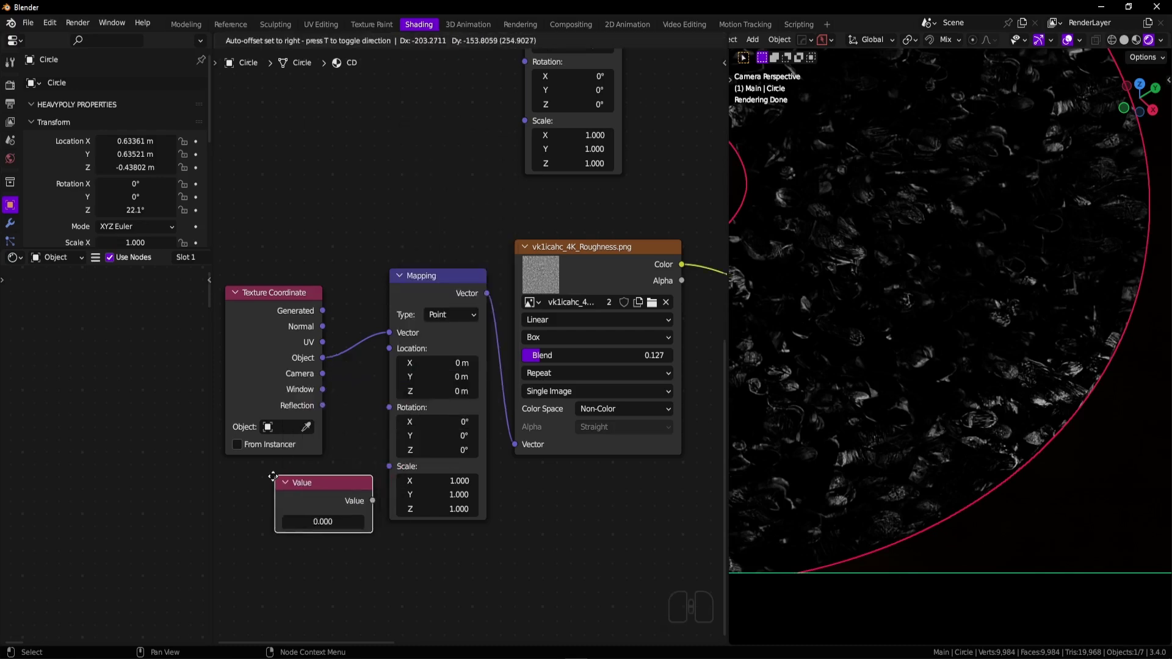
left_click(306, 506)
left_click_drag(333, 517, 391, 467)
left_click(269, 542)
type("1")
key("Return")
Lower the Value node driving the fingerprint texture's scale to 0.221.
middle_click_drag(950, 425, 989, 411, "shift")
middle_click_drag(989, 411, 979, 389, "ctrl")
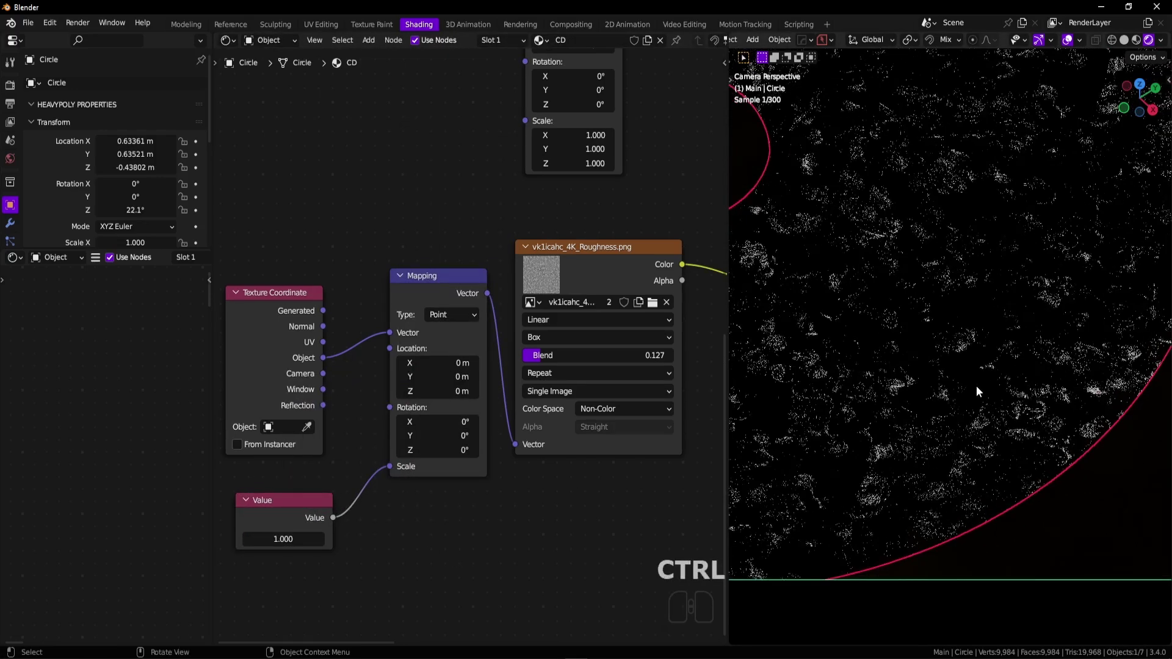
left_click_drag(302, 539, 262, 540, "shift")
scroll(837, 347, "down", 4)
middle_click_drag(882, 274, 962, 303, "shift")
scroll(916, 336, "down", 2)
middle_click_drag(846, 378, 911, 372, "shift")
scroll(910, 372, "up", 4)
left_click_drag(284, 539, 267, 552, "shift")
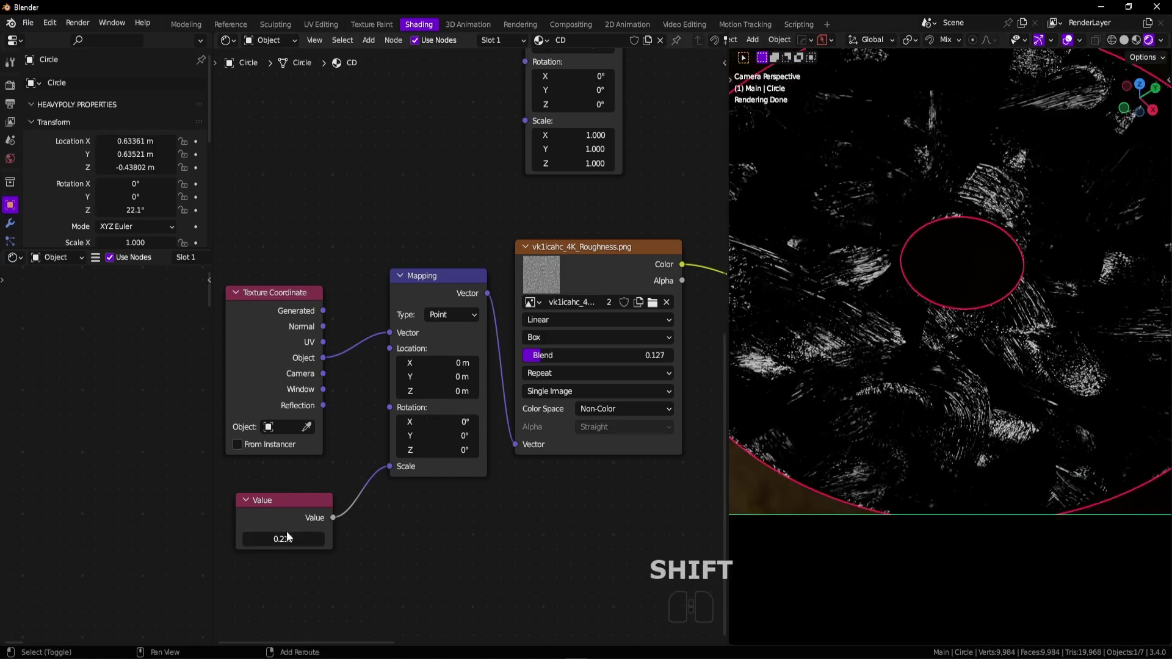
left_click_drag(289, 538, 297, 540, "shift")
middle_click_drag(299, 539, 397, 555, "ctrl")
middle_click_drag(915, 275, 929, 310, "ctrl")
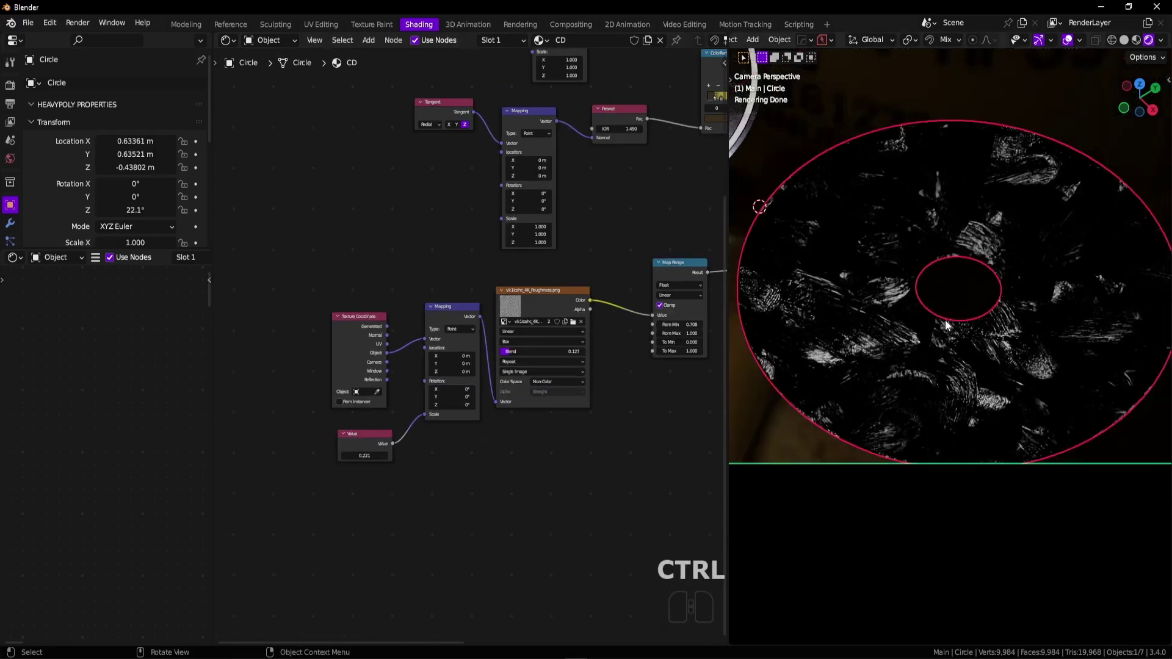
Duplicate the Value node, link the copy to the Location of the fingerprint's Mapping node and set it to 0.725.
middle_click_drag(497, 332, 568, 338, "ctrl")
left_click_drag(392, 498, 513, 497, "ctrl")
middle_click_drag(416, 523, 565, 395, "shift")
left_click_drag(343, 442, 326, 535)
key("shift+d")
left_click(372, 391)
left_click_drag(386, 473, 475, 242)
left_click_drag(320, 501, 360, 512)
left_click_drag(360, 511, 394, 512, "shift")
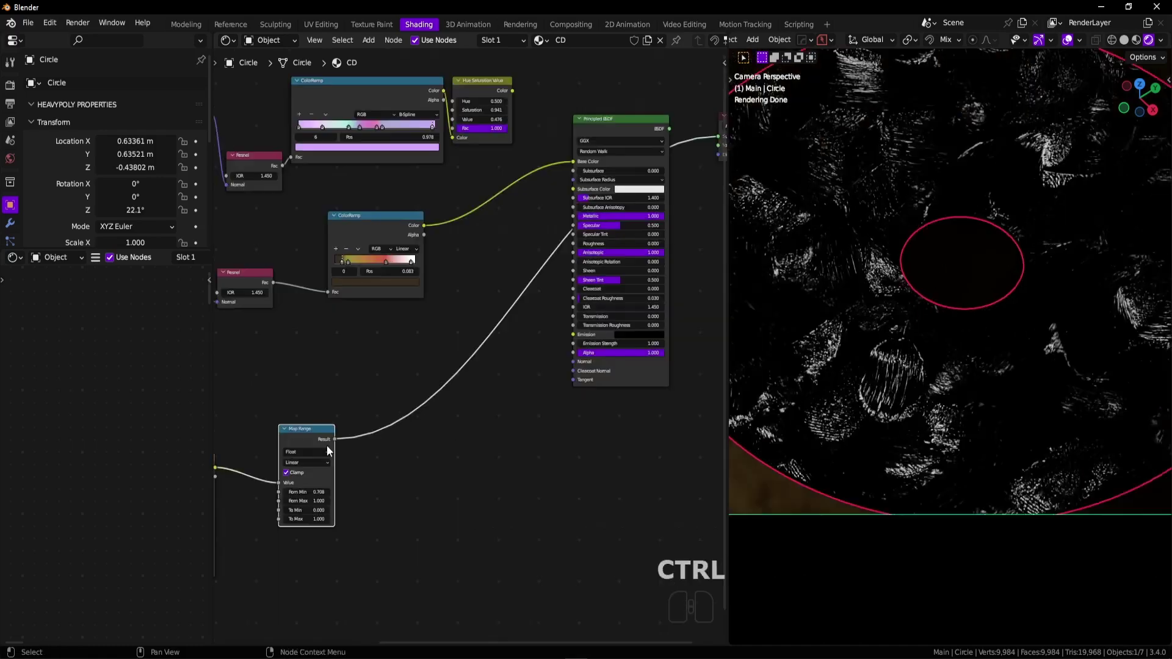
Link the Map Range result to the Principled BSDF's Roughness and preview the full shader on the disc through the camera.
left_click_drag(334, 439, 573, 243)
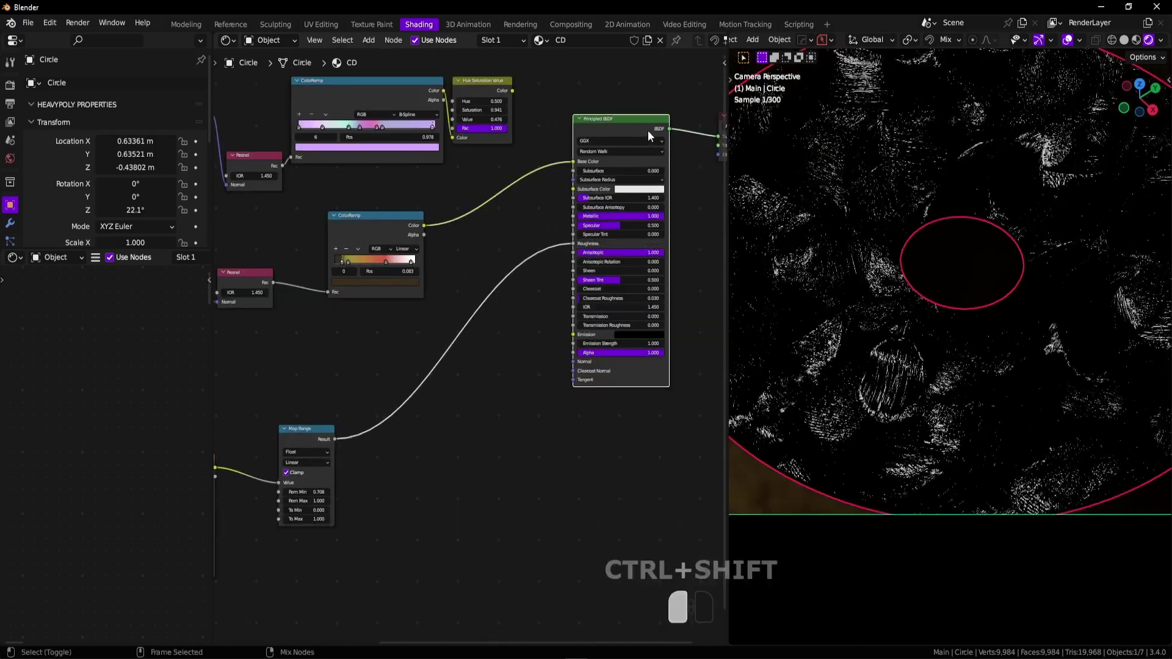
left_click(647, 130, "ctrl+shift")
middle_click_drag(1043, 301, 911, 369)
scroll(1068, 350, "up", 7)
scroll(1034, 360, "up", 4)
key("KP_0")
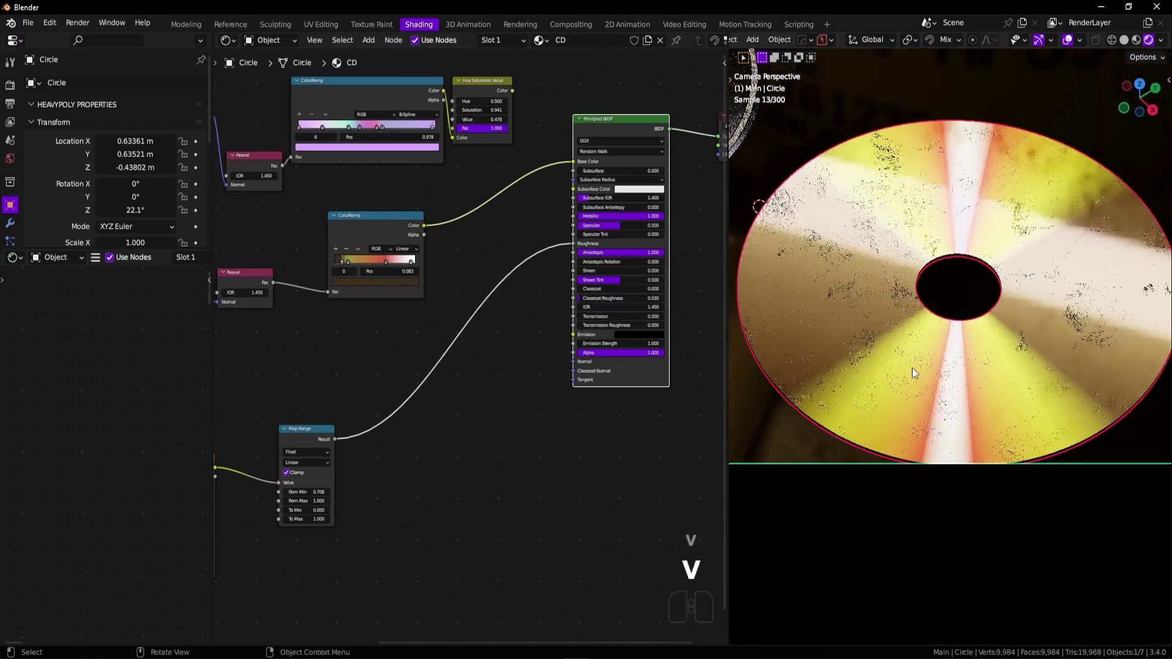
scroll(993, 366, "up", 2)
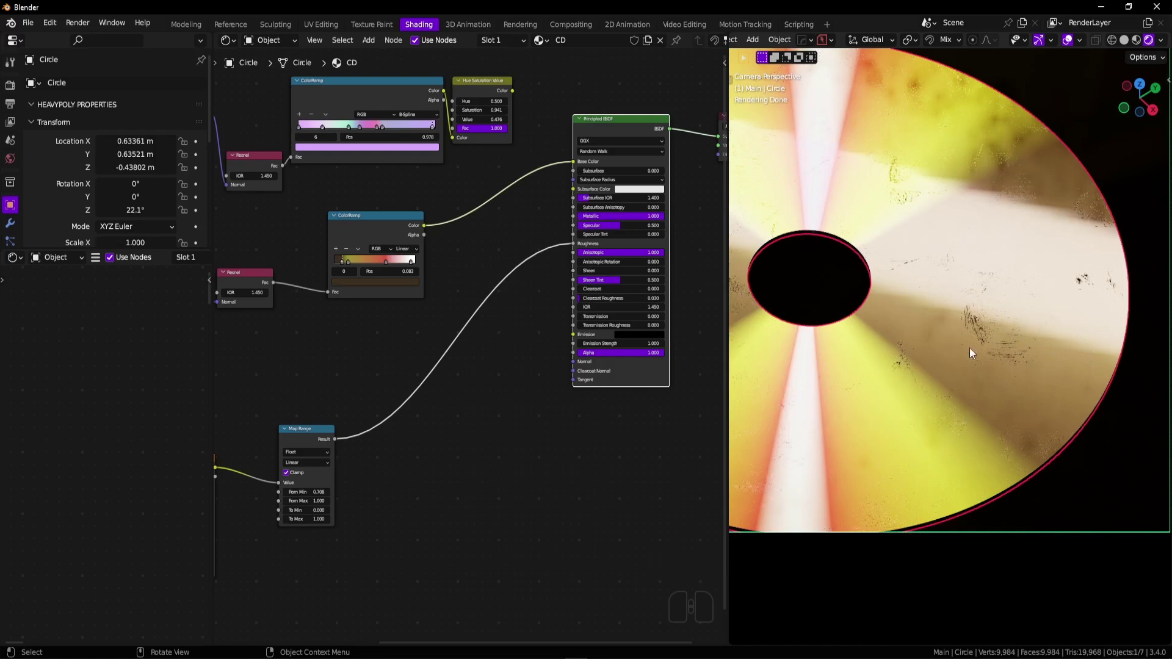
Move the Map Range node beside the fingerprint image texture and compare the outputs of both nodes on the disc.
scroll(429, 334, "down", 6)
left_click_drag(361, 404, 324, 424)
scroll(403, 366, "up", 10)
middle_click_drag(262, 507, 549, 315)
left_click(450, 340, "ctrl+shift")
middle_click_drag(472, 467, 330, 455)
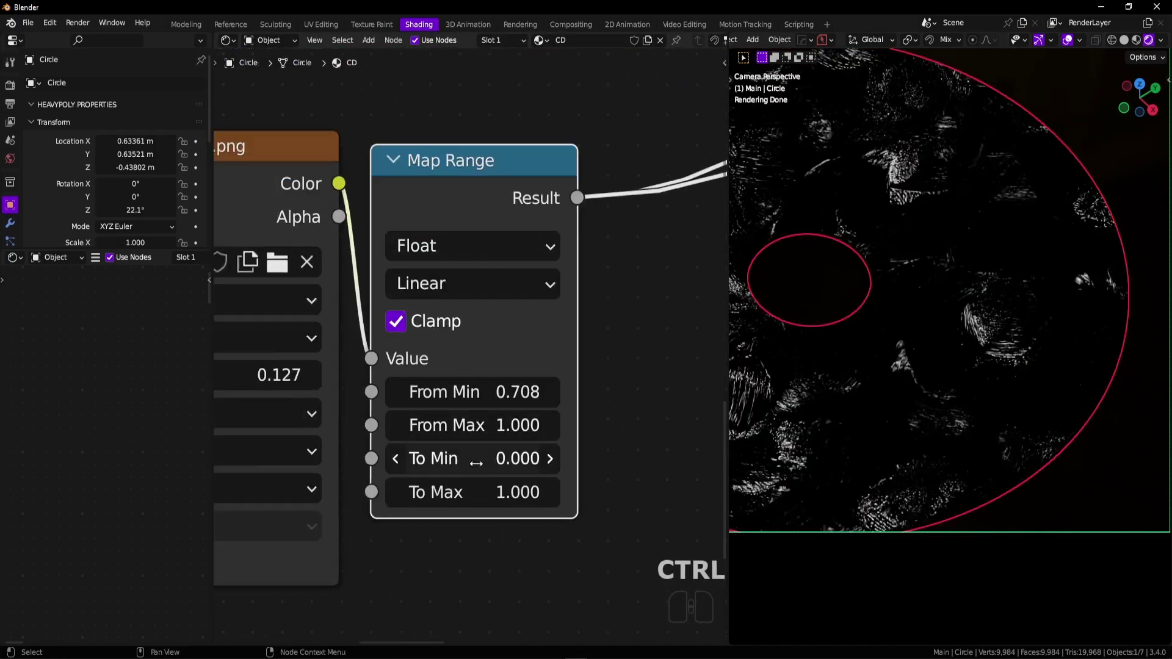
left_click(508, 184, "ctrl+shift")
left_click(314, 196, "ctrl+shift")
left_click(446, 184, "ctrl+shift")
Set the Map Range node's To Max to 0.169 and preview the Principled BSDF through the camera again.
middle_click_drag(494, 489, 504, 469, "shift")
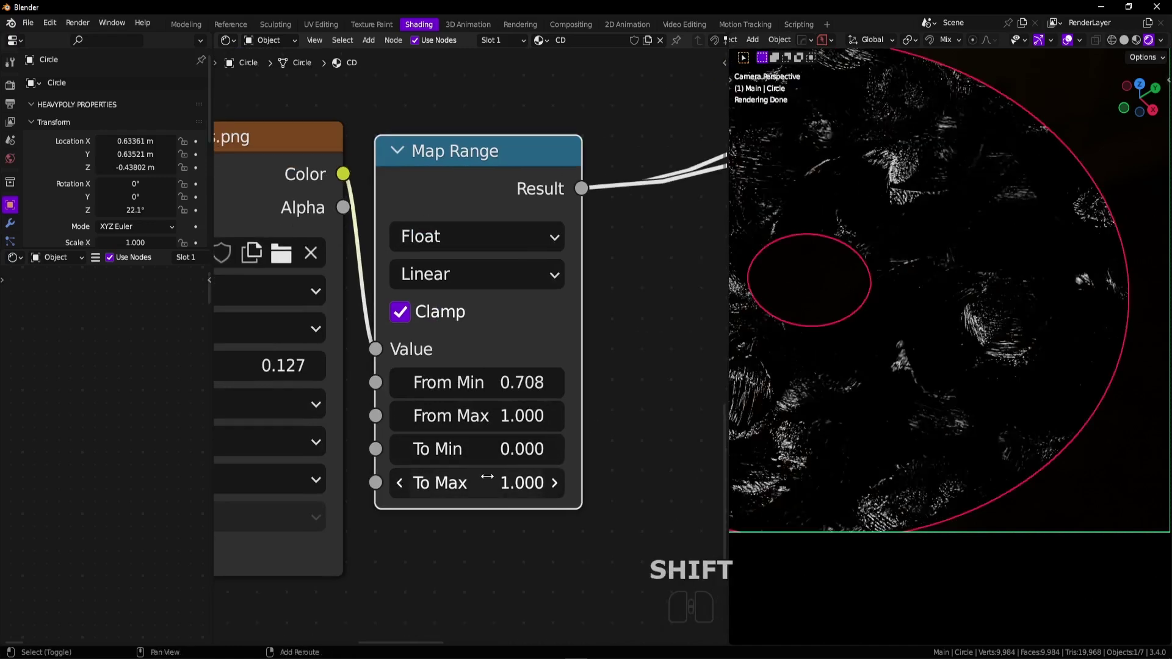
left_click_drag(500, 487, 426, 499, "shift")
middle_click_drag(470, 474, 457, 403, "ctrl")
left_click(470, 280, "ctrl+shift")
middle_click_drag(1063, 274, 994, 382)
key("KP_0")
Set the Z rotation of the fingerprint texture's Mapping node to 100°.
scroll(392, 453, "down", 3)
middle_click_drag(312, 467, 471, 348, "shift")
middle_click_drag(471, 348, 288, 548, "ctrl")
middle_click_drag(198, 336, 380, 285, "shift")
mouse_move(412, 406)
left_mouse_down()
mouse_move(412, 388)
mouse_move(418, 408)
left_mouse_up()
Widen the node editor and hide the unused sockets of the Mapping node between the lower Tangent and Fresnel nodes.
middle_click_drag(515, 371, 489, 388, "shift")
middle_click_drag(599, 253, 385, 356, "shift")
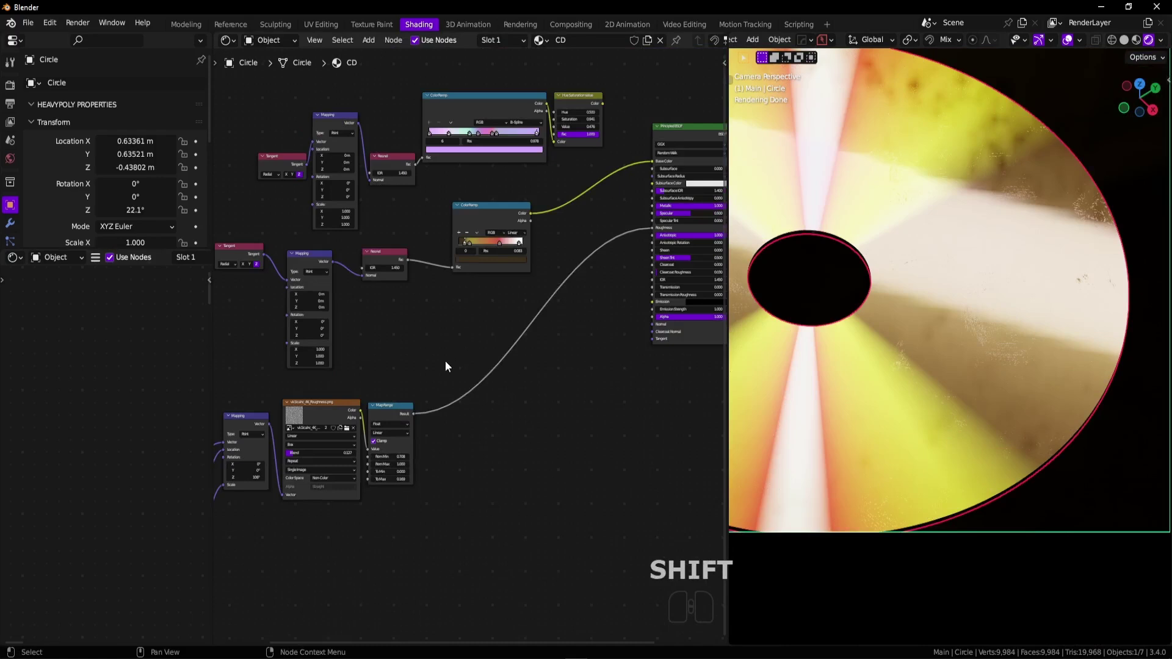
middle_click_drag(332, 267, 453, 273, "ctrl")
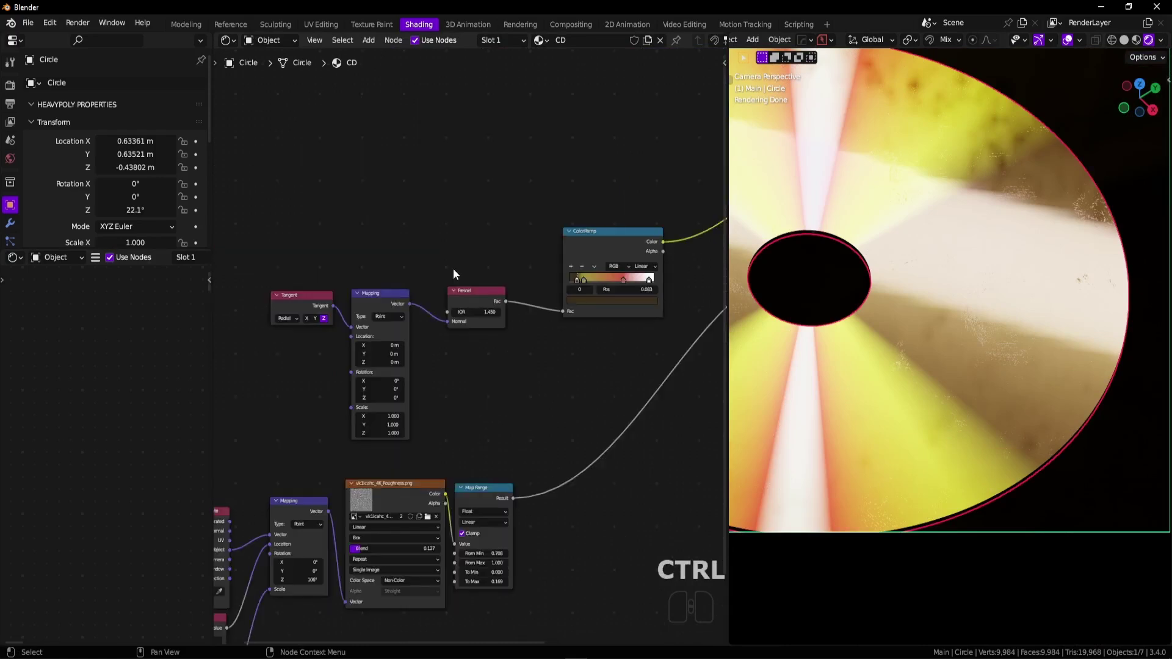
middle_click_drag(474, 332, 446, 321, "ctrl")
scroll(281, 363, "left", 3, "ctrl")
left_click_drag(212, 338, 79, 335)
left_click(422, 291)
key("ctrl+h")
scroll(432, 282, "up", 1)
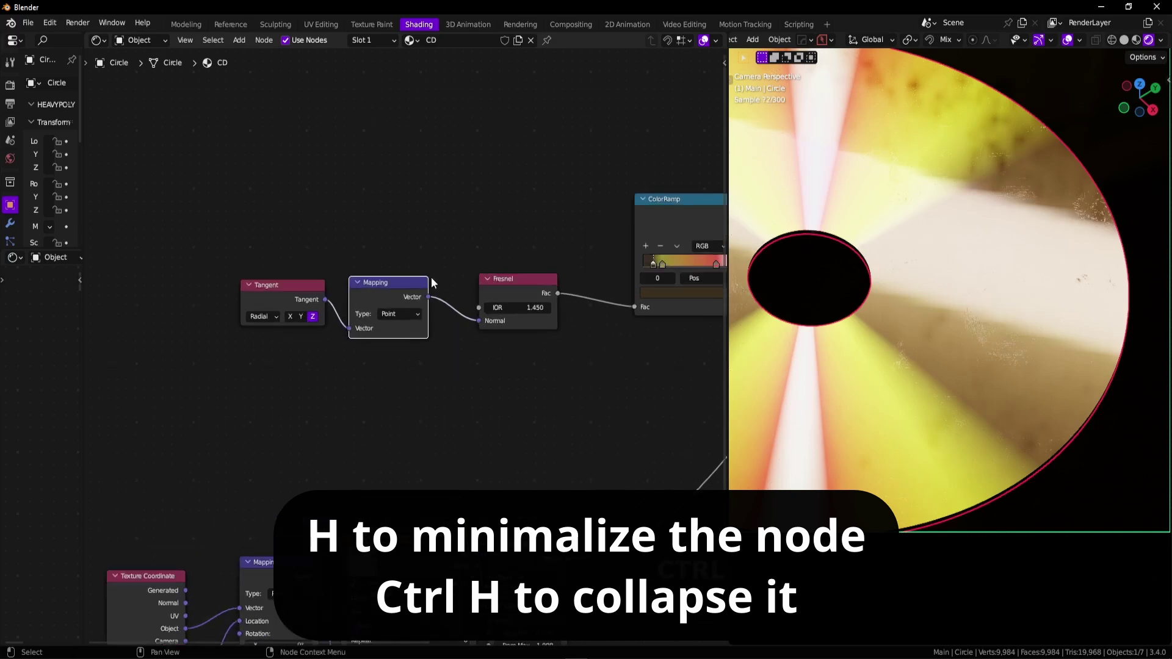
Pull the lower Tangent, Fresnel and ColorRamp nodes close to the Mapping node and hide the Fresnel's unused sockets.
left_click_drag(293, 294, 390, 288)
left_click_drag(537, 305, 513, 303)
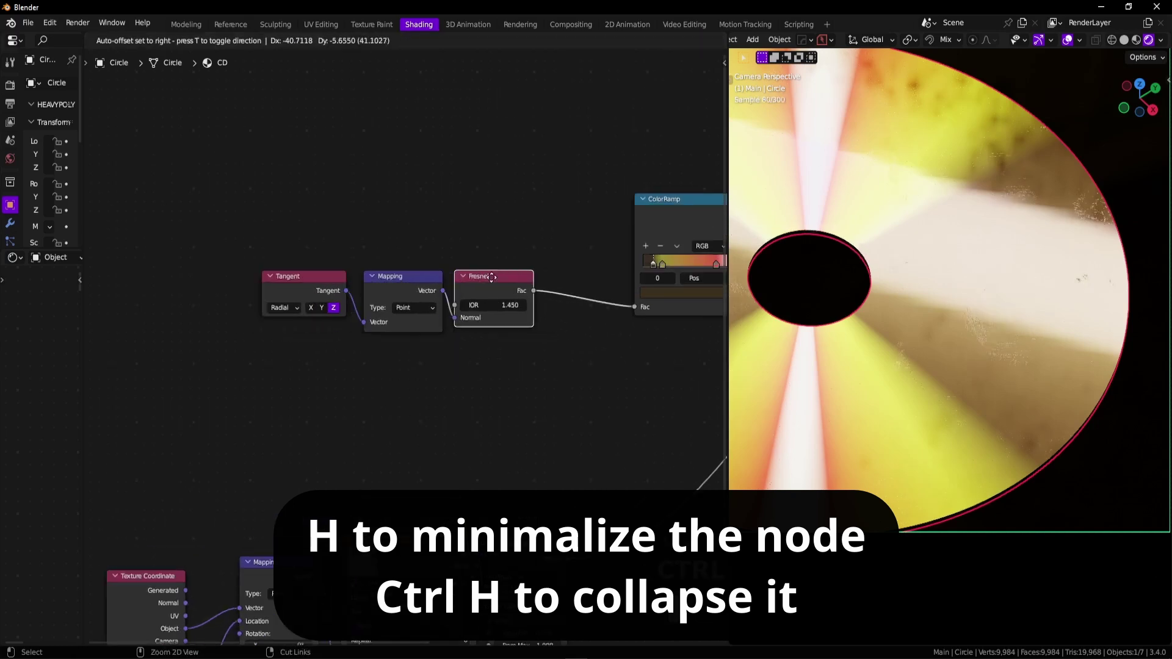
key("ctrl+h")
middle_click_drag(671, 247, 478, 270)
left_click_drag(505, 235, 419, 309)
Hide the unused sockets of the fingerprint texture's Texture Coordinate and Mapping nodes and arrange the chain compactly.
scroll(418, 310, "down", 3)
middle_click_drag(262, 516, 506, 285)
left_click(507, 284)
key("ctrl+h")
left_click(406, 298)
key("ctrl+h")
left_click_drag(406, 298, 422, 278)
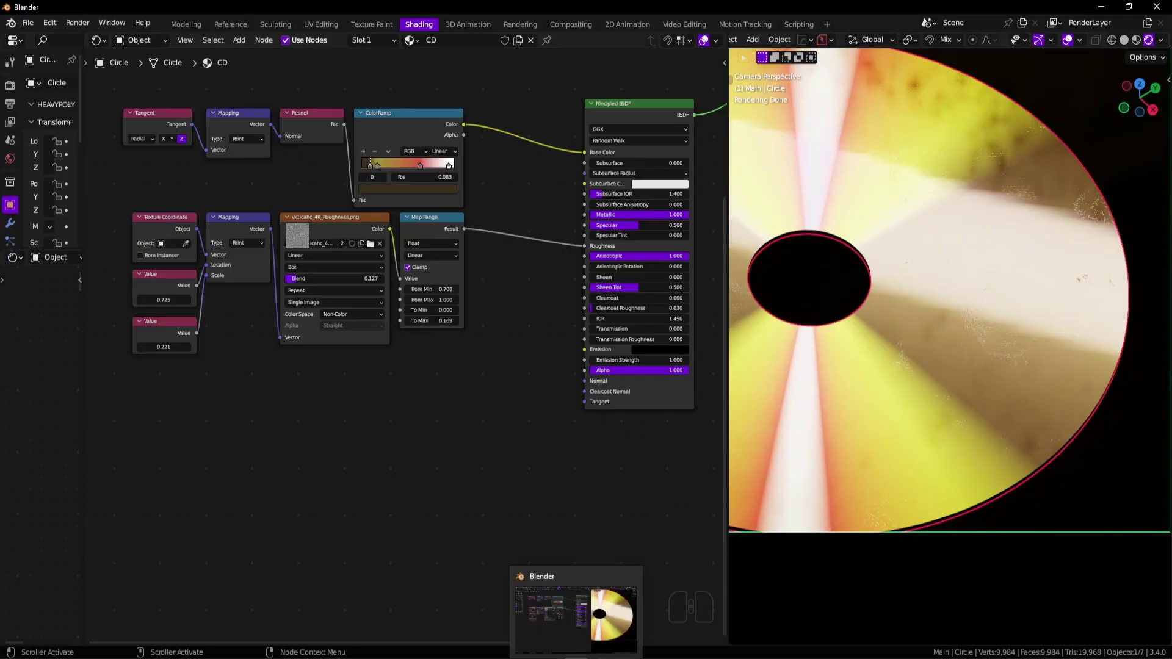
Switch to Capture One, examine the disc surface in photo _1090435.RW2 at 100%, and return to Blender.
key("alt+Tab")
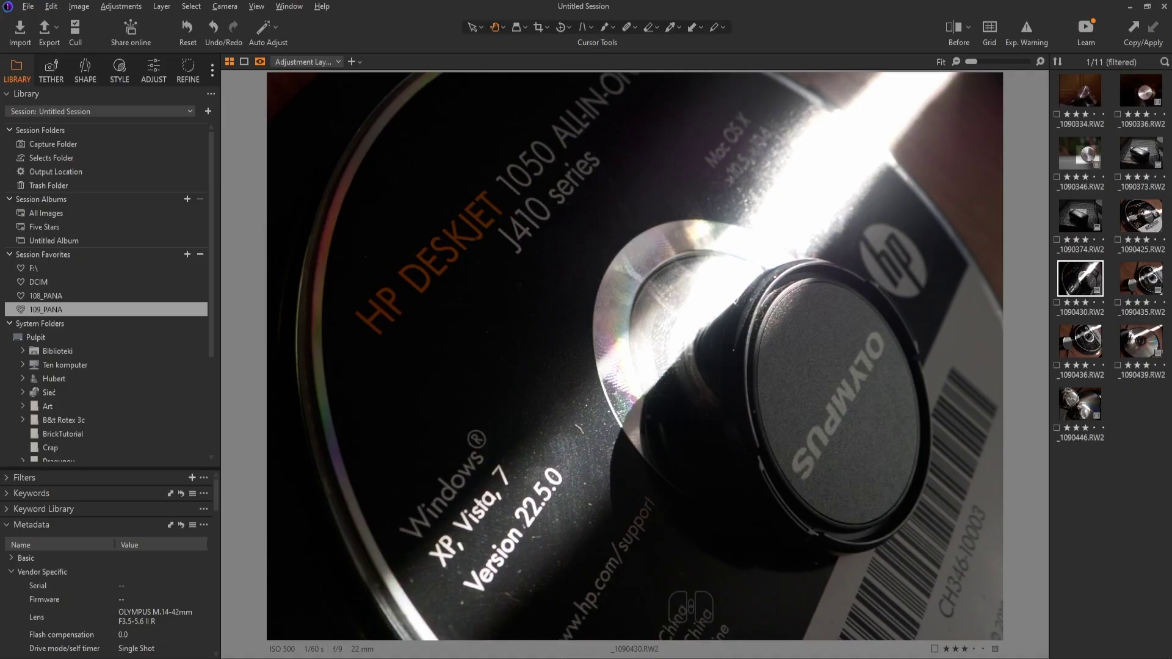
left_click(1138, 300)
left_click(798, 479)
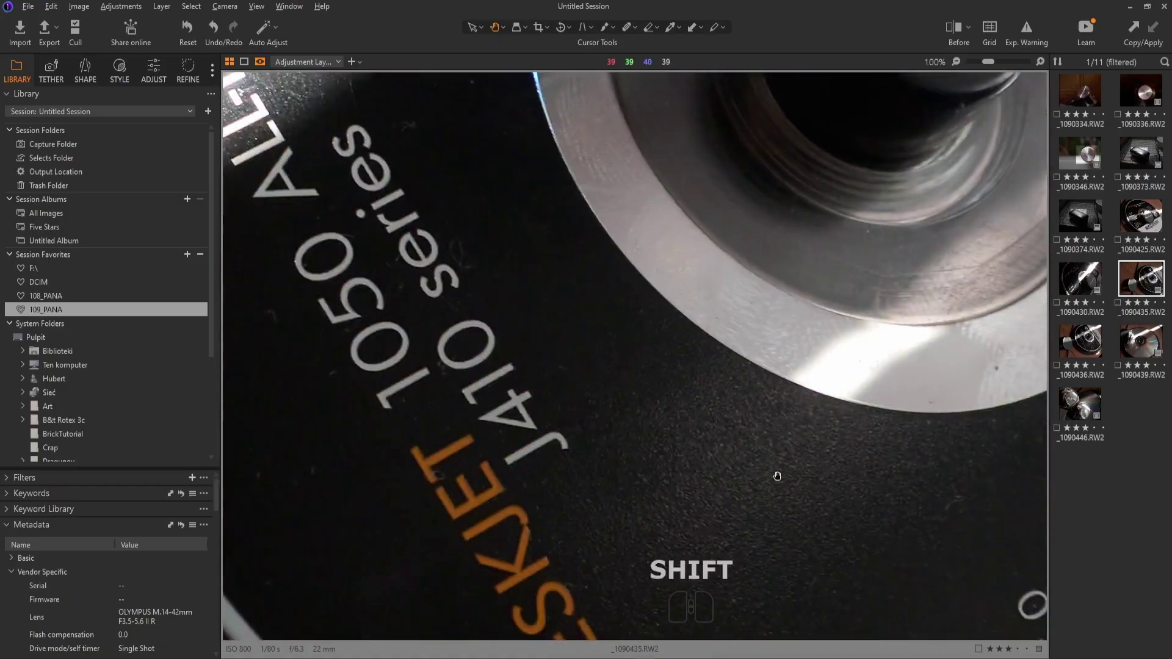
key("ctrl+space")
key("ctrl+space")
key("ctrl+space")
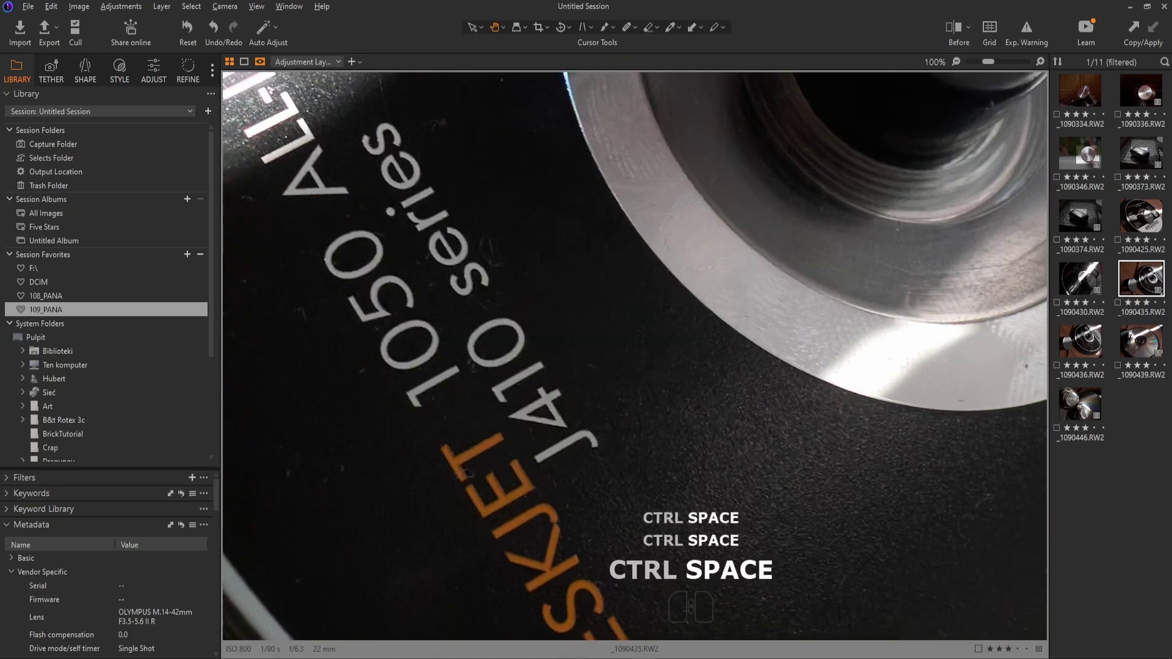
mouse_move(576, 658)
left_click(575, 619)
Feed the Object output of a duplicated Texture Coordinate node into a new Noise Texture and preview the noise on the disc.
scroll(1142, 405, "down", 3)
middle_click_drag(1141, 405, 943, 330)
key("v")
left_click(958, 362)
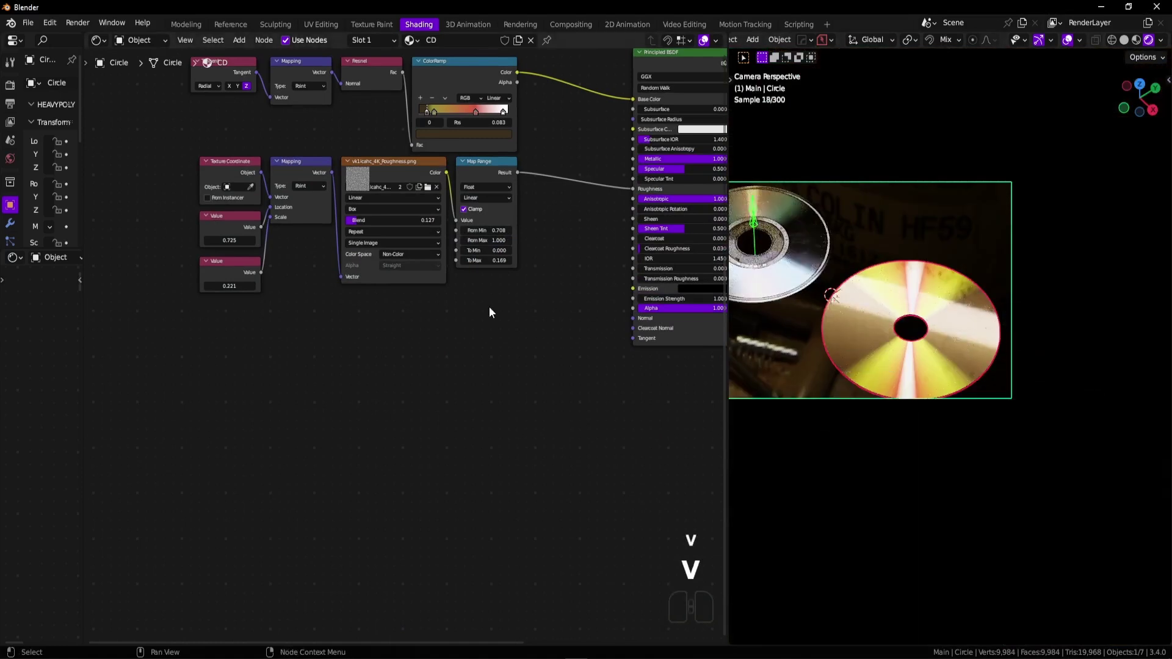
scroll(950, 331, "up", 1)
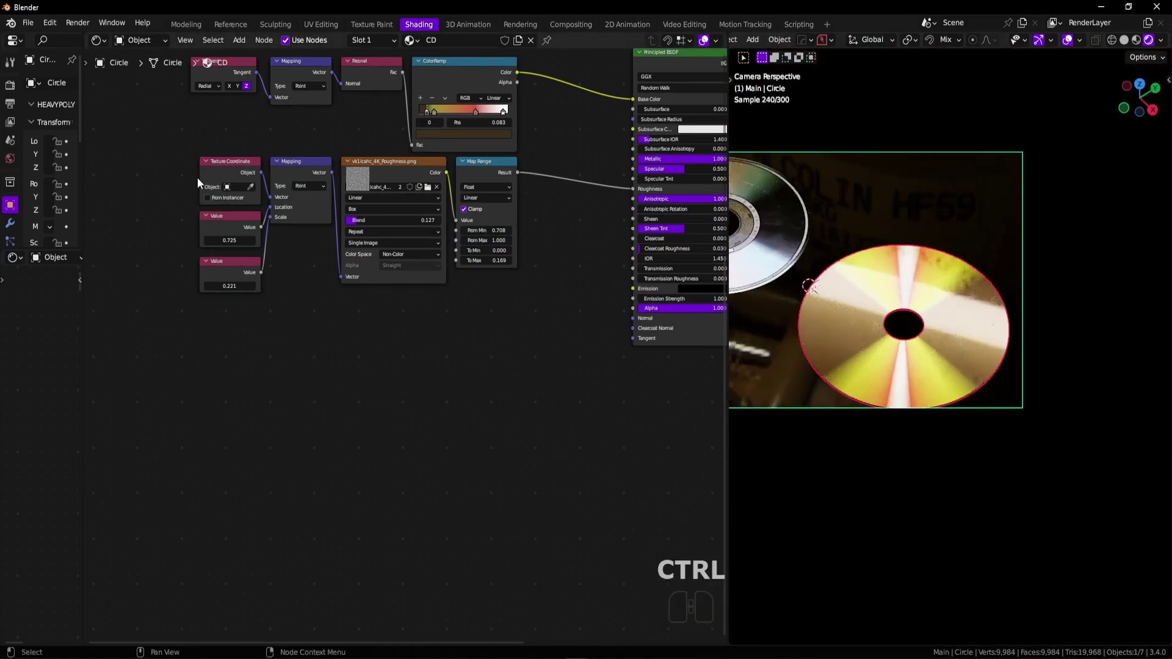
key("shift+d")
left_click(227, 457)
key("shift+a")
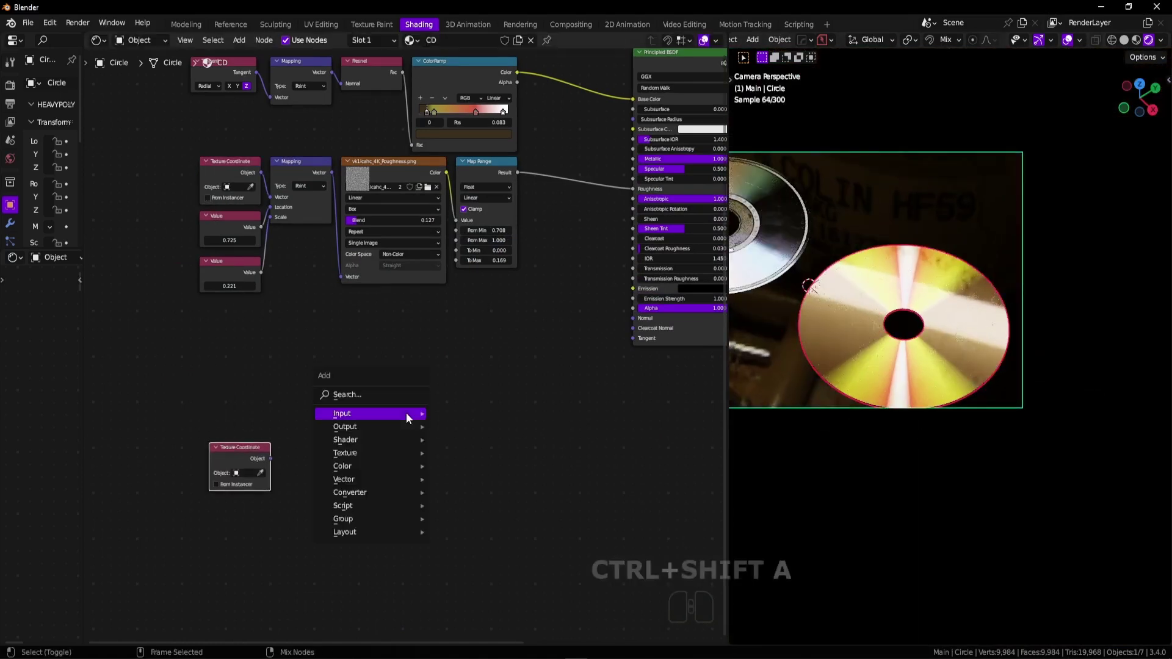
left_click(476, 558)
scroll(295, 466, "up", 1)
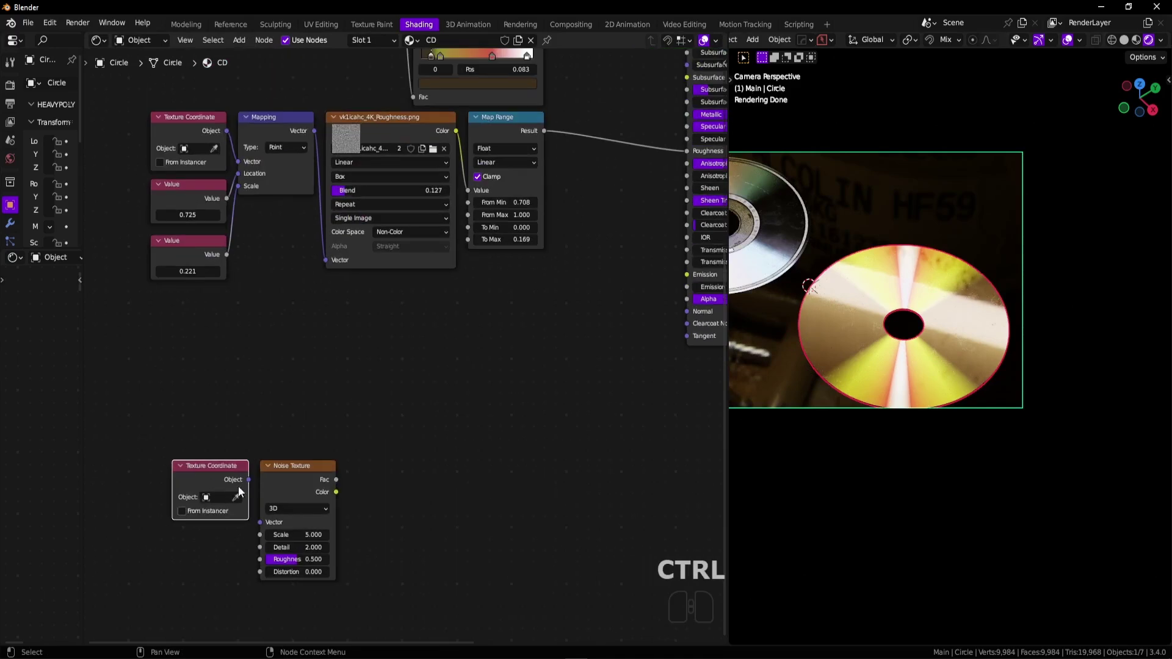
left_click_drag(248, 480, 261, 523)
left_click(310, 481, "ctrl+shift")
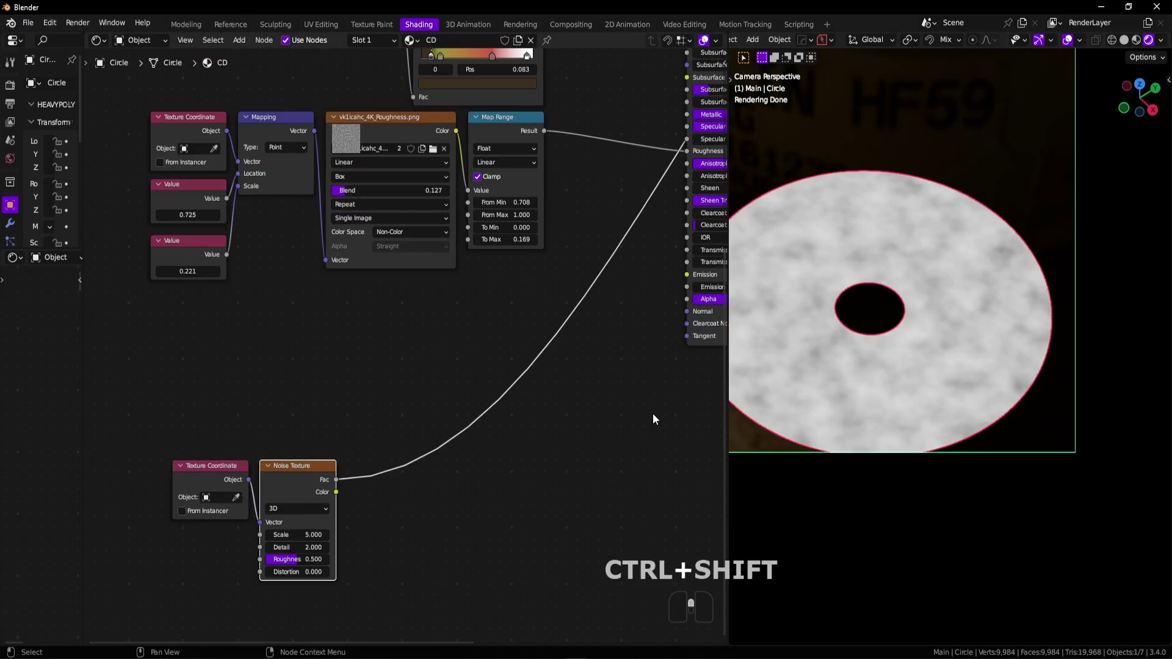
Add a Geometry node and mix its Position with the noise Fac through a Mix node set to Linear Light.
key("ctrl+z")
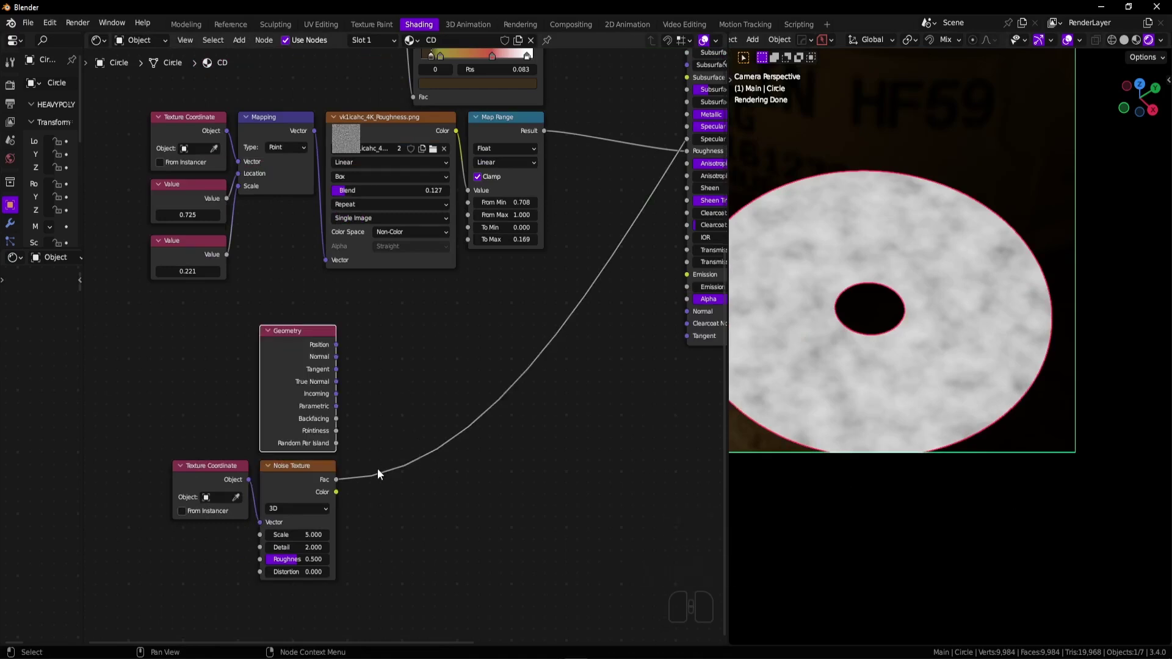
right_click_drag(291, 480, 299, 390, "ctrl+shift")
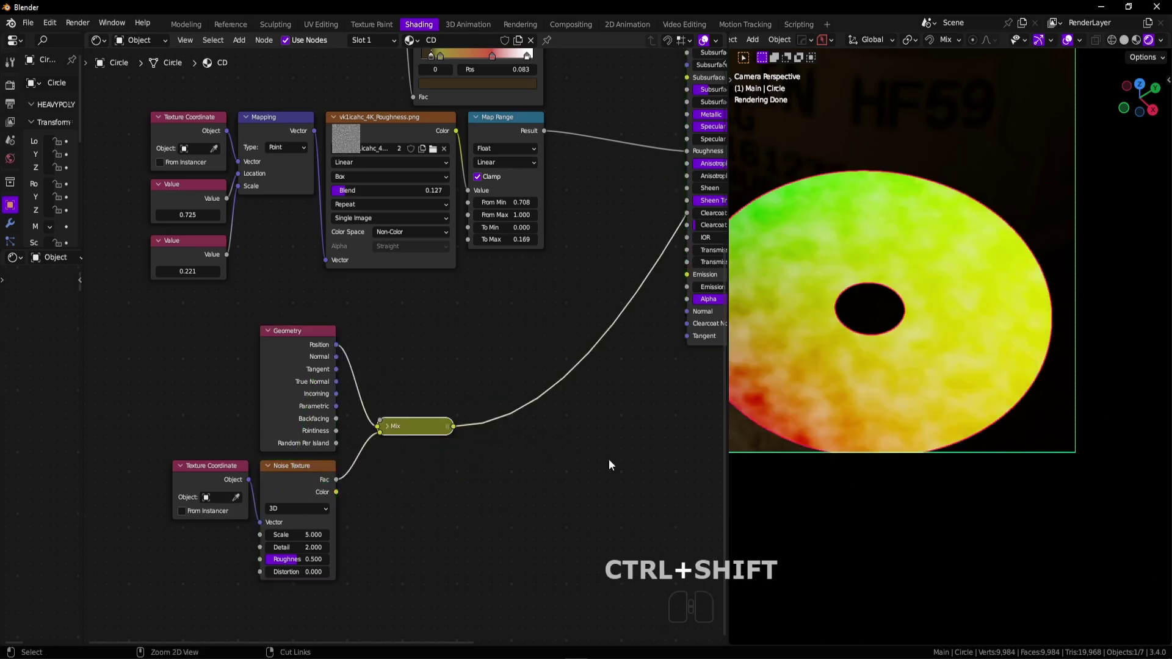
left_click(387, 426)
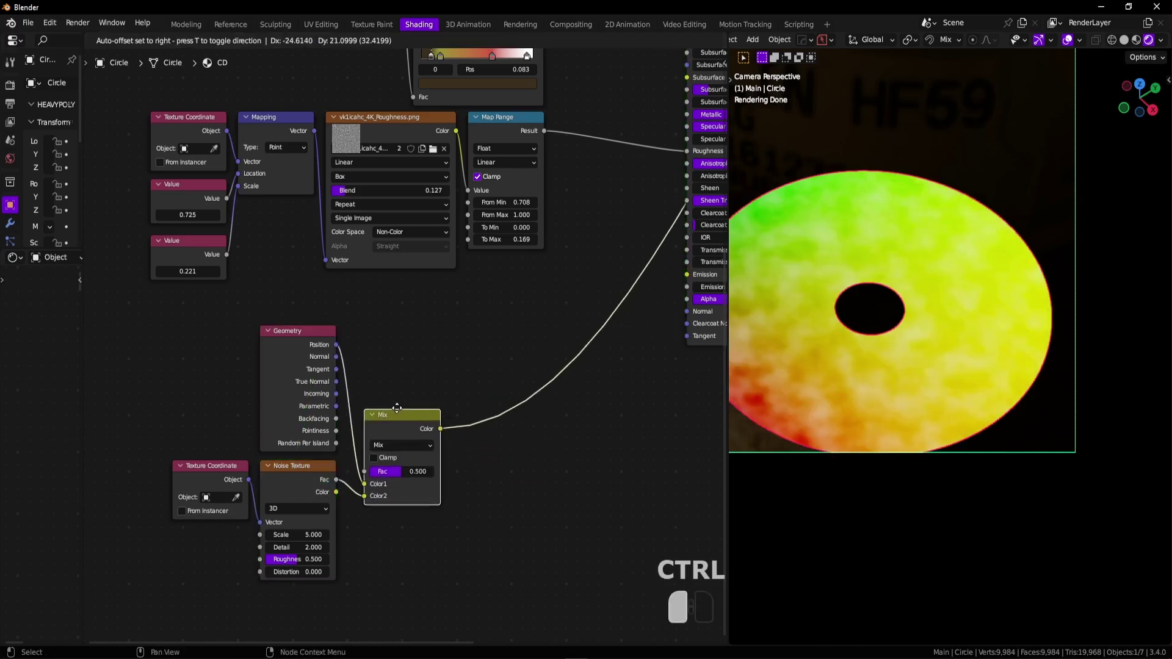
left_click(416, 446)
left_click(419, 445)
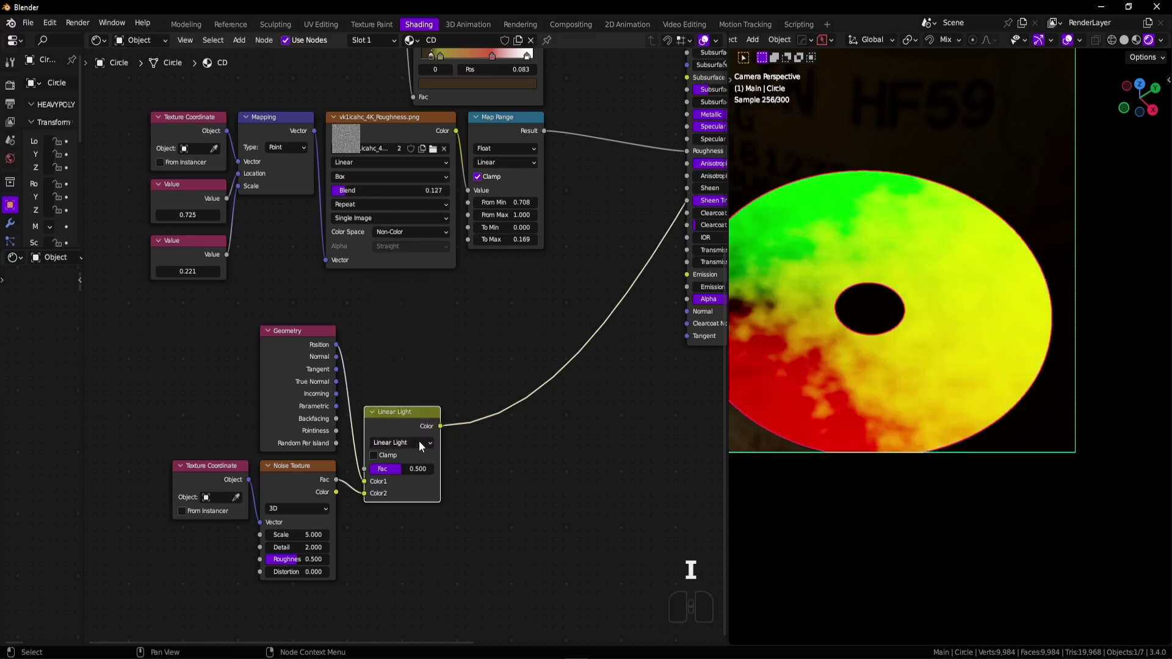
Try a Fac of 0.097 on the Linear Light node and undo the change.
left_click_drag(418, 469, 378, 472)
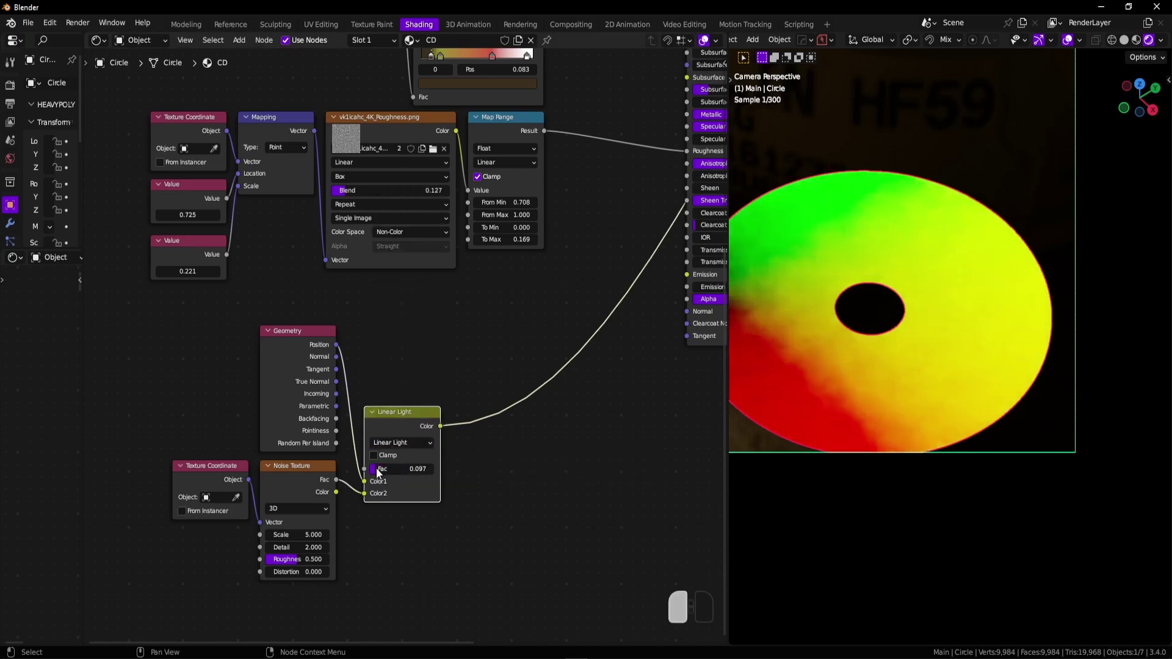
key("ctrl+z")
scroll(328, 432, "up", 3)
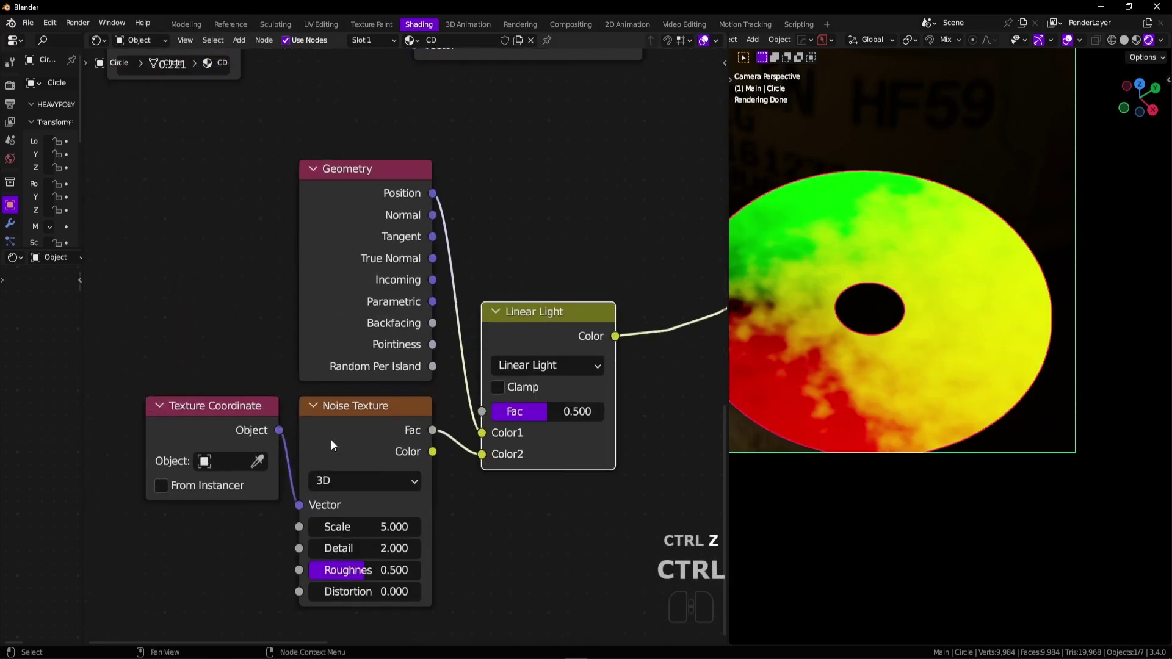
Preview the Noise Texture, feed its Color output into Color2, and set Scale to 90.615 and Roughness to 1.000.
left_click(328, 433, "ctrl+shift")
scroll(964, 361, "up", 3)
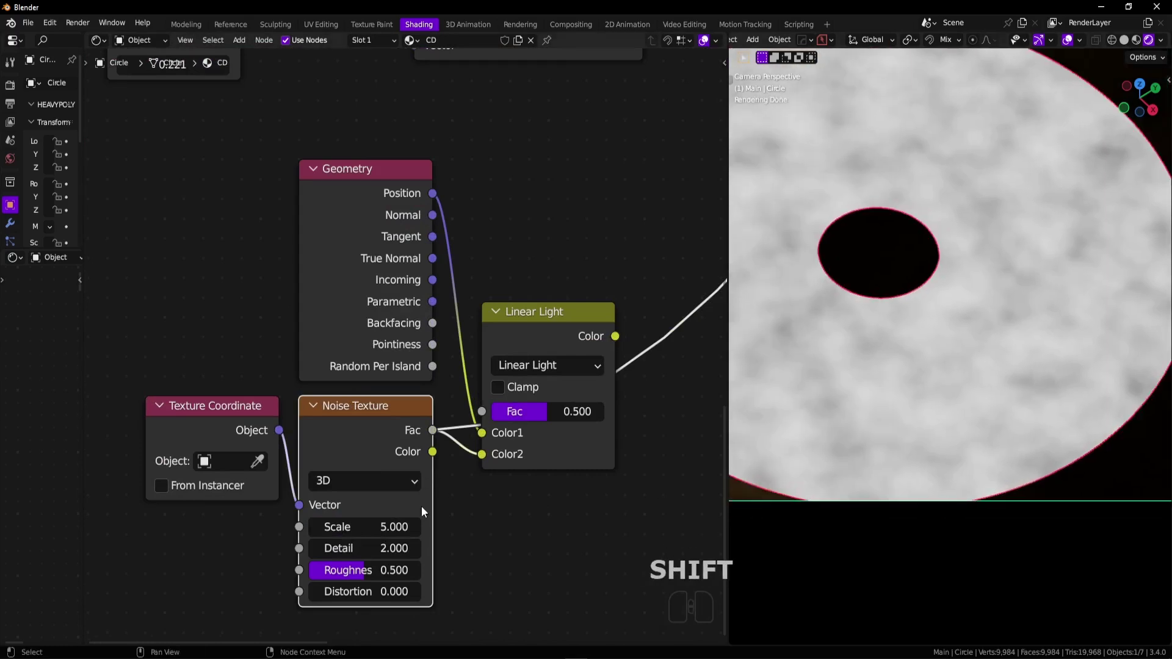
left_click_drag(394, 527, 822, 541, "shift")
left_click(380, 422, "ctrl+shift")
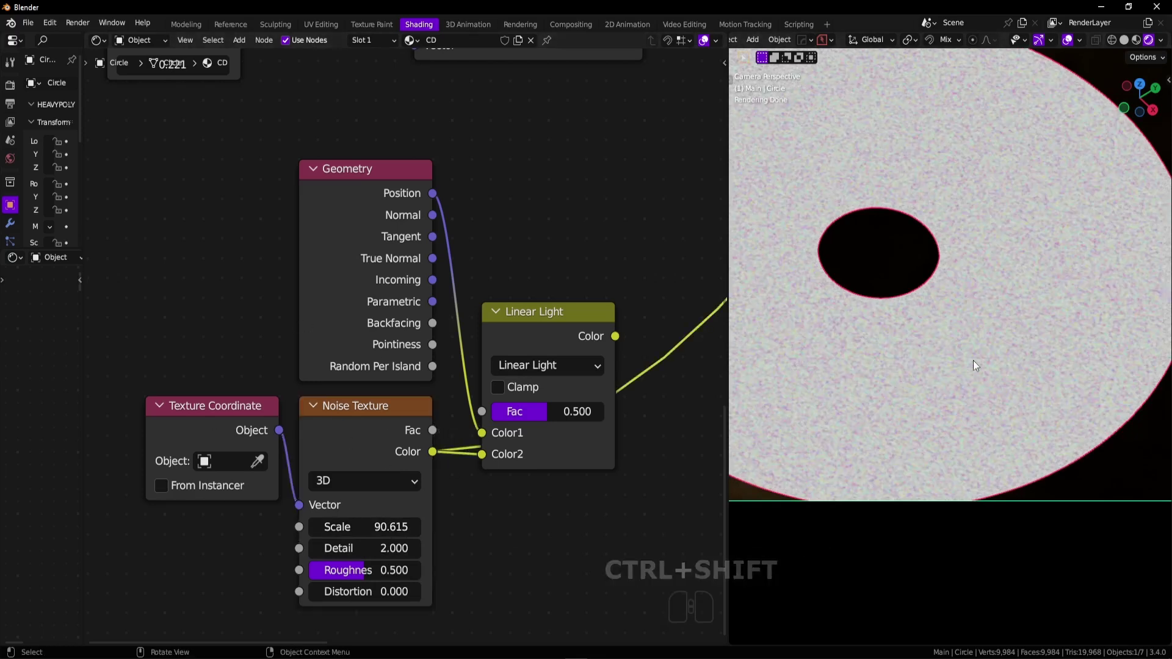
scroll(950, 348, "up", 6)
left_click_drag(366, 532, 458, 534, "shift")
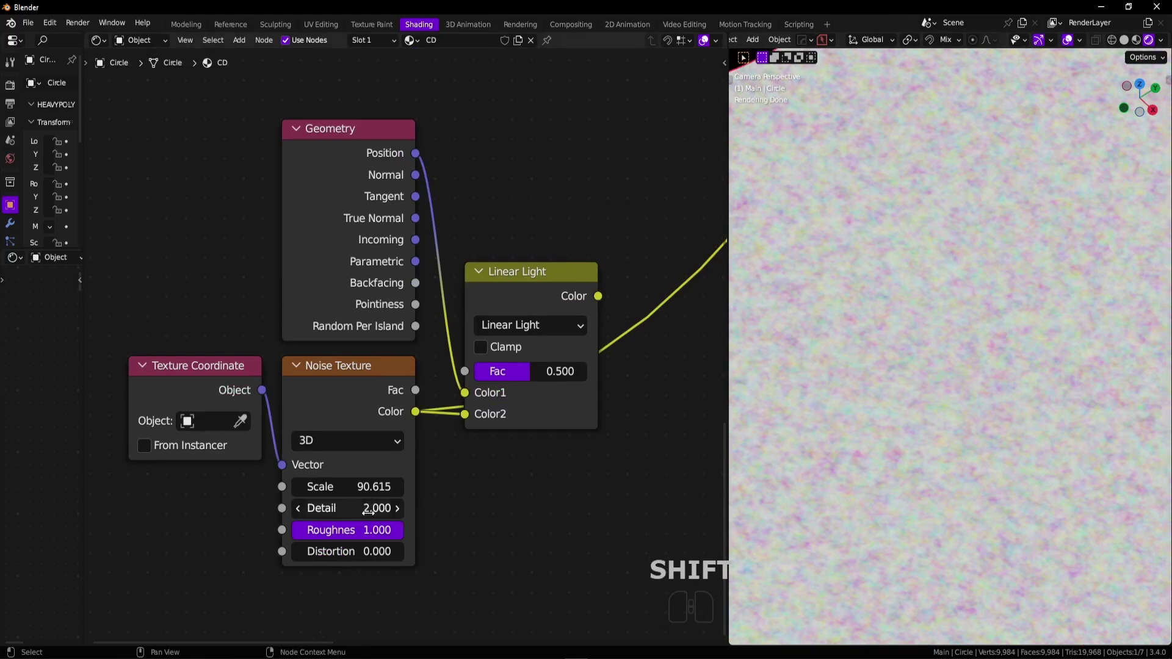
Preview the Linear Light node on the disc and feed the Geometry node's Normal output into Color1.
scroll(560, 325, "down", 8)
middle_click_drag(560, 325, 490, 381)
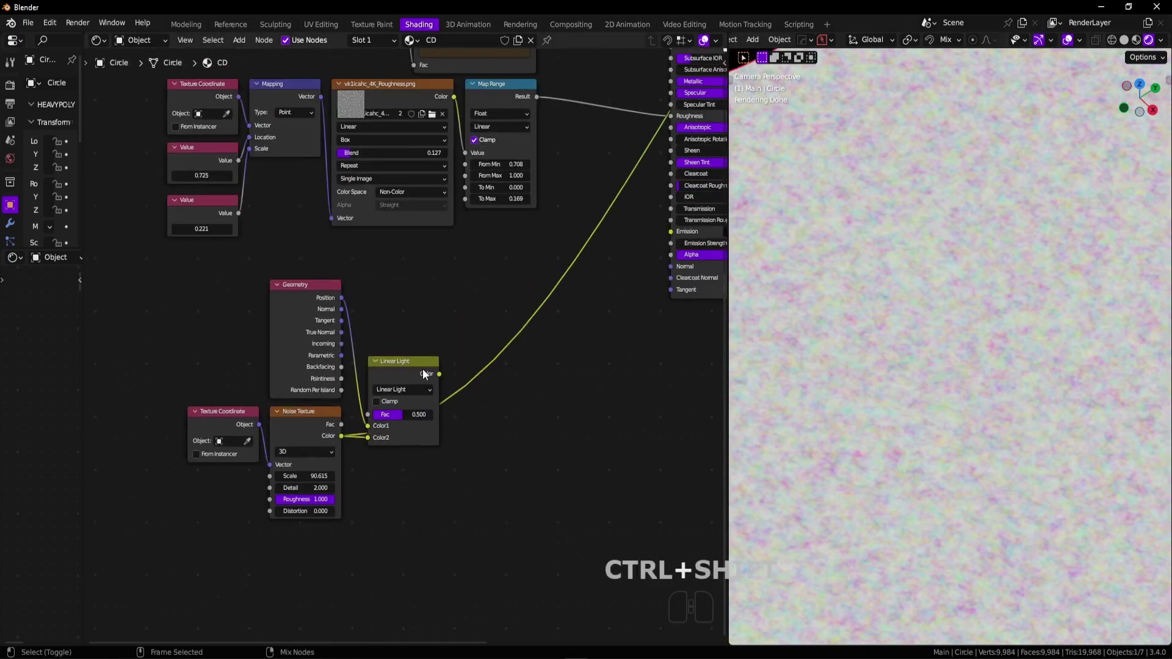
left_click(422, 369, "ctrl+shift")
scroll(867, 276, "down", 1)
scroll(904, 285, "down", 2)
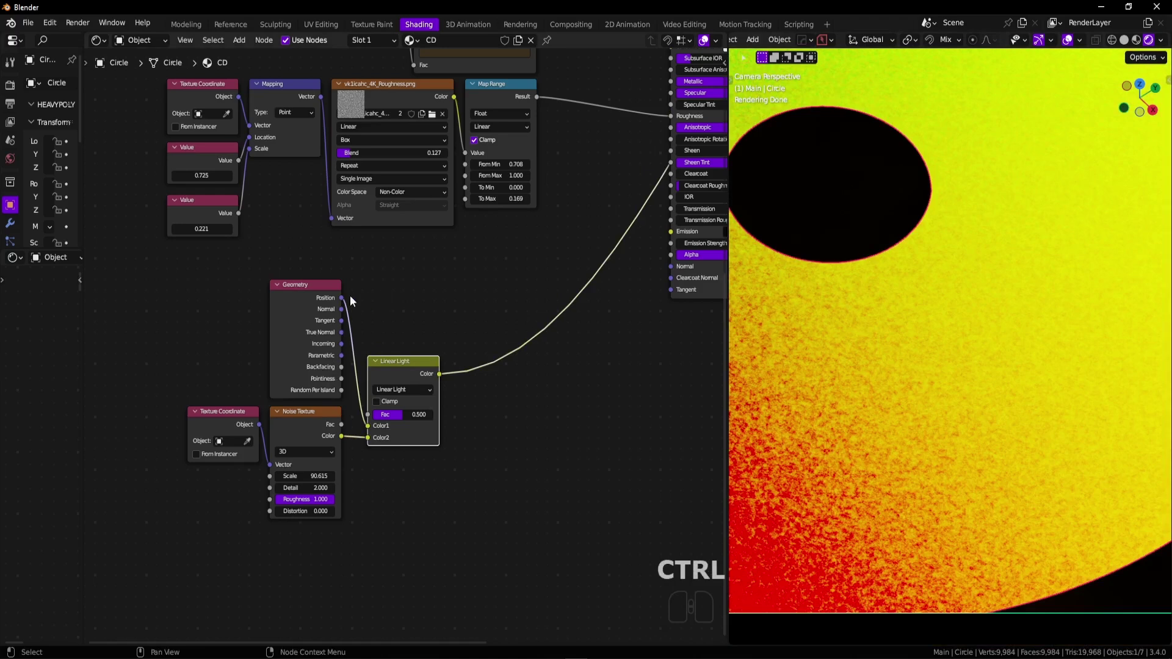
left_click_drag(342, 309, 370, 427)
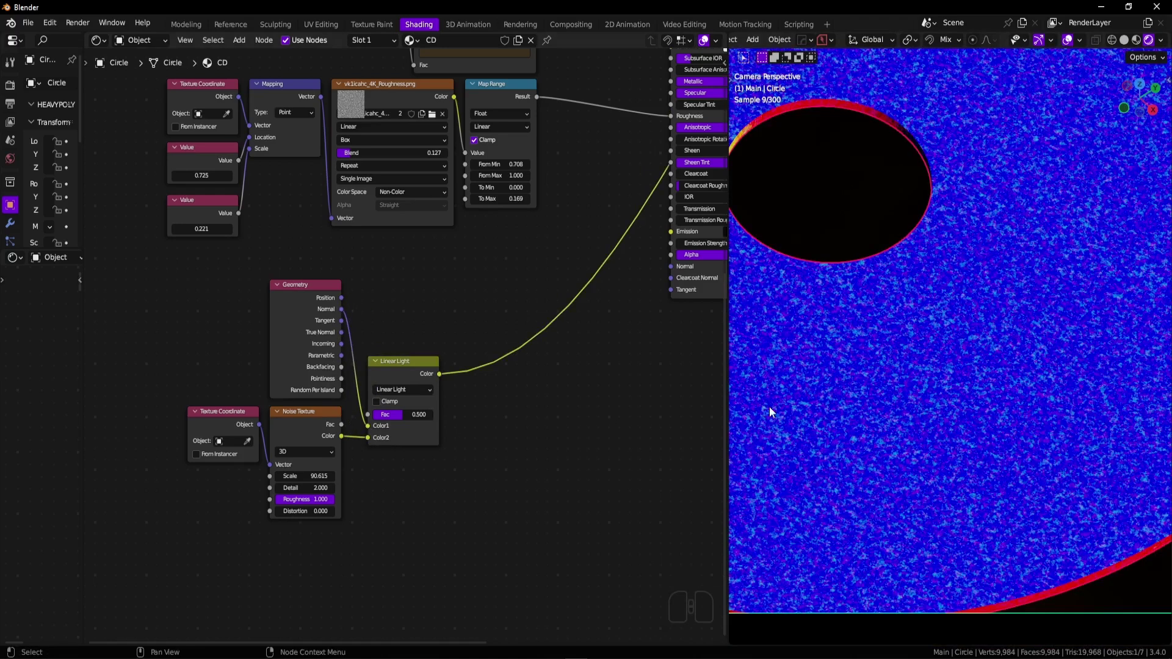
Hide the Geometry node's unused outputs and place the collapsed node just above the Noise Texture.
scroll(770, 412, "up", 2)
key("ctrl+h")
left_click_drag(292, 306, 306, 391)
Route the Linear Light Color through a reroute into the Principled BSDF's Normal, Clearcoat Normal and Tangent, and preview the full shader.
scroll(440, 297, "down", 5)
middle_click_drag(448, 293, 436, 305)
left_click_drag(414, 381, 574, 309)
scroll(623, 275, "up", 7)
right_click_drag(656, 269, 670, 289, "shift")
middle_click_drag(670, 289, 524, 367)
middle_click_drag(525, 367, 522, 360, "ctrl")
left_click_drag(519, 355, 583, 382)
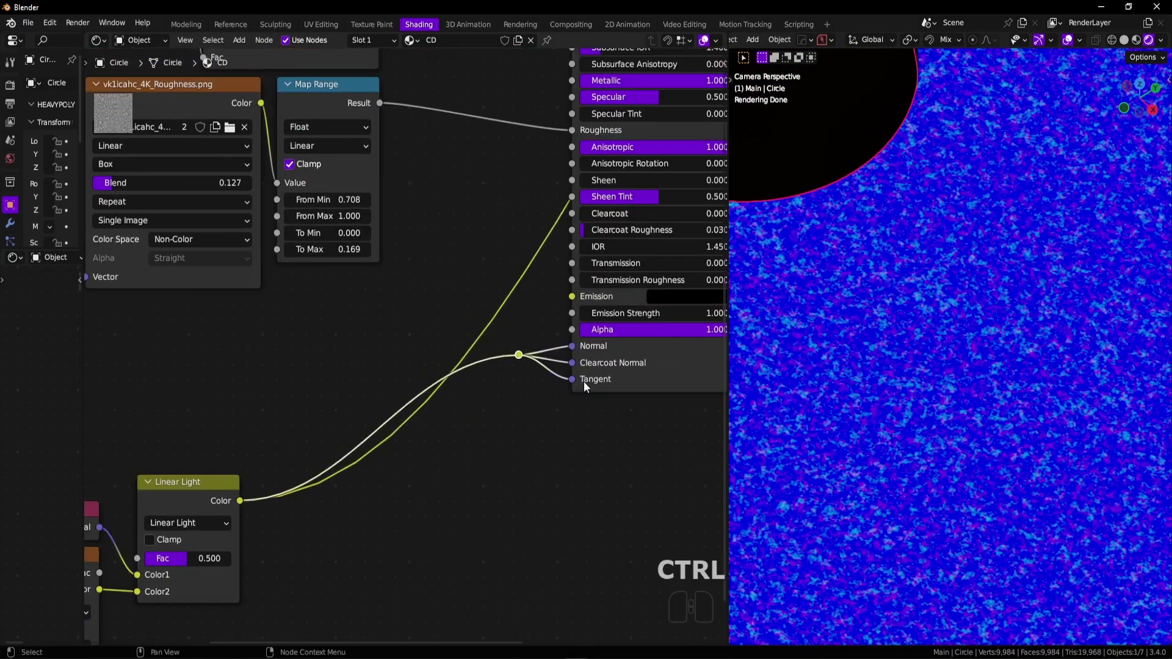
left_click(609, 362, "ctrl+shift")
scroll(611, 367, "down", 5)
scroll(976, 387, "down", 4)
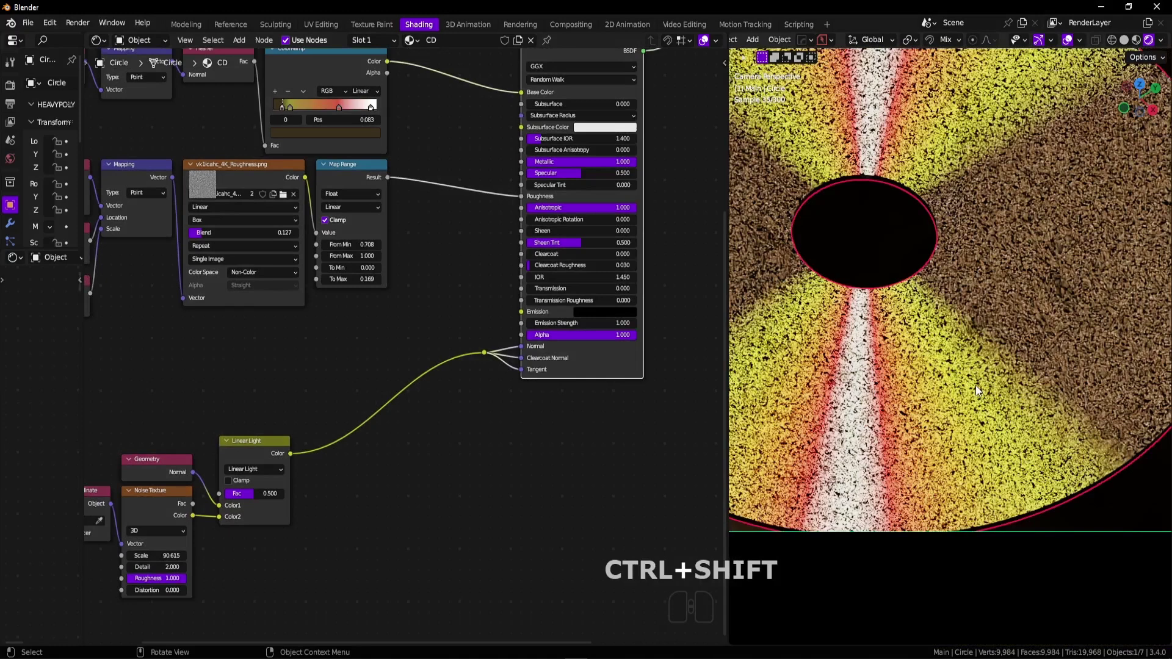
Set the Linear Light node's Fac to 0.022.
middle_click_drag(389, 487, 540, 391, "shift")
middle_click_drag(435, 464, 425, 414, "ctrl")
left_click_drag(389, 435, 328, 439)
middle_click_drag(328, 439, 349, 471, "ctrl")
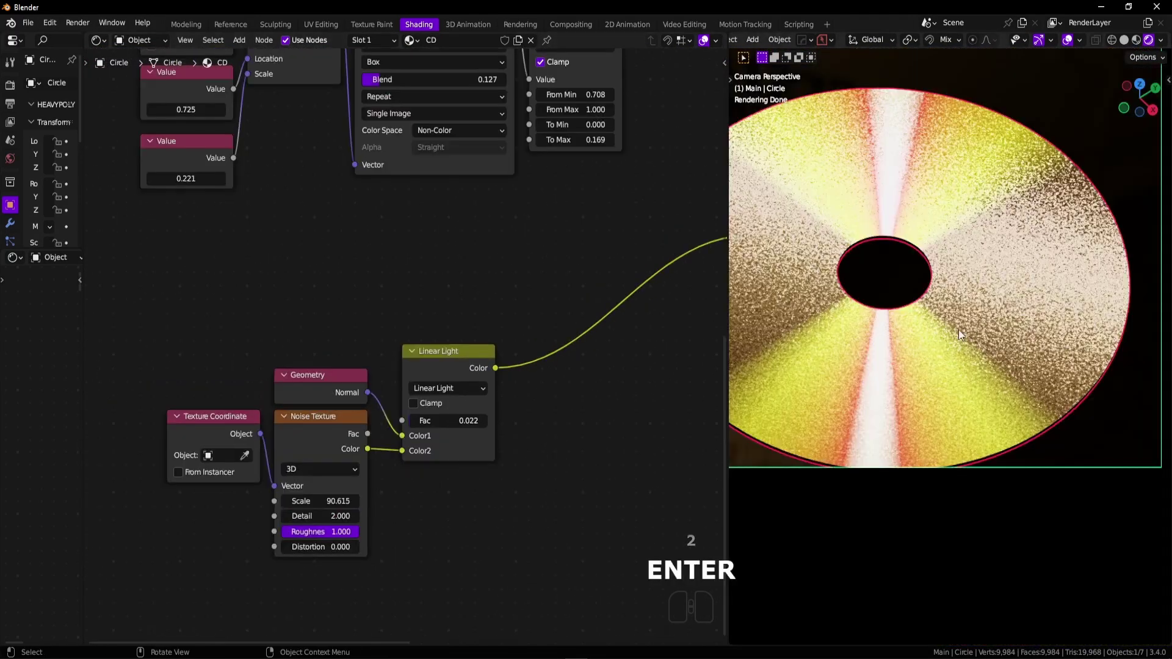
Inspect the disc outside the camera view and set the Noise Texture's Scale to 308.975.
scroll(954, 321, "down", 2)
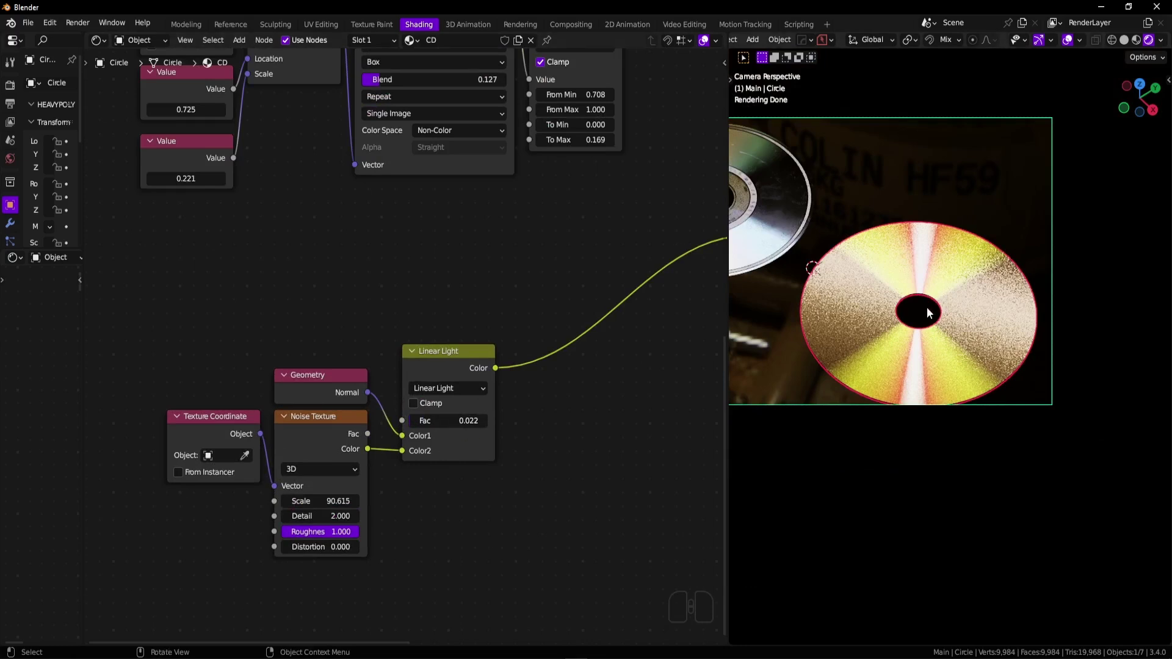
scroll(925, 290, "up", 1)
scroll(933, 293, "up", 1)
middle_click_drag(992, 302, 941, 312)
middle_click_drag(942, 313, 1079, 403, "ctrl")
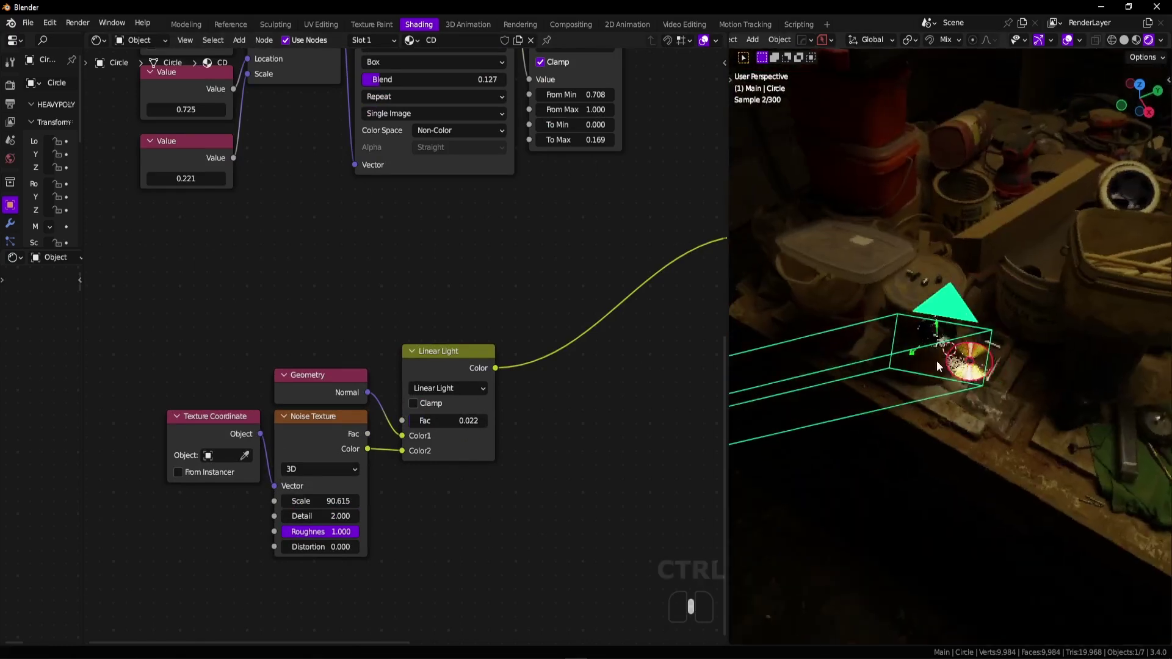
middle_click(1030, 358, "ctrl+shift")
middle_click_drag(1080, 403, 986, 381, "shift")
middle_click_drag(986, 382, 977, 352, "ctrl")
middle_click_drag(360, 498, 459, 445, "ctrl")
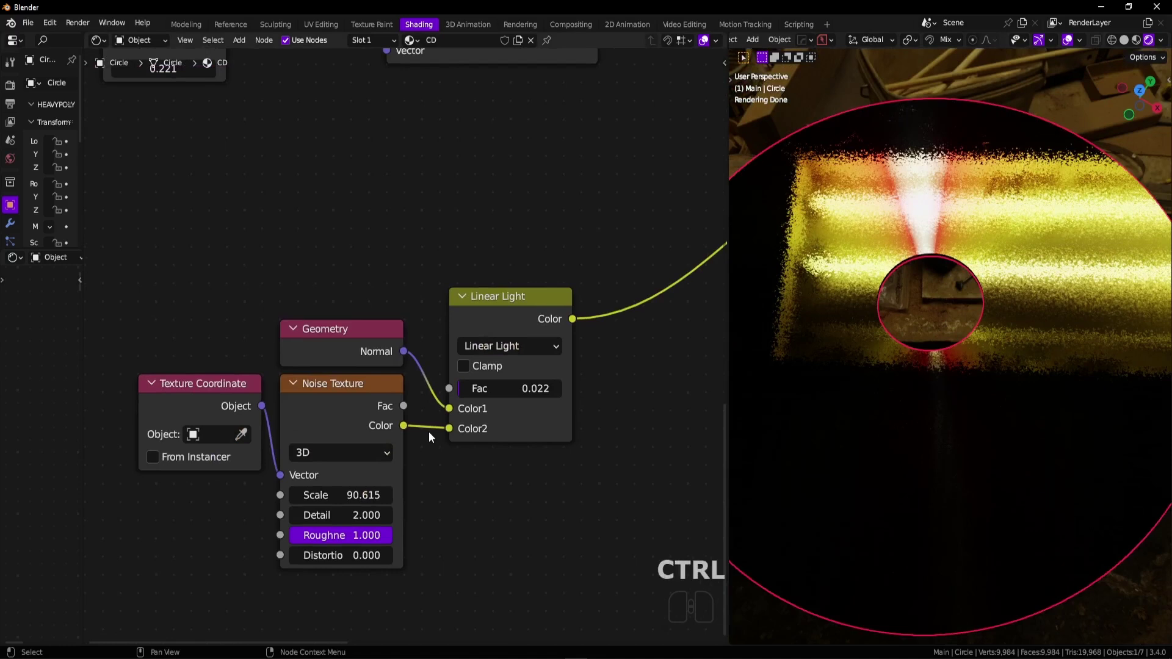
left_click_drag(349, 495, 492, 492)
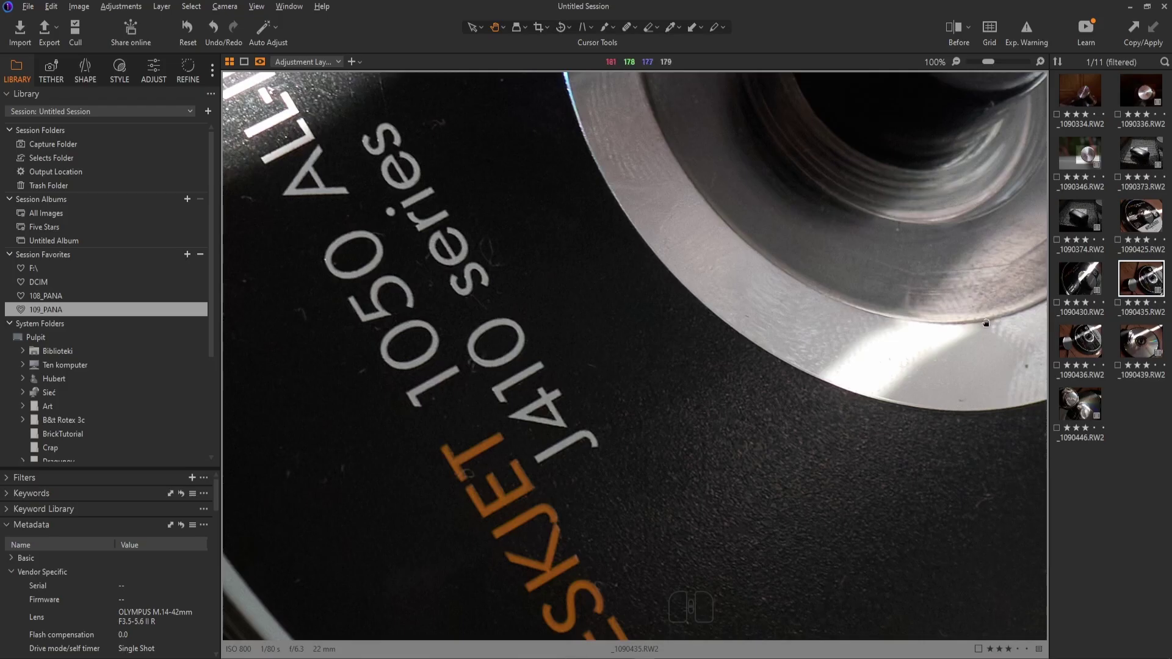
Switch to Capture One, examine the label surface and rings in photo _1090435.RW2 at several zoom levels, and return to Blender.
scroll(879, 458, "down", 3)
scroll(861, 452, "up", 3)
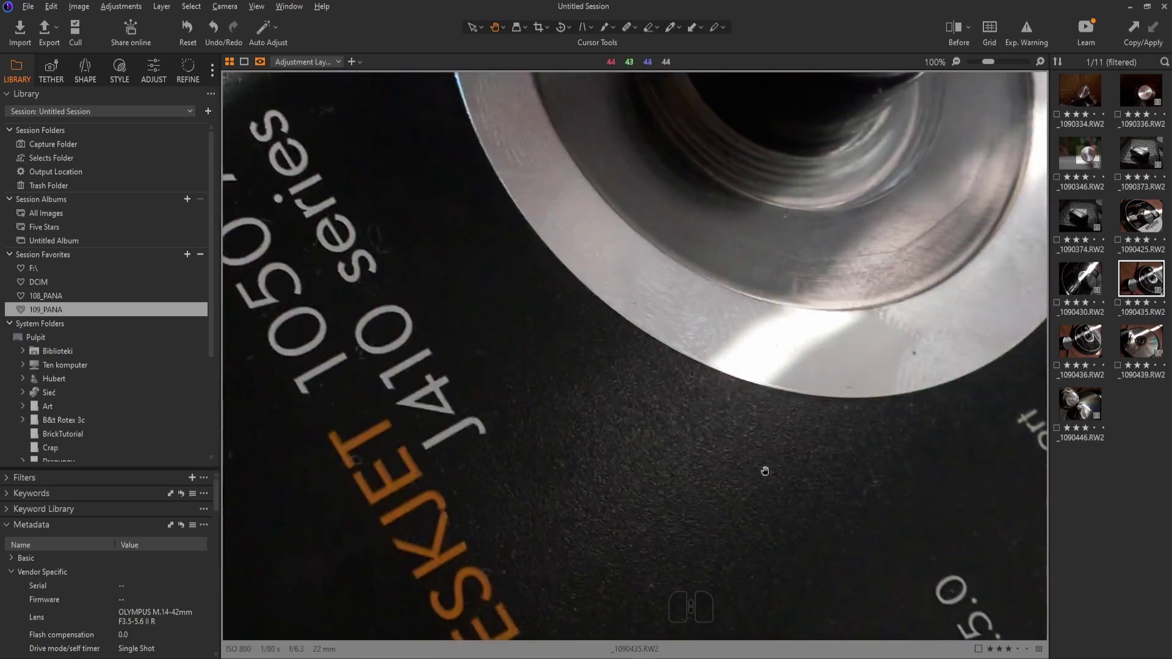
scroll(760, 457, "down", 3)
scroll(570, 314, "up", 2)
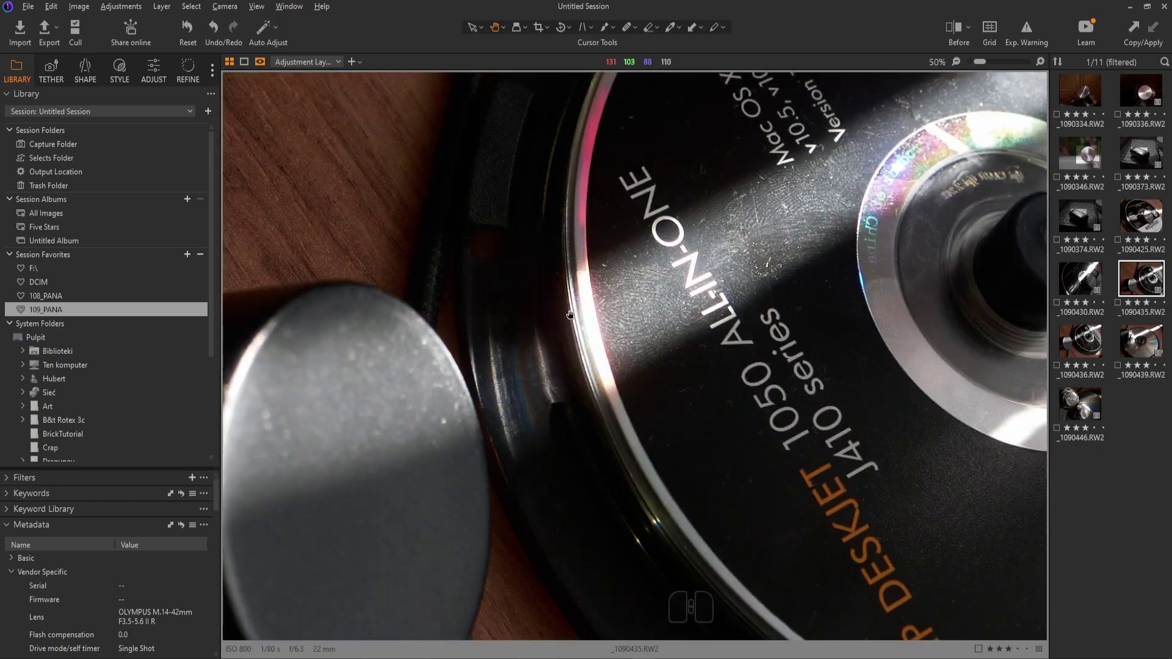
left_click_drag(929, 479, 664, 381)
scroll(723, 432, "up", 1)
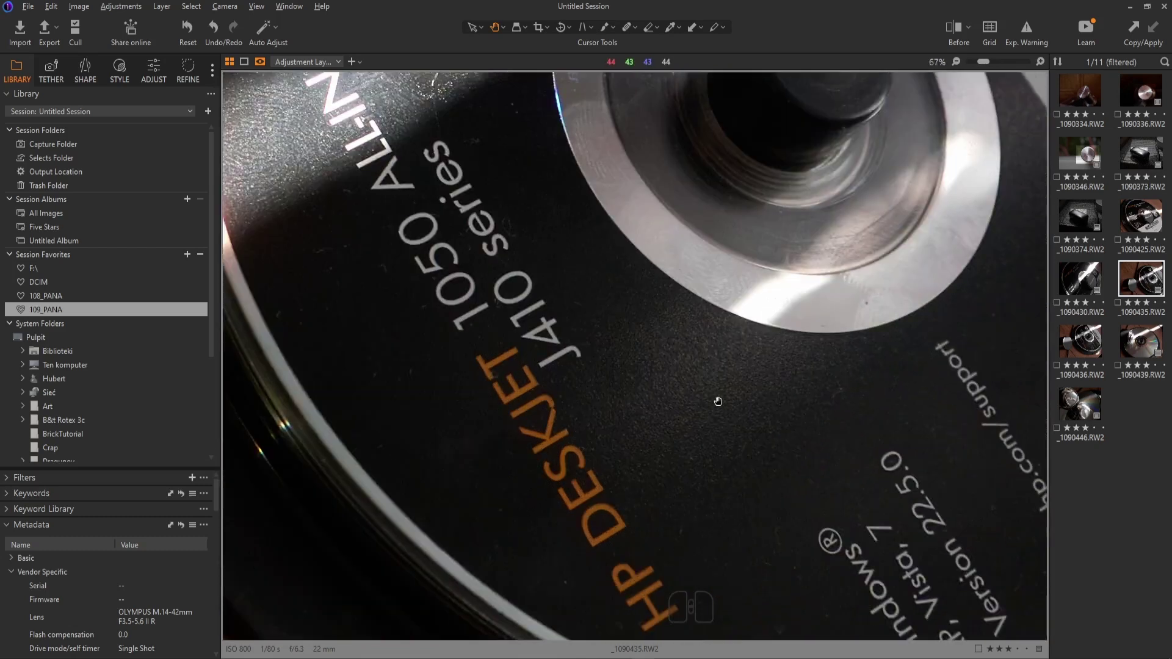
scroll(810, 371, "down", 3)
scroll(849, 372, "up", 2)
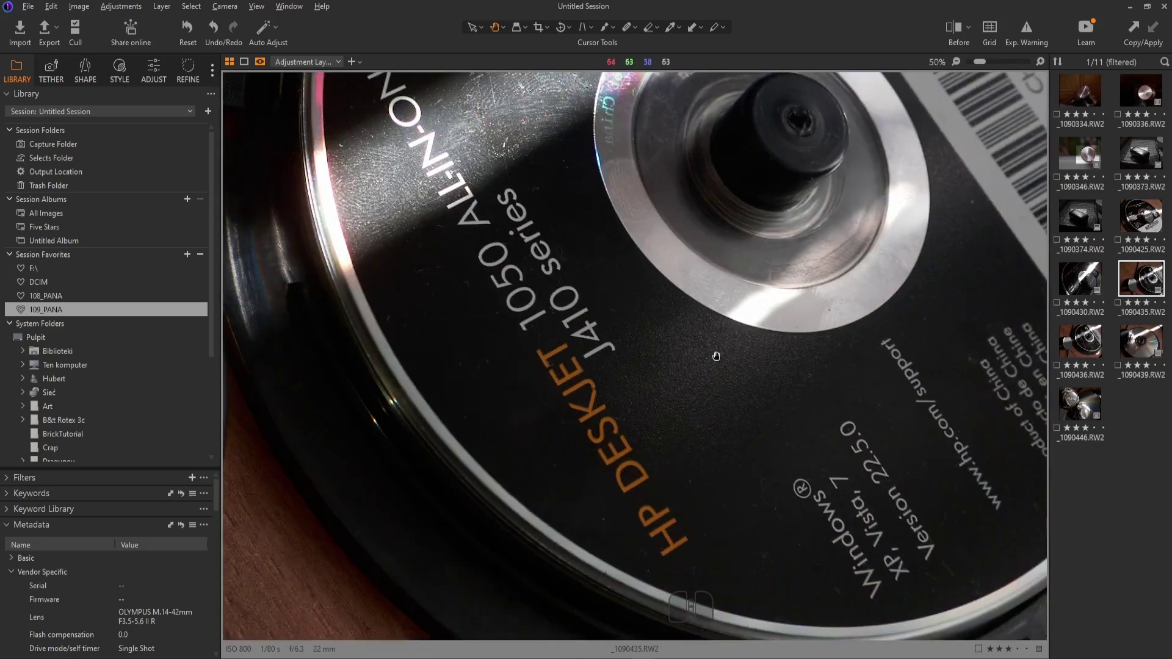
scroll(724, 372, "up", 3)
scroll(727, 386, "down", 2)
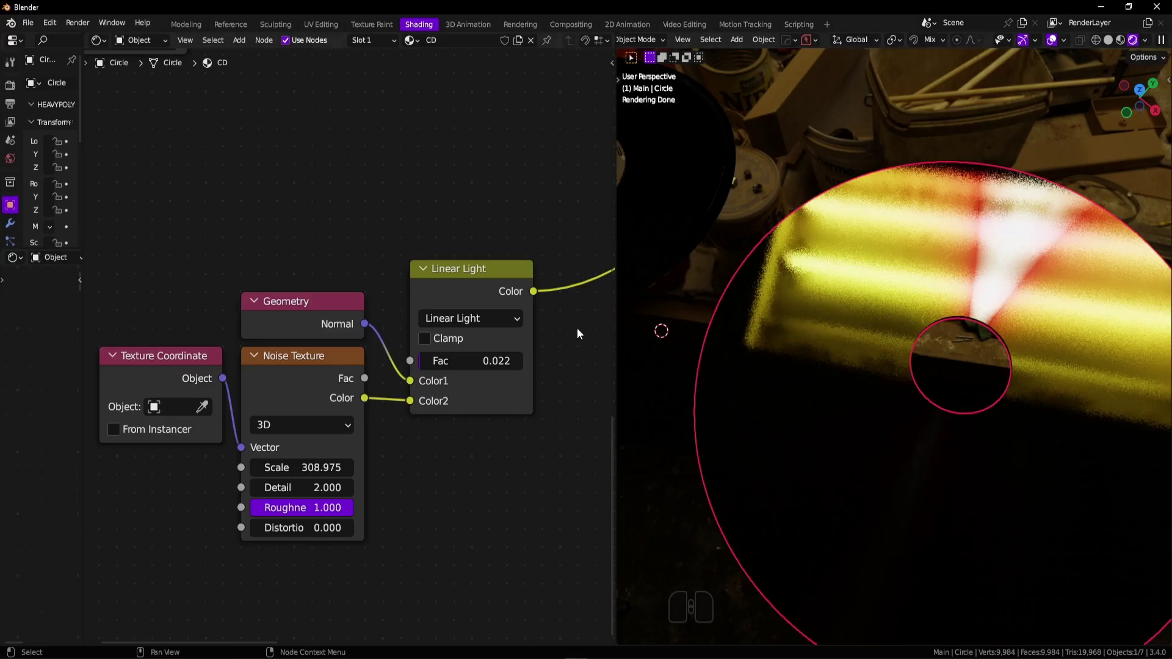
Set the roughness Map Range's To Max to 0.301 and check the disc's reflections from several angles.
scroll(935, 384, "down", 1)
middle_click_drag(935, 384, 954, 314)
middle_click_drag(954, 313, 1001, 287, "ctrl")
middle_click_drag(474, 59, 321, 356, "shift")
middle_click_drag(322, 356, 365, 368, "ctrl")
middle_click_drag(485, 349, 323, 382, "shift")
middle_click_drag(323, 382, 299, 368, "ctrl")
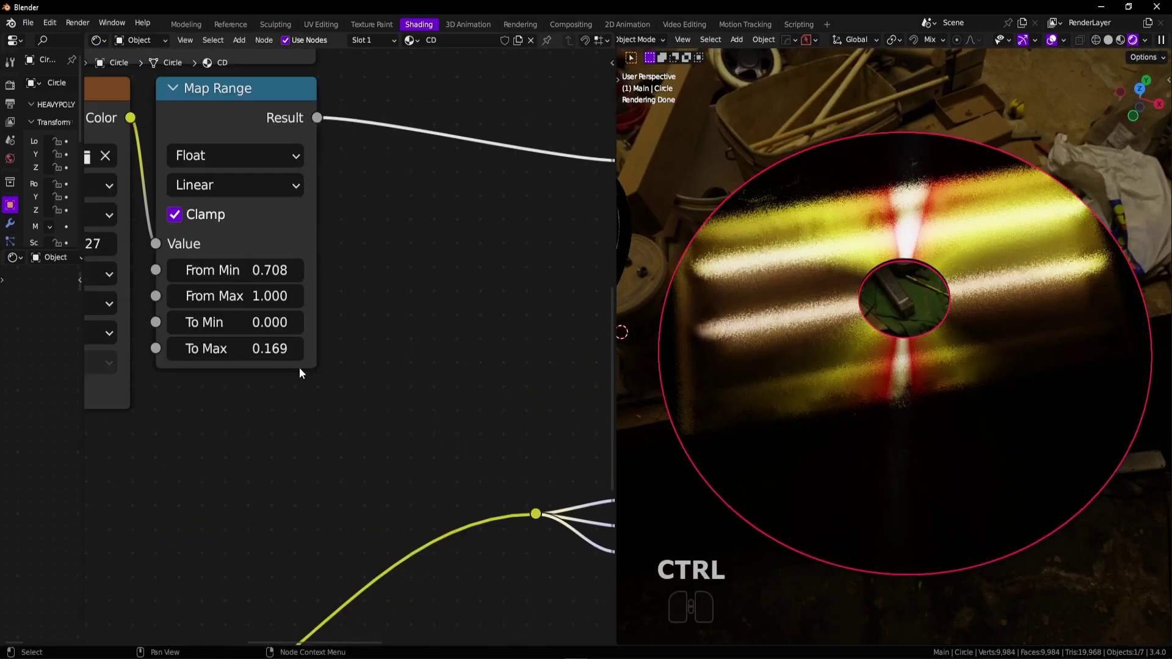
mouse_move(273, 349)
left_mouse_down("shift")
mouse_move(256, 358)
mouse_move(270, 354)
left_mouse_up("shift")
middle_click_drag(800, 397, 794, 445, "ctrl")
middle_click_drag(969, 421, 696, 445)
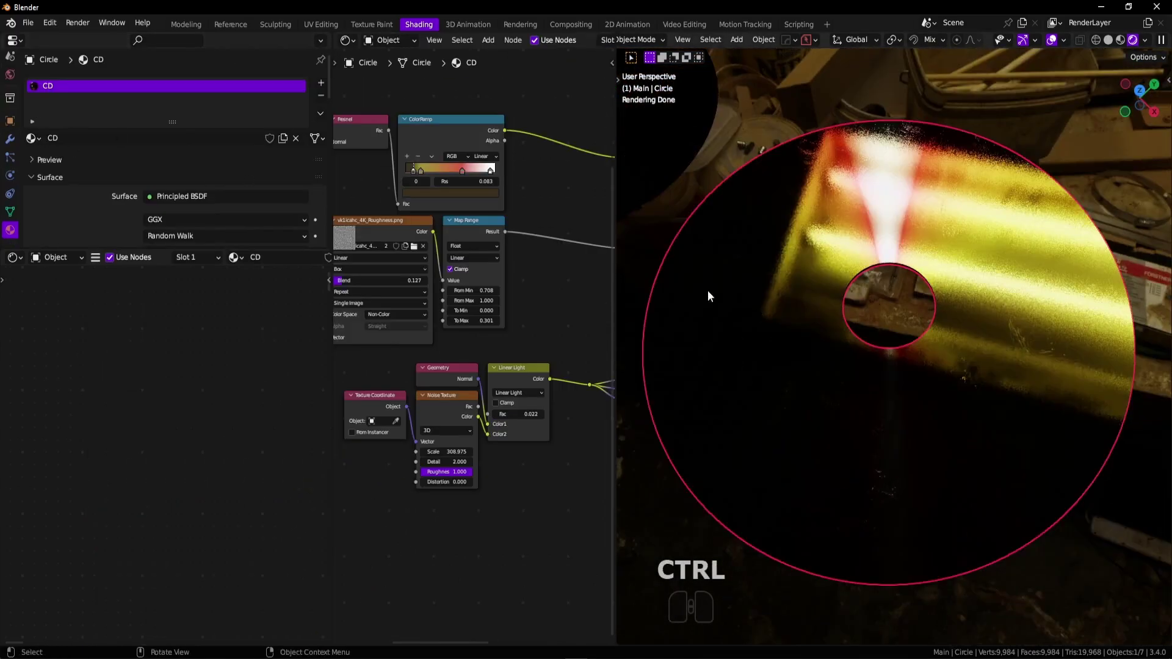
middle_click_drag(684, 320, 861, 302, "shift")
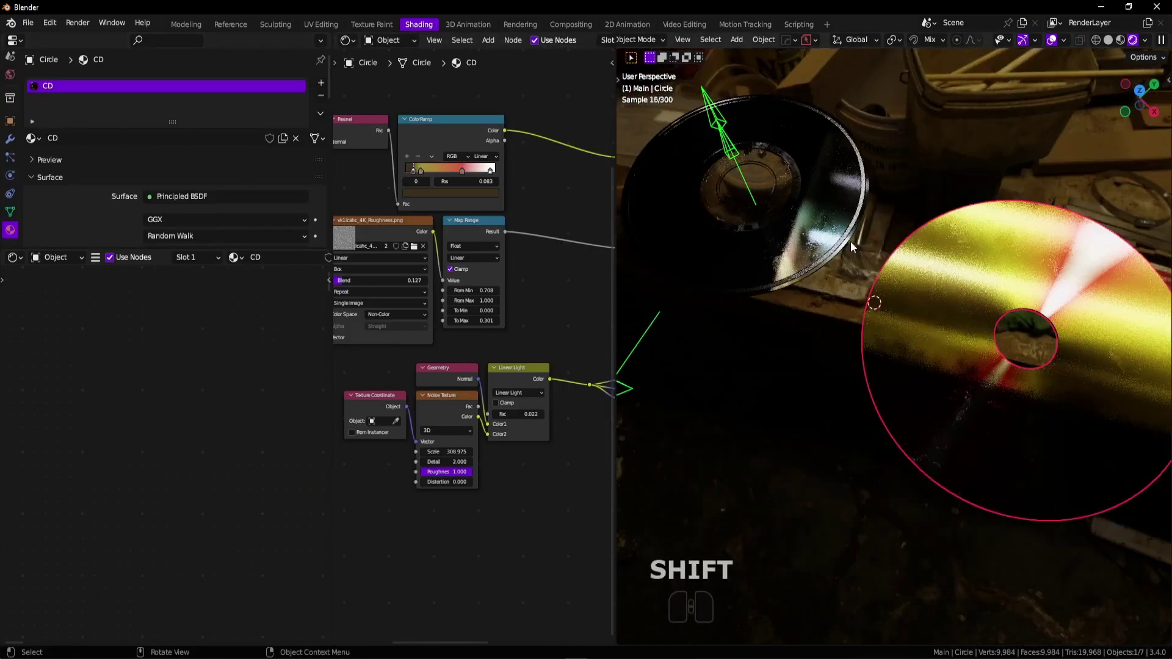
middle_click_drag(1011, 319, 977, 382, "shift")
middle_click_drag(977, 382, 1025, 355, "ctrl")
Enter Edit Mode on the disc and turn off the Subdivision modifier's Edit Mode display.
key("Tab")
key("ctrl+space")
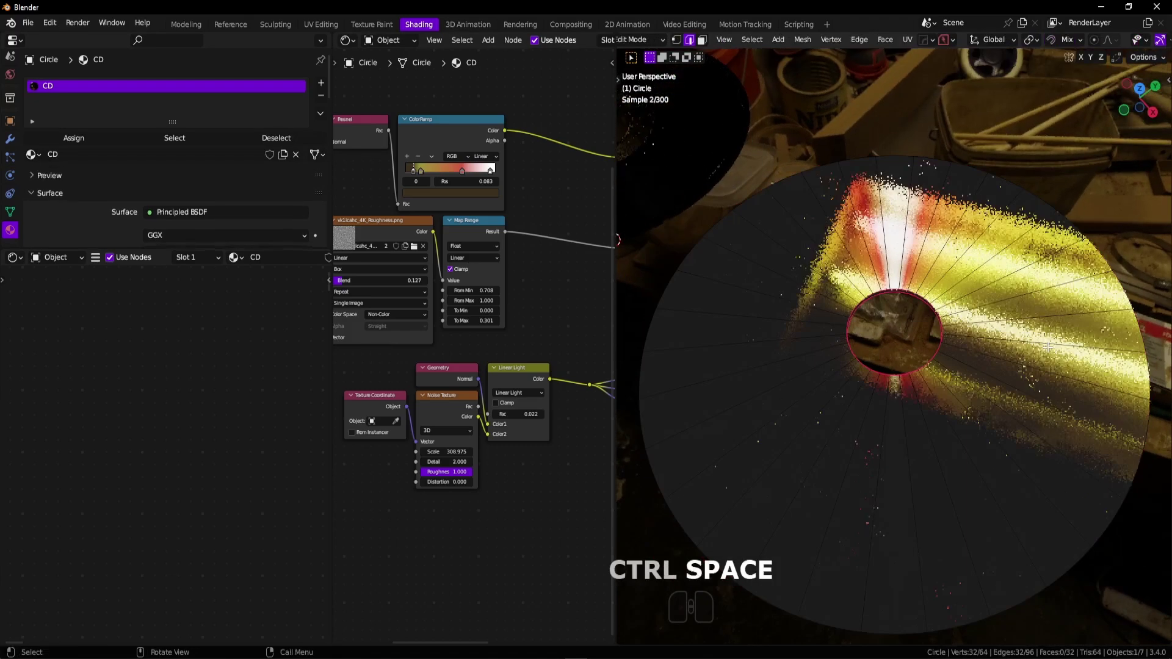
left_click(10, 140)
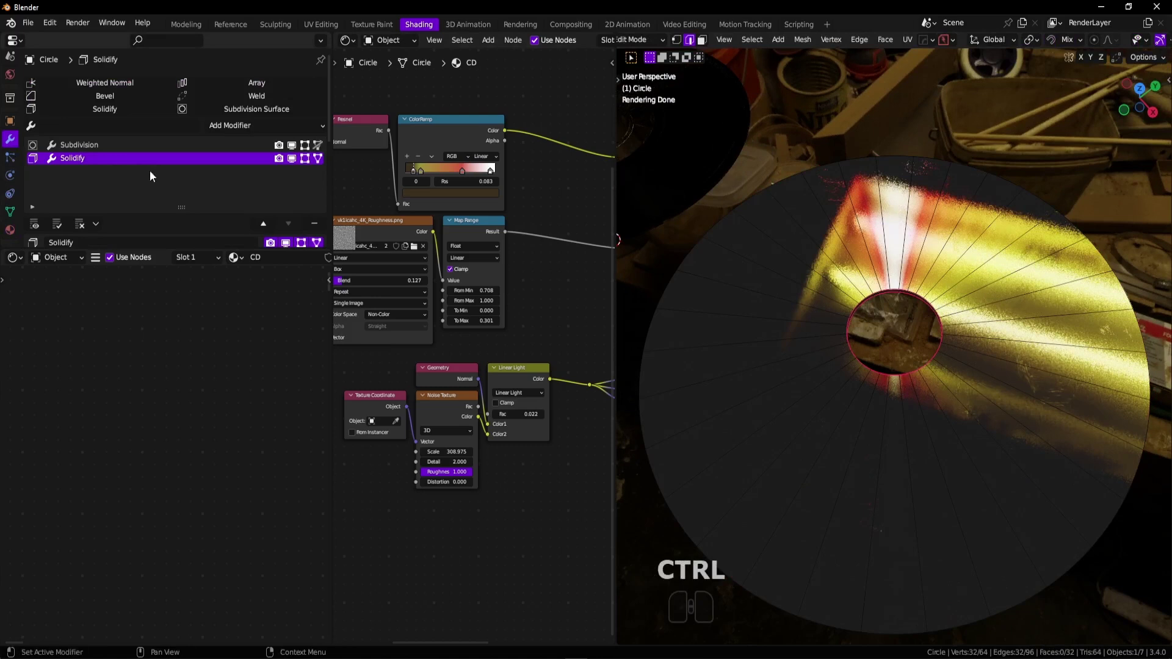
left_click(306, 147)
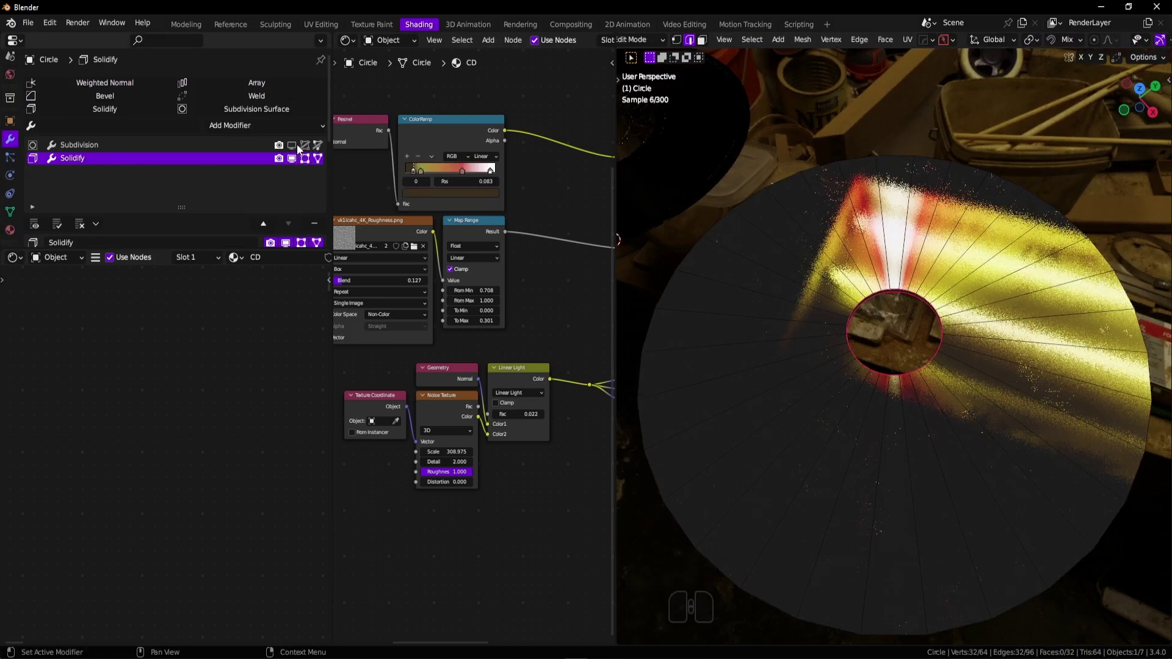
Add two concentric loop cuts close together around the disc's centre hole.
key("ctrl+r")
left_click(979, 335)
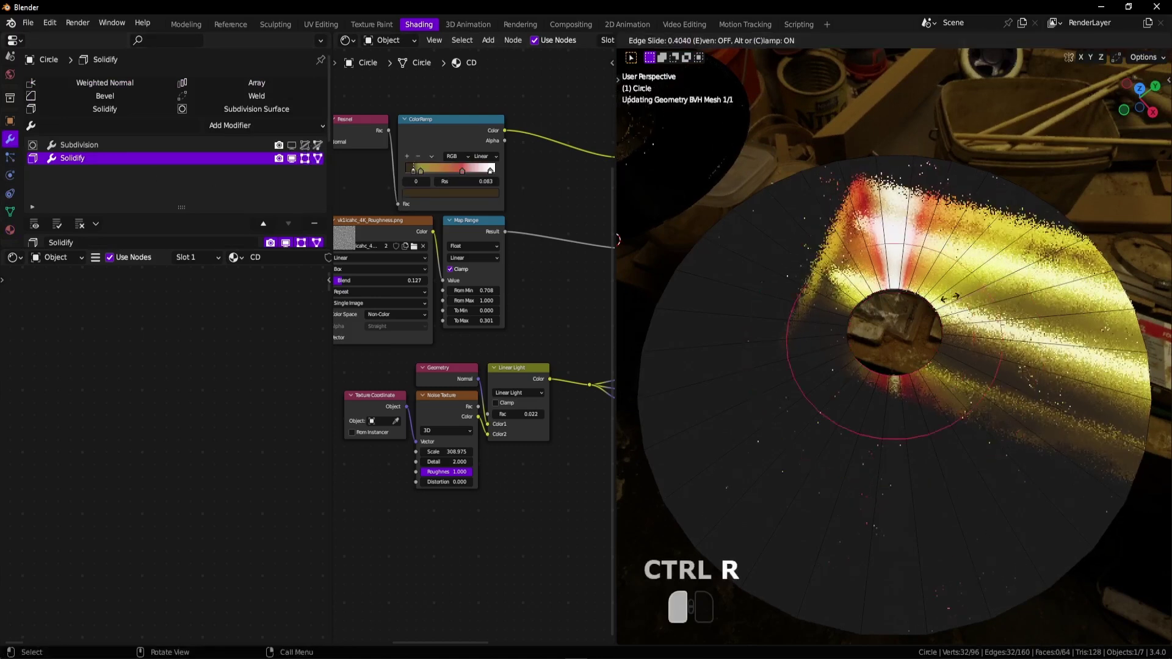
left_click(938, 298)
middle_click_drag(1015, 308, 1003, 291, "shift")
key("ctrl+r")
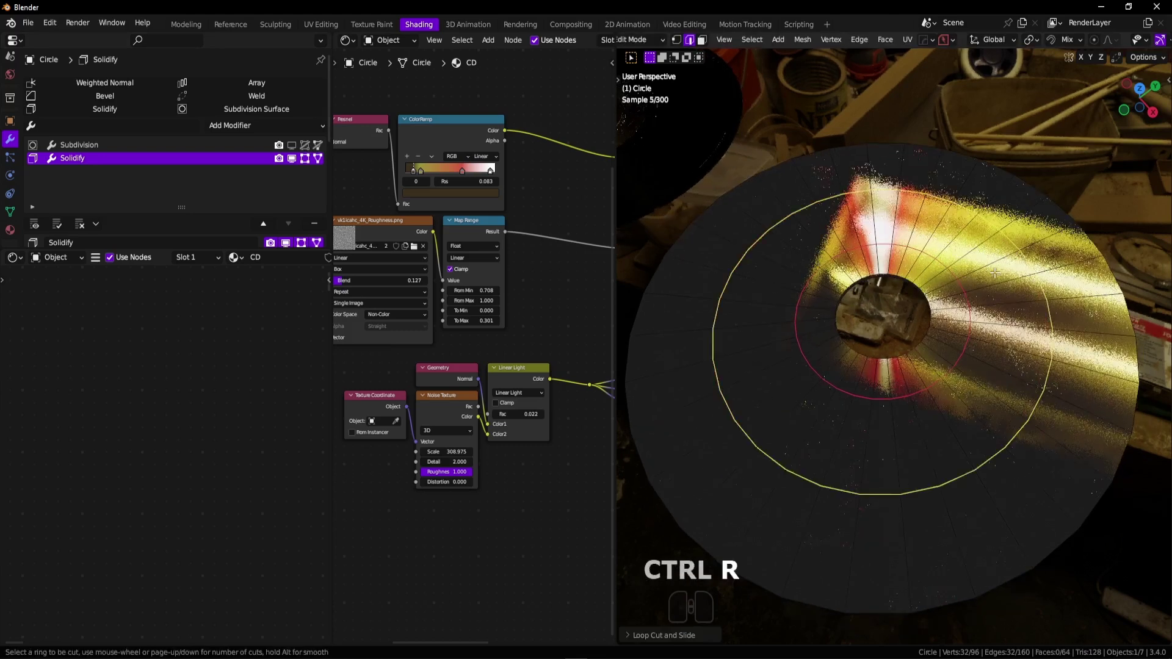
left_click(1002, 290)
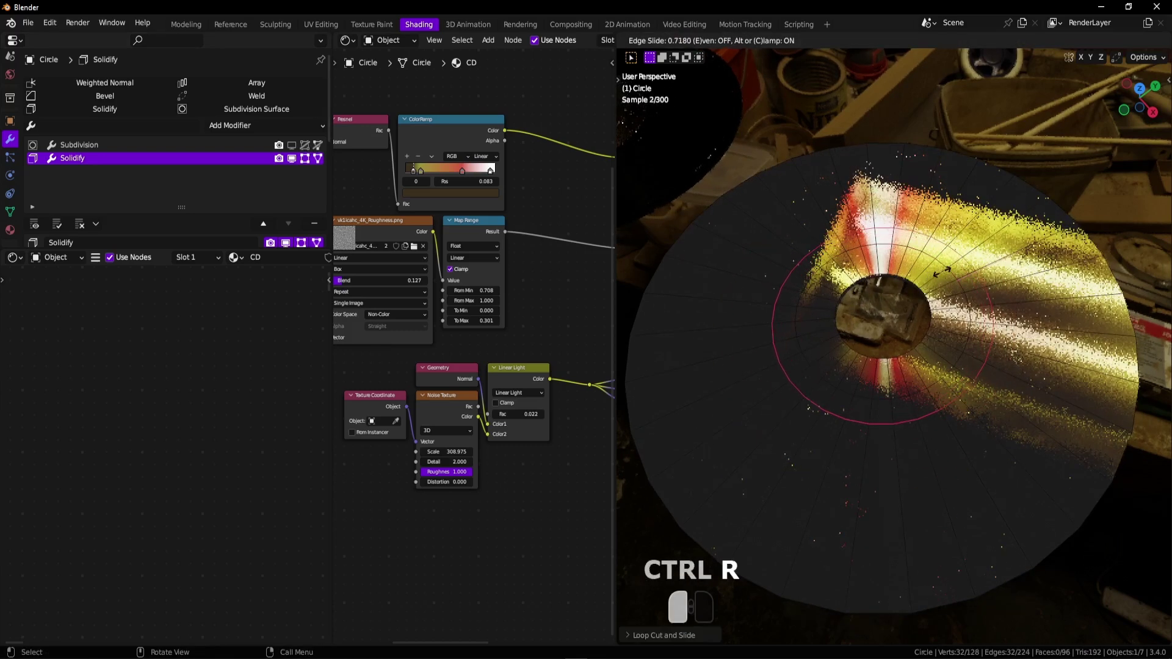
left_click(942, 272)
Add a loop cut near the disc's outer rim and bevel it into two closely spaced loops.
key("ctrl+r")
left_click(1042, 274)
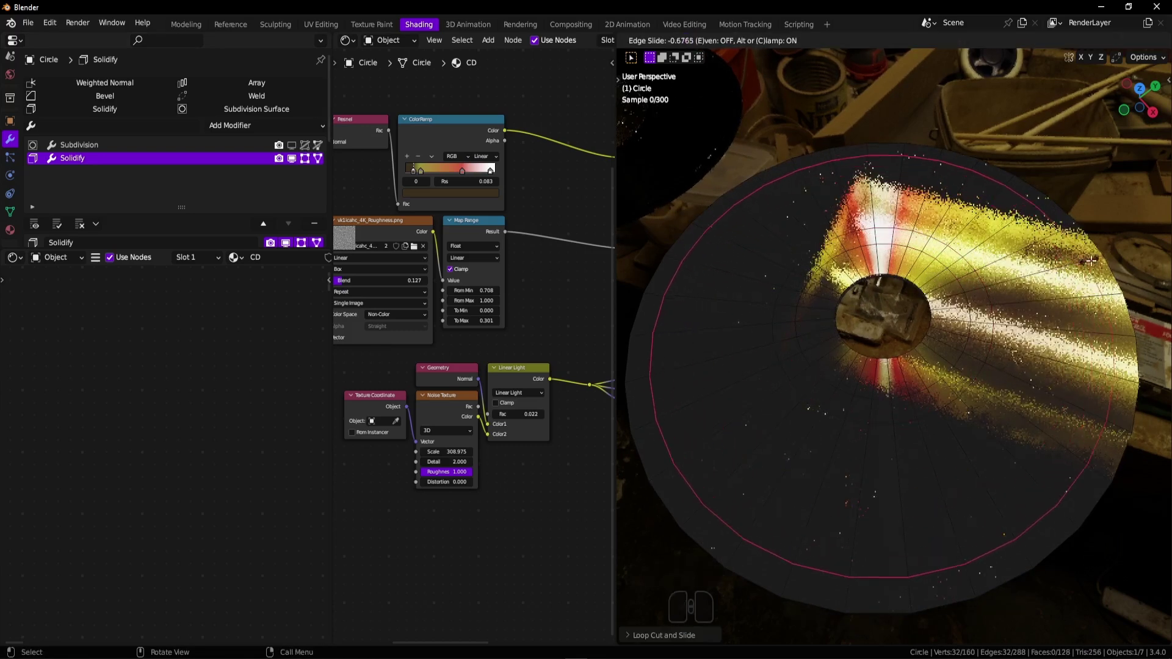
left_click(1091, 261)
key("ctrl+b")
left_click(1143, 246, "shift")
Select the edge loops of the hole, inner band and outer band and crease them.
middle_click_drag(1142, 246, 1044, 205, "shift")
middle_click_drag(1044, 205, 995, 377, "ctrl")
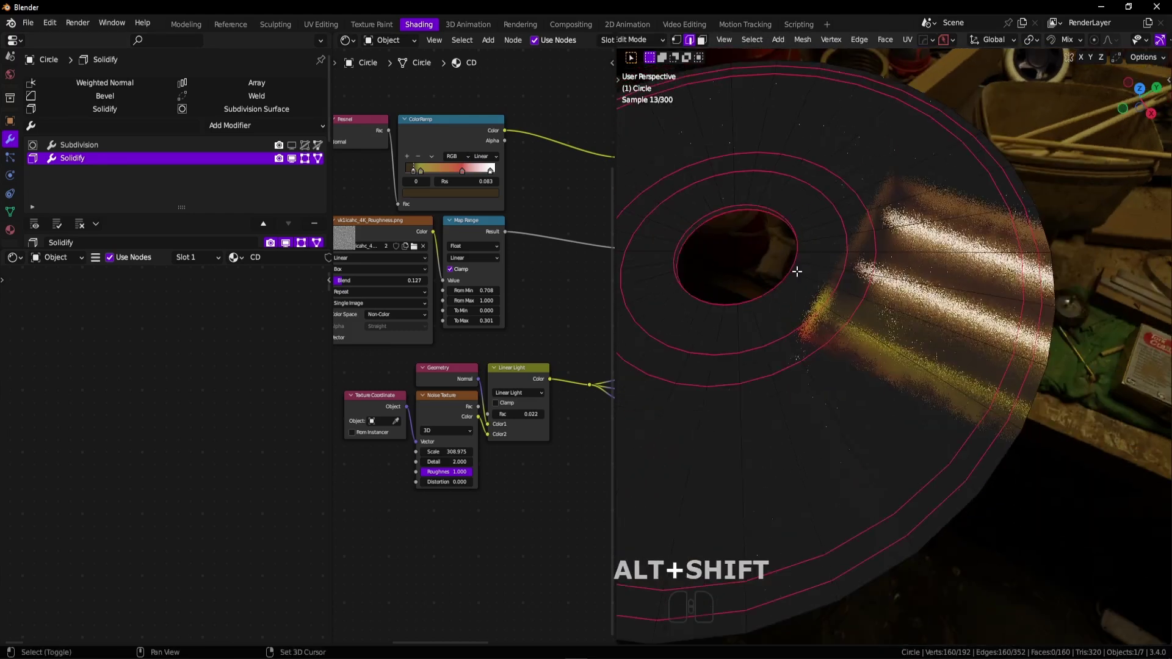
key("shift+e")
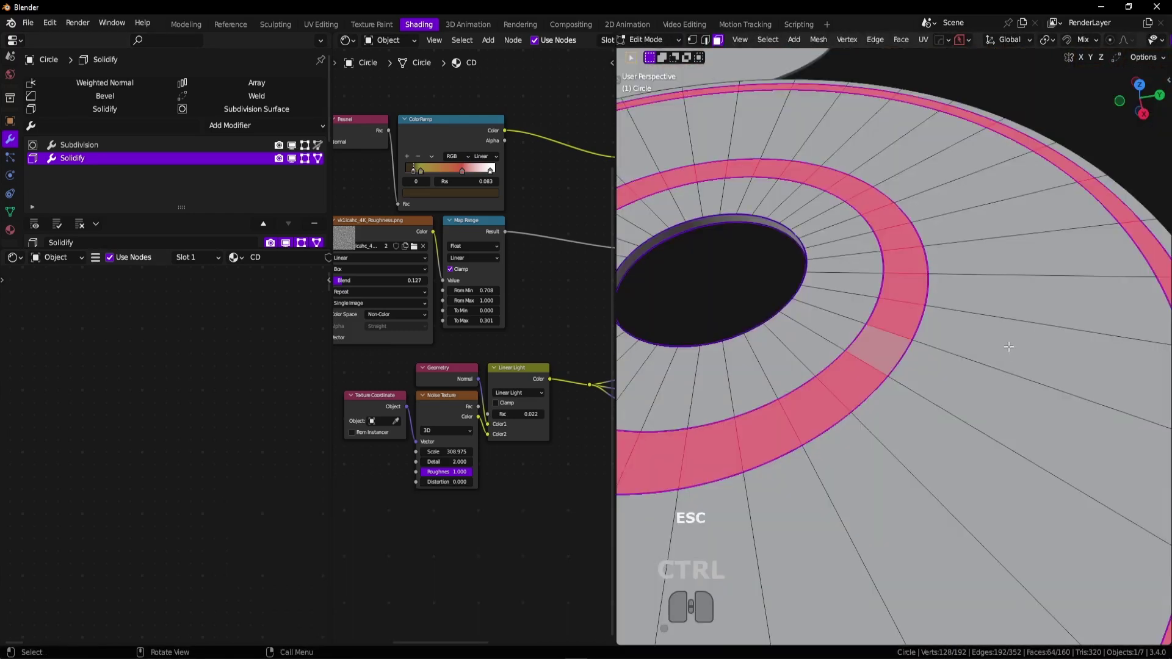
Extrude the inner and outer narrow face rings along their normals and adjust them along Z into shallow ridges.
key("ctrl+z")
key("alt+s")
key("space")
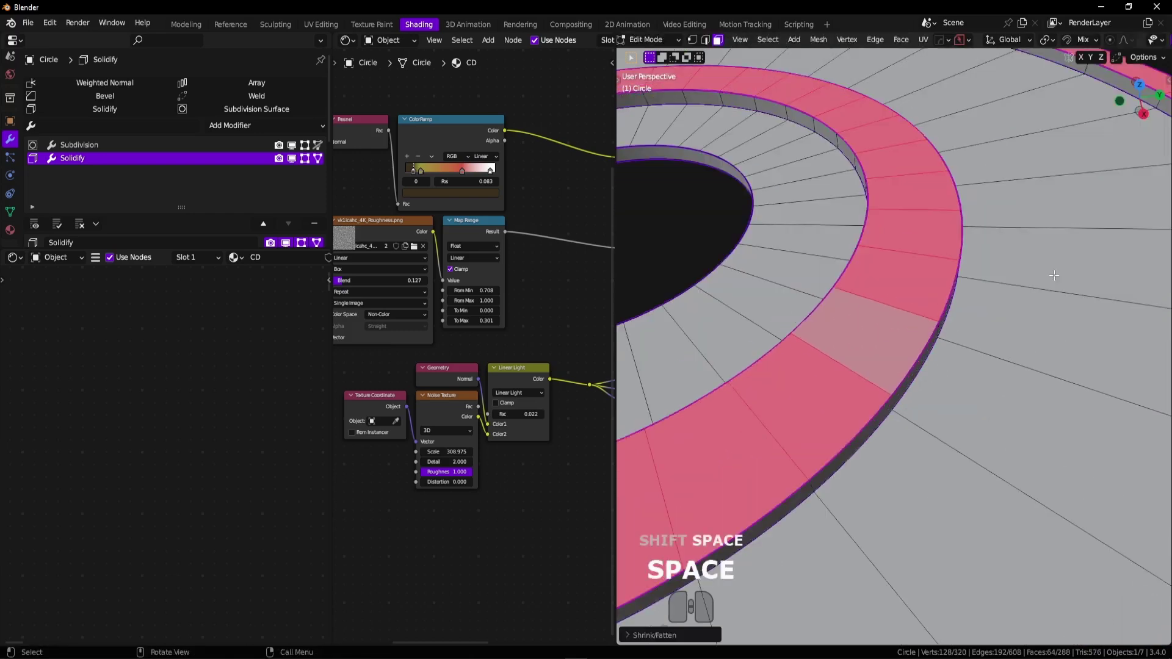
key("z")
left_click(1033, 337)
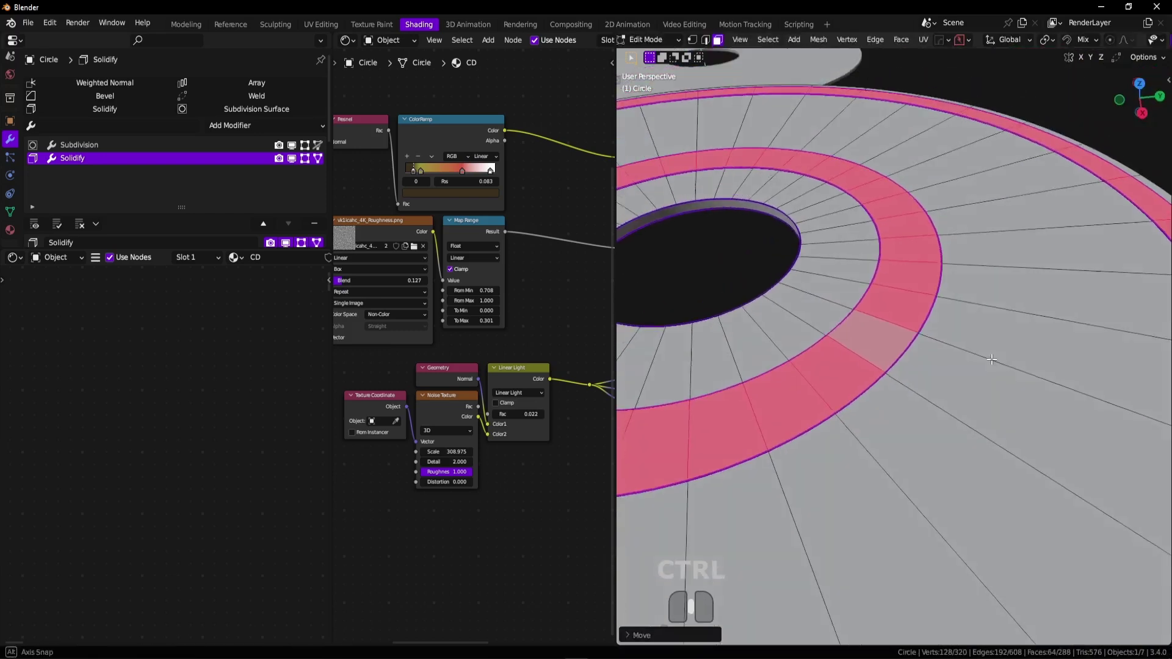
Assign a new material named Transparent to the ring of faces around the disc's centre hole.
key("ctrl+space")
key("z")
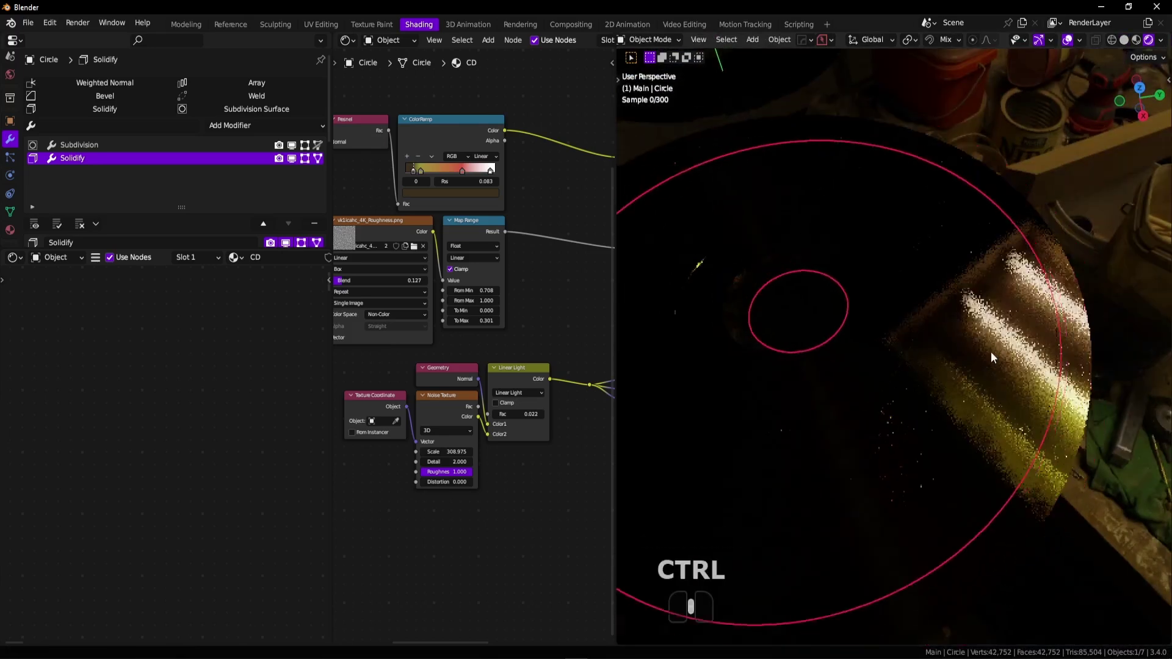
middle_click_drag(991, 352, 1046, 342, "ctrl")
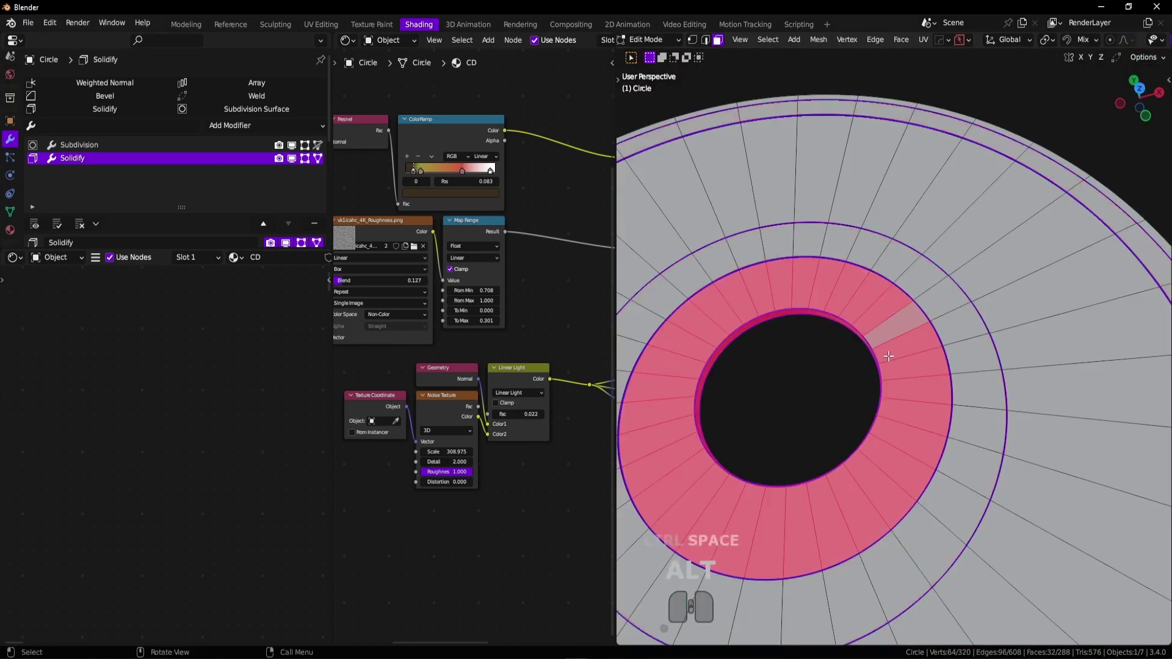
mouse_move(916, 341)
middle_mouse_down("alt")
mouse_move(922, 306)
mouse_move(903, 230)
mouse_move(874, 355)
middle_mouse_up("alt")
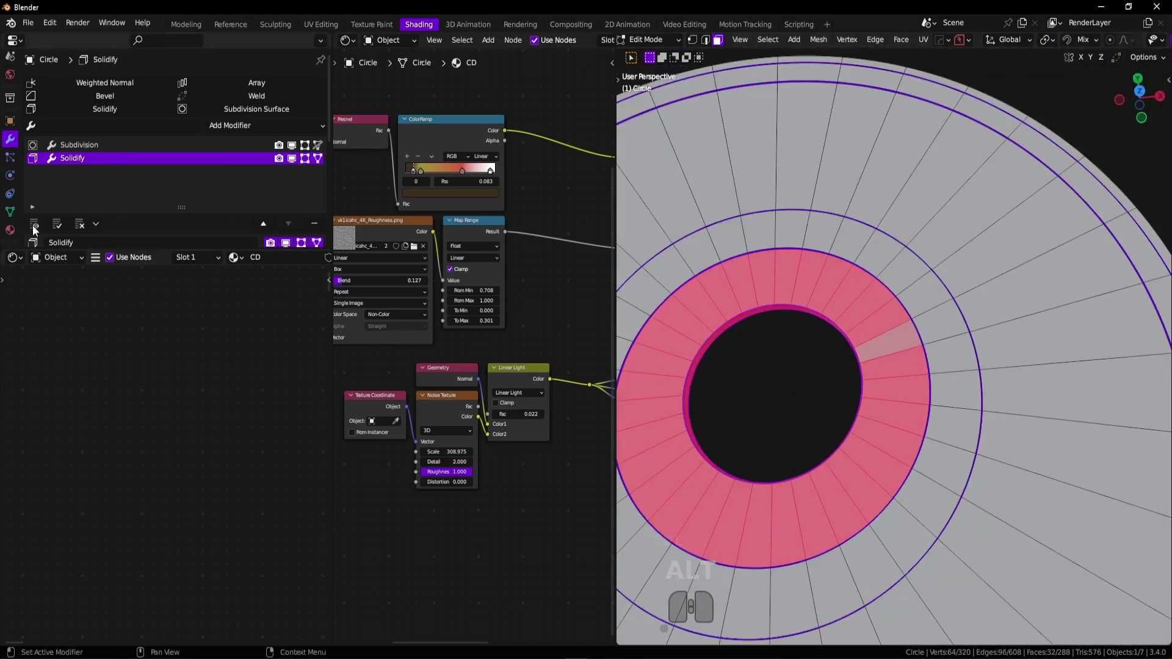
left_click(11, 229)
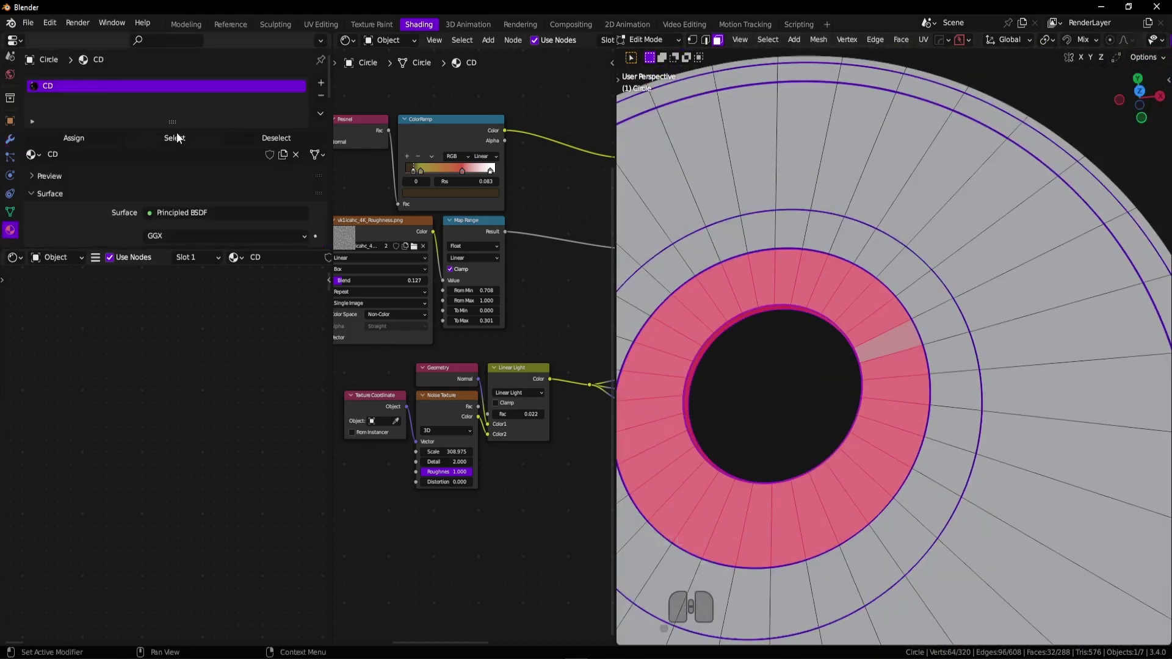
left_click(319, 81)
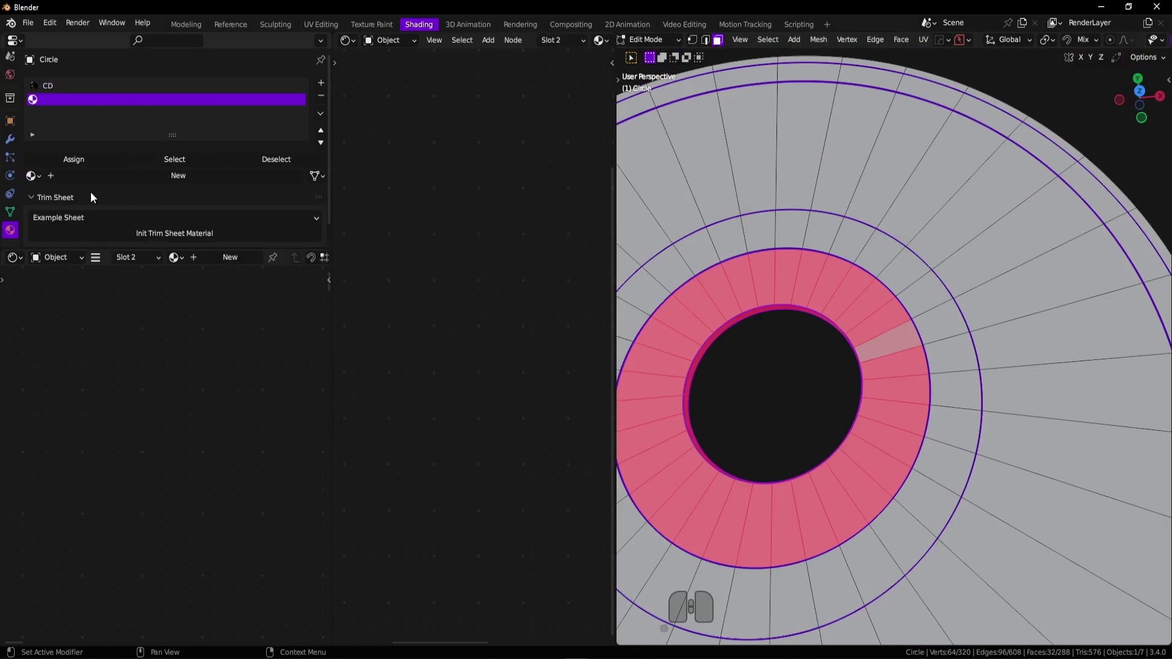
left_click(178, 175)
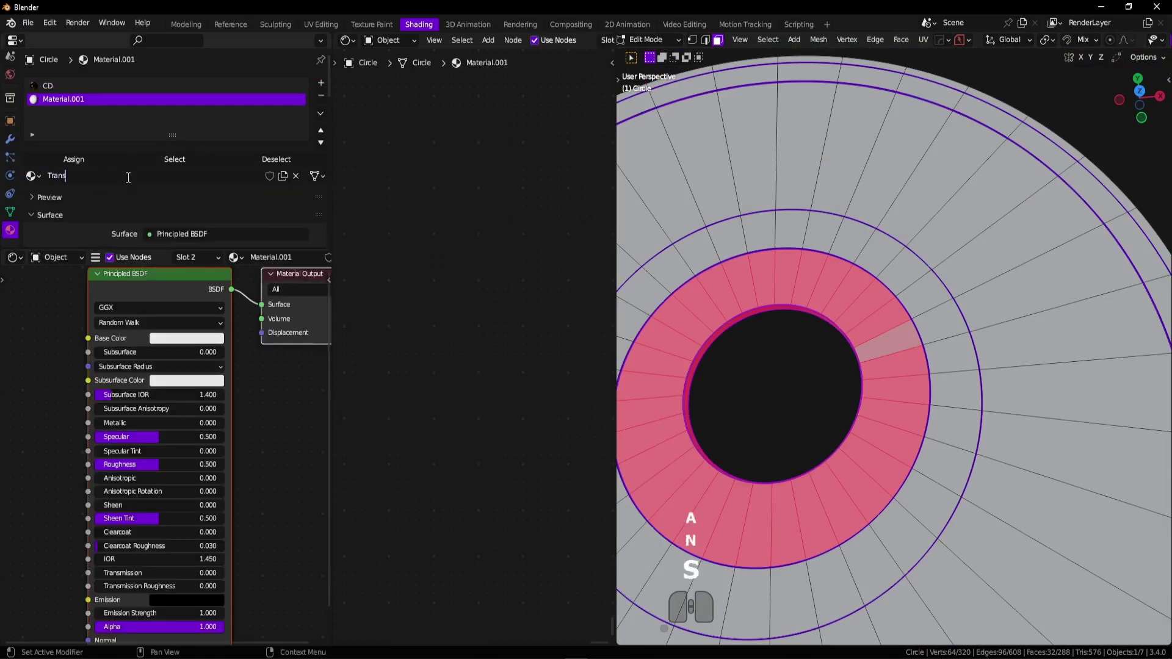
left_click(72, 157)
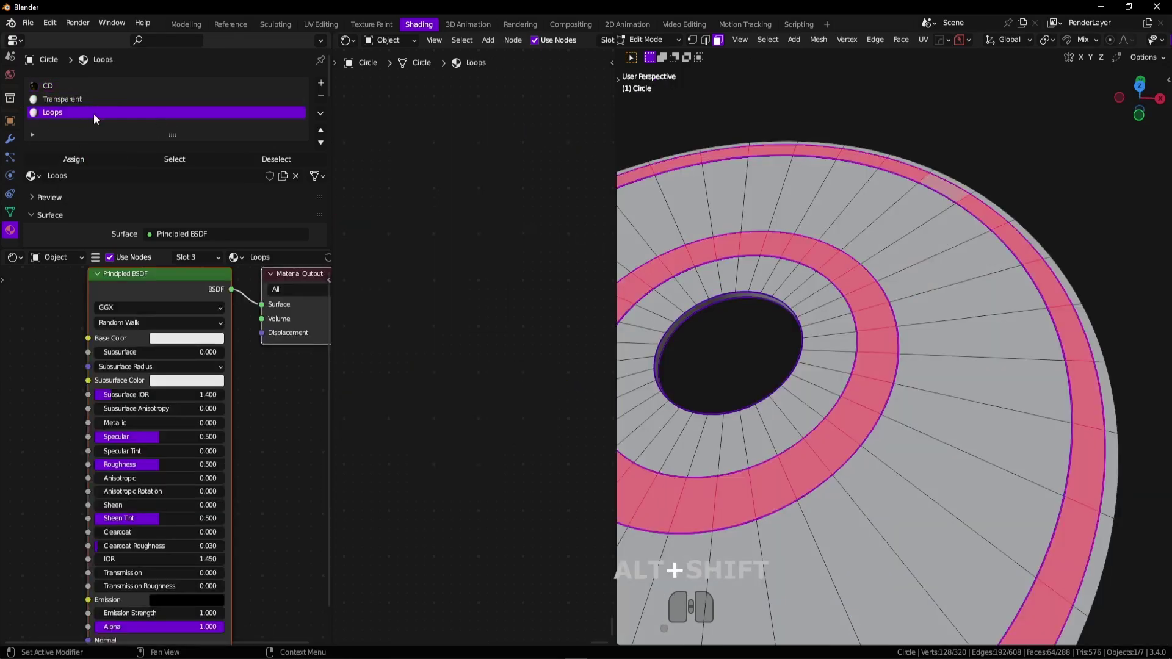
Grow the face selection on the inner and outer raised rings and assign the selected faces the new Loops material.
middle_click_drag(928, 347, 926, 268, "ctrl")
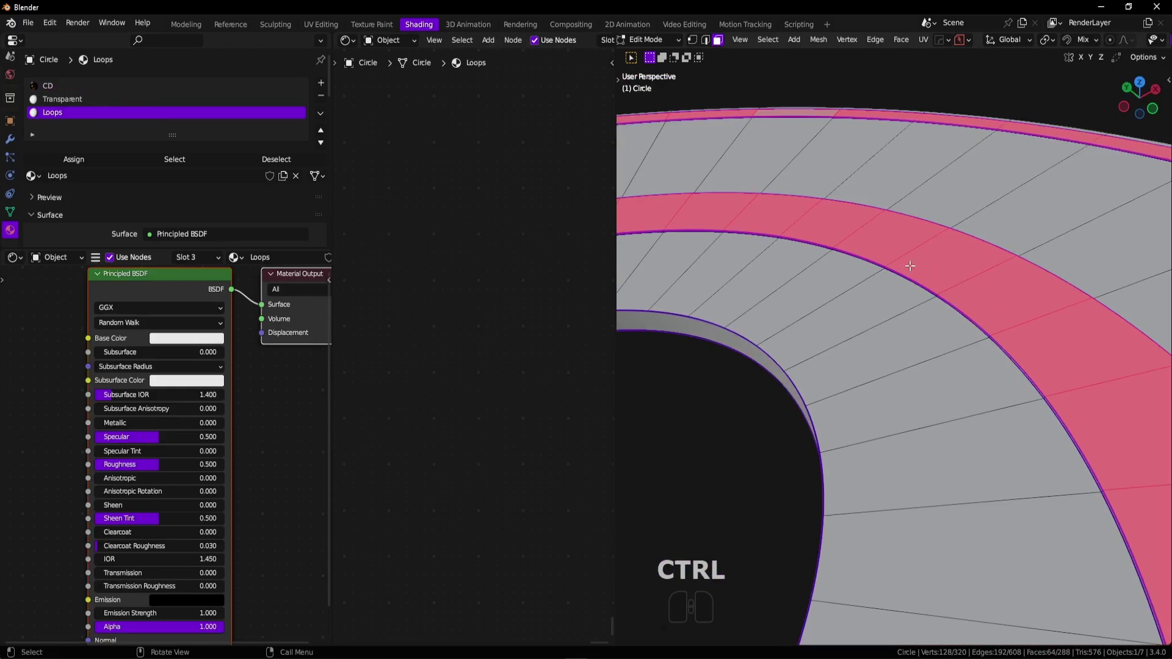
key("ctrl+3")
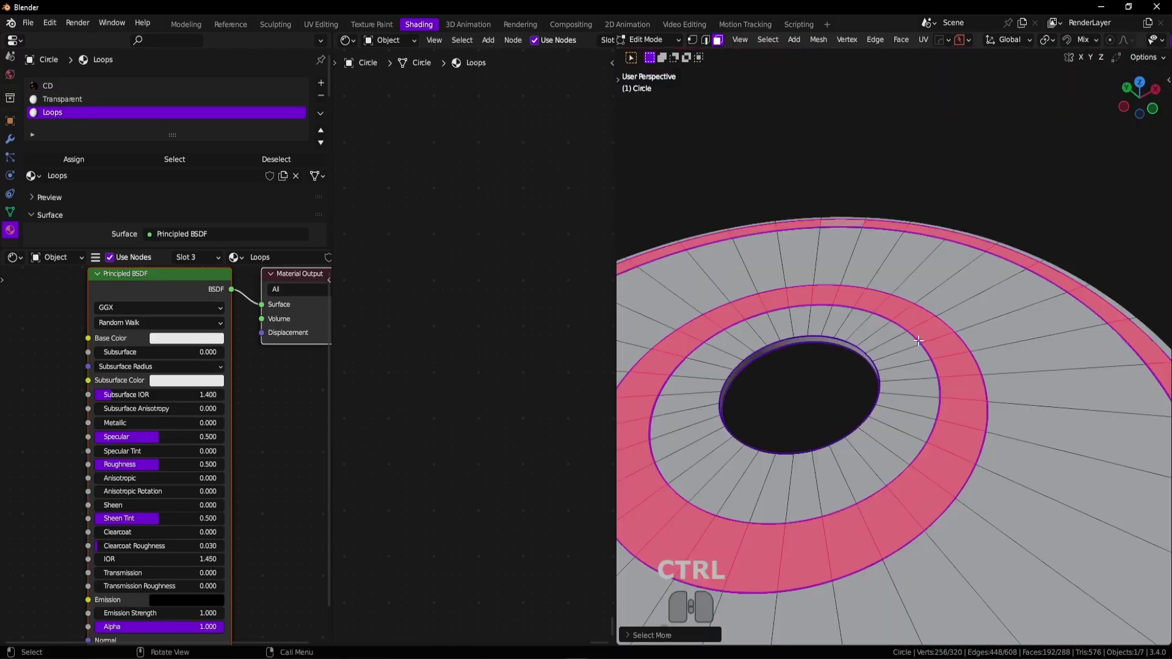
middle_click_drag(967, 432, 3, 208, "ctrl")
left_click(97, 157)
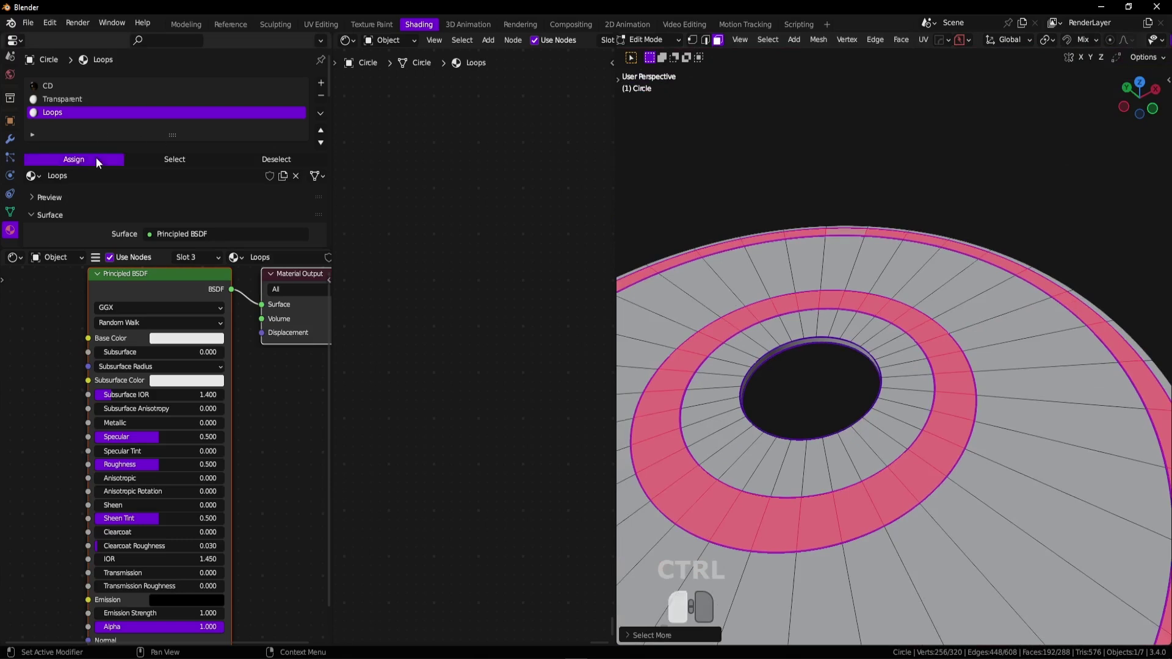
Set the Transparent material's Transmission to 1.000 and lower its Roughness.
left_click(69, 99)
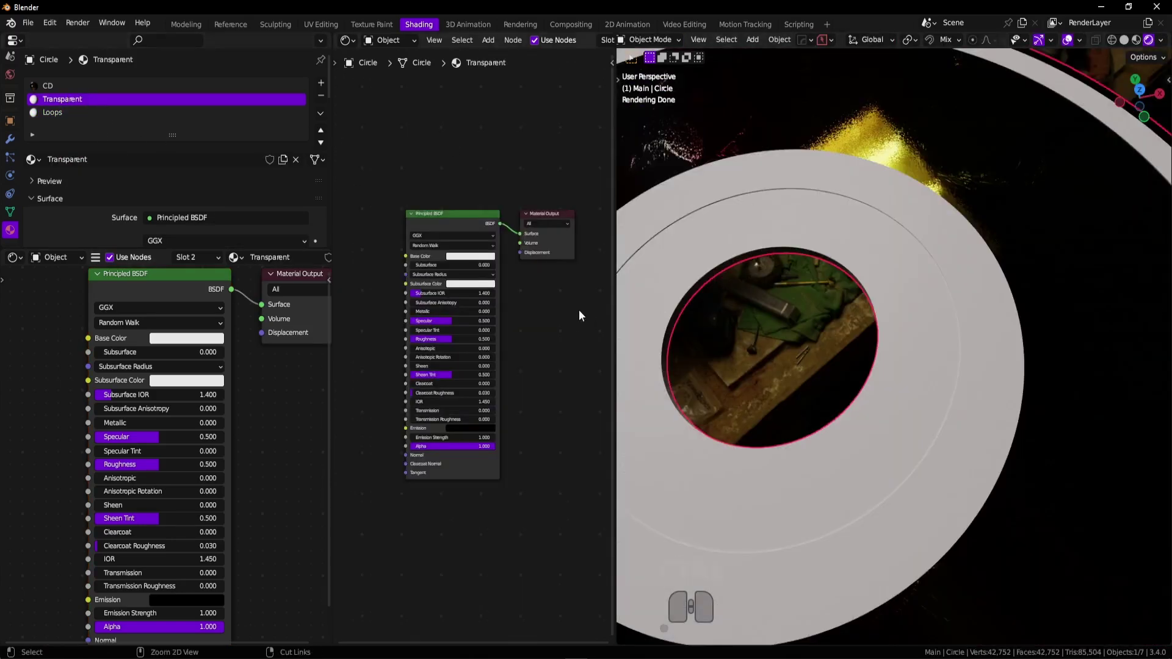
middle_click_drag(580, 315, 360, 147, "ctrl")
left_click_drag(335, 120, 223, 122)
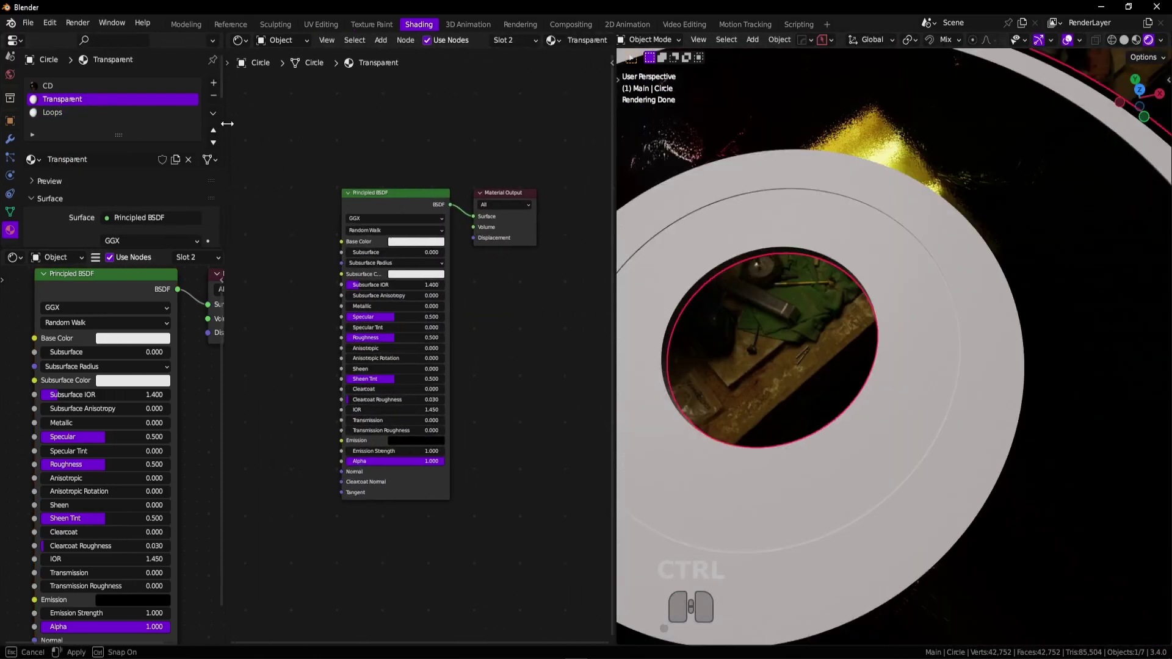
scroll(398, 474, "up", 2)
left_click_drag(335, 452, 721, 464)
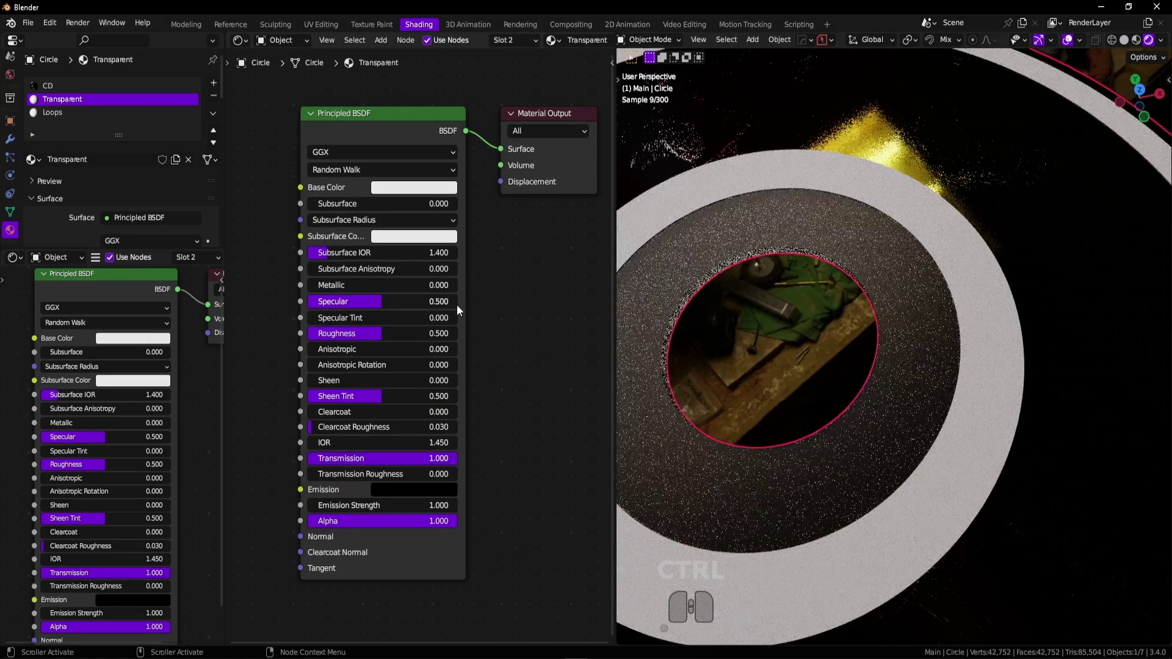
left_click_drag(396, 330, 302, 354)
key("ctrl+z")
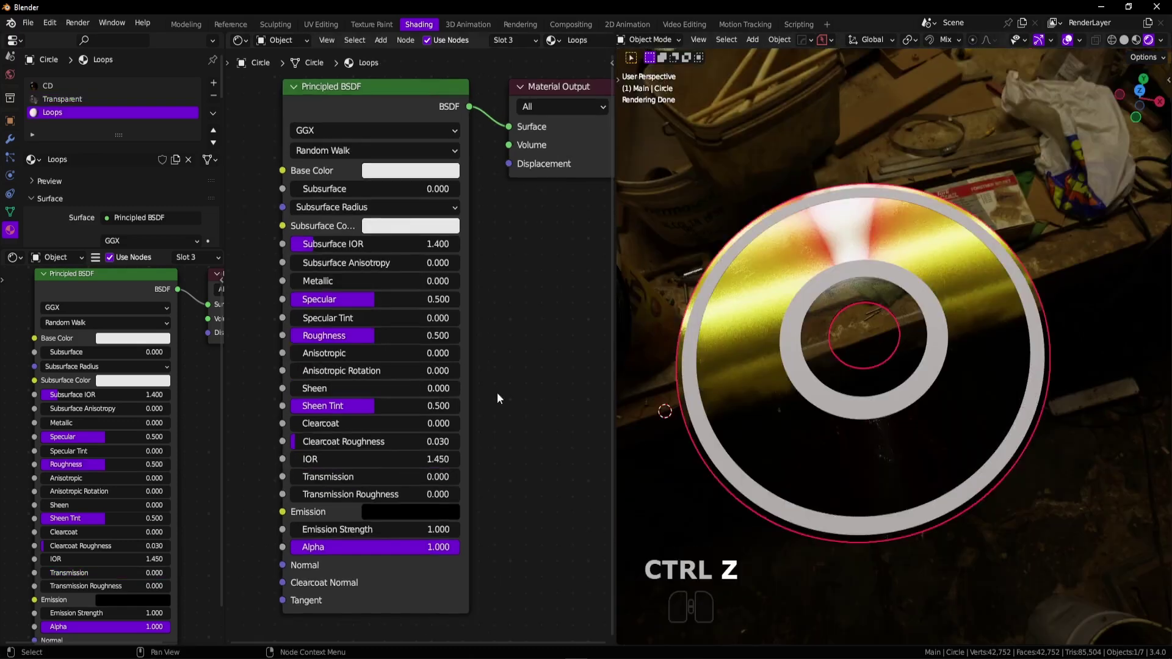
Set the Loops material's Roughness to 0.197 and tint its Base Color light pink.
scroll(414, 354, "up", 1)
left_click_drag(351, 335, 281, 343)
left_click(399, 150)
left_click(406, 140)
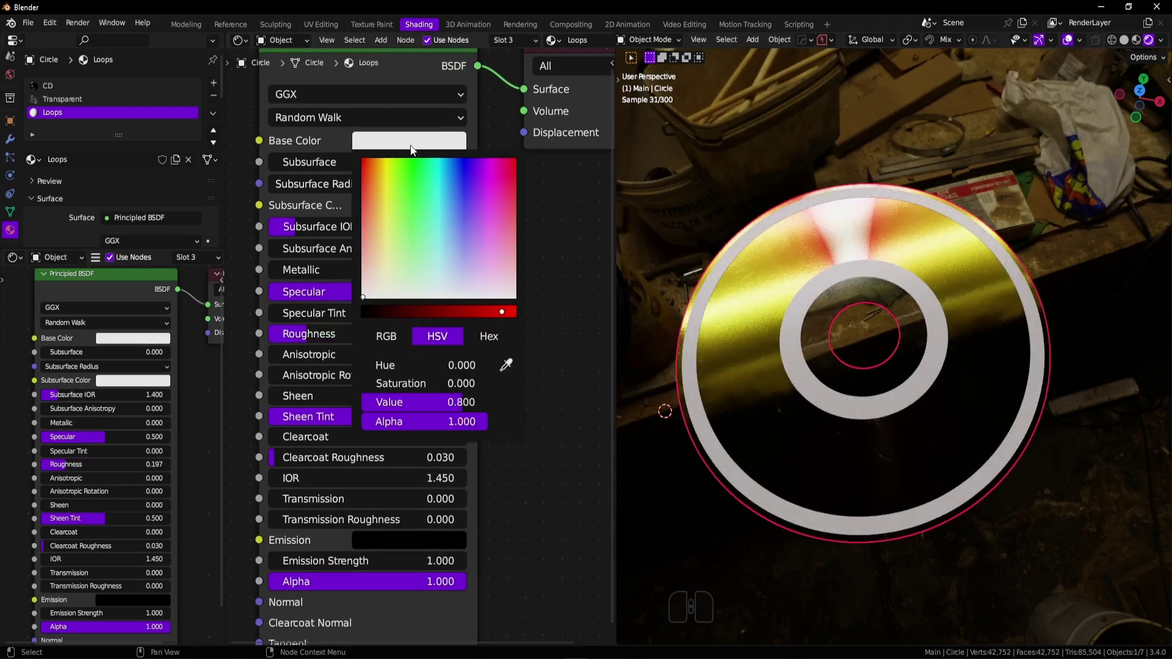
left_click(385, 275)
left_click_drag(384, 273, 486, 281)
Try to cut and crease extra edge loops around the disc's inner raised ring.
middle_click_drag(922, 346, 970, 360, "shift")
key("ctrl+z")
middle_click_drag(971, 361, 964, 326, "shift")
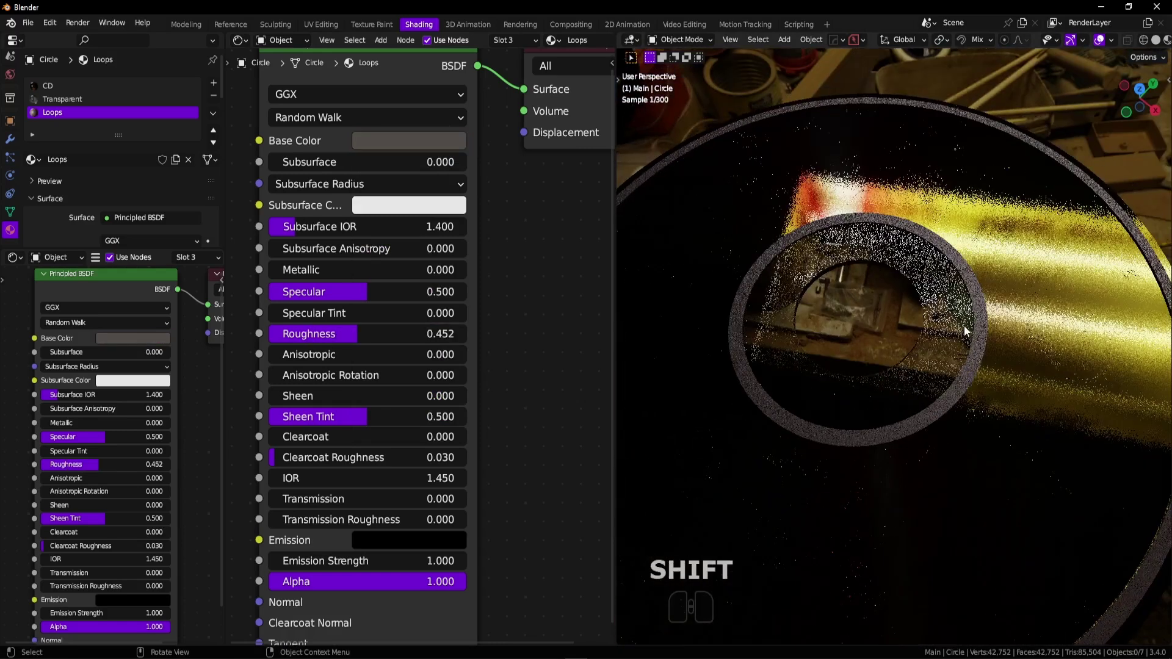
key("ctrl+space")
key("ctrl+r")
left_click(965, 191)
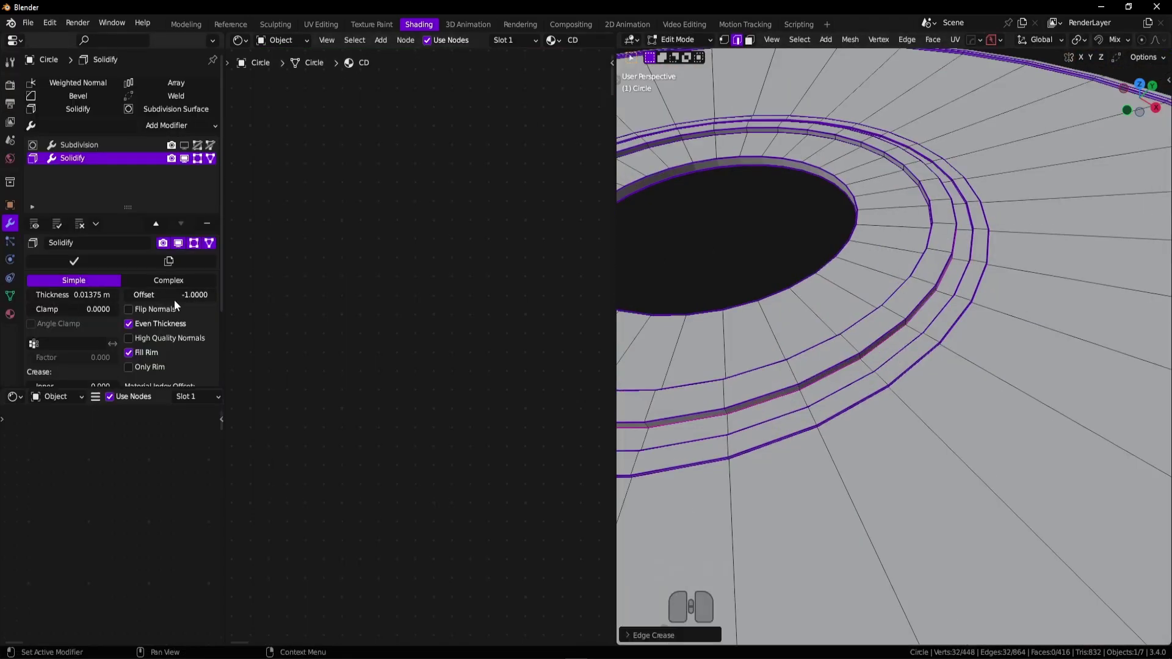
Add two concentric loop cuts between the centre hole and the inner raised ring.
middle_click_drag(657, 309, 934, 251, "ctrl")
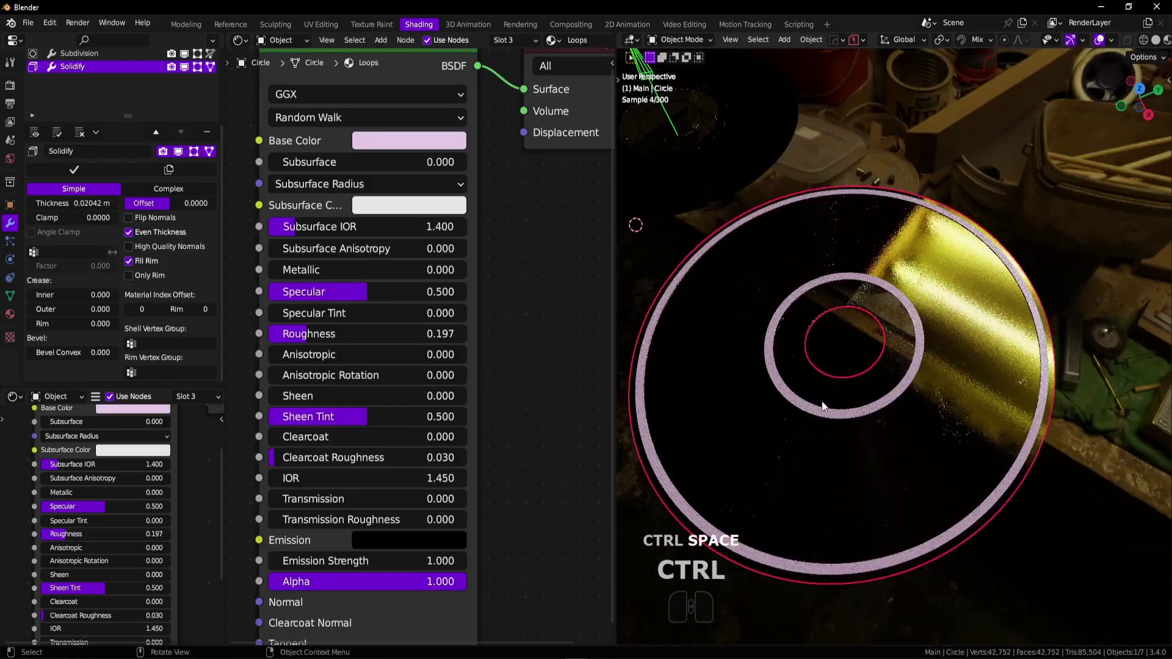
middle_click_drag(919, 415, 901, 335, "ctrl")
middle_click_drag(836, 384, 906, 353, "ctrl")
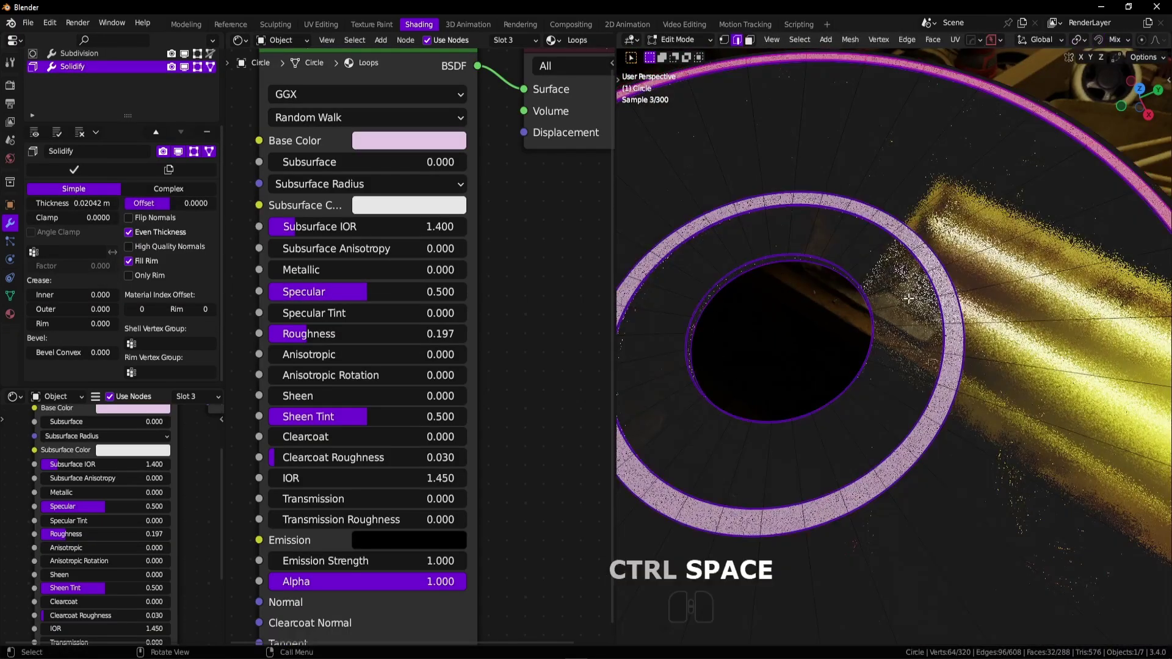
middle_click_drag(867, 348, 888, 335)
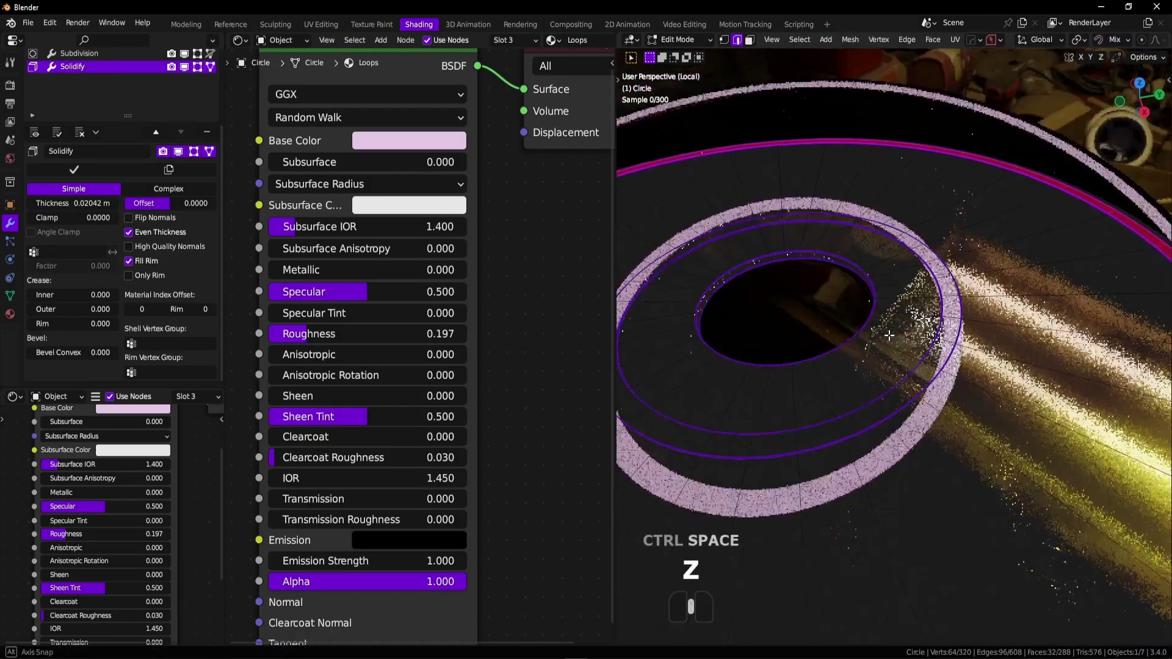
key("ctrl+r")
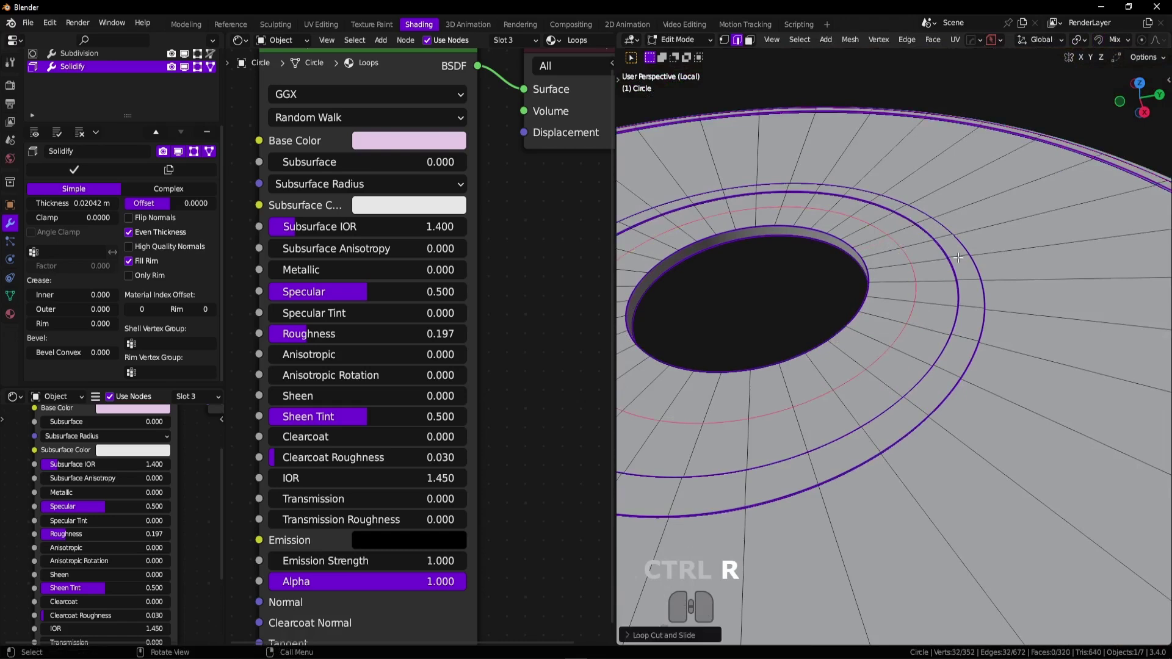
left_click(958, 258)
key("Escape")
key("ctrl+r")
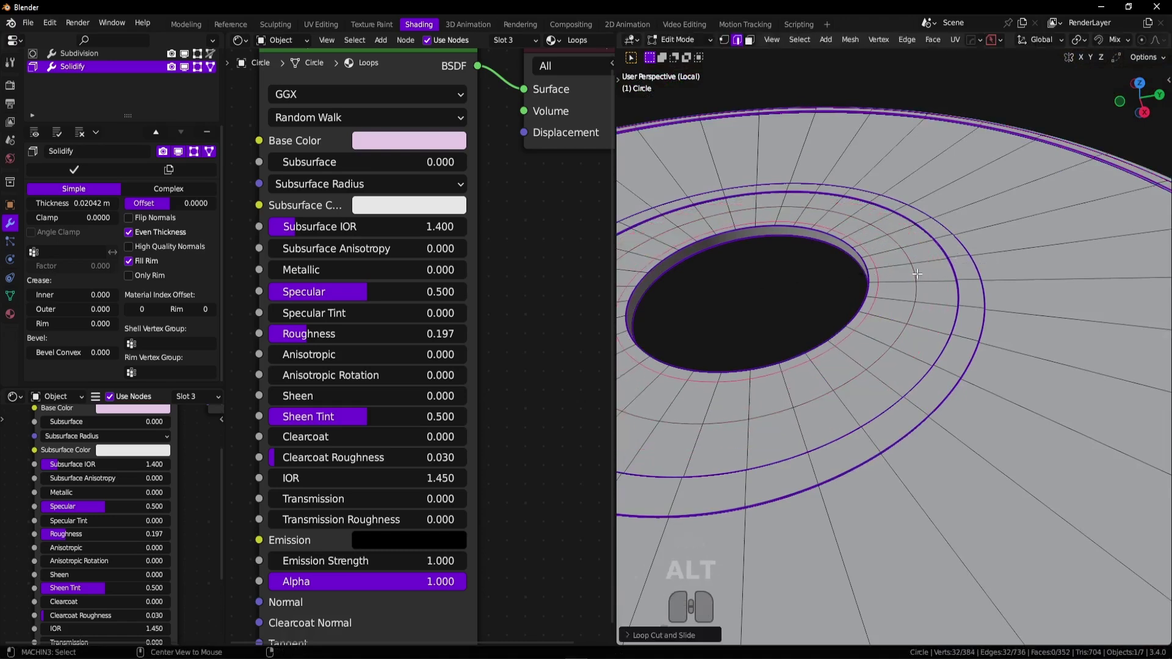
Bevel the new edge loops around the hole and offset them along their normals into a rounded profile.
key("ctrl+b")
left_click(968, 247)
key("alt+s")
left_click(970, 241)
Select an edge loop close to the centre hole and move it along Z to refine the rounded profile.
key("ctrl+space")
left_click(860, 278)
left_click(914, 300, "alt")
key("space")
key("z")
left_click(978, 263)
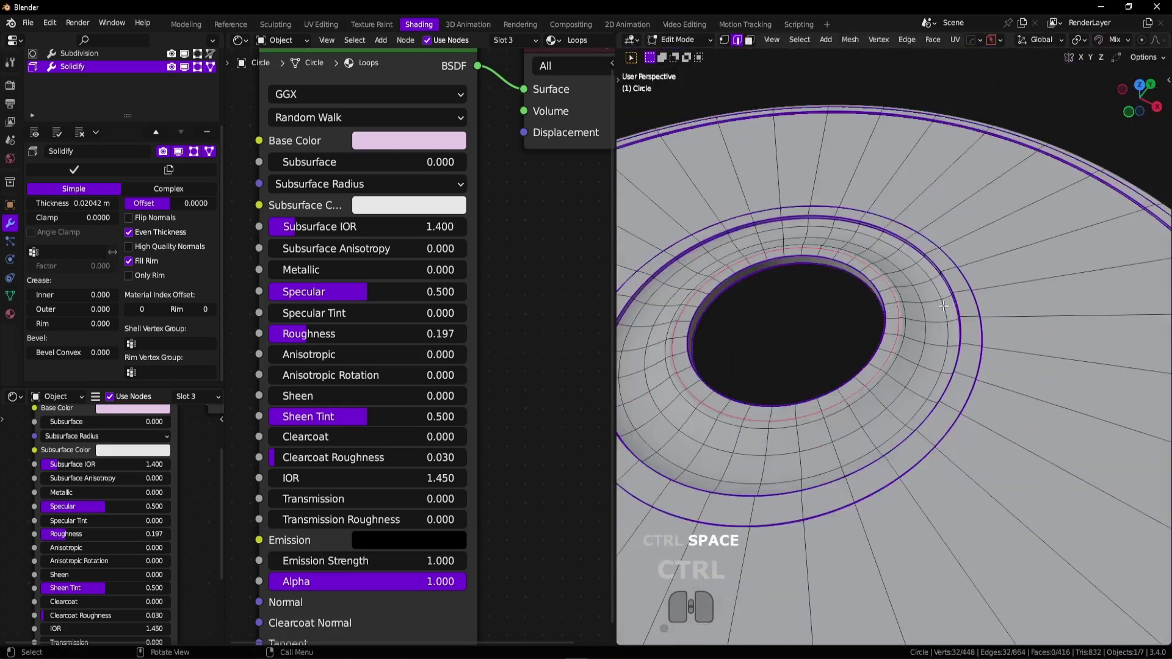
Apply the HOps Sharpen operation to the disc and inspect the transparent centre in the rendered view.
key("z")
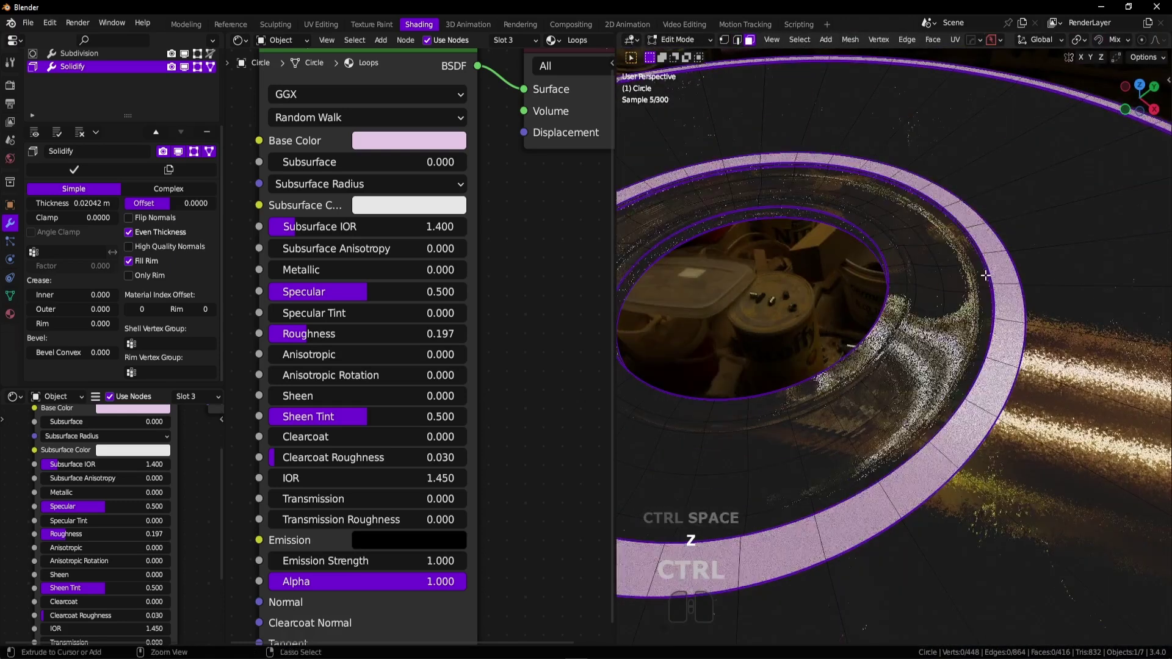
key("q")
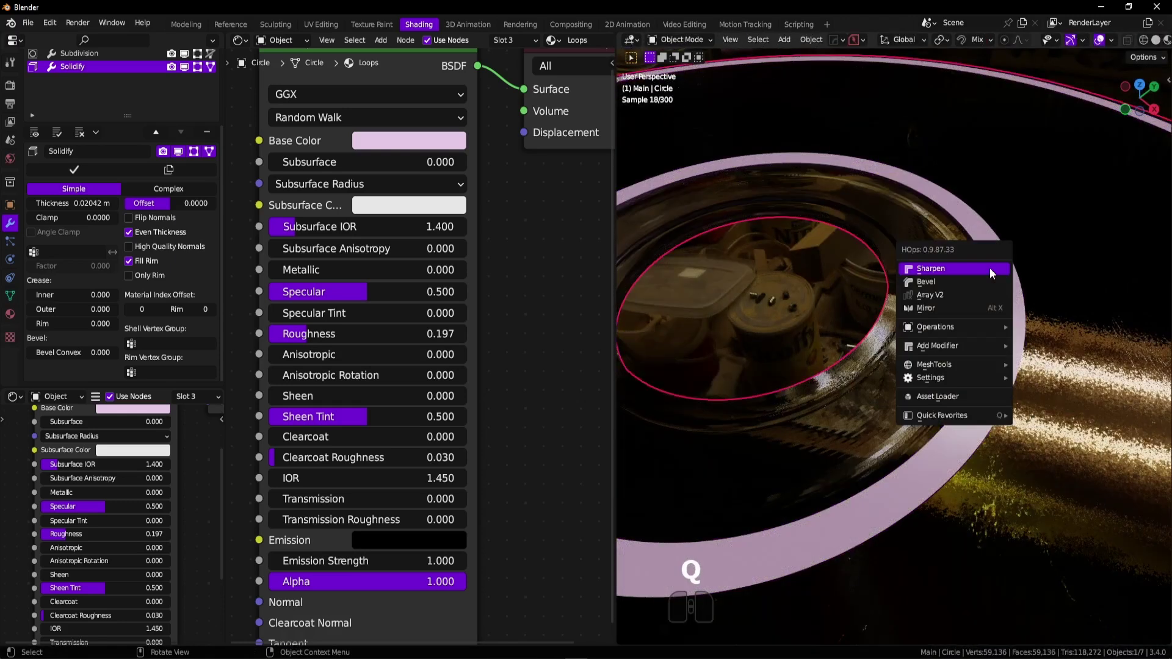
left_click(991, 273, "shift")
middle_click_drag(952, 293, 868, 300, "ctrl")
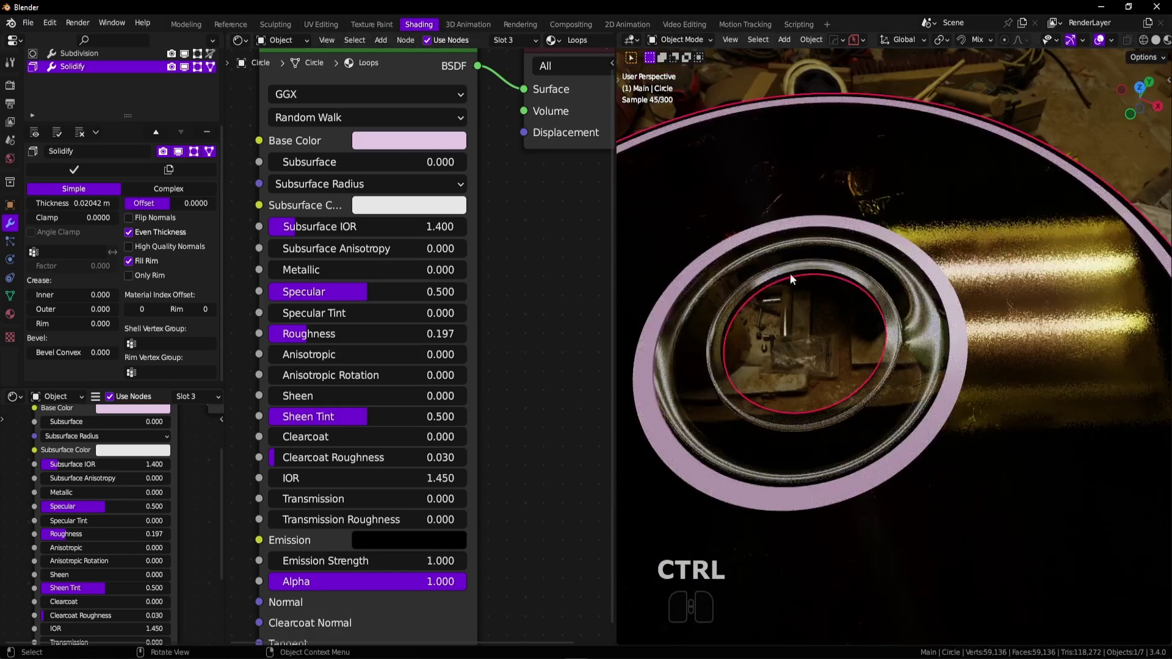
scroll(148, 106, "down", 5, "ctrl")
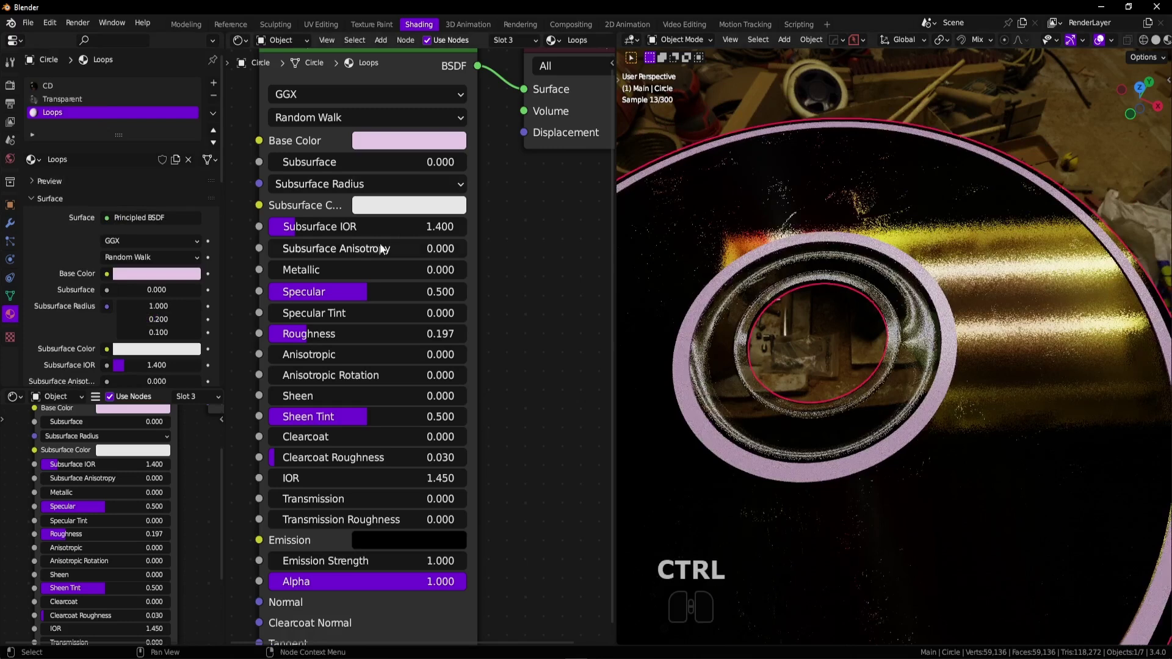
Switch to Quixel Bridge and replace the Fingerprints search with Scratch, limited to the Imperfections category.
scroll(359, 250, "down", 1)
left_click(411, 170)
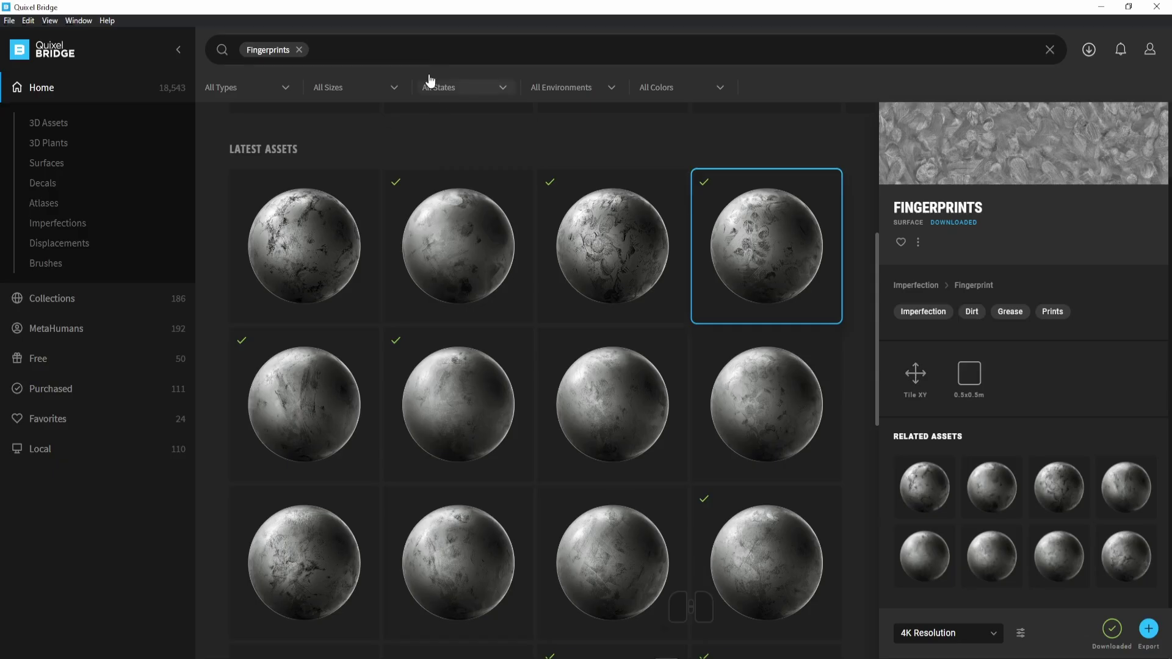
left_click(300, 50)
type("scrat")
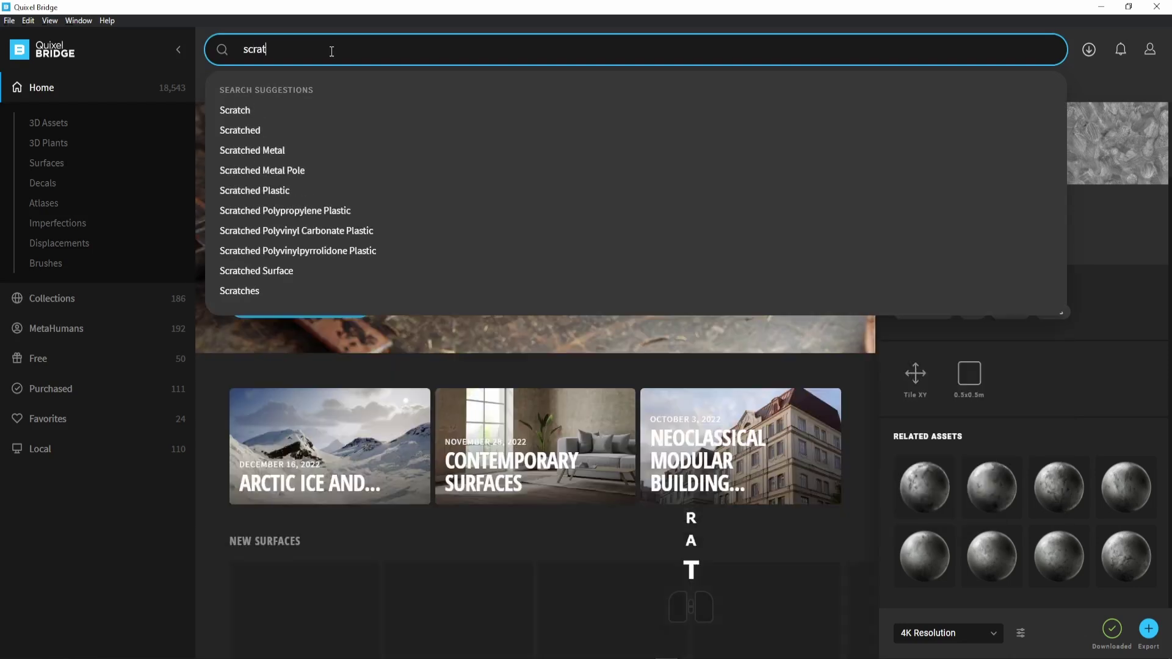
left_click(279, 113)
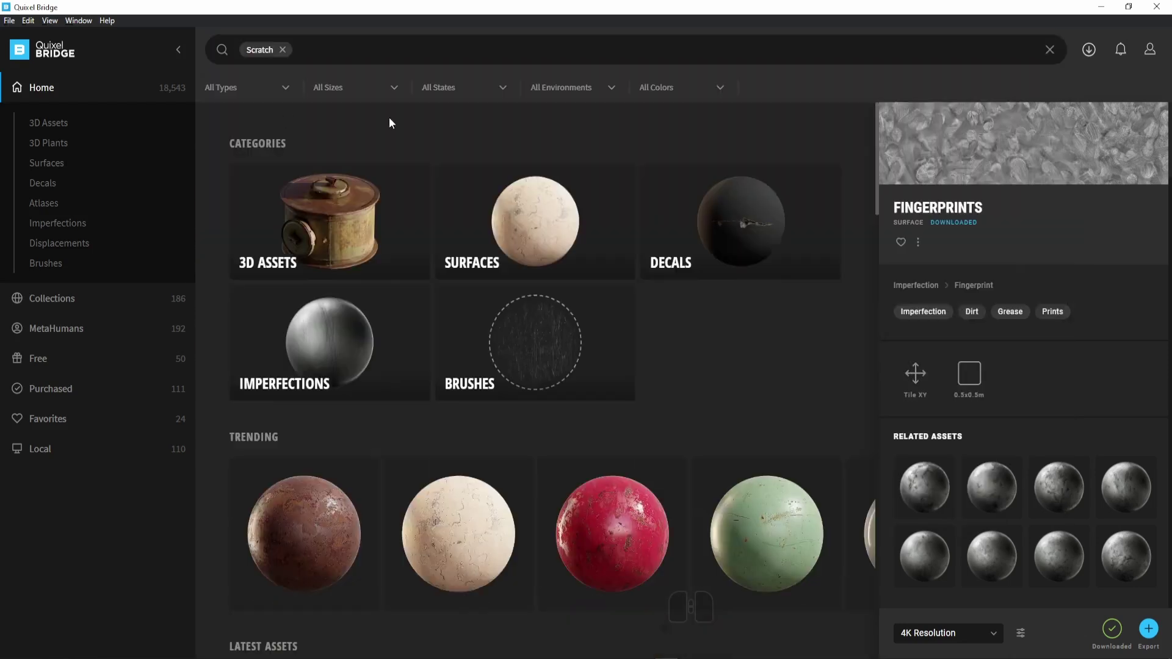
left_click(272, 355)
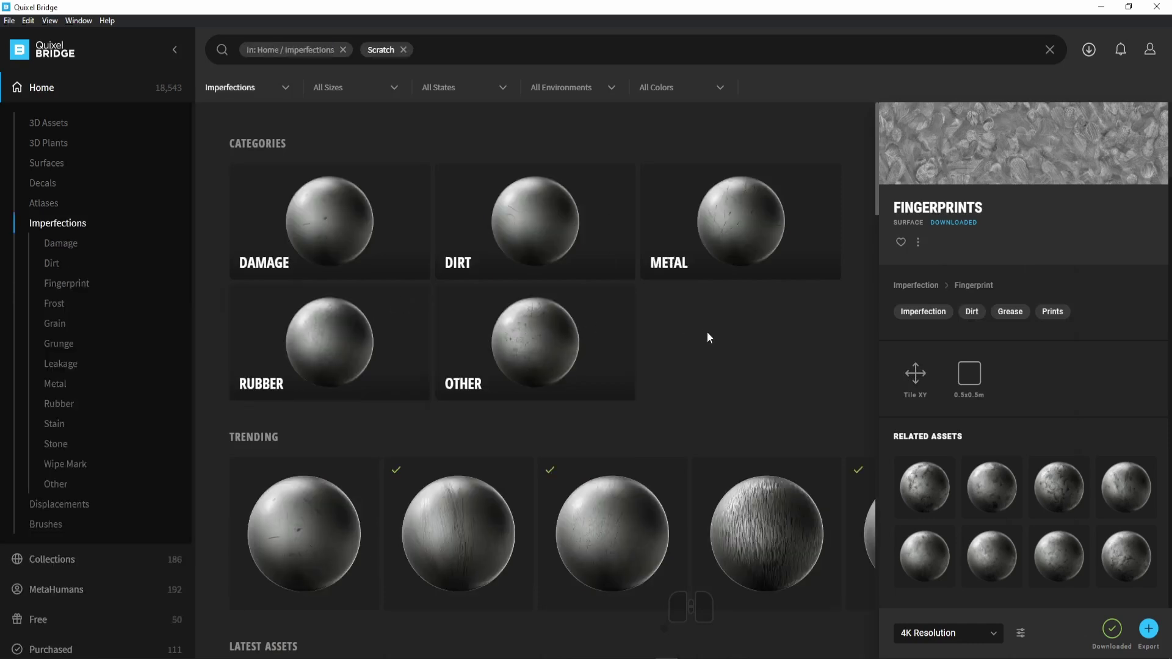
Export the Scratched Metal imperfection at 4K Resolution to Blender and copy its asset ID.
scroll(707, 331, "down", 10)
scroll(760, 268, "down", 5)
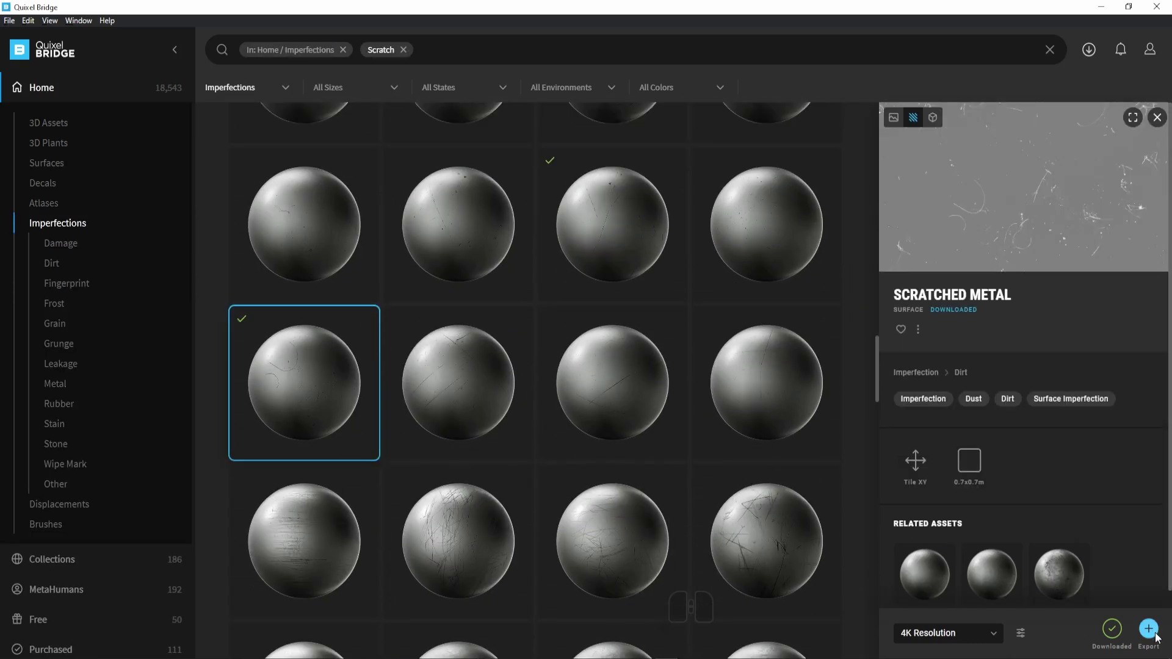
left_click(1154, 633)
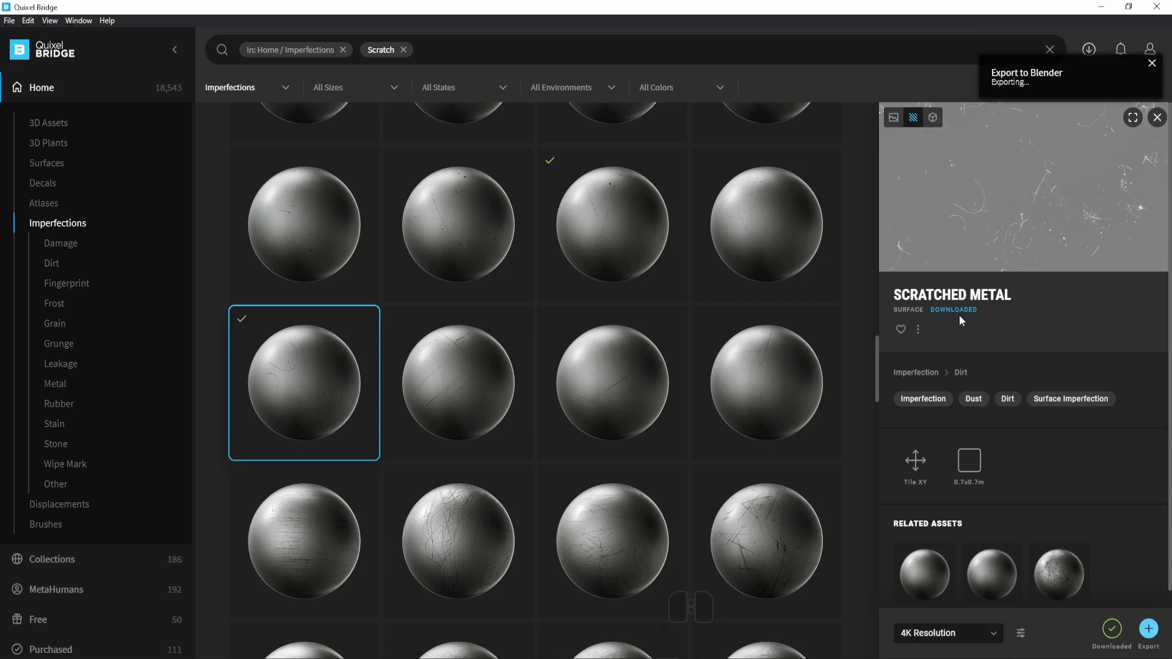
left_click(918, 329)
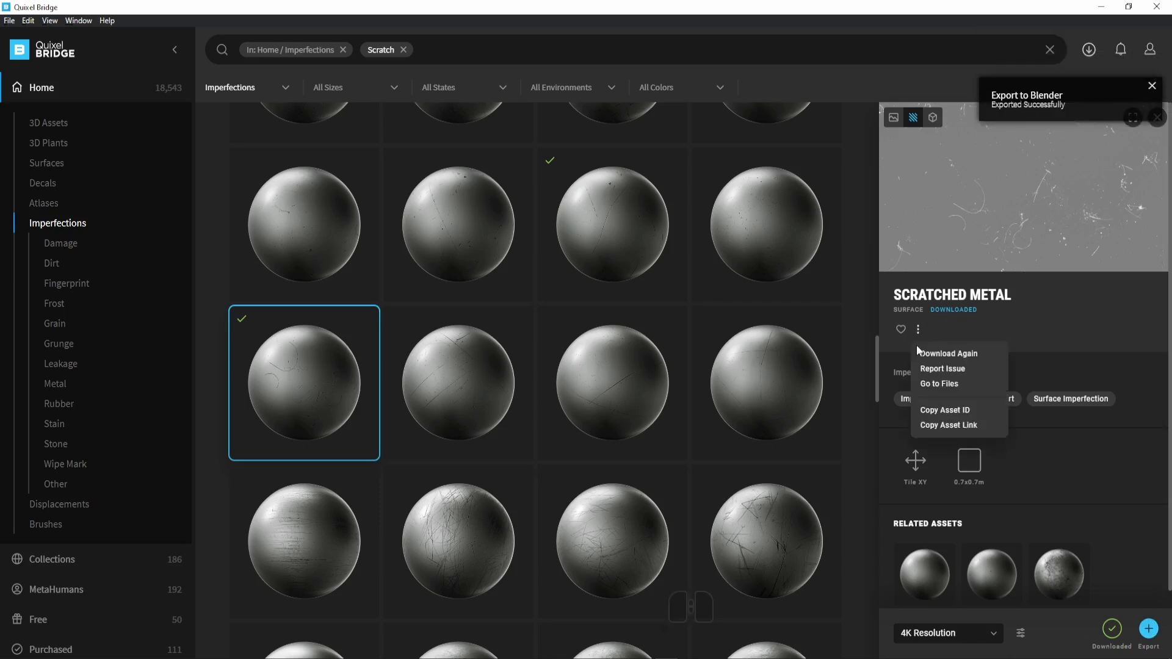
left_click(945, 411)
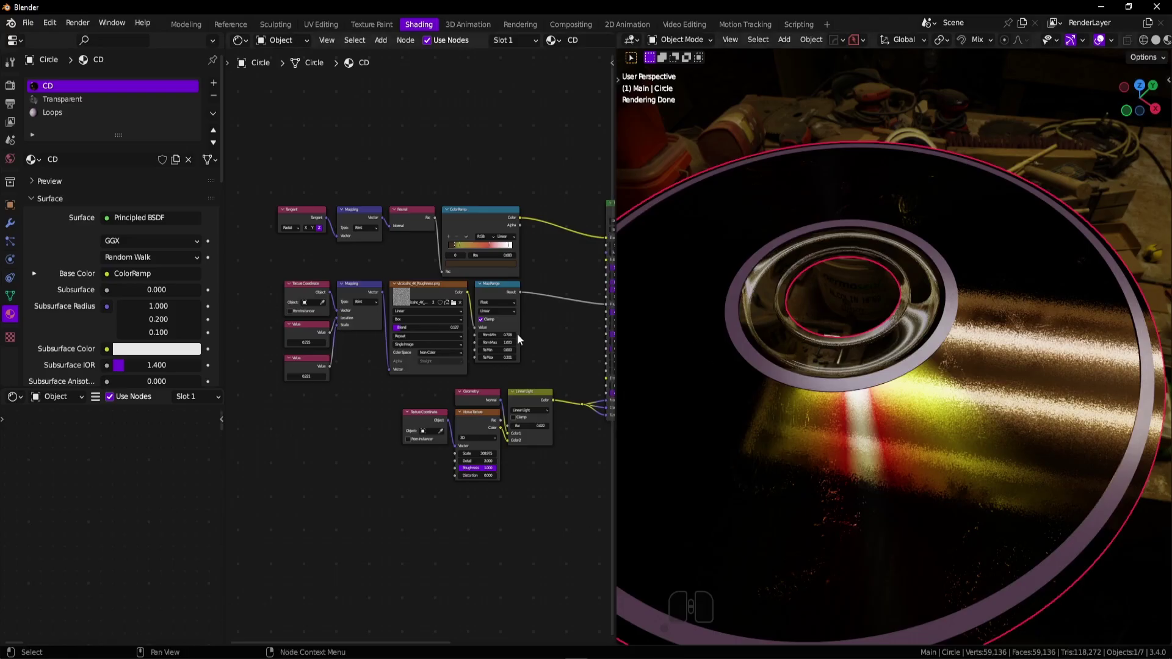
Undo the last two changes and move the noise normal node group farther below the fingerprint roughness chain.
key("ctrl+z")
key("ctrl+z")
left_click_drag(374, 485, 519, 390)
key("g")
left_click(506, 527)
Duplicate the fingerprint roughness chain, replace the copy's image with uh4rdfkc_4K_Roughness.png and preview its Map Range output.
left_click_drag(280, 395, 503, 290)
key("shift+d")
key("ctrl+v")
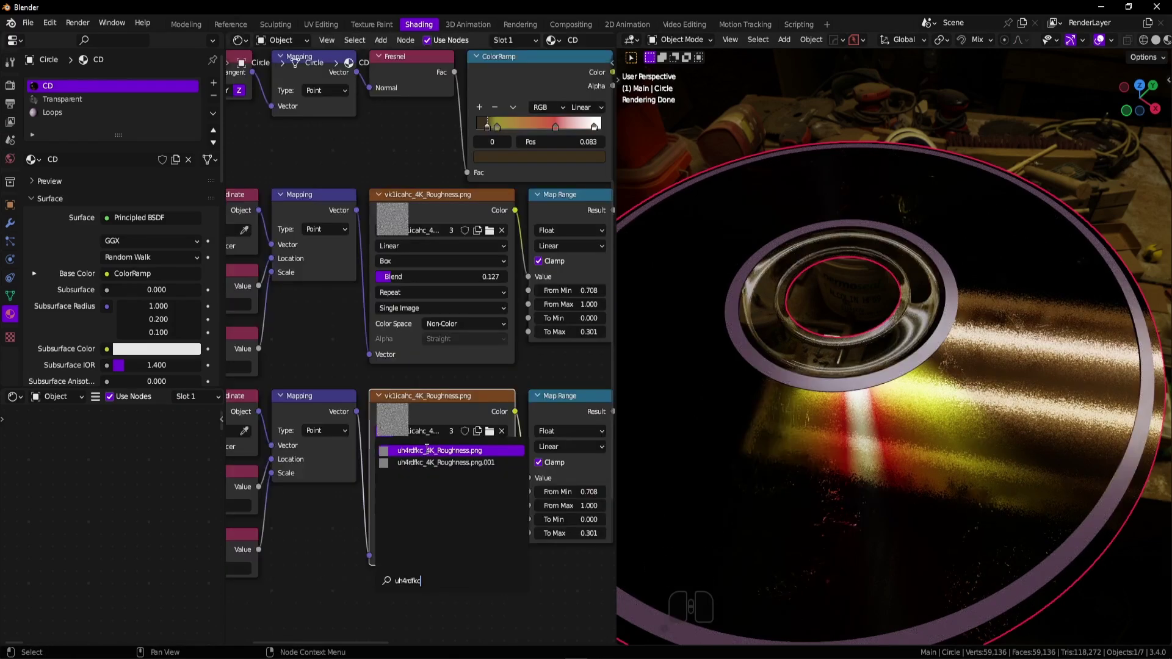
left_click(427, 450)
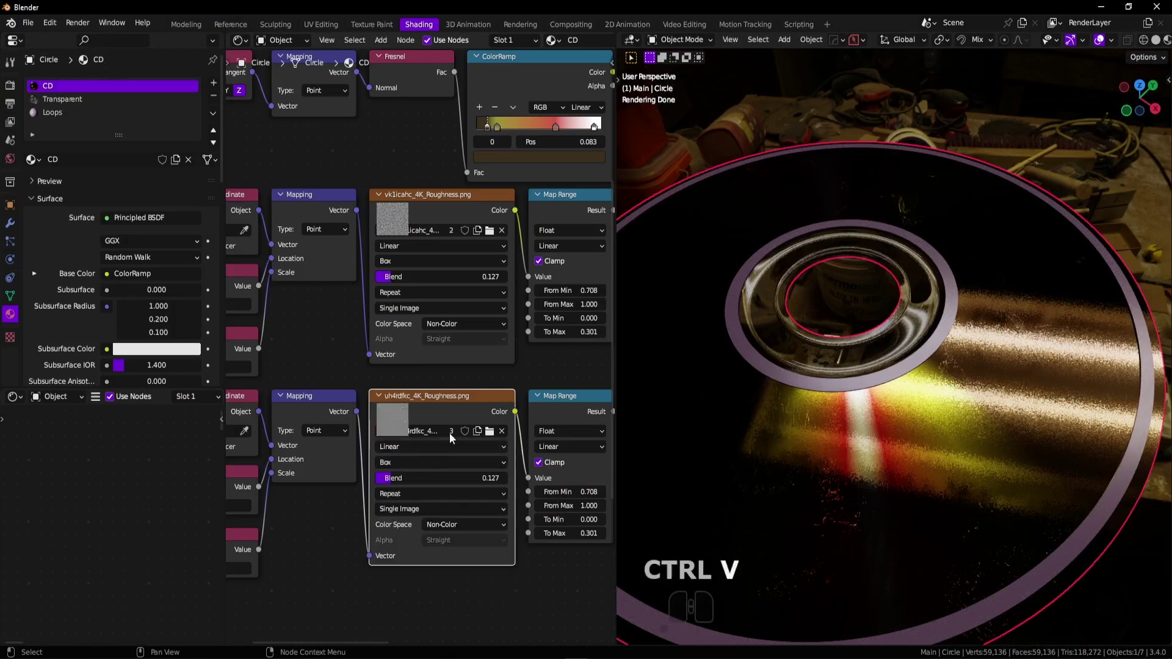
left_click(548, 406, "ctrl+shift")
middle_click_drag(483, 398, 387, 398, "shift")
scroll(388, 399, "down", 4)
middle_click_drag(518, 321, 514, 324, "shift")
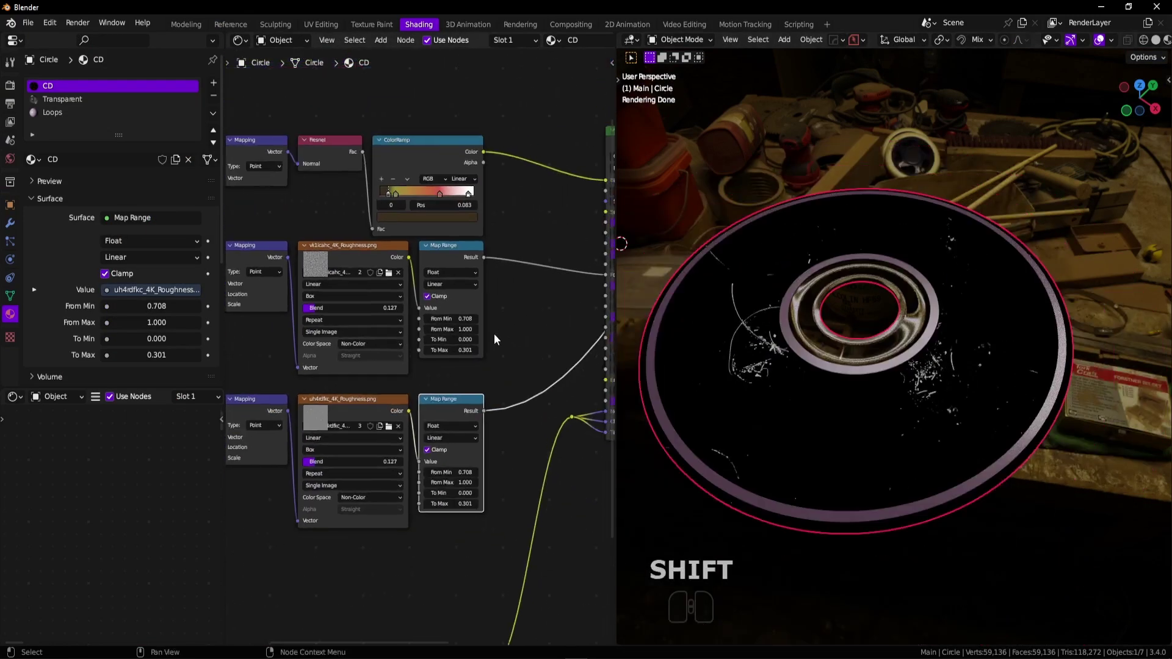
Insert a Math node set to Add before Roughness and feed it both the fingerprint and scratch Map Range outputs.
key("shift+a")
mouse_move(493, 333)
mouse_move(486, 412)
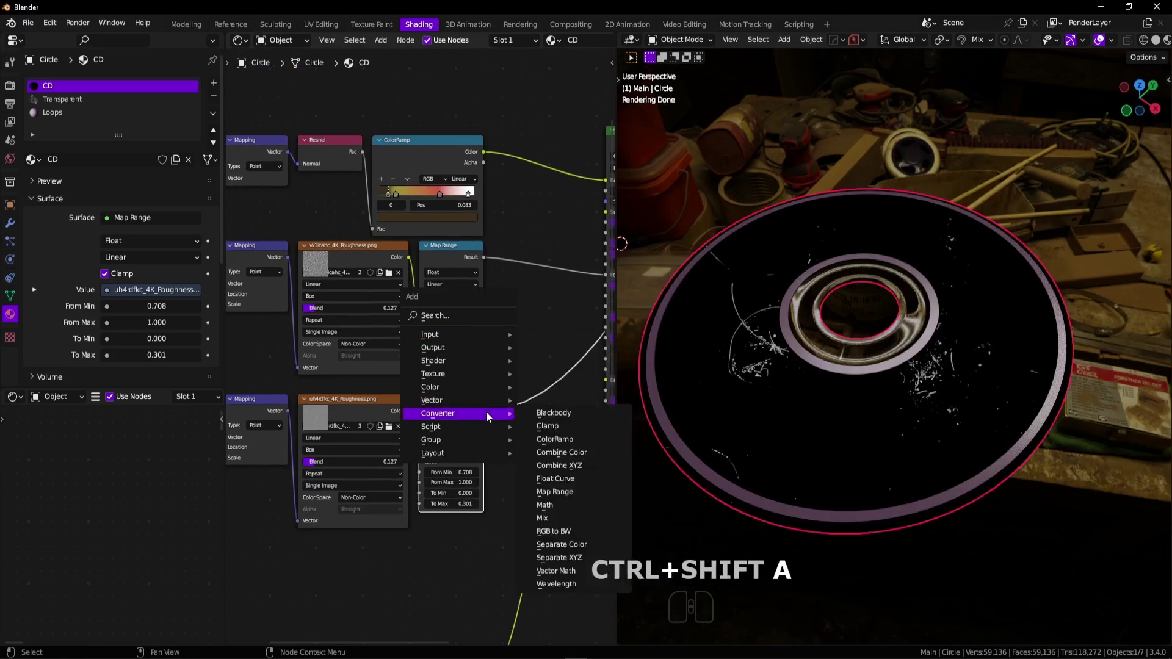
left_click(547, 507)
left_click(530, 255)
middle_click_drag(530, 255, 439, 275, "shift")
middle_click_drag(439, 276, 439, 242, "ctrl")
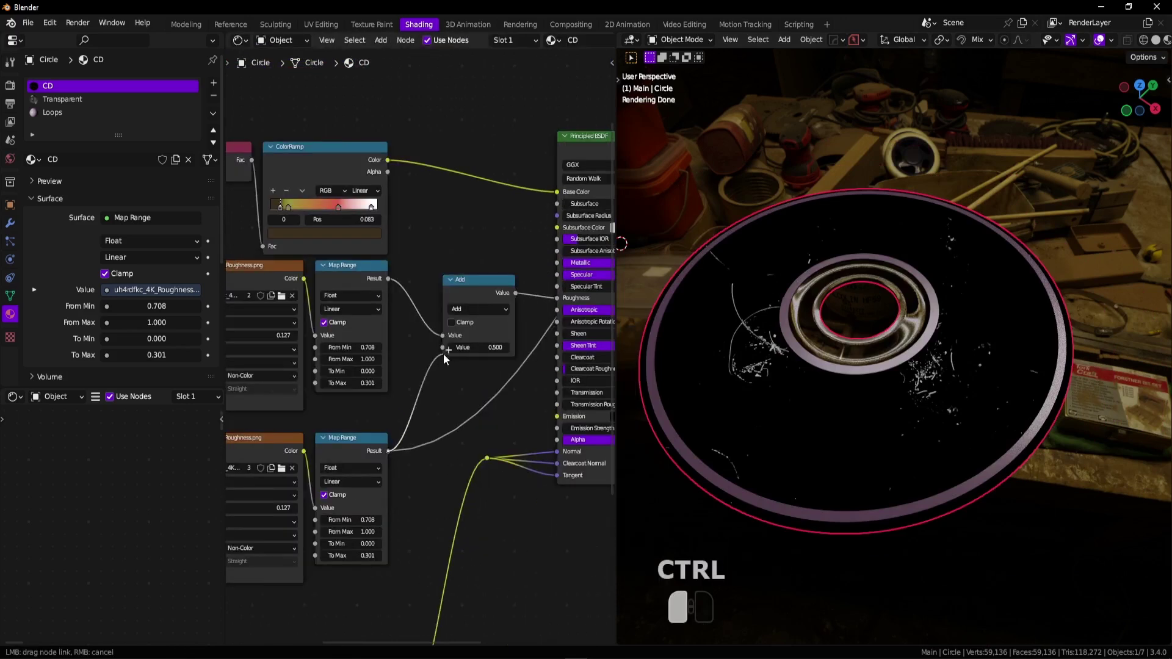
left_click_drag(482, 314, 469, 335)
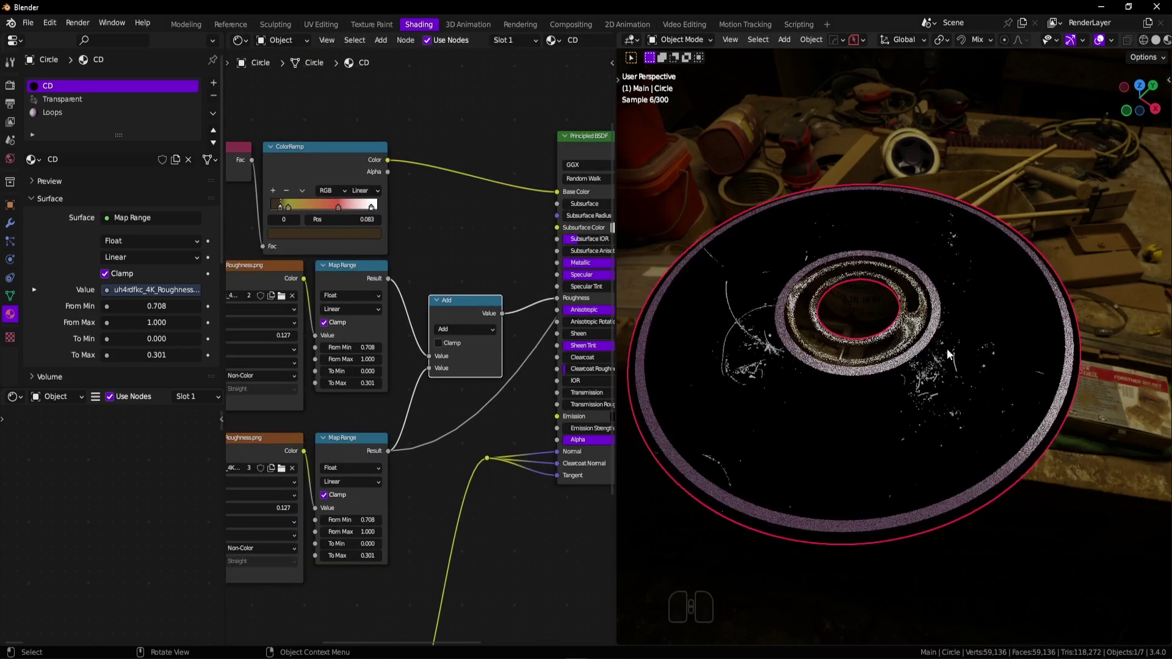
Compare the fingerprint Map Range, scratch Map Range and combined Add outputs by previewing each on the disc.
left_click(361, 287, "ctrl+shift")
left_click(361, 450, "ctrl+shift")
left_click(362, 287, "ctrl+shift")
left_click(364, 446, "ctrl+shift")
left_click(462, 313, "ctrl+shift")
left_click(356, 274, "ctrl+shift")
left_click(364, 442, "ctrl+shift")
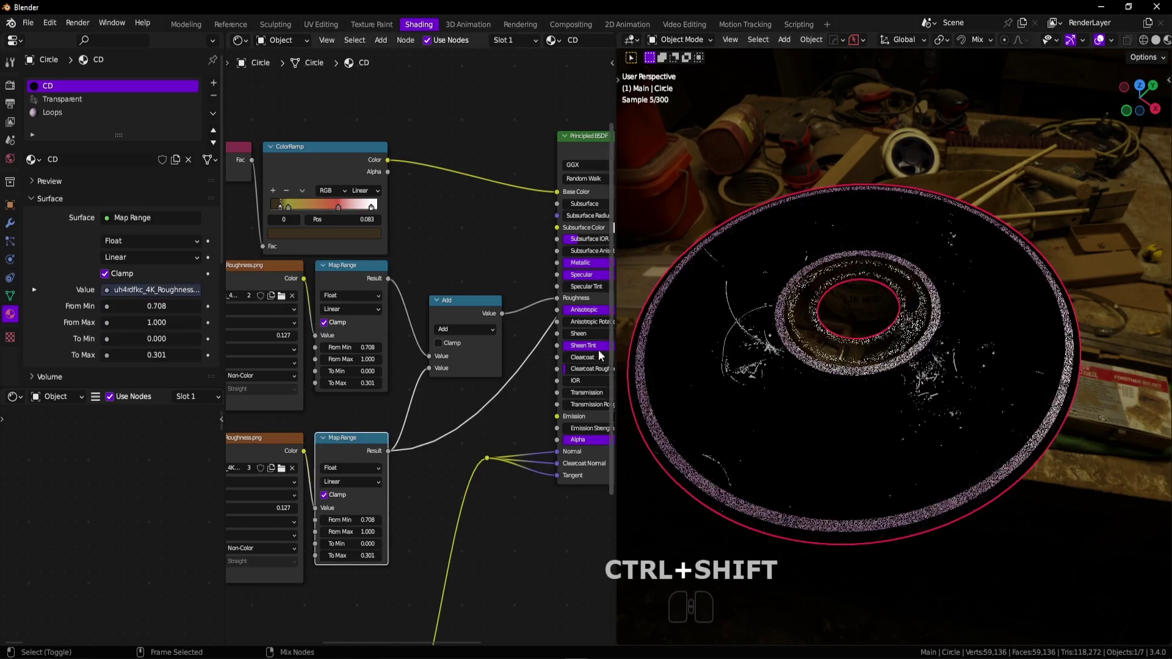
left_click(454, 311, "ctrl+shift")
scroll(989, 378, "up", 3)
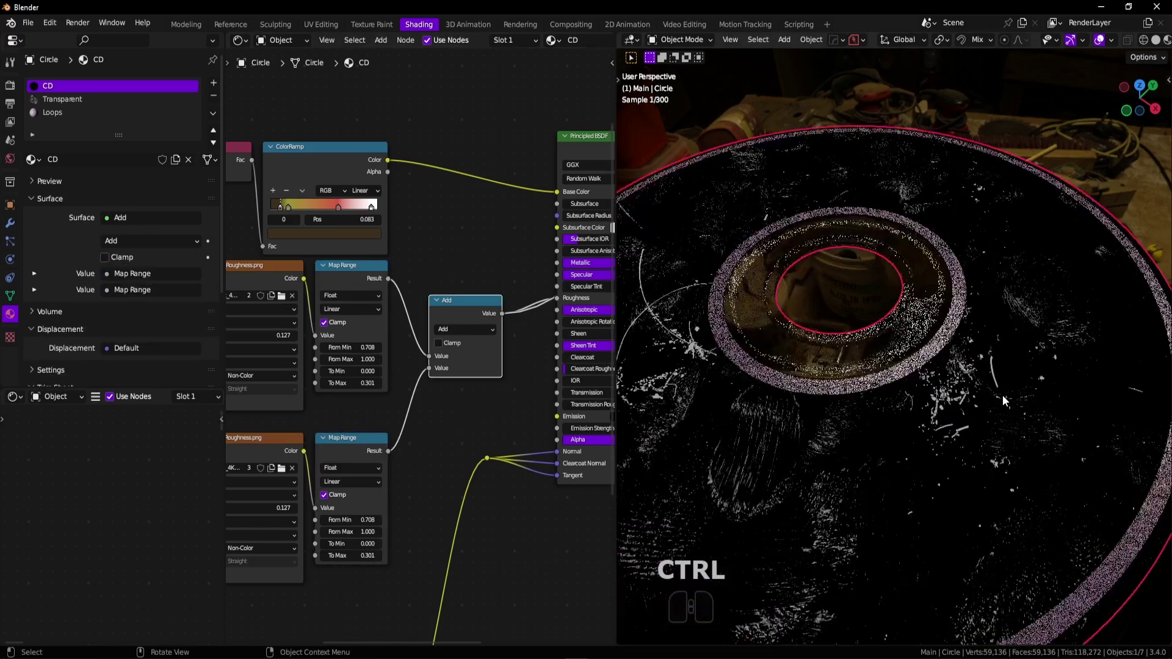
middle_click_drag(931, 446, 1001, 432, "shift")
Set the scratch mapping's scale value to 0.226 and its location value to 0.596.
middle_click_drag(400, 427, 399, 455, "ctrl")
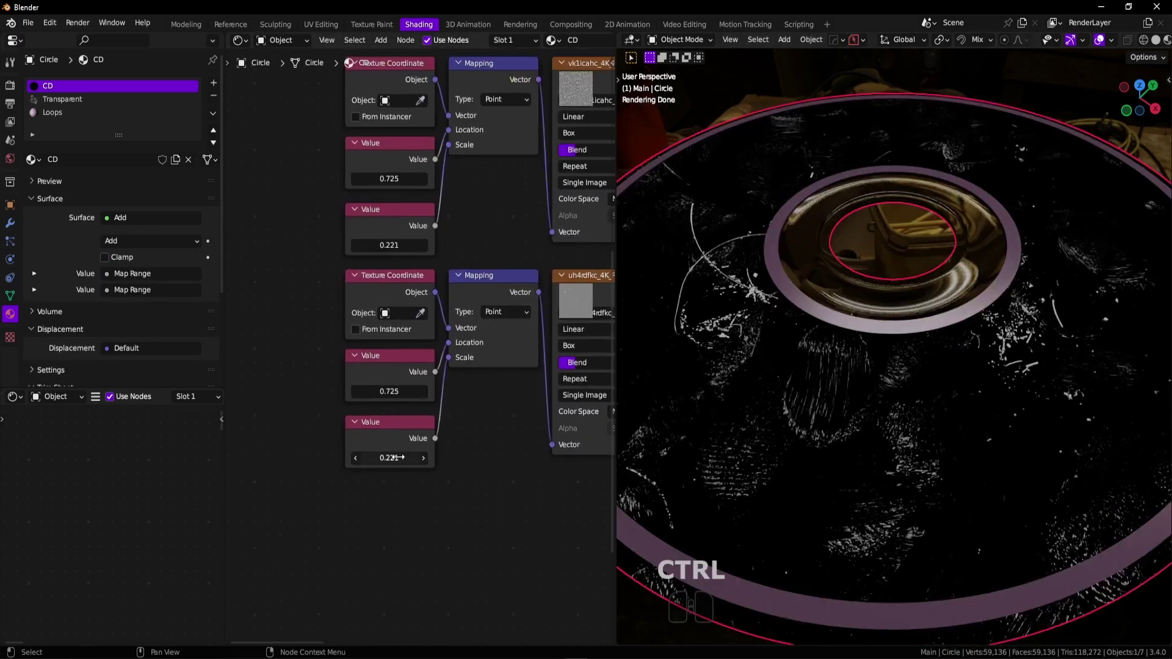
mouse_move(390, 458)
left_mouse_down("shift")
mouse_move(374, 460)
mouse_move(392, 458)
left_mouse_up("shift")
left_click_drag(384, 392, 370, 398, "shift")
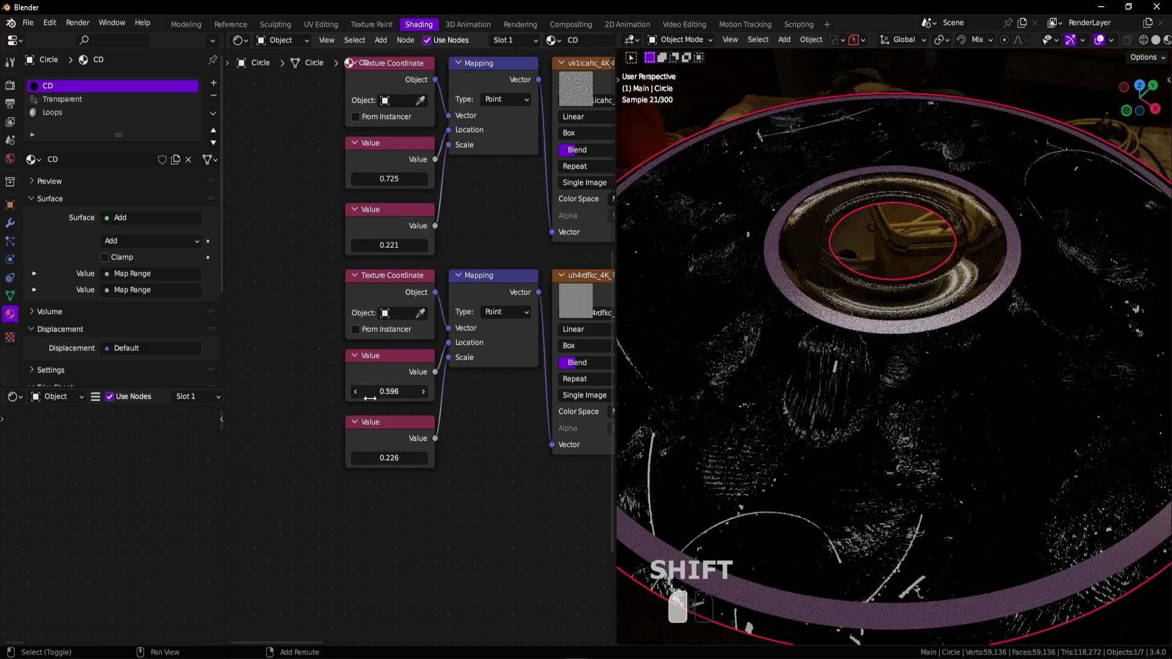
Set To Max on the scratch texture's Map Range to 0.148.
middle_click_drag(574, 333, 459, 380, "shift")
middle_click_drag(524, 352, 521, 369, "ctrl")
middle_click_drag(586, 390, 395, 367)
mouse_move(456, 435)
left_mouse_down("shift")
mouse_move(444, 437)
mouse_move(454, 436)
left_mouse_up("shift")
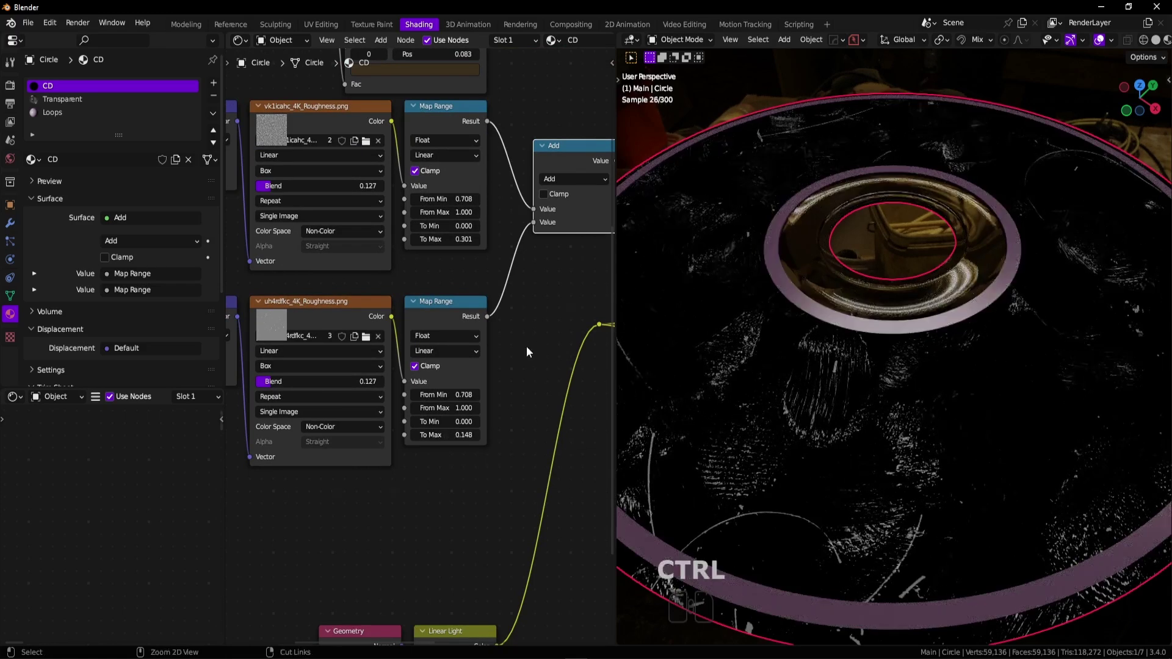
middle_click_drag(456, 436, 389, 403, "ctrl")
Preview the Principled BSDF again and mute the noise normal node group.
left_click(495, 185, "ctrl+shift")
middle_click_drag(929, 298, 967, 475, "ctrl")
middle_click_drag(449, 317, 510, 440, "ctrl")
middle_click_drag(504, 479, 398, 506, "ctrl")
left_click_drag(301, 531, 432, 578)
key("m")
middle_click_drag(848, 432, 944, 421)
middle_click_drag(943, 421, 954, 389, "shift")
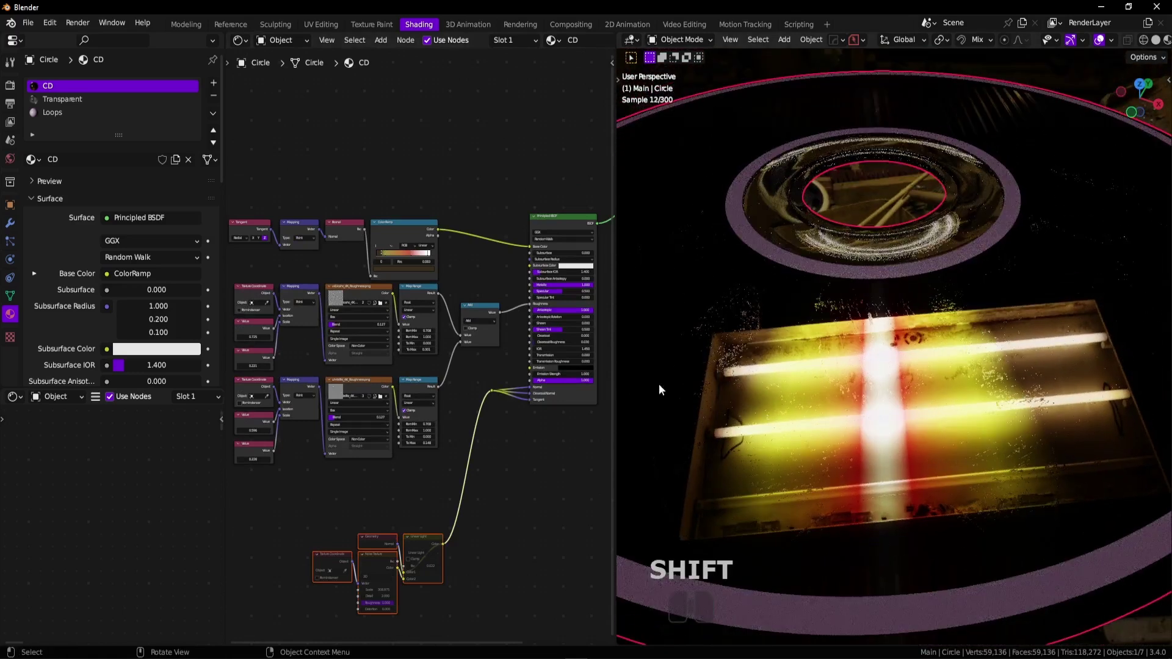
Switch to Quixel Bridge, compare the downloaded Scratched Metal imperfections and select one to use as the bump scratch map.
middle_click_drag(291, 348, 318, 396, "ctrl")
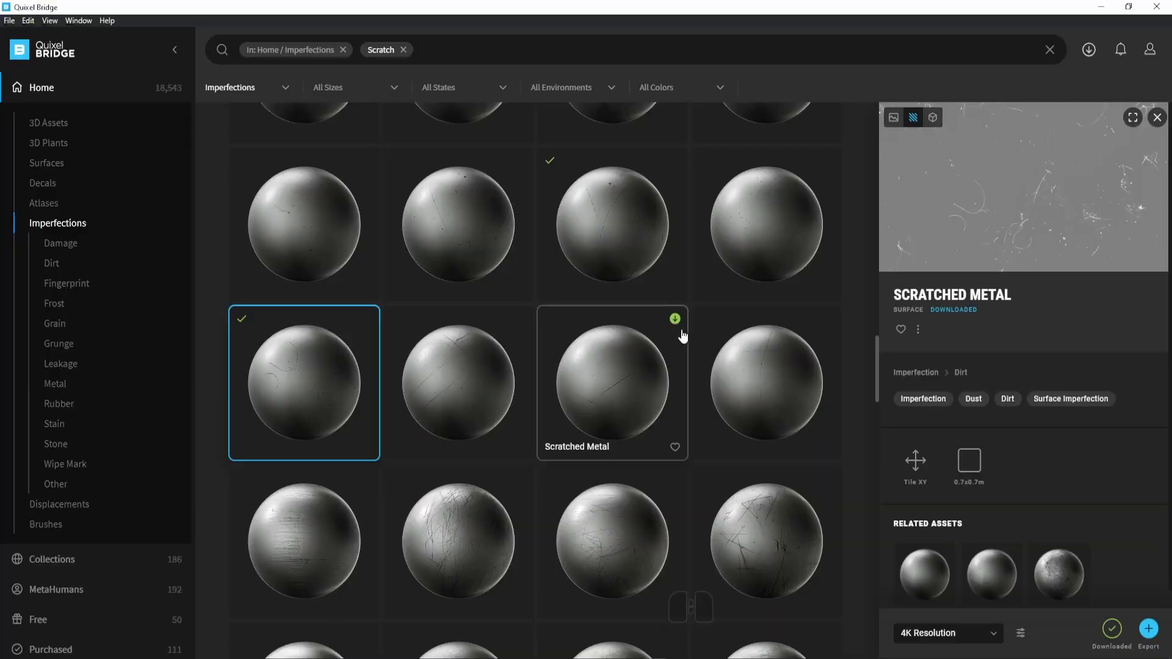
scroll(702, 361, "down", 2)
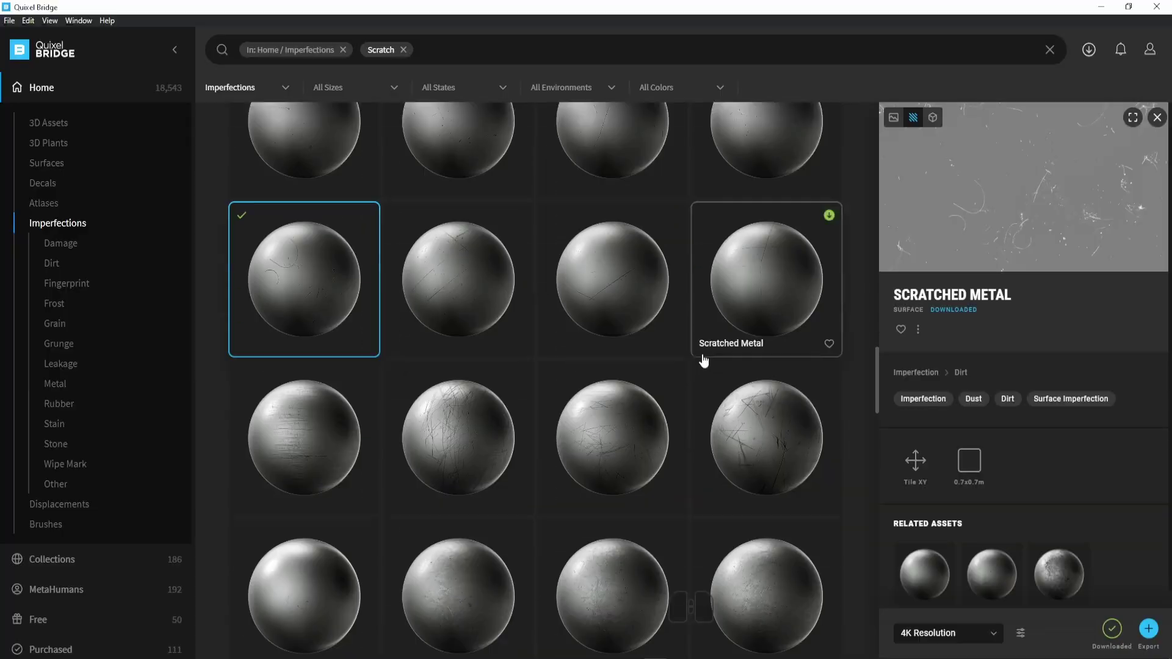
scroll(779, 404, "down", 3)
scroll(727, 419, "up", 9)
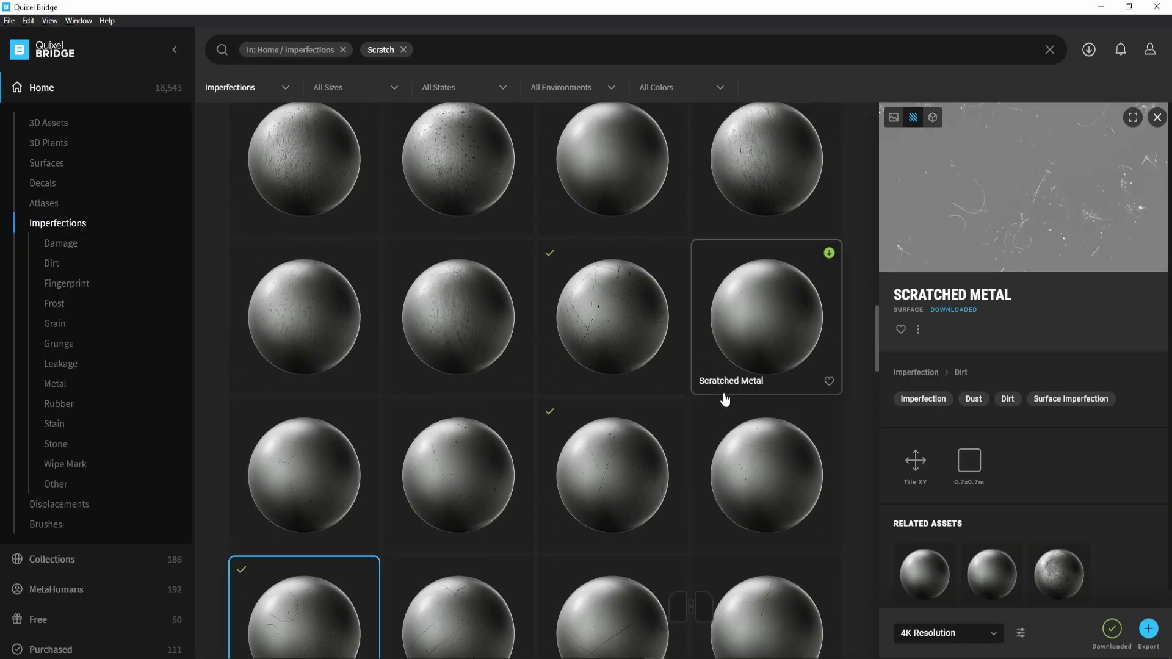
left_click(622, 333)
scroll(665, 330, "down", 3)
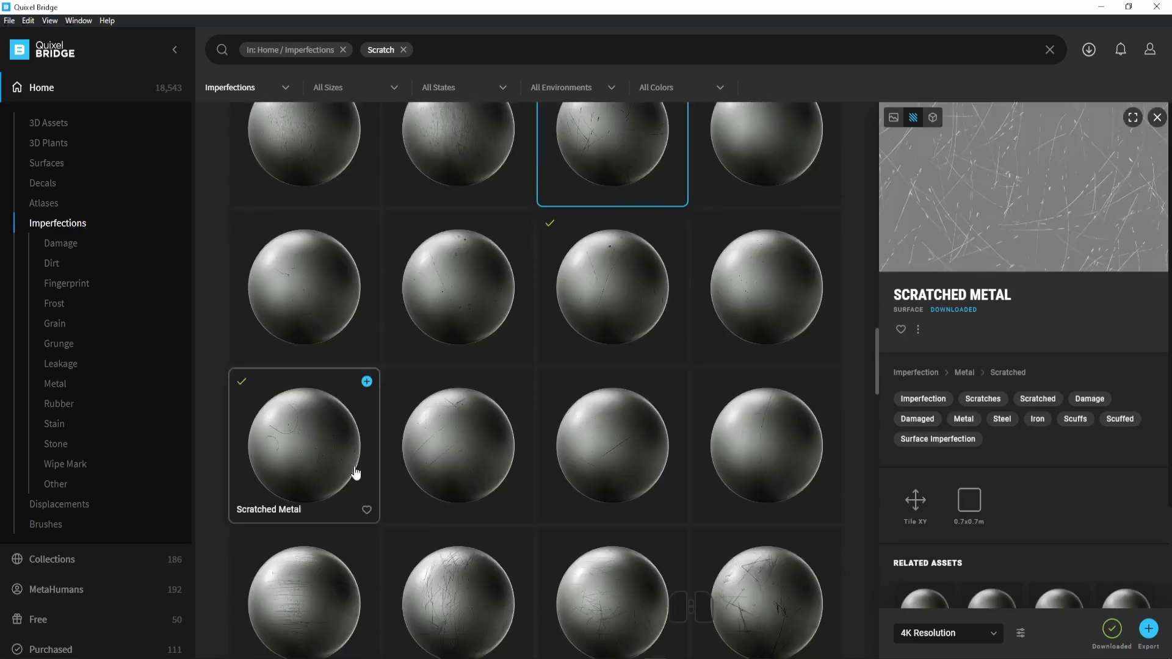
left_click(329, 447)
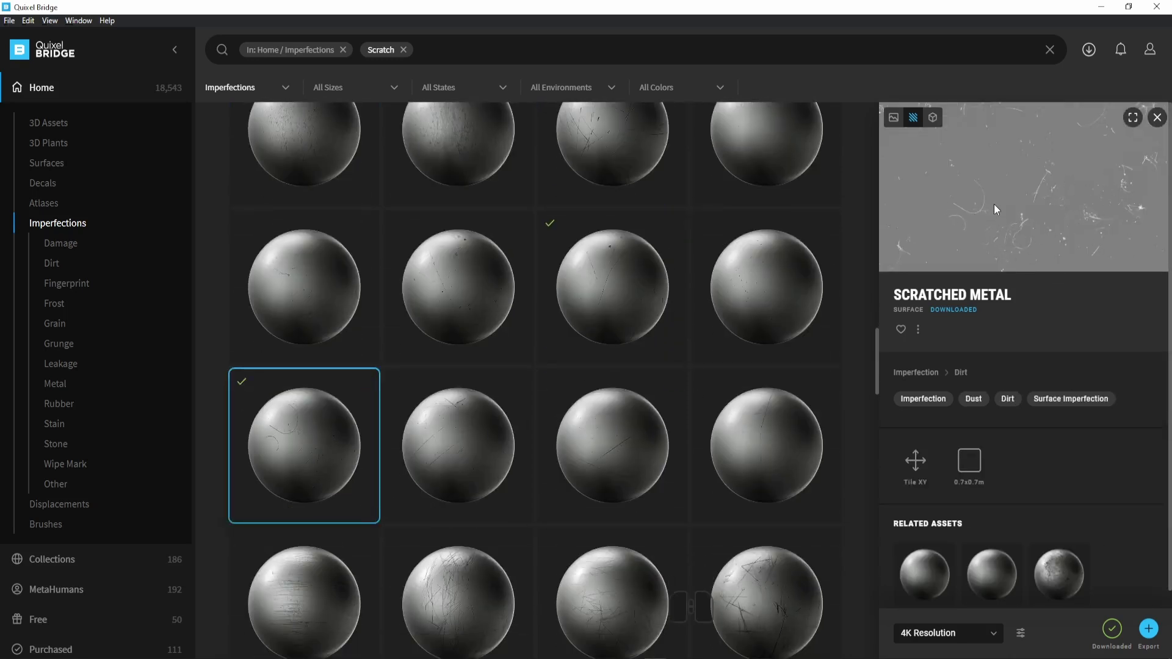
left_click(702, 248)
left_click(631, 265)
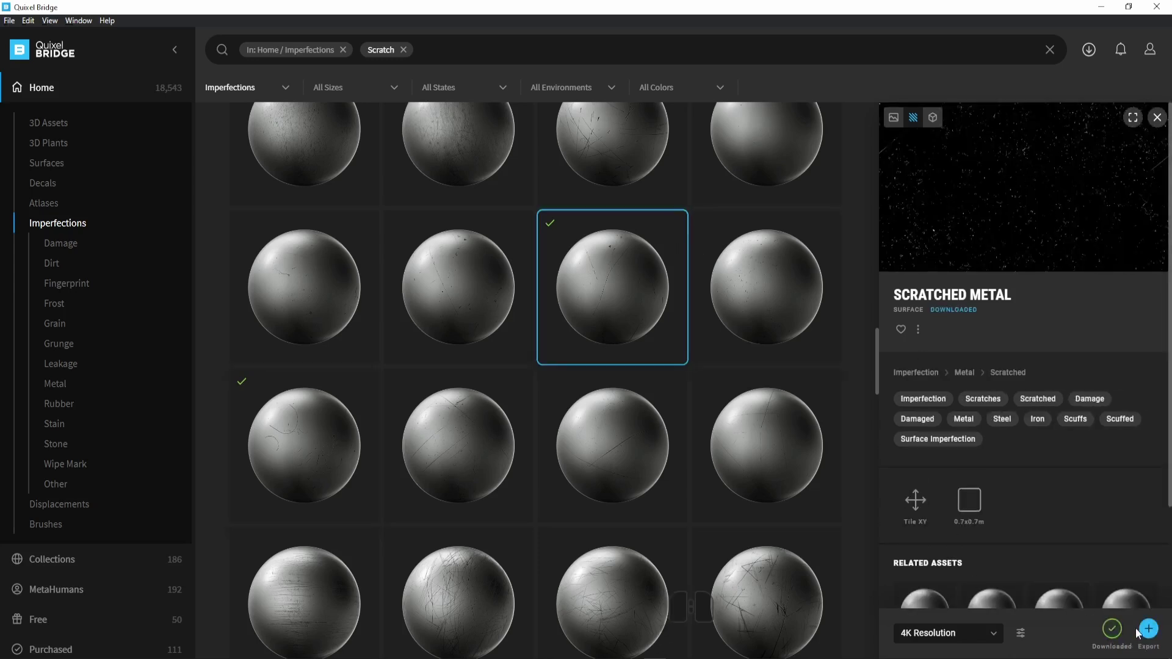
Back in Blender, duplicate the scratch chain, load uh4obd1c_4K_Roughness.png into the copy and preview its Map Range output.
key("shift+d")
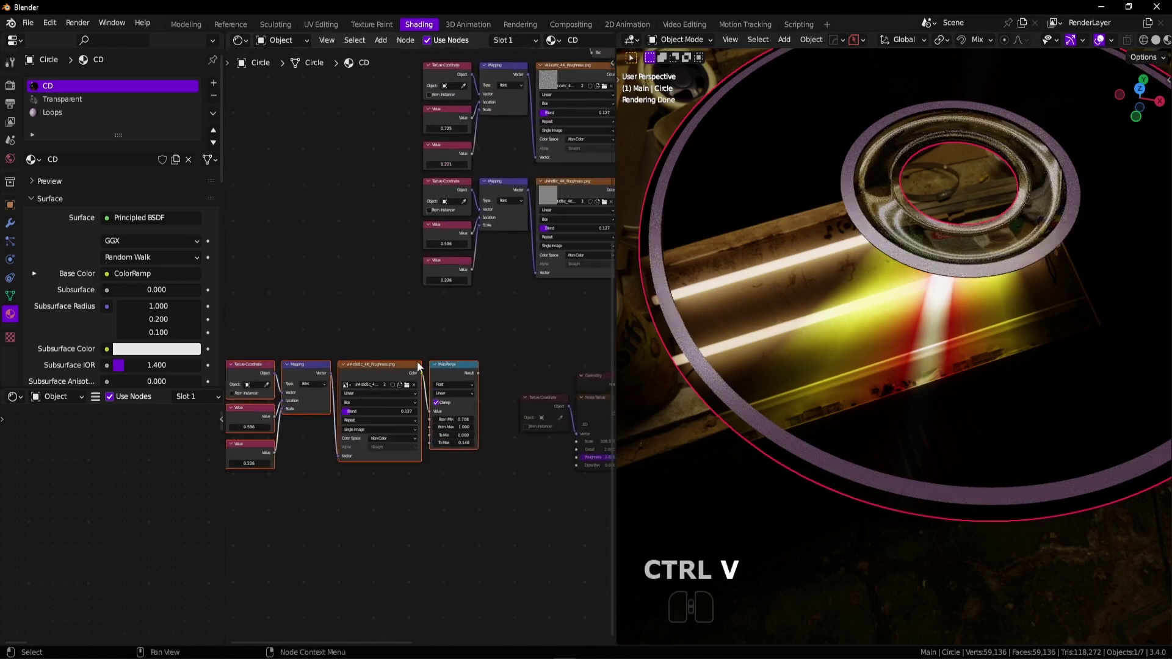
left_click(465, 374, "ctrl+shift")
Add an inverted Bump node, feed the new Map Range into Height and link its output to the Principled BSDF normal inputs.
key("shift+a")
mouse_move(458, 385)
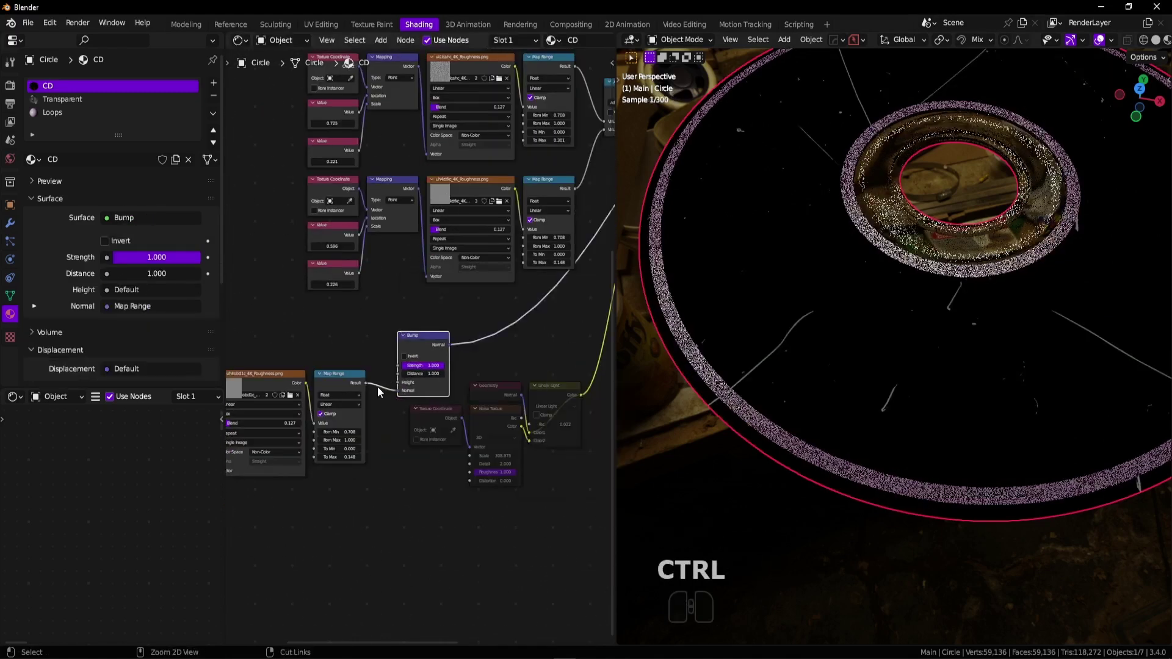
middle_click_drag(393, 344, 360, 398, "ctrl")
right_click_drag(352, 384, 367, 409, "ctrl")
left_click_drag(350, 394, 390, 392)
left_click_drag(422, 343, 403, 347)
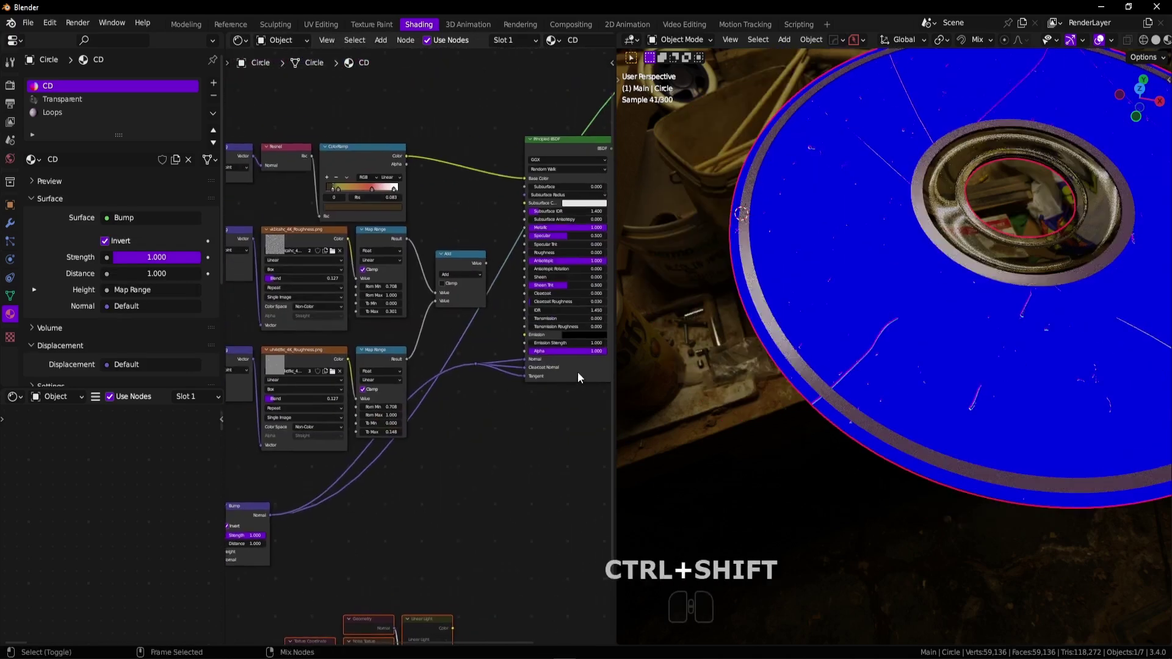
Preview the Principled BSDF and set the Bump node's strength to 0.035 and distance to 0.010.
left_click(578, 374, "ctrl+shift")
middle_click_drag(942, 311, 932, 321, "ctrl+shift")
middle_click_drag(361, 520, 485, 436)
middle_click_drag(485, 436, 443, 444, "ctrl")
middle_click_drag(275, 602, 412, 469)
middle_click_drag(412, 469, 507, 426, "ctrl")
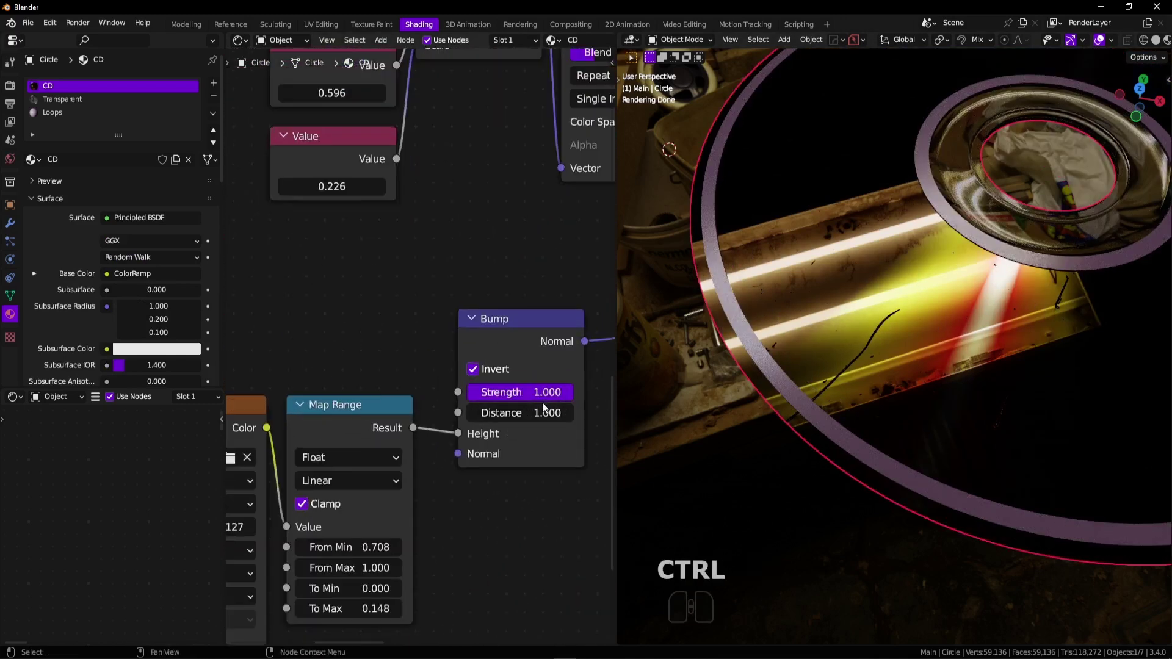
left_click_drag(169, 420, 513, 395, "shift")
left_click_drag(420, 402, 420, 402, "shift")
left_click_drag(522, 415, 502, 420, "shift")
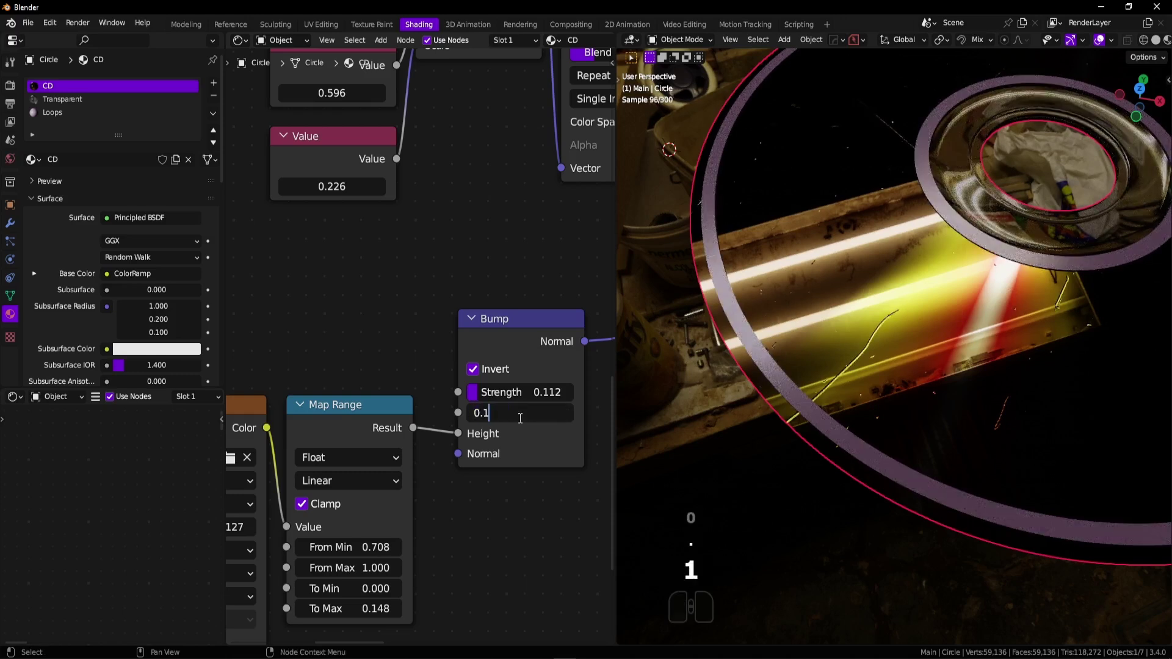
Isolate the disc in local view with material preview shading.
middle_click_drag(885, 394, 831, 409)
mouse_move(976, 366)
middle_mouse_down("ctrl")
mouse_move(976, 342)
mouse_move(874, 320)
mouse_move(976, 361)
middle_mouse_up("ctrl")
key("KP_Divide")
key("Home")
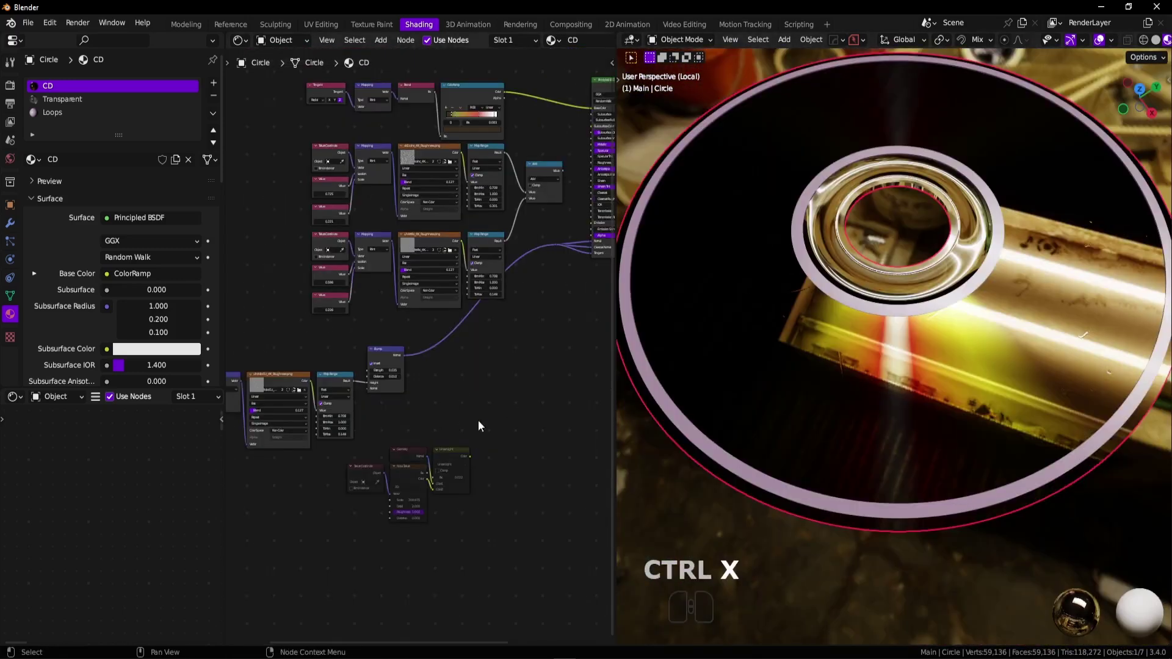
Unmute the noise nodes, place them below the bump scratch chain and connect the Linear Light colour to the Bump's Normal input.
middle_click_drag(478, 420, 423, 522, "ctrl")
middle_click_drag(283, 522, 514, 444)
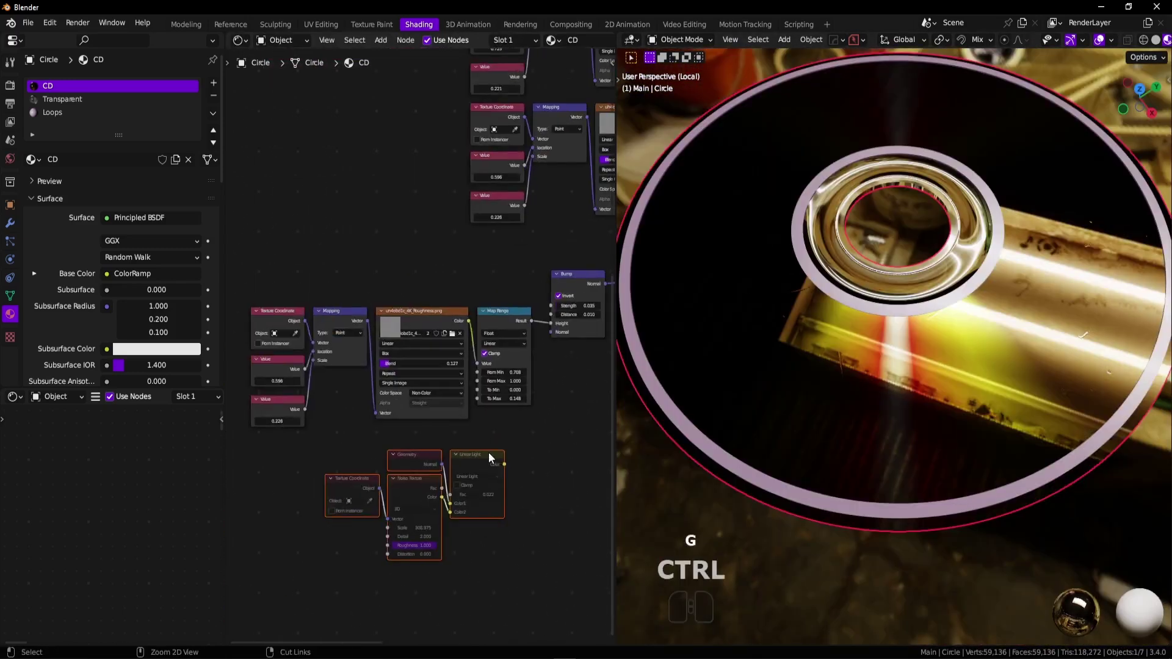
left_click(474, 458, "ctrl+shift")
key("m")
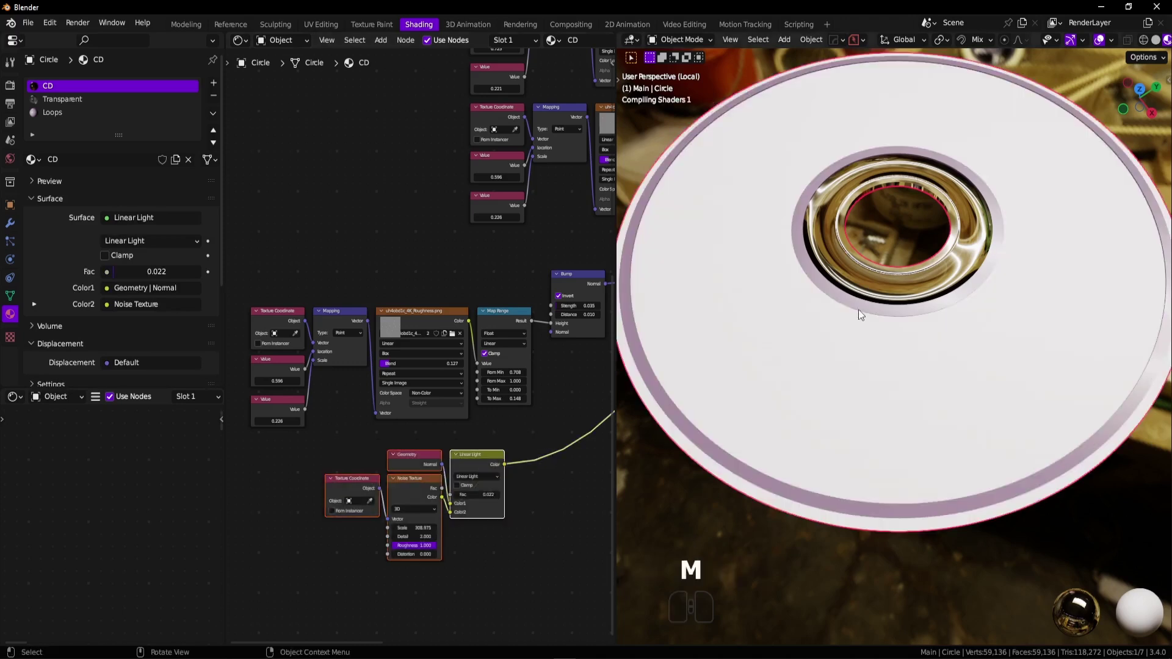
middle_click_drag(509, 460, 465, 475)
left_click_drag(516, 349, 508, 348)
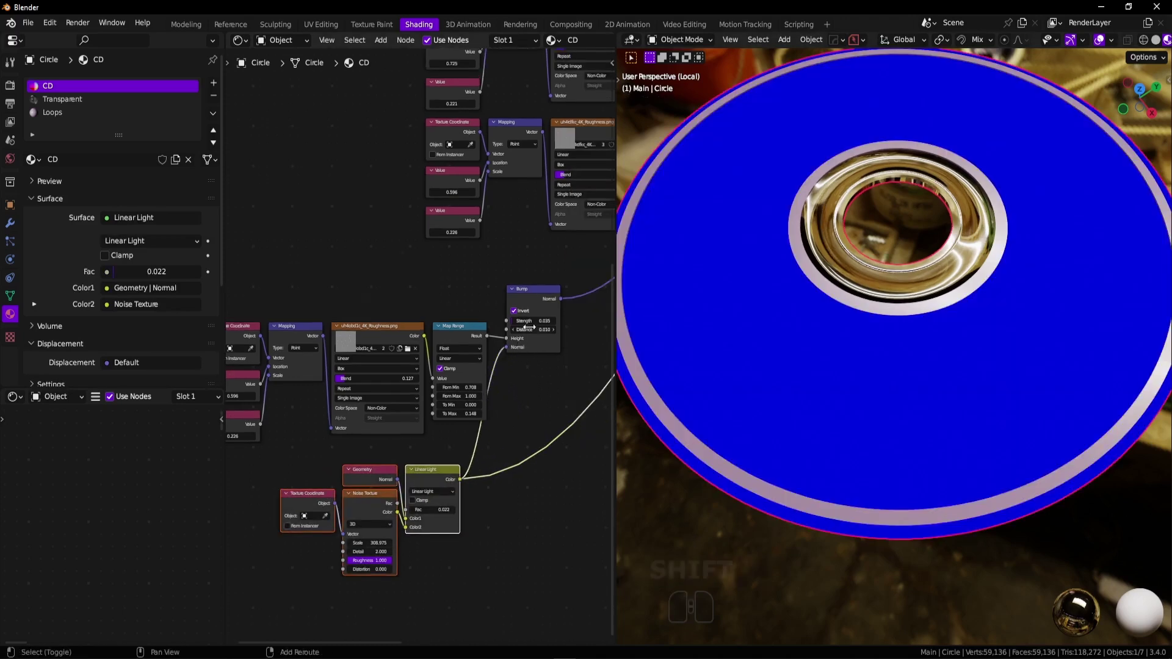
Preview the Bump node's combined normals on the disc and return to the Principled BSDF output.
middle_click_drag(508, 347, 375, 463)
left_click(400, 428, "ctrl+shift")
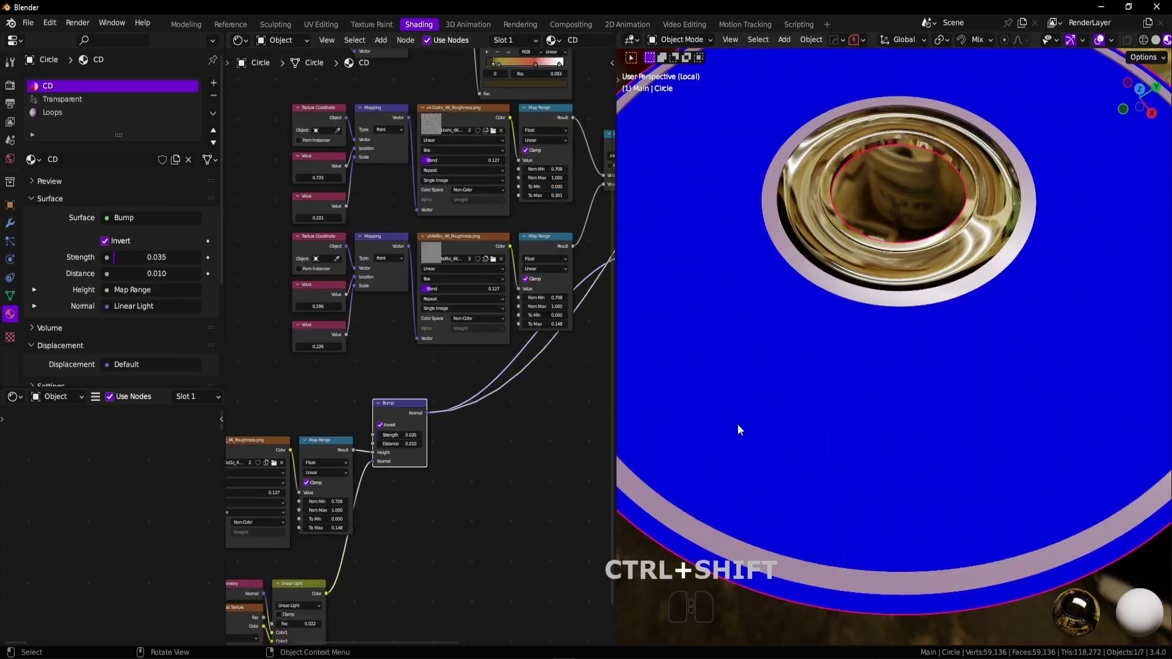
scroll(929, 397, "down", 6)
middle_click_drag(864, 401, 879, 427)
middle_click_drag(474, 433, 267, 533)
left_click(525, 343, "ctrl+shift")
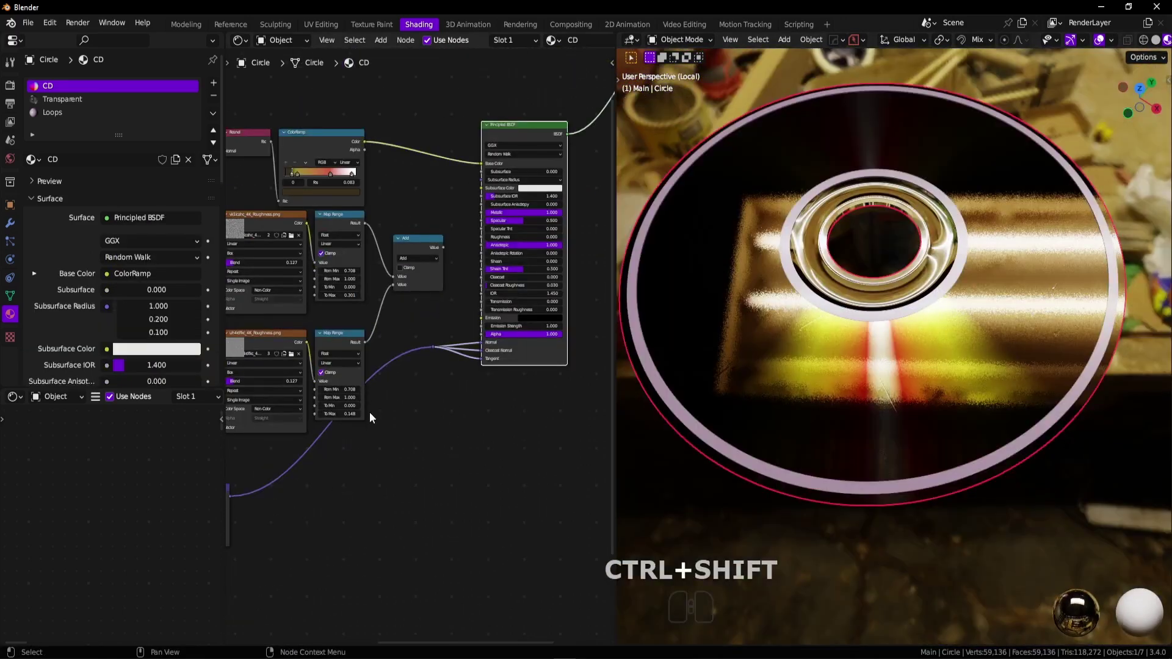
Set the Linear Light node's factor to 0.011 and check the softened reflections on the disc.
middle_click_drag(843, 395, 910, 296)
middle_click_drag(322, 531, 483, 466, "shift")
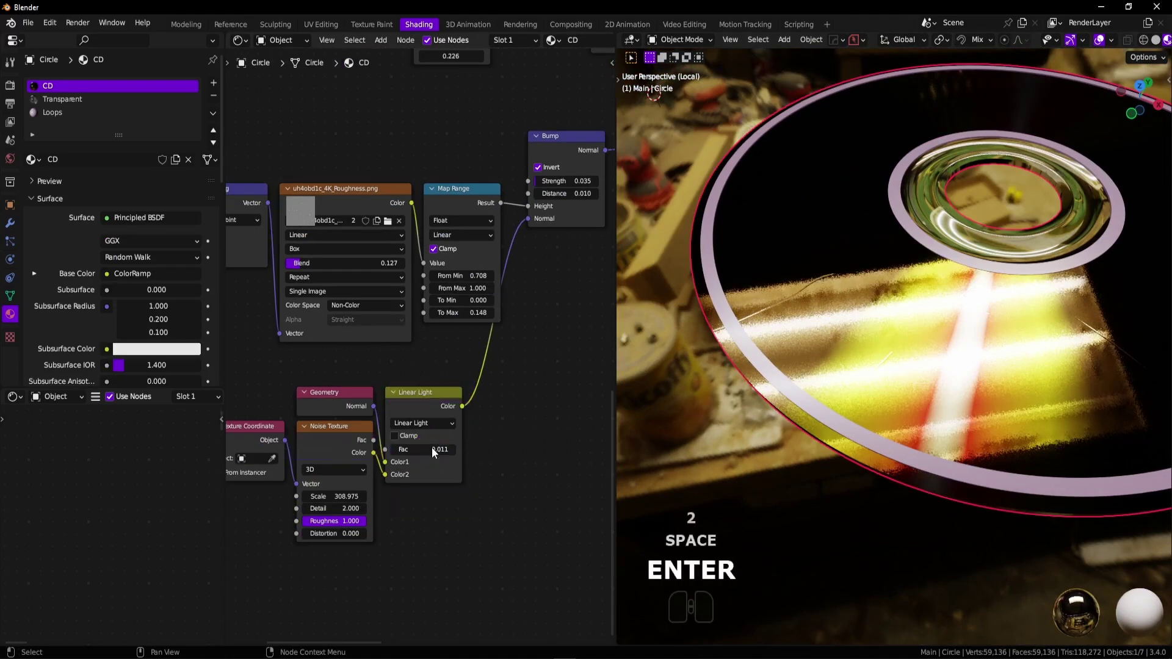
middle_click_drag(429, 500, 463, 455, "ctrl")
mouse_move(958, 409)
middle_mouse_down("ctrl")
mouse_move(989, 359)
mouse_move(940, 421)
middle_mouse_up("ctrl")
middle_click_drag(928, 379, 910, 351, "shift")
middle_click_drag(530, 335, 430, 309, "ctrl")
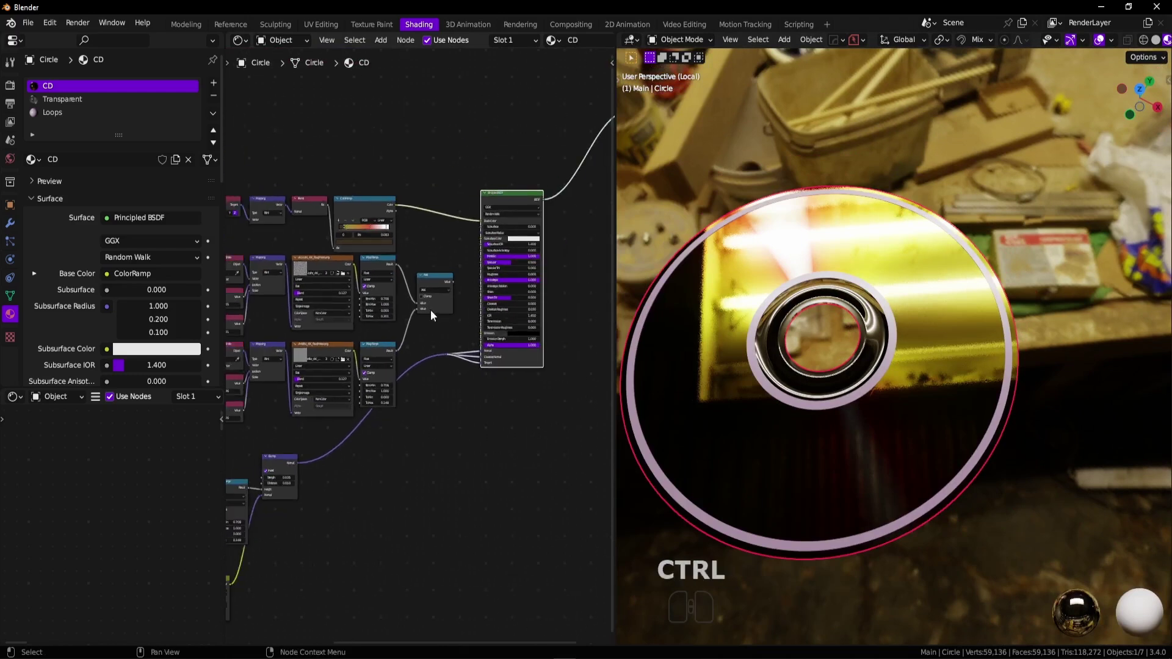
Move the bump scratch and noise normal node groups farther below the roughness chains.
left_click(452, 282)
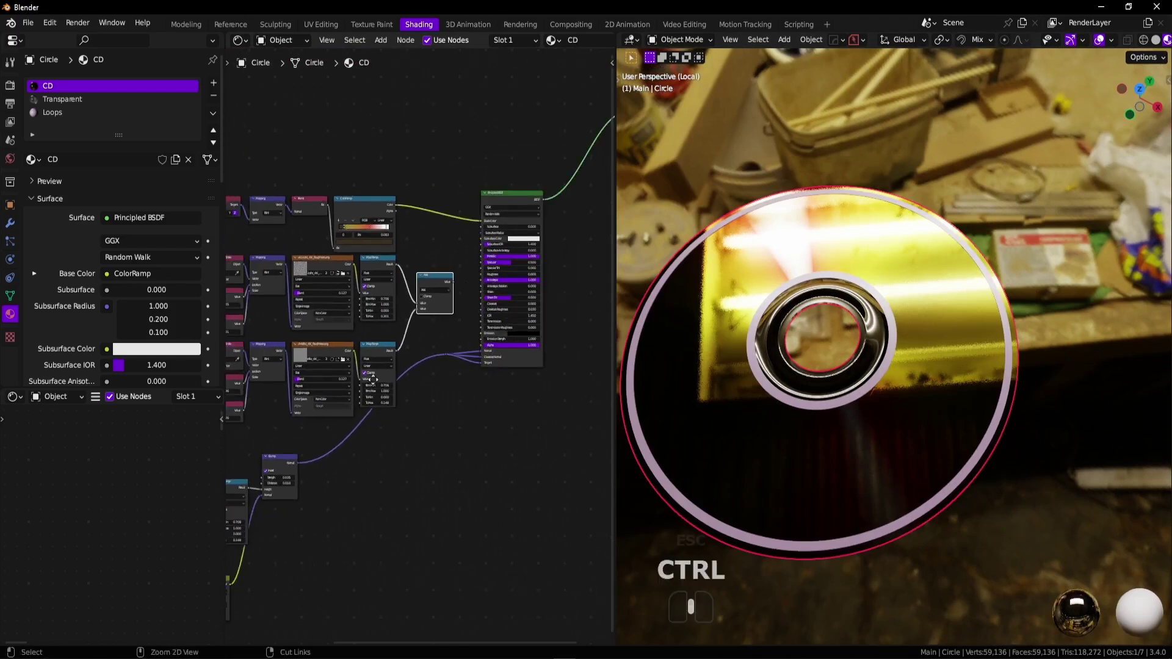
scroll(501, 335, "down", 2)
key("Escape")
middle_click_drag(461, 352, 317, 343, "ctrl")
key("Escape")
middle_click_drag(806, 366, 758, 280, "ctrl")
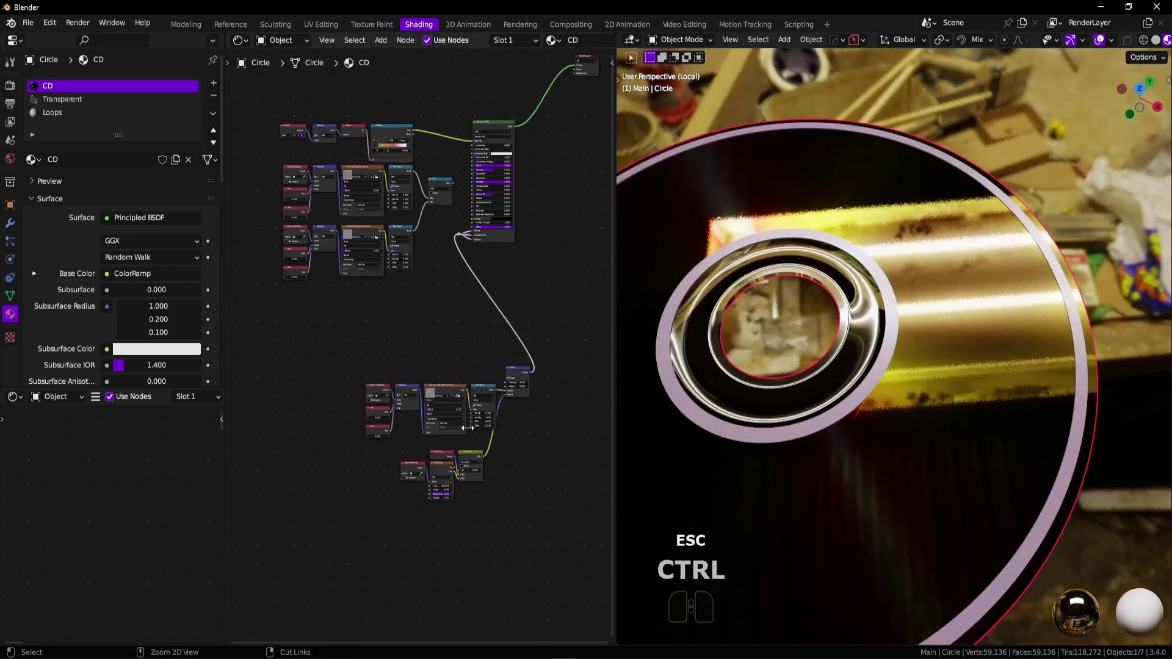
middle_click_drag(511, 354, 576, 372, "ctrl")
middle_click_drag(567, 435, 535, 373, "shift")
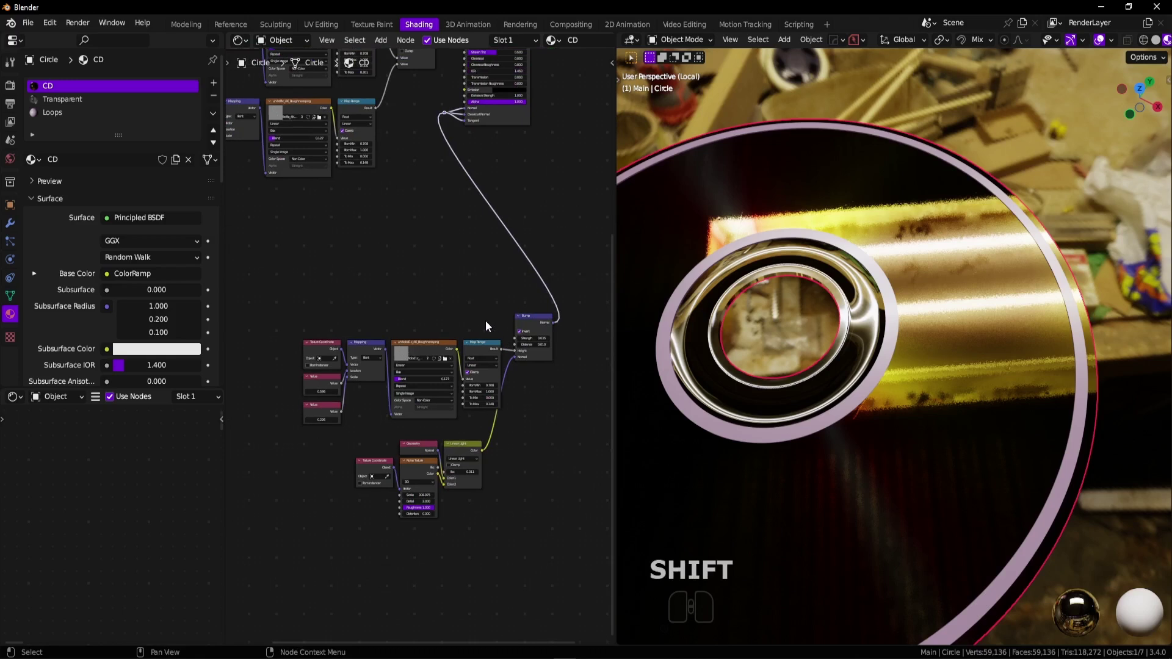
Duplicate the bump scratch chain below the original and set the copy's Map Range From Min to 0.509.
left_click_drag(325, 389, 313, 409, "shift")
key("g")
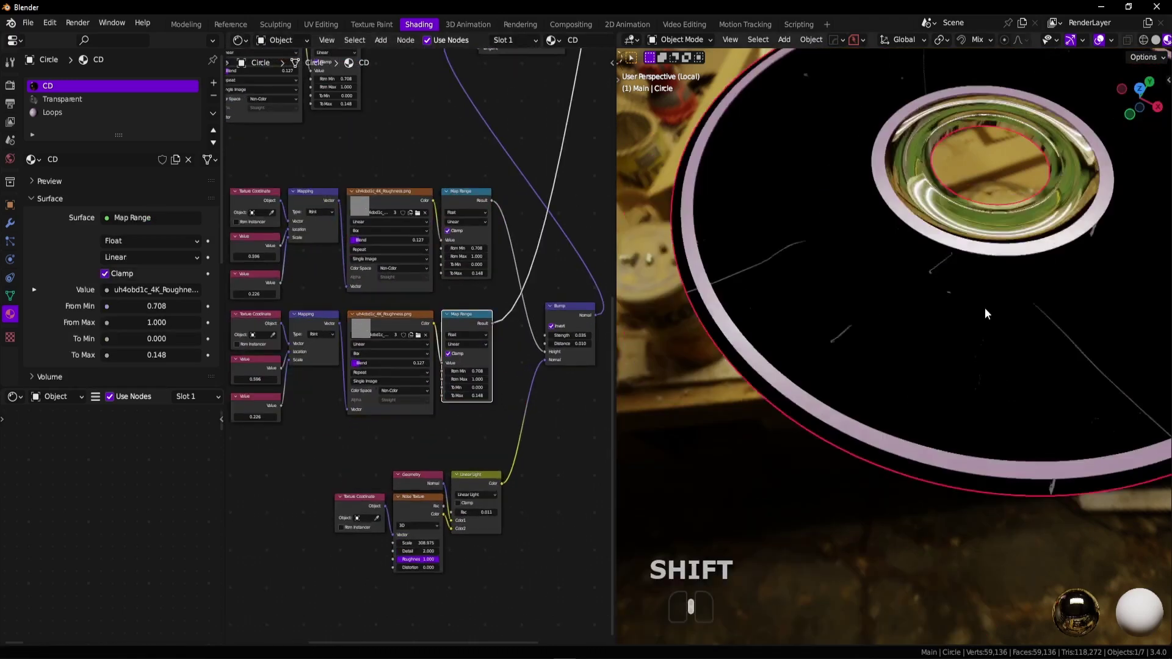
middle_click_drag(981, 309, 952, 287, "ctrl")
middle_click_drag(384, 387, 281, 466, "ctrl")
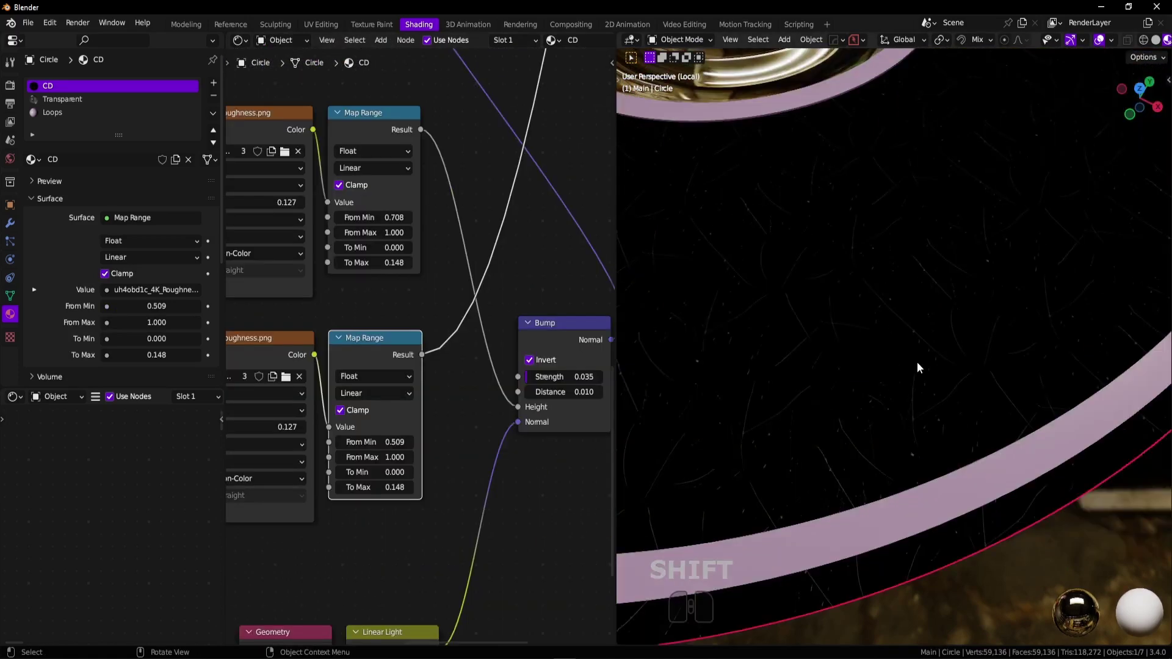
middle_click_drag(918, 368, 899, 317, "shift")
middle_click_drag(519, 293, 436, 183, "shift")
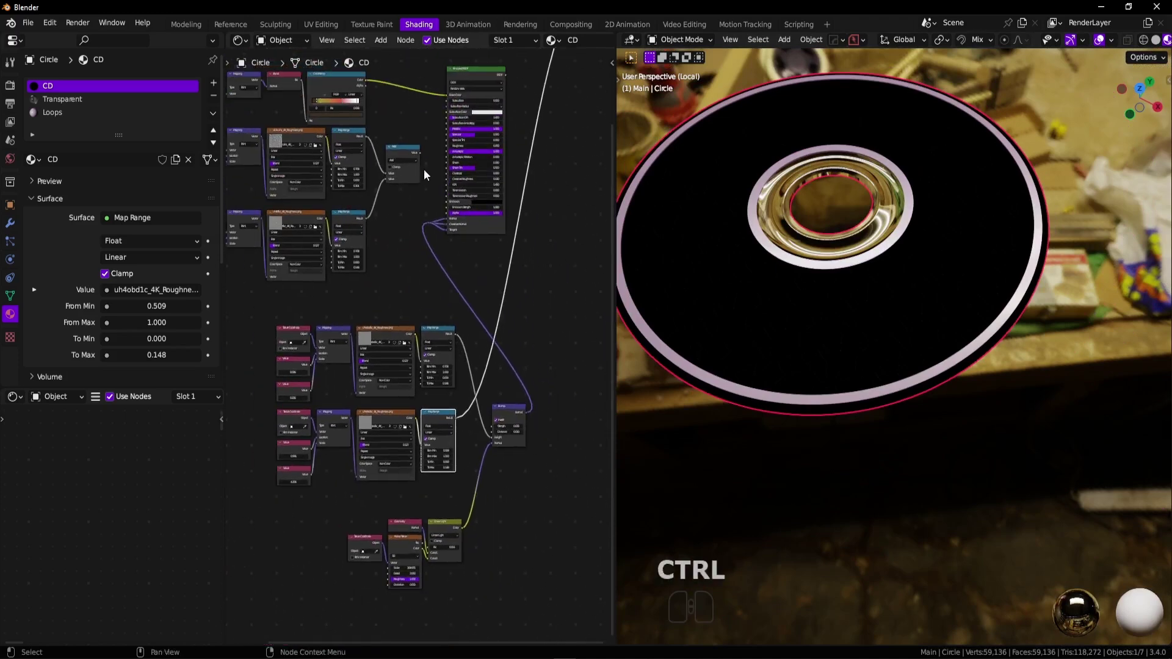
Combine both bump scratch Map Ranges through an Add node into the Bump's Height and check the Principled BSDF result on the disc.
middle_click_drag(412, 421, 526, 333, "ctrl")
left_click(526, 334, "ctrl+shift")
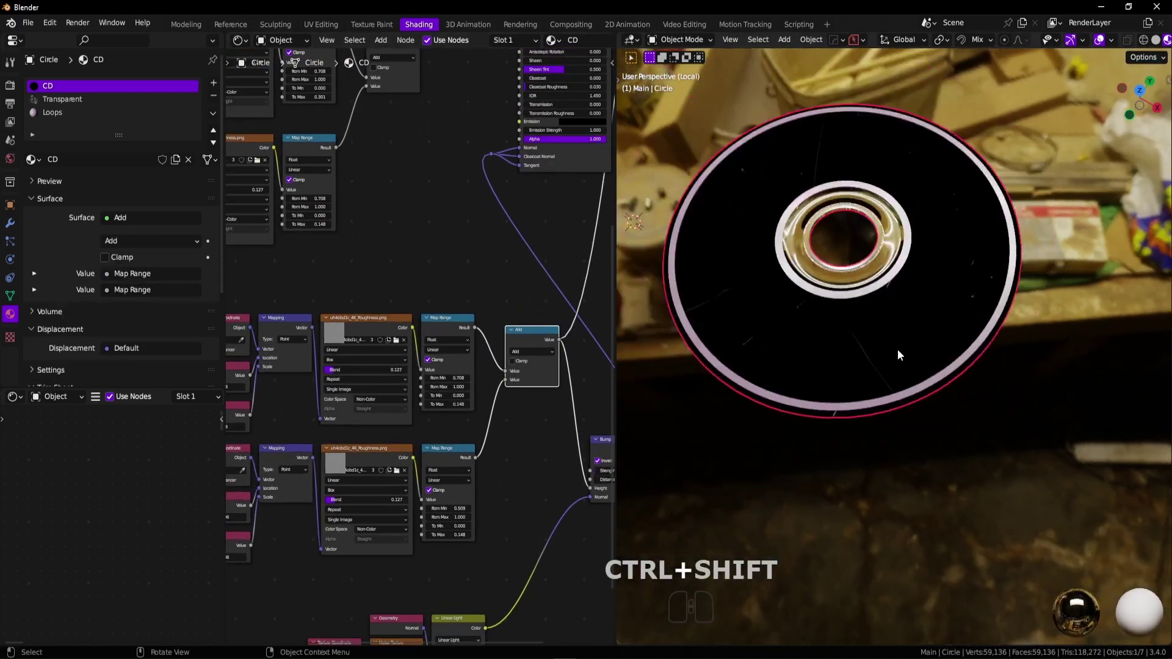
scroll(896, 347, "up", 6)
scroll(583, 533, "right", 3, "shift")
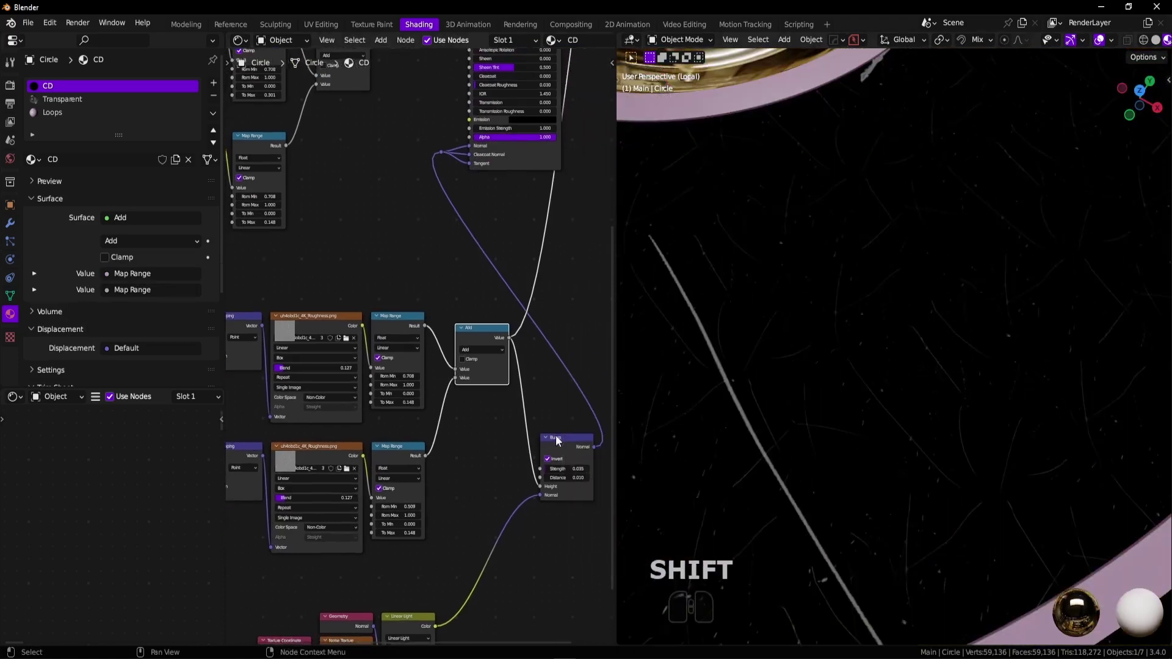
scroll(554, 456, "up", 5, "shift")
left_click(451, 302, "ctrl+shift")
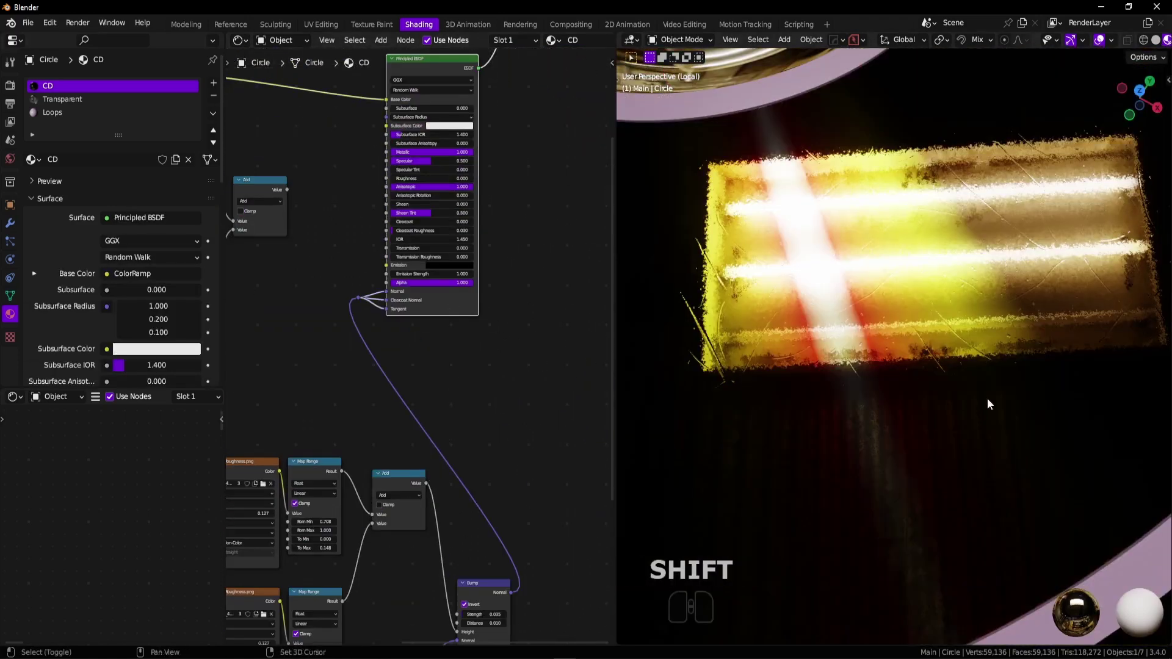
mouse_move(987, 398)
middle_mouse_down("shift")
mouse_move(980, 376)
mouse_move(955, 404)
mouse_move(969, 432)
mouse_move(976, 391)
middle_mouse_up("shift")
scroll(477, 417, "down", 3)
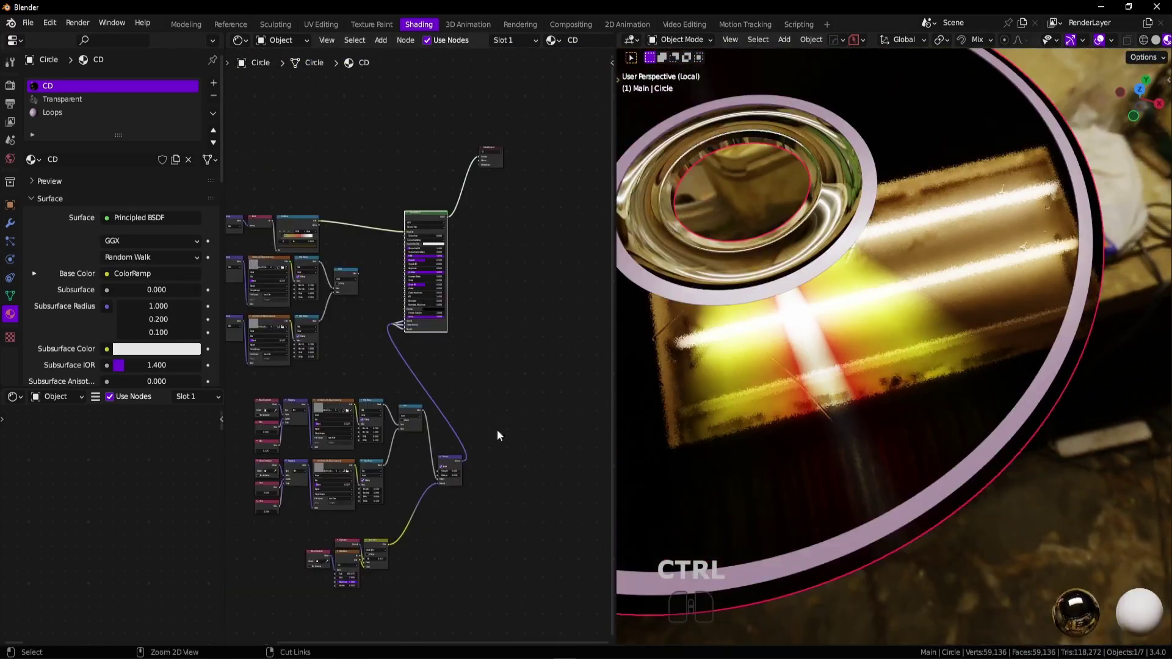
scroll(470, 427, "left", 3, "ctrl")
Move the two bump scratch chains and their Add node farther away from the Bump node.
scroll(463, 437, "down", 3, "shift")
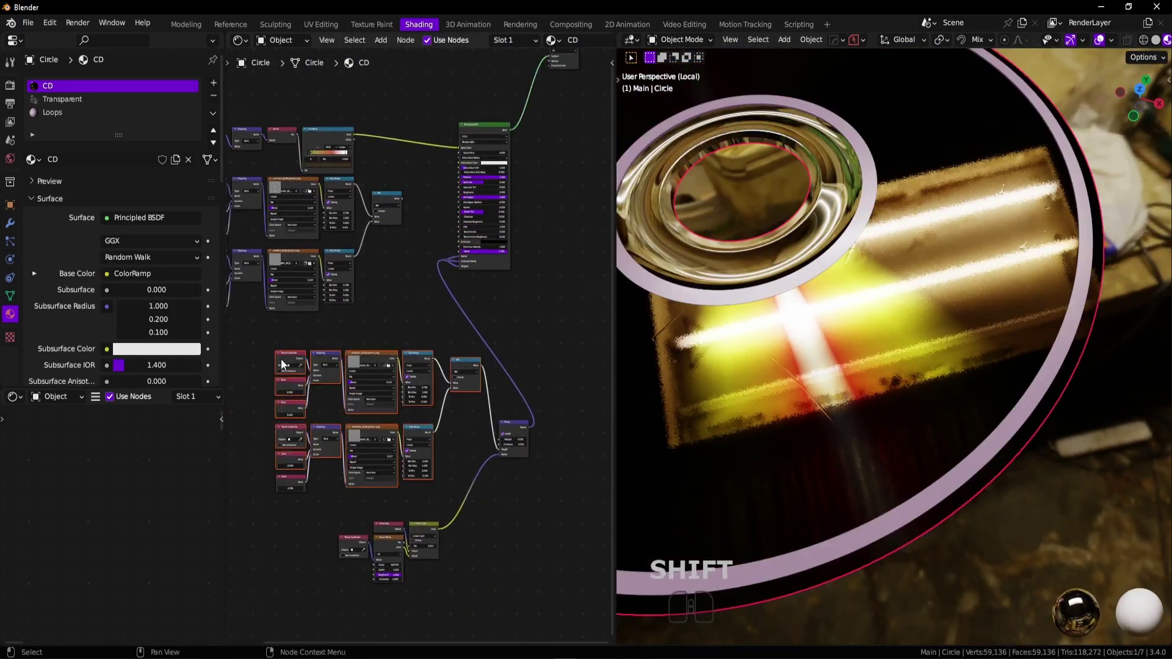
left_click_drag(296, 495, 297, 496, "shift")
key("g")
left_click(308, 483)
scroll(342, 473, "up", 3, "ctrl")
scroll(476, 441, "down", 3, "shift")
Place the noise normal nodes beneath the scratch chains and move the Bump node next to the Add node.
left_click_drag(532, 408, 417, 516)
key("g")
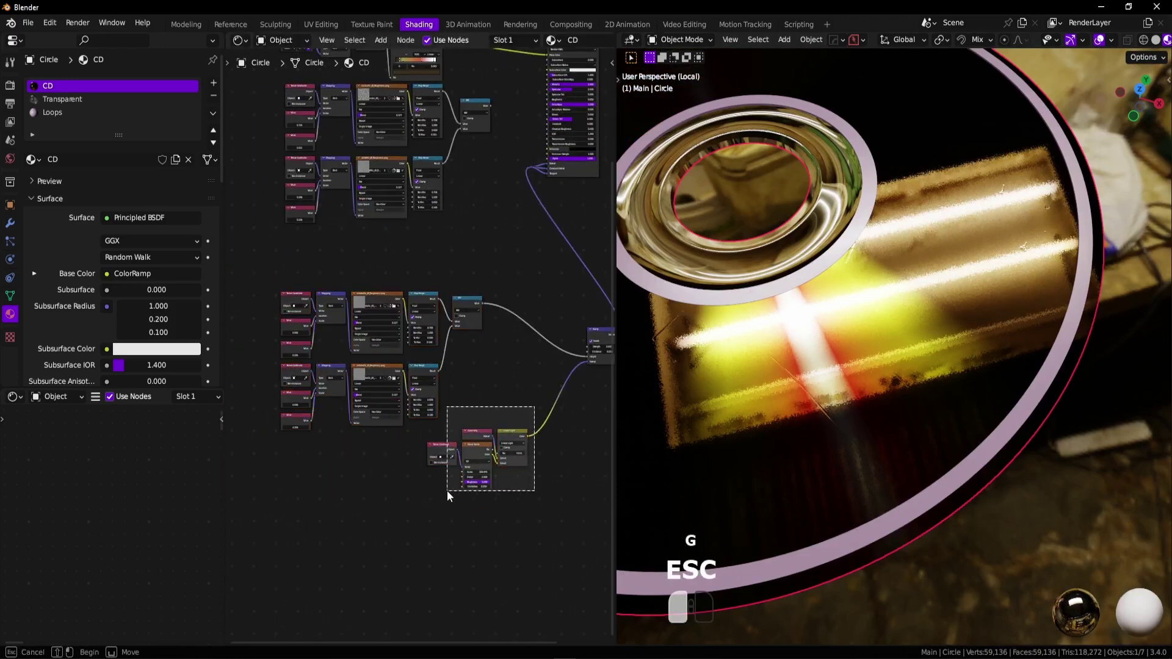
left_click(358, 514)
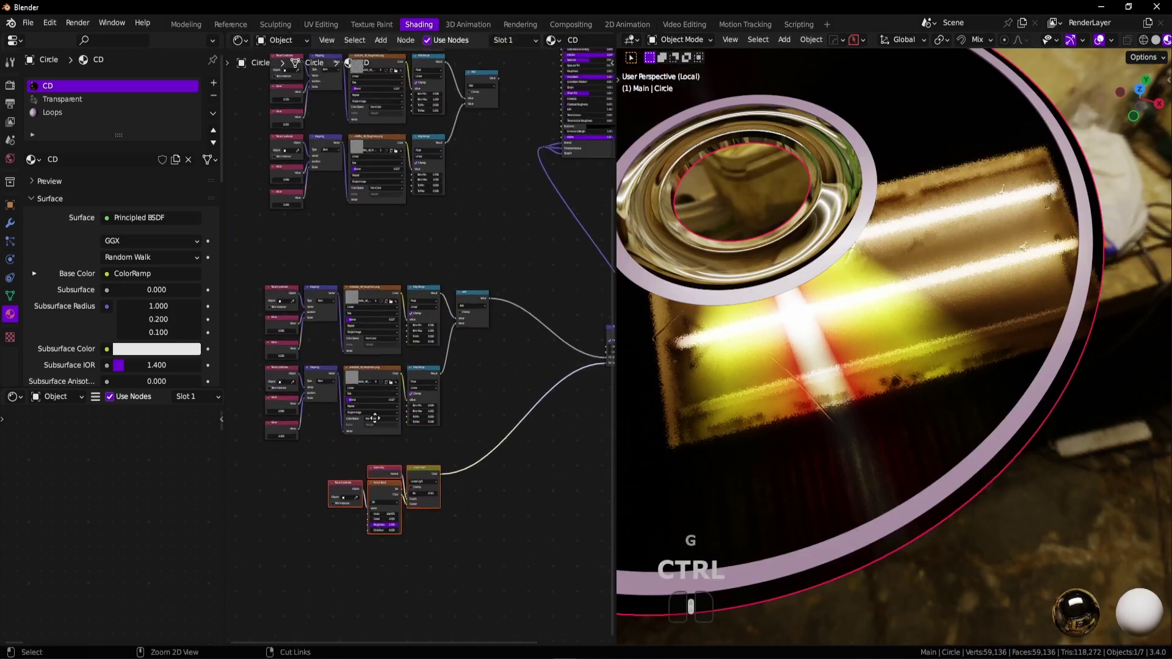
scroll(427, 464, "right", 3, "ctrl")
scroll(476, 427, "up", 3, "shift")
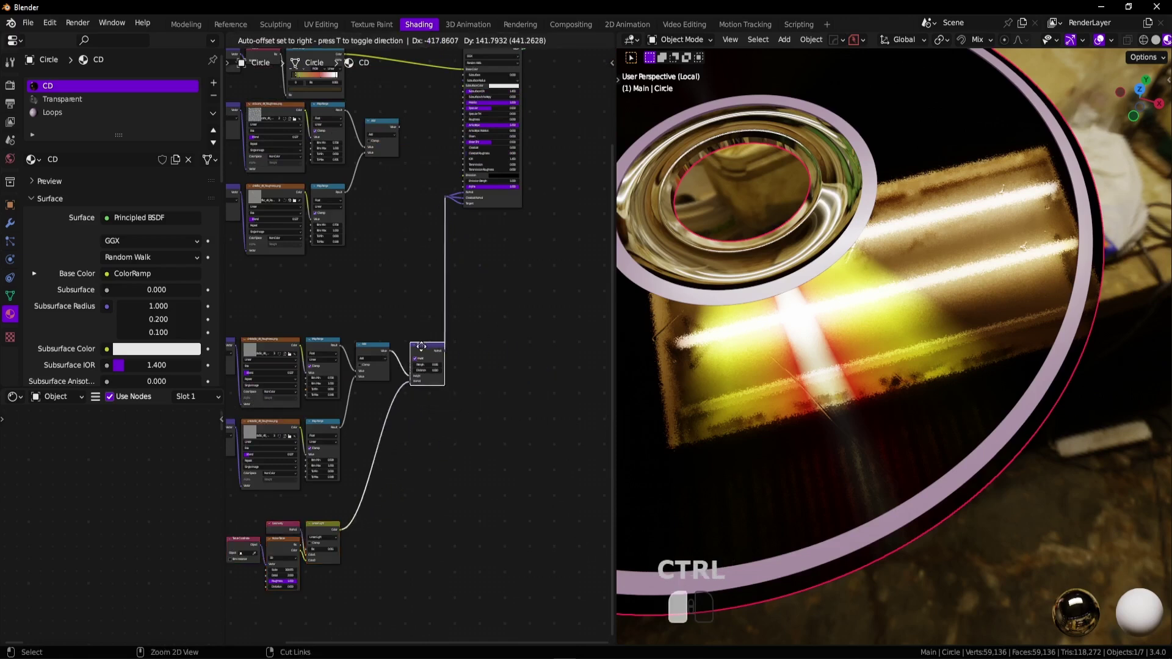
left_click(421, 347)
scroll(440, 379, "left", 3, "ctrl")
scroll(464, 410, "up", 3, "shift")
scroll(422, 257, "down", 2)
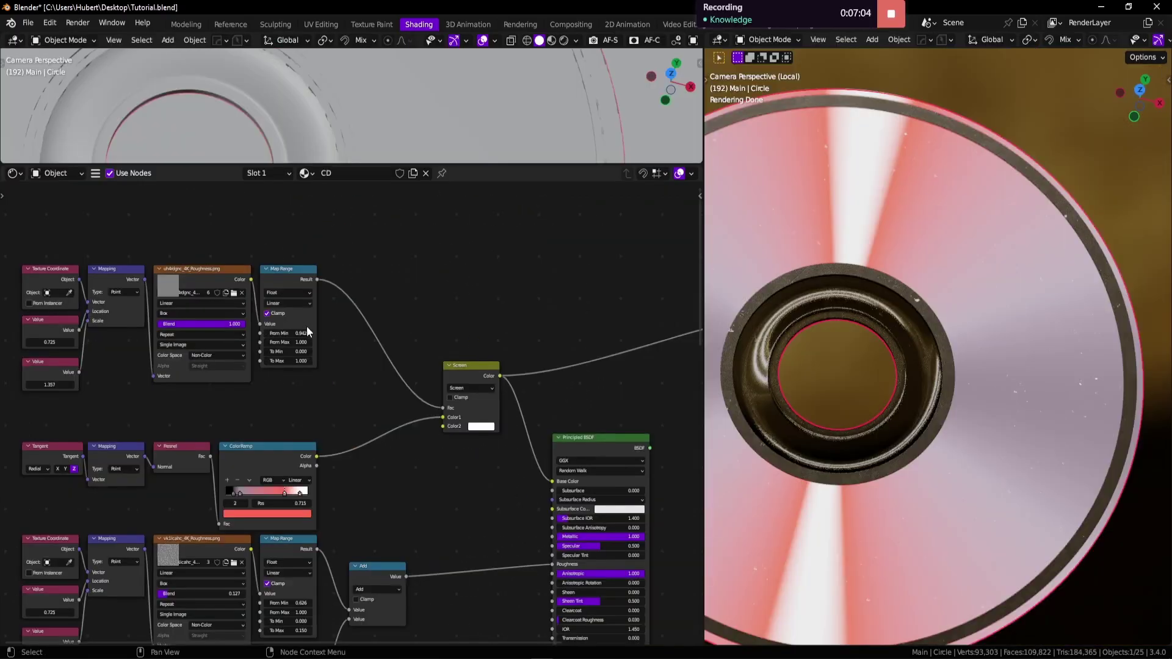
Examine the uh4rdgnc dust texture chain in the finished CD material of Tutorial.blend.
scroll(487, 348, "left", 3, "ctrl")
scroll(183, 305, "left", 2, "ctrl")
scroll(274, 366, "down", 3)
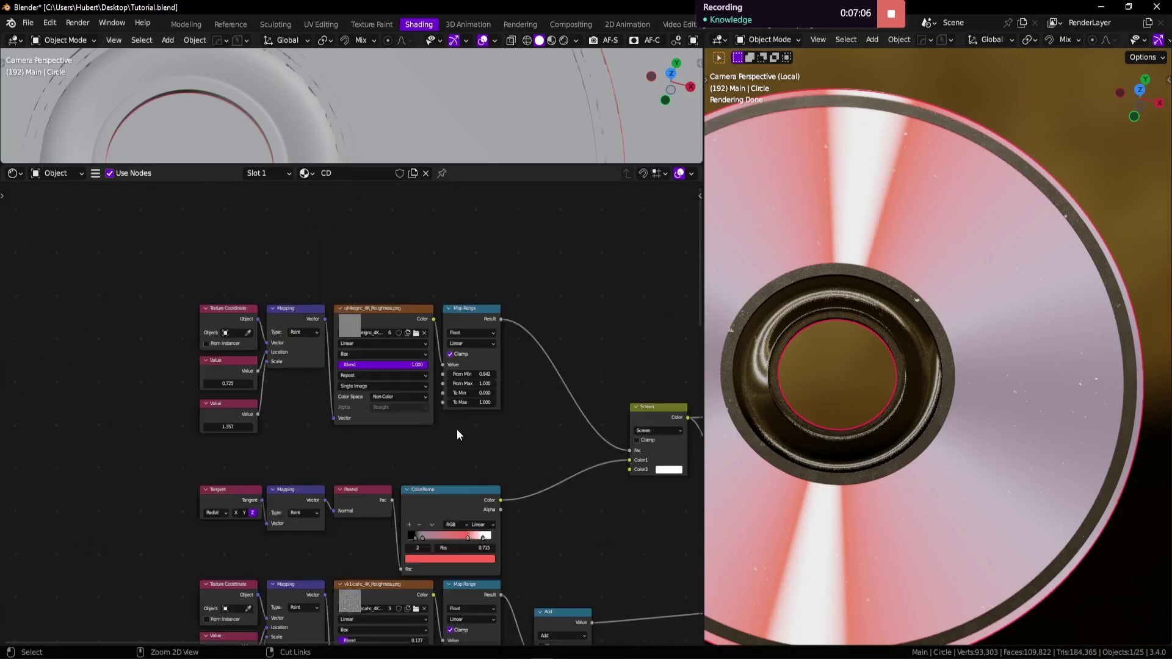
middle_click_drag(354, 514, 338, 417)
left_click_drag(187, 455, 191, 451)
scroll(379, 265, "up", 2)
middle_click_drag(330, 259, 298, 404)
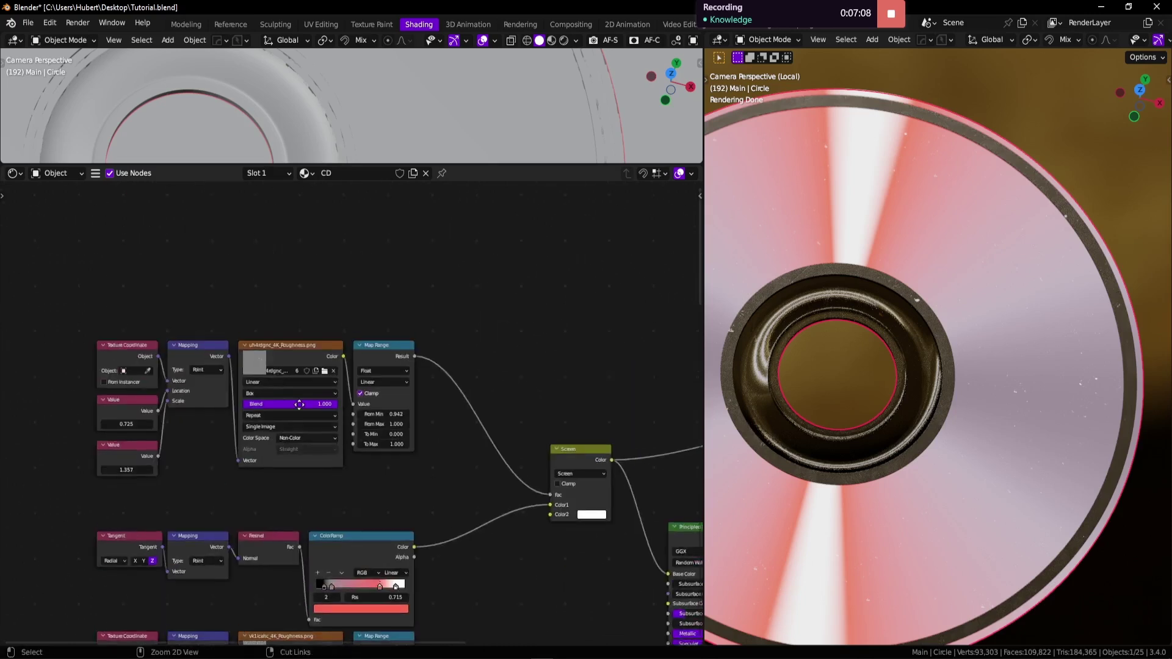
scroll(296, 400, "up", 2)
middle_click_drag(204, 371, 265, 361)
scroll(330, 390, "up", 1)
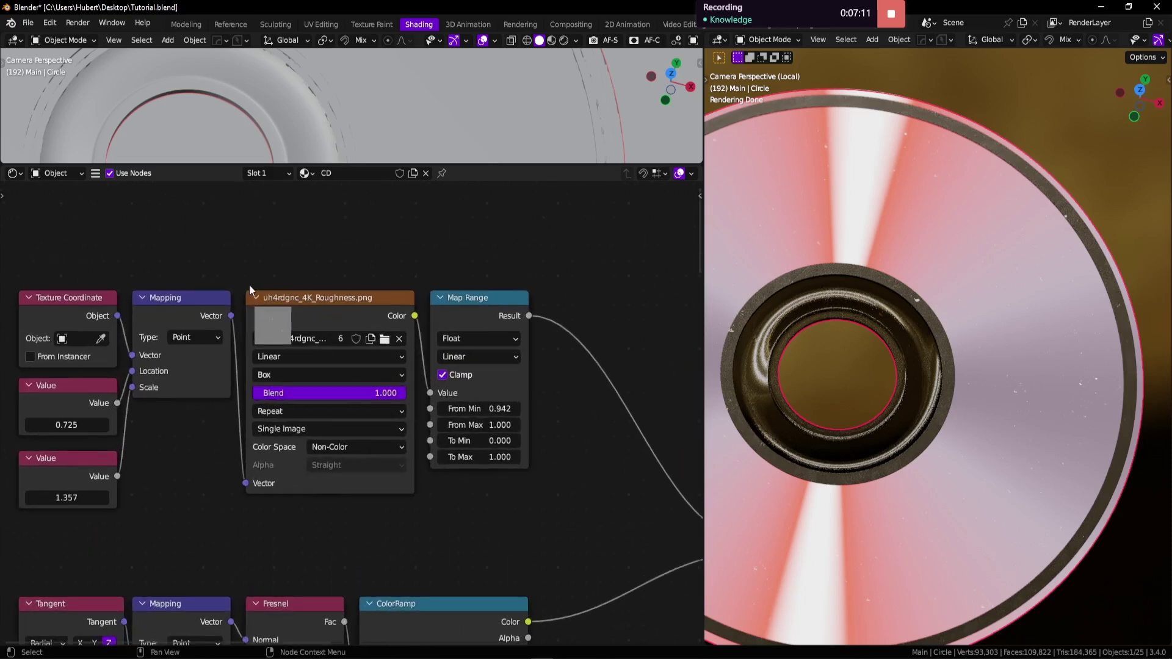
scroll(533, 468, "right", 2, "ctrl")
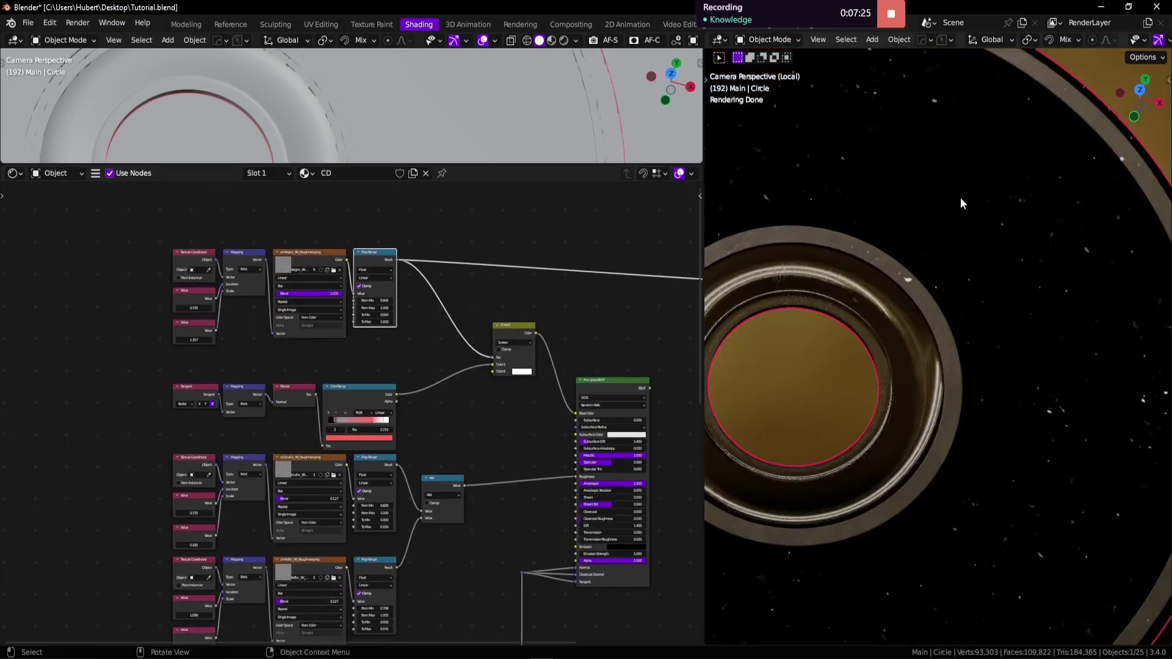
Examine how the Screen node blends the dust mask with the ColorRamp and preview its colour on the disc.
middle_click_drag(422, 280, 287, 327)
scroll(408, 374, "up", 1)
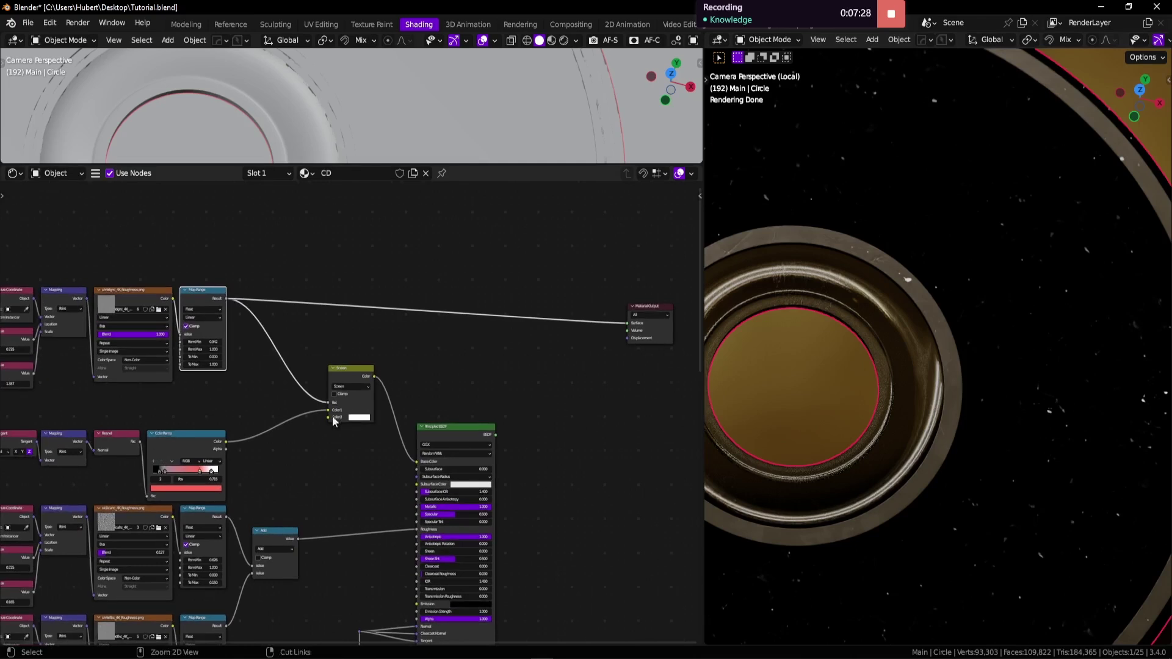
middle_click_drag(350, 414, 414, 401)
scroll(414, 400, "up", 2)
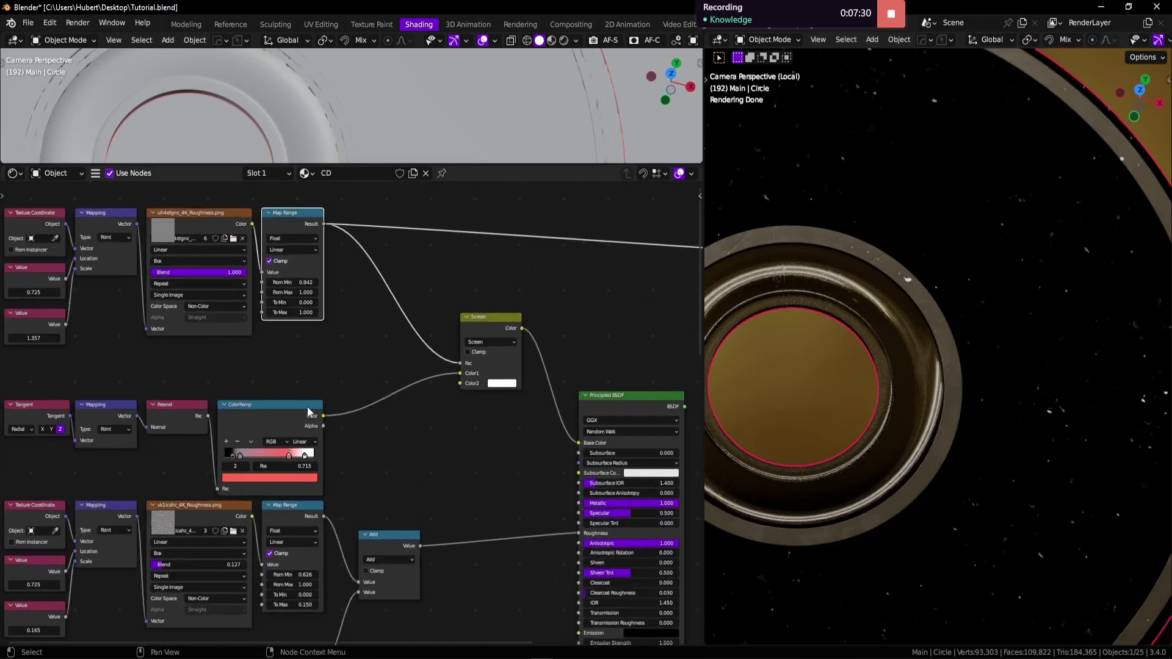
left_click(522, 332, "ctrl+shift")
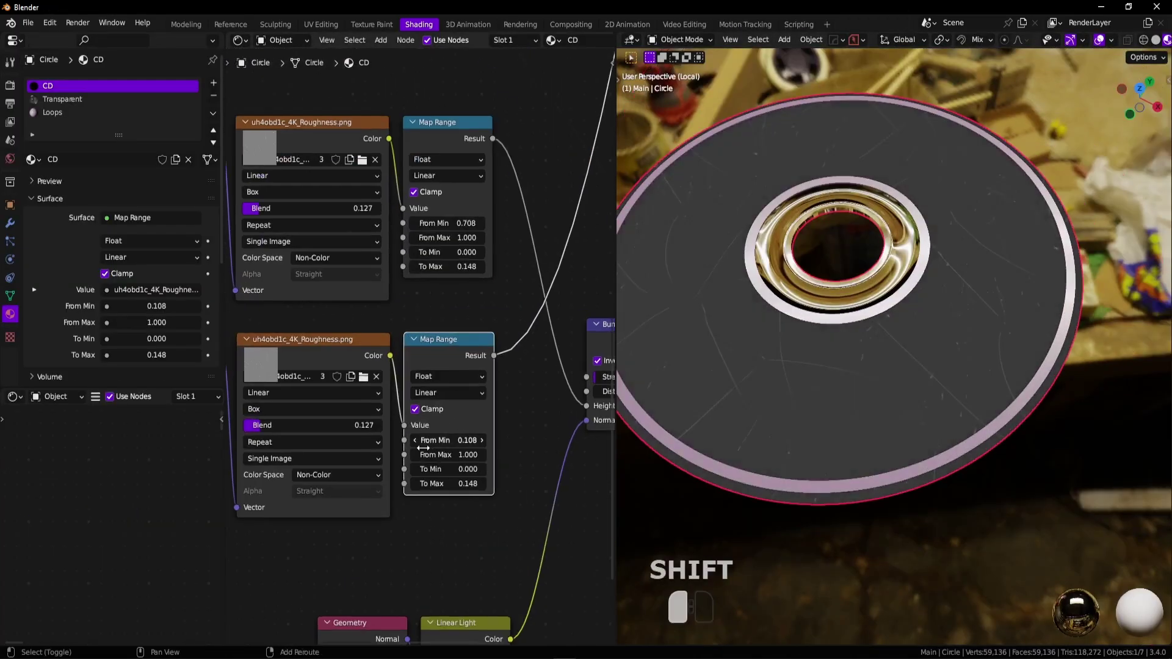
Try a From Min of 0.495 on the duplicated bump scratch Map Range and undo the change.
mouse_move(423, 449)
left_mouse_down("shift")
mouse_move(455, 445)
mouse_move(443, 441)
left_mouse_up("shift")
key("ctrl+z")
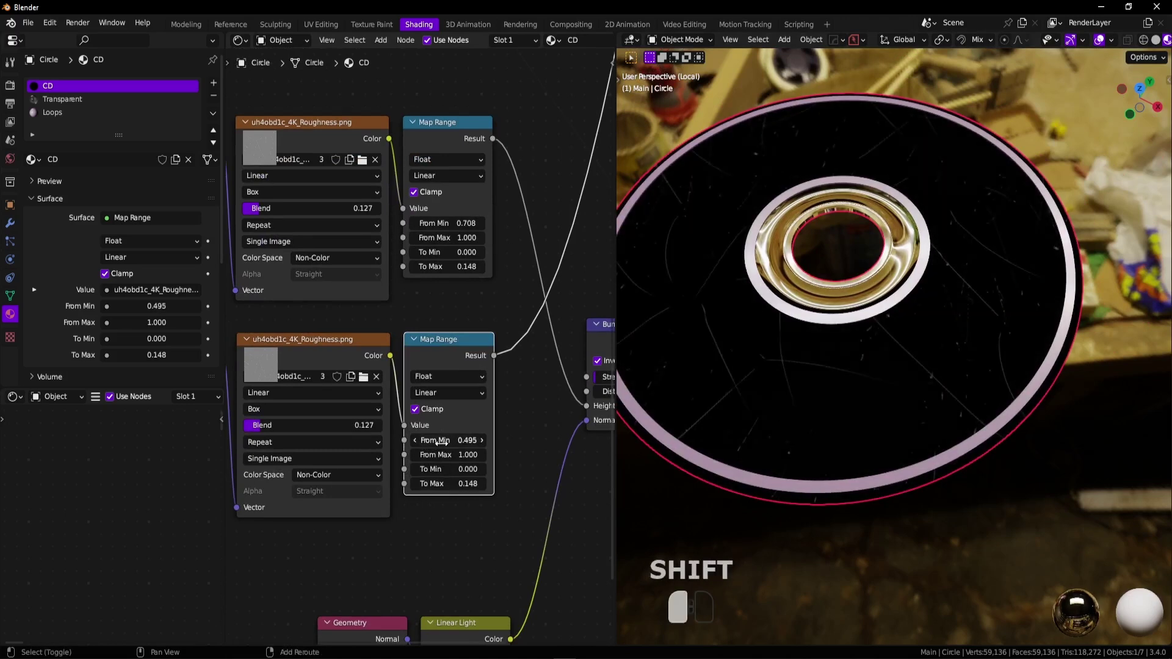
key("ctrl+z")
Preview the second roughness chain's Map Range on the disc and adjust the Value nodes driving its texture mapping.
scroll(463, 438, "down", 2)
middle_click_drag(462, 439, 500, 421)
scroll(505, 386, "up", 4)
middle_click_drag(501, 366, 385, 421)
left_click(384, 391, "ctrl+shift")
middle_click_drag(397, 470, 380, 366, "ctrl")
middle_click_drag(367, 403, 610, 366)
left_click_drag(323, 432, 305, 429, "shift")
scroll(898, 391, "up", 4)
scroll(897, 391, "down", 2)
middle_click_drag(549, 421, 305, 391)
mouse_move(452, 382)
left_mouse_down("shift")
mouse_move(466, 385)
mouse_move(448, 385)
left_mouse_up("shift")
scroll(974, 421, "up", 2)
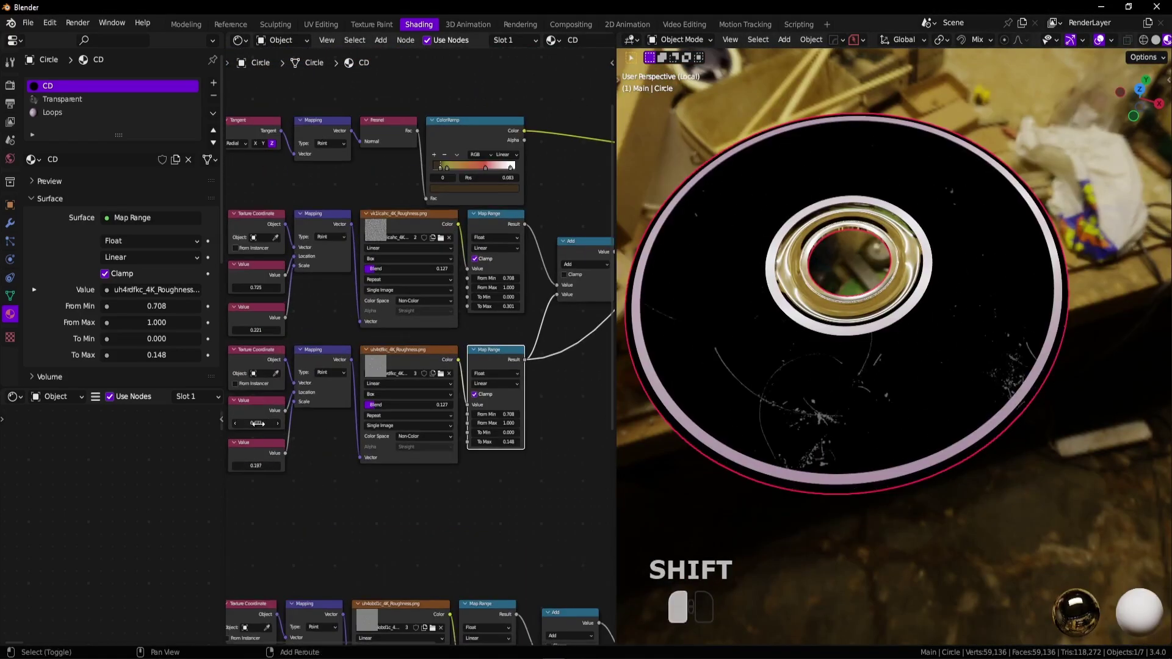
Fine-tune the roughness texture placement and set the vk1icahc Map Range's From Min to 0.626.
middle_click_drag(329, 293, 378, 303)
left_click_drag(308, 341, 303, 339, "shift")
middle_click_drag(439, 330, 379, 348)
left_click_drag(491, 324, 483, 324, "shift")
Duplicate the vk1icahc roughness chain above the ColorRamp, preview the copy and set its scale value to 1.718.
middle_click_drag(574, 244, 342, 317)
middle_click_drag(426, 287, 426, 311, "ctrl")
middle_click_drag(354, 318, 531, 353)
left_click_drag(238, 456, 469, 351)
key("shift+d")
left_click(506, 189)
left_click(537, 205, "ctrl+shift")
left_click_drag(615, 299, 705, 300)
left_click_drag(275, 311, 288, 310, "shift")
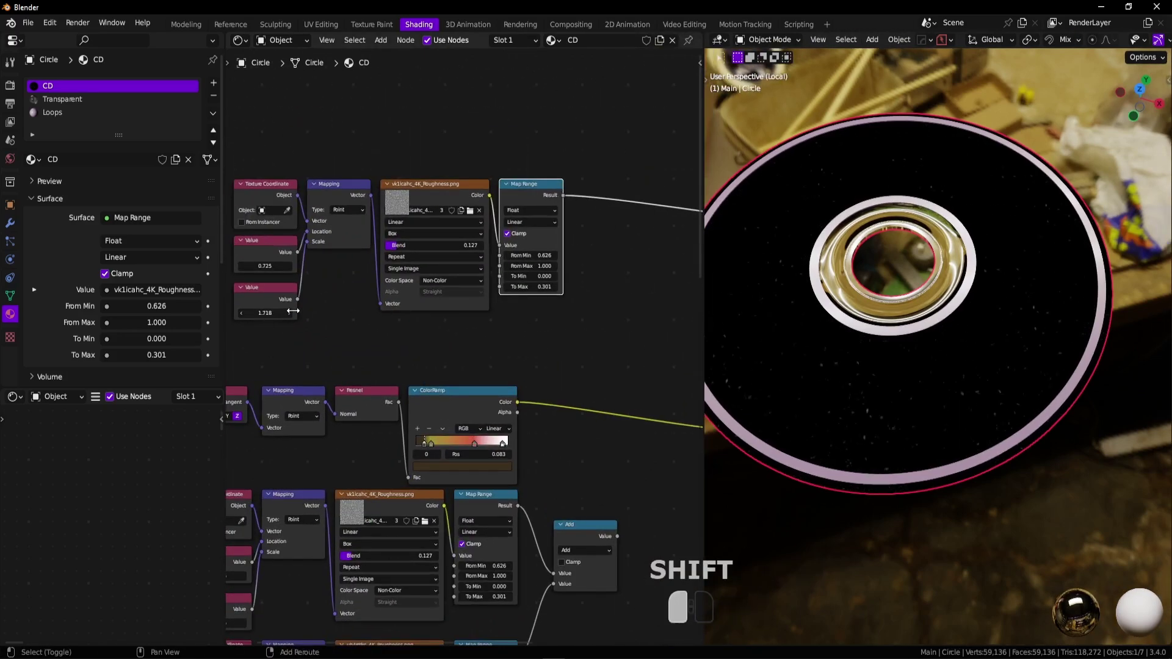
Blend the duplicated Map Range with the ColorRamp in a Mix node and preview it in rendered shading.
middle_click_drag(403, 366, 404, 452, "ctrl")
right_click_drag(438, 299, 413, 363, "ctrl+shift")
middle_click_drag(404, 452, 476, 277, "ctrl")
left_click(293, 384, "ctrl+shift")
key("z")
middle_click_drag(903, 367, 907, 400, "ctrl")
left_click(903, 327)
left_click(482, 278, "ctrl+shift")
Leave local view to bring the whole scene back and select the disc.
key("KP_Divide")
left_click(806, 445)
middle_click_drag(335, 293, 598, 366, "ctrl")
middle_click_drag(610, 367, 489, 348, "ctrl")
middle_click_drag(603, 422, 605, 339, "ctrl")
left_click(931, 334)
mouse_move(502, 428)
middle_mouse_down("ctrl")
mouse_move(503, 526)
mouse_move(494, 446)
middle_mouse_up("ctrl")
Try combining the Map Range and ColorRamp with a vector Add node, using From Min 0.803 and To Max 6.276.
key("shift+a")
left_click(586, 591)
key("g")
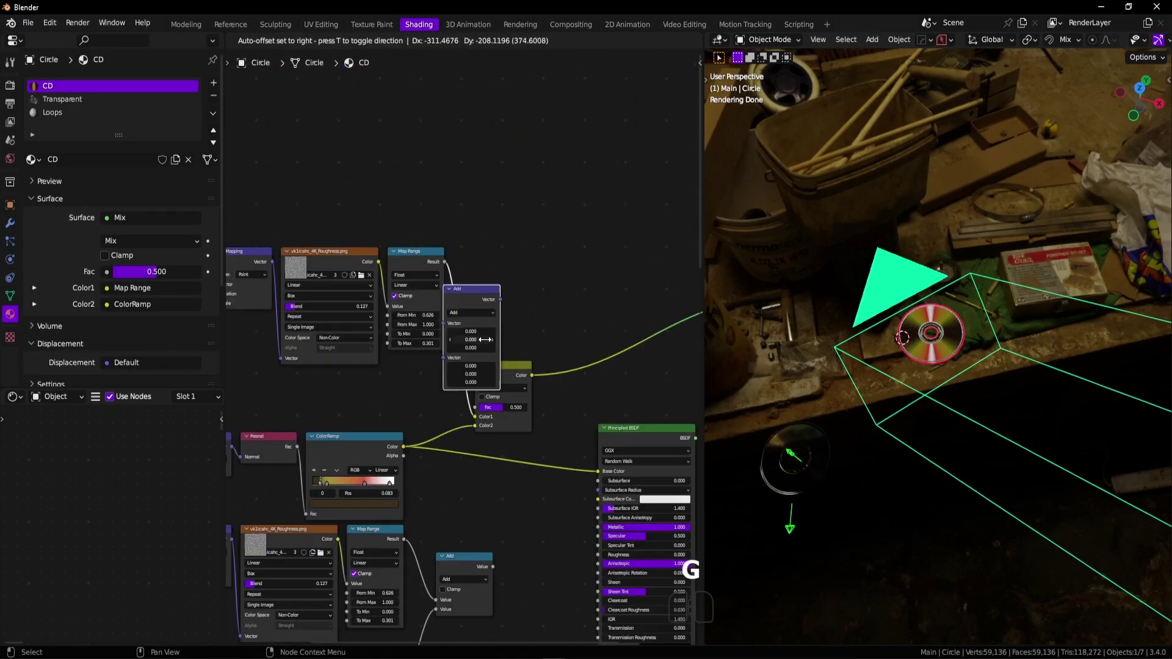
key("ctrl+x")
key("KP_Divide")
middle_click_drag(958, 309, 957, 201, "ctrl")
left_click(364, 448, "ctrl+shift")
left_click(506, 291, "ctrl+shift")
middle_click_drag(318, 329, 318, 268, "ctrl")
left_click_drag(466, 312, 482, 312)
left_click_drag(466, 353, 512, 354)
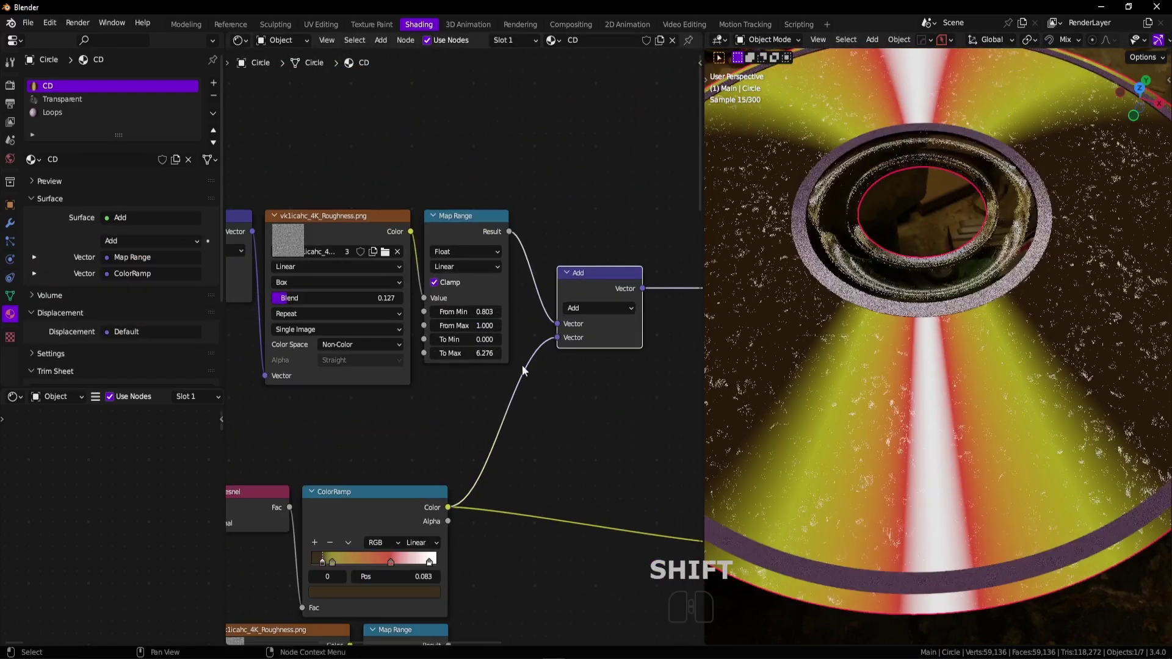
Undo the Map Range changes and the Mix node's removal, and delete the vector Add node.
middle_click_drag(522, 365, 443, 400)
middle_click_drag(989, 293, 714, 256, "shift")
key("ctrl+z")
key("ctrl+z")
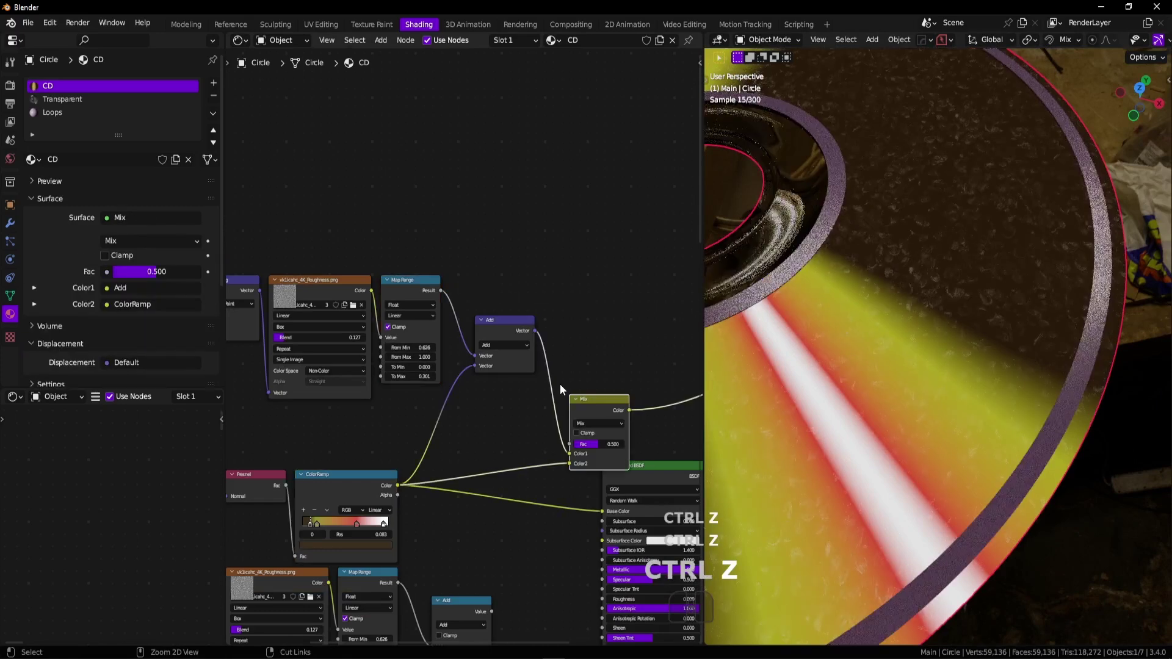
mouse_move(587, 400)
left_mouse_down()
mouse_move(582, 355)
mouse_move(566, 399)
left_mouse_up()
left_click(495, 324)
key("ctrl+x")
Use the Map Range as the Mix factor between the ColorRamp and white, with texture Blend 1.000 and From Min 0.823.
left_click_drag(566, 418, 568, 407)
left_click(348, 475, "ctrl+shift")
left_click(610, 397, "ctrl+shift")
left_click(606, 419)
scroll(403, 342, "up", 4)
left_click_drag(406, 330, 525, 329)
middle_click_drag(525, 342, 422, 351)
left_click_drag(540, 356, 565, 356)
scroll(916, 342, "down", 2)
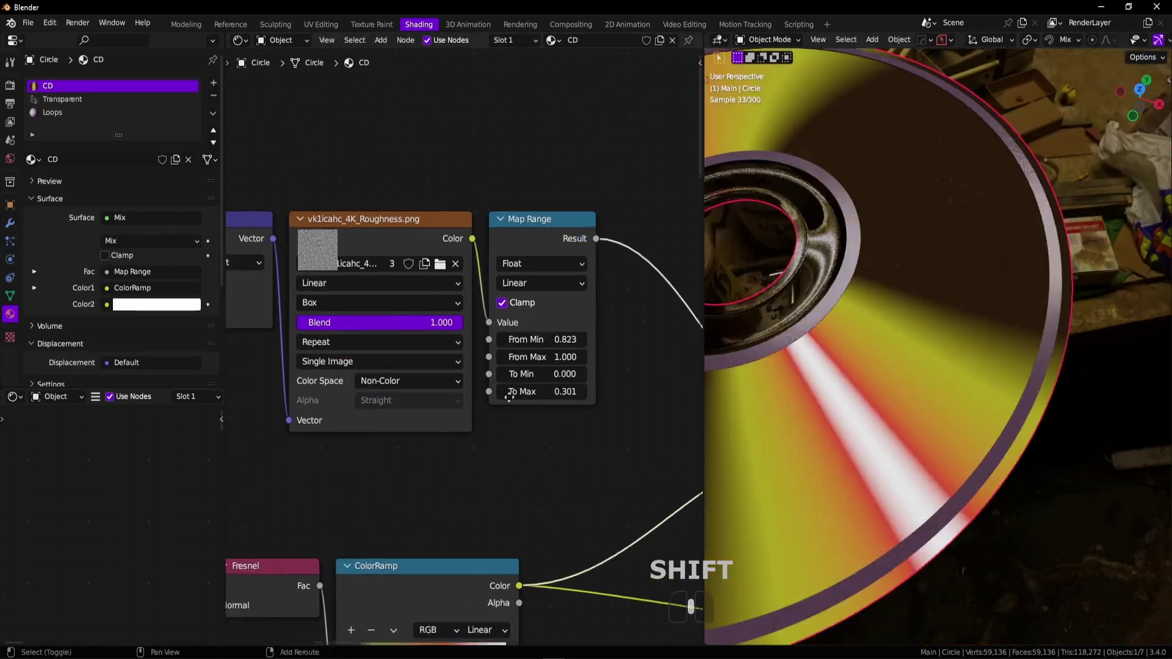
Feed the Mix colour into the Principled BSDF's Base Color and set the Map Range's To Max to 1.
middle_click_drag(342, 421, 570, 376)
middle_click_drag(568, 421, 342, 275)
left_click(519, 446, "ctrl+shift")
middle_click_drag(916, 366, 916, 305, "ctrl")
middle_click_drag(477, 403, 475, 489, "ctrl")
middle_click_drag(439, 379, 450, 307, "ctrl")
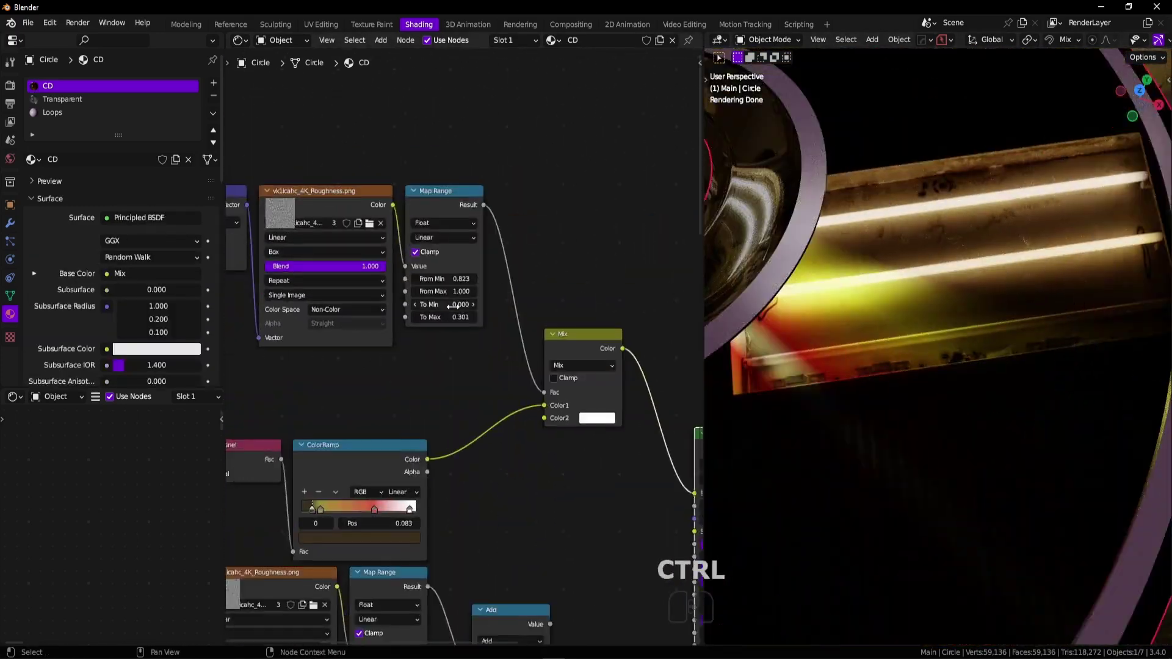
double_click(450, 316)
type("1")
middle_click_drag(550, 519, 580, 605, "ctrl")
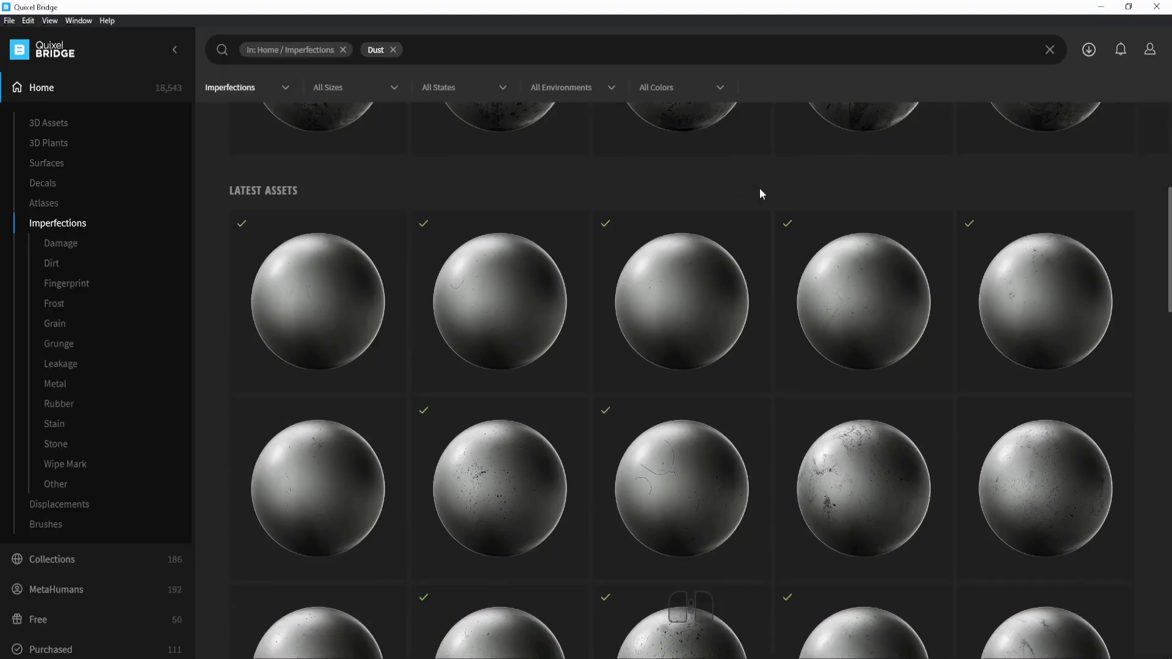
Switch to Quixel Bridge, select a Dust imperfection and export it at 4K resolution.
left_click(766, 287)
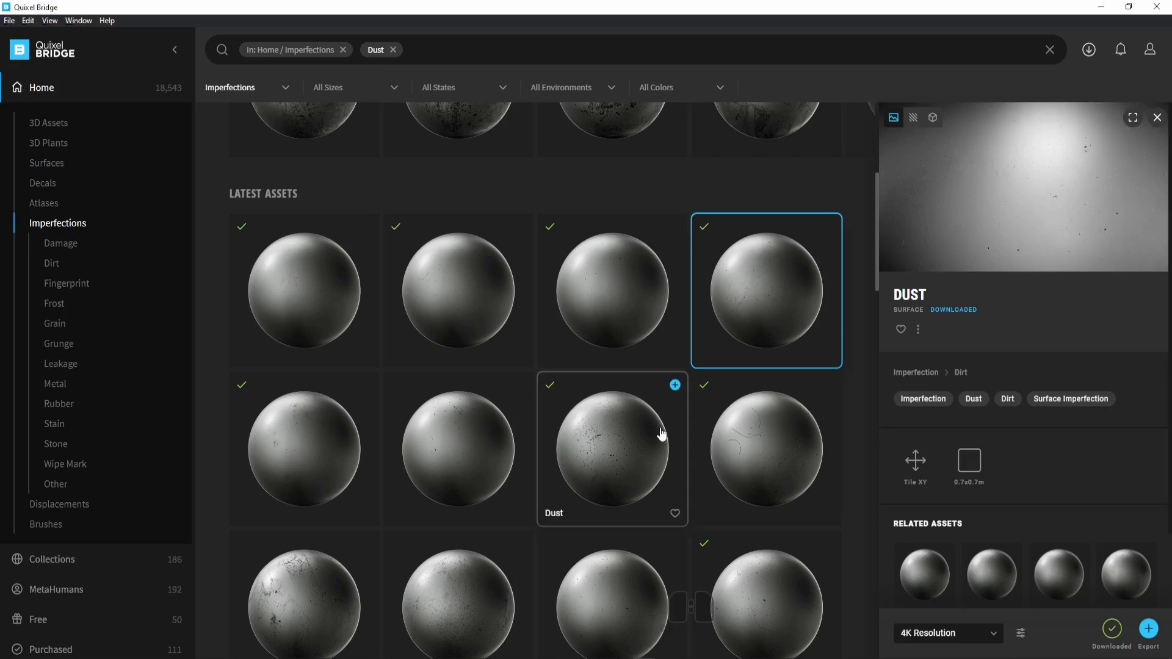
left_click(1148, 629)
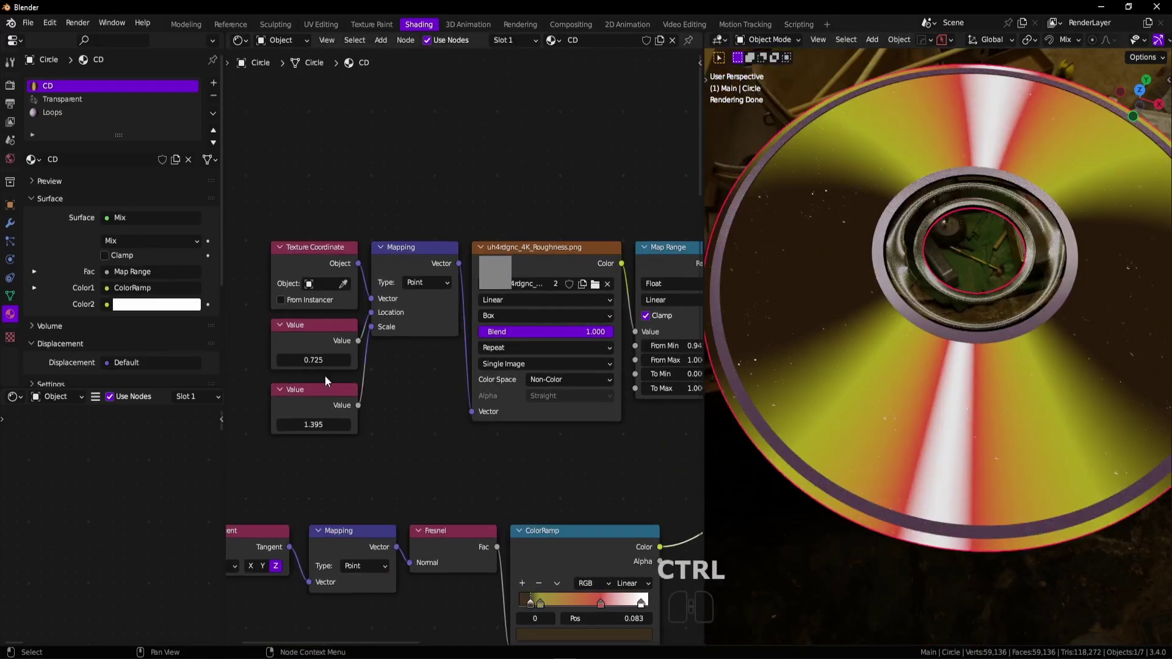
Back in Blender, output the Principled BSDF and copy the dust texture chain with its Mix node into the Transparent material.
left_click(531, 364, "ctrl+shift")
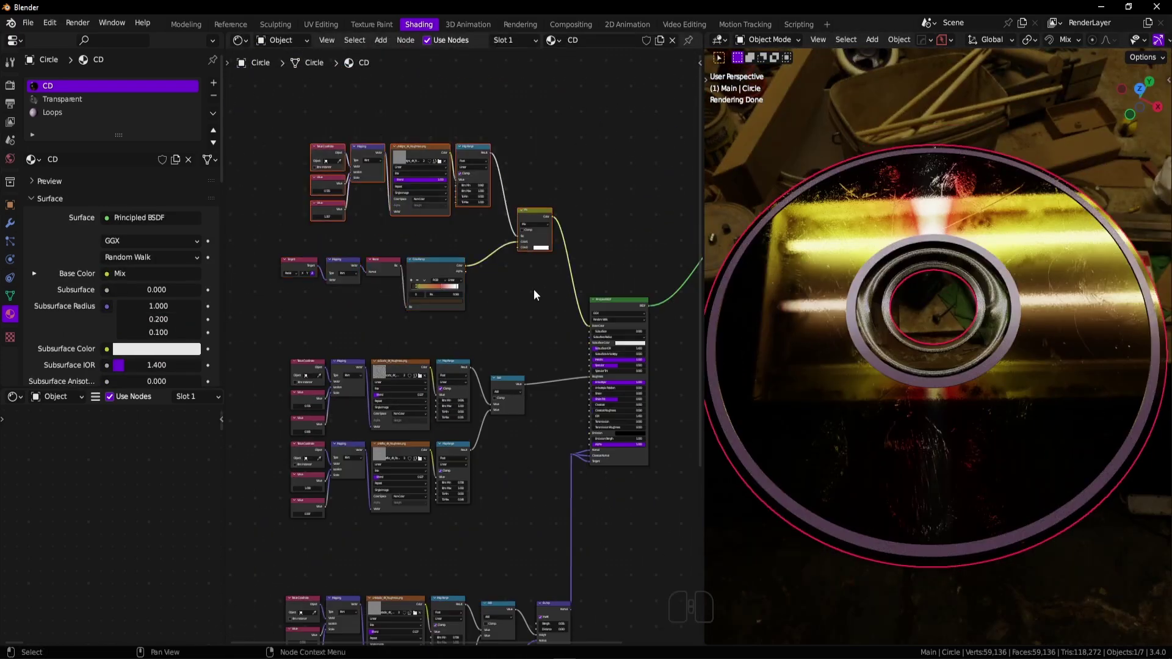
key("ctrl+z")
key("ctrl+c")
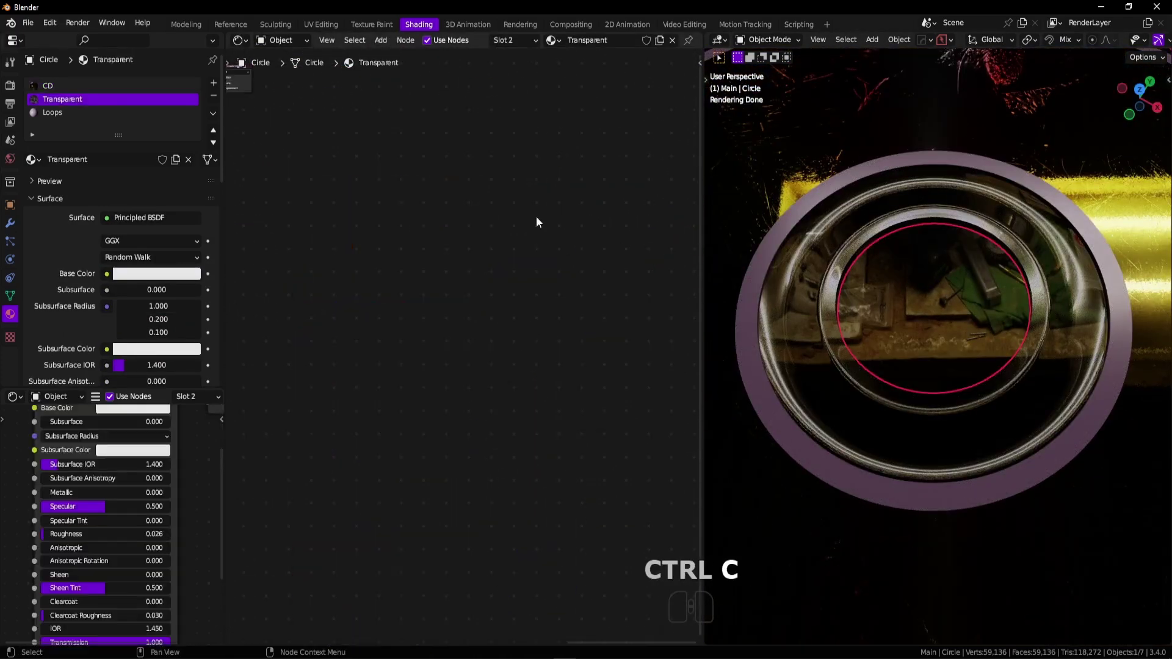
key("ctrl+v")
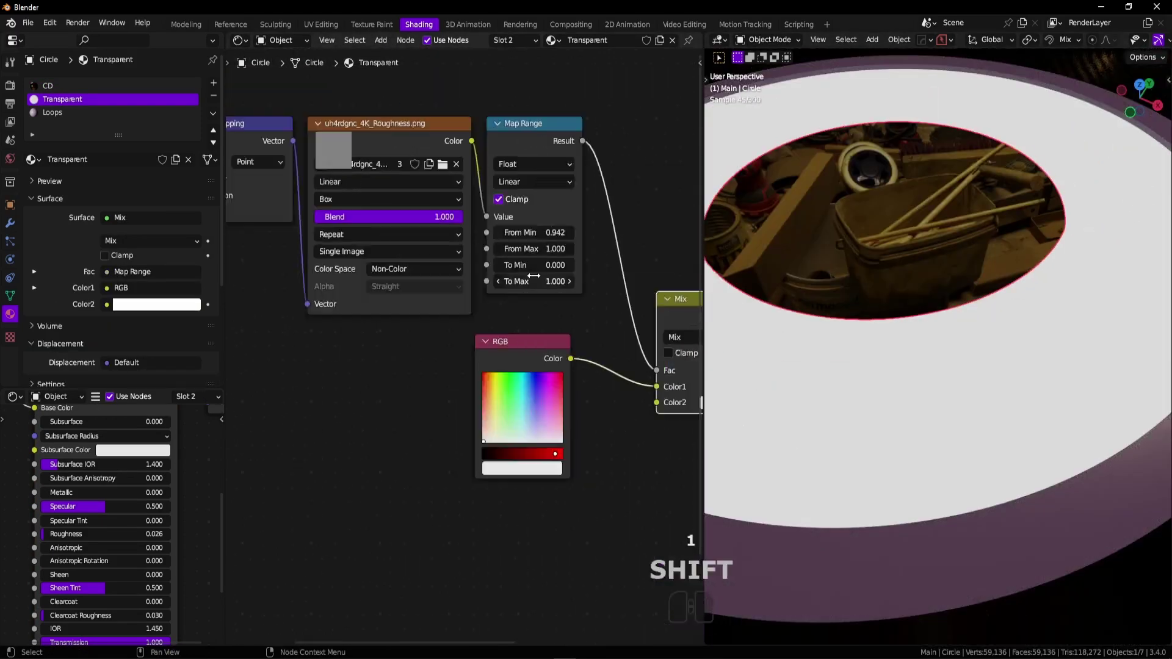
Preview the Transparent material's dust Map Range, set its From Min to 0.908 and reveal the Texture Coordinate node's hidden outputs.
left_click(379, 83, "ctrl+shift")
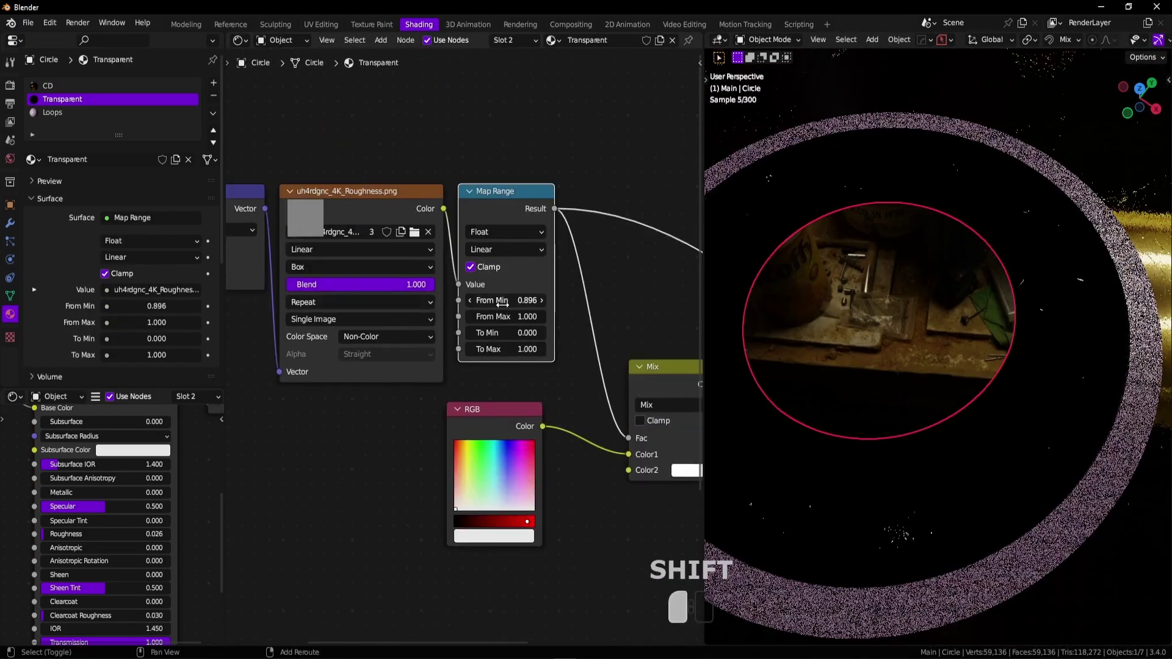
key("Escape")
key("ctrl+z")
key("ctrl+z")
key("ctrl+h")
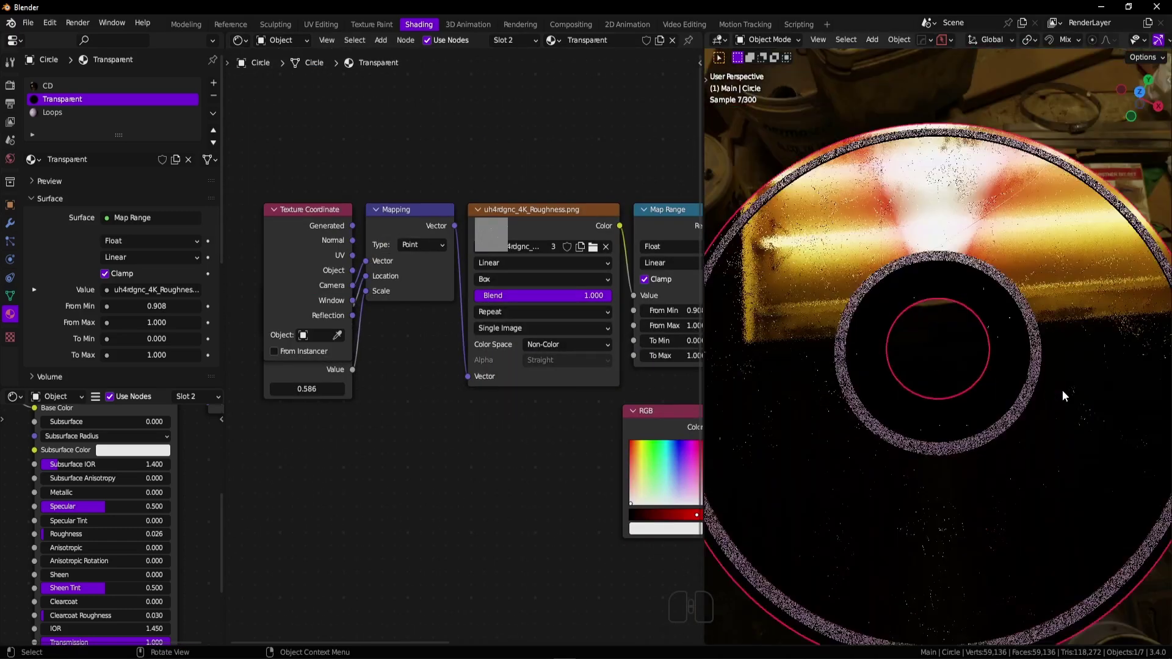
Hide the unused Texture Coordinate outputs, output the Transparent material's Principled BSDF and show the isolated disc in rendered shading.
key("ctrl+h")
left_click(616, 378, "ctrl+shift")
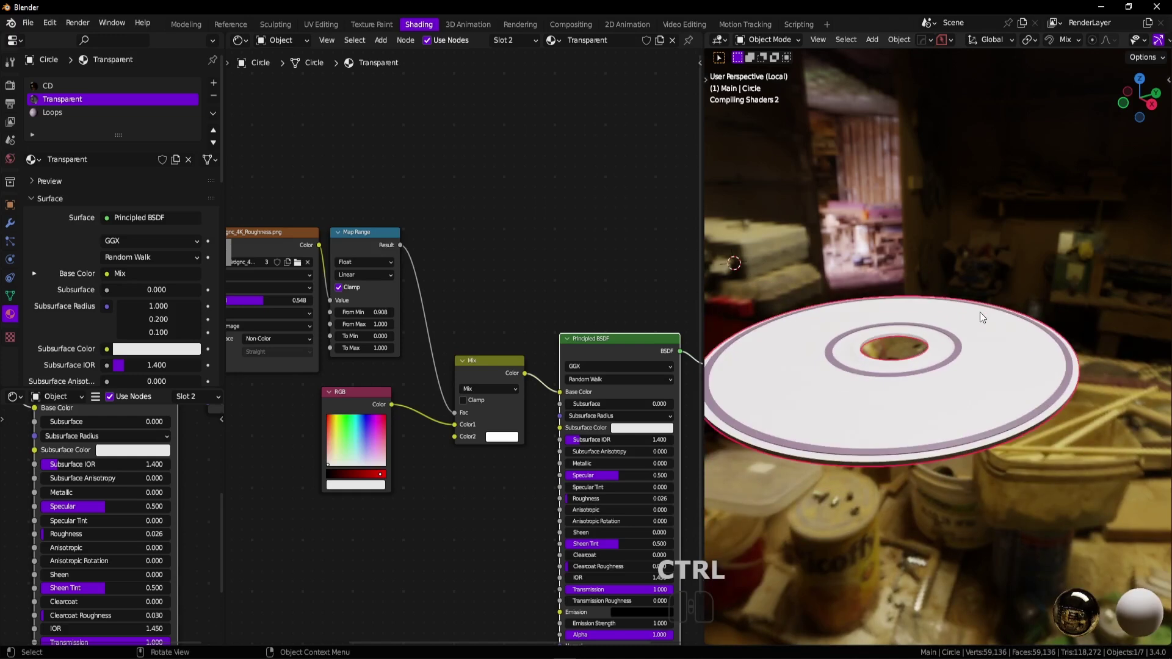
key("z")
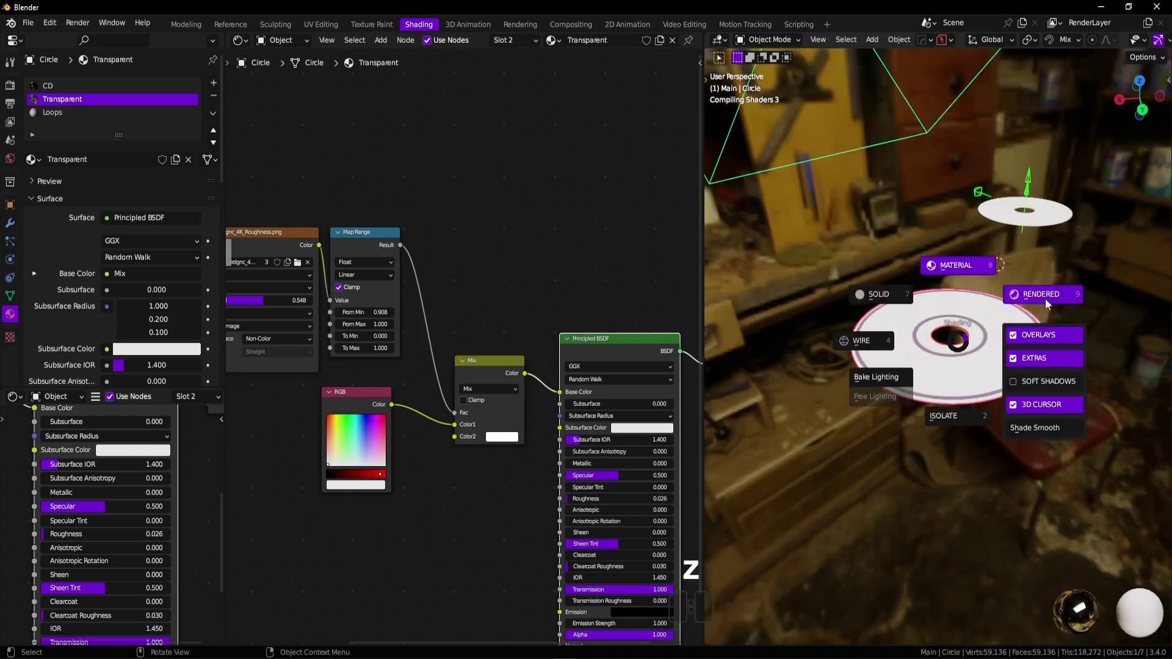
left_click(1045, 299)
mouse_move(934, 262)
middle_mouse_down("ctrl")
mouse_move(1038, 259)
mouse_move(1038, 347)
middle_mouse_up("ctrl")
Try the Multiply blend mode with a black Color2 on the Transparent material's dust Mix node.
left_click(502, 437)
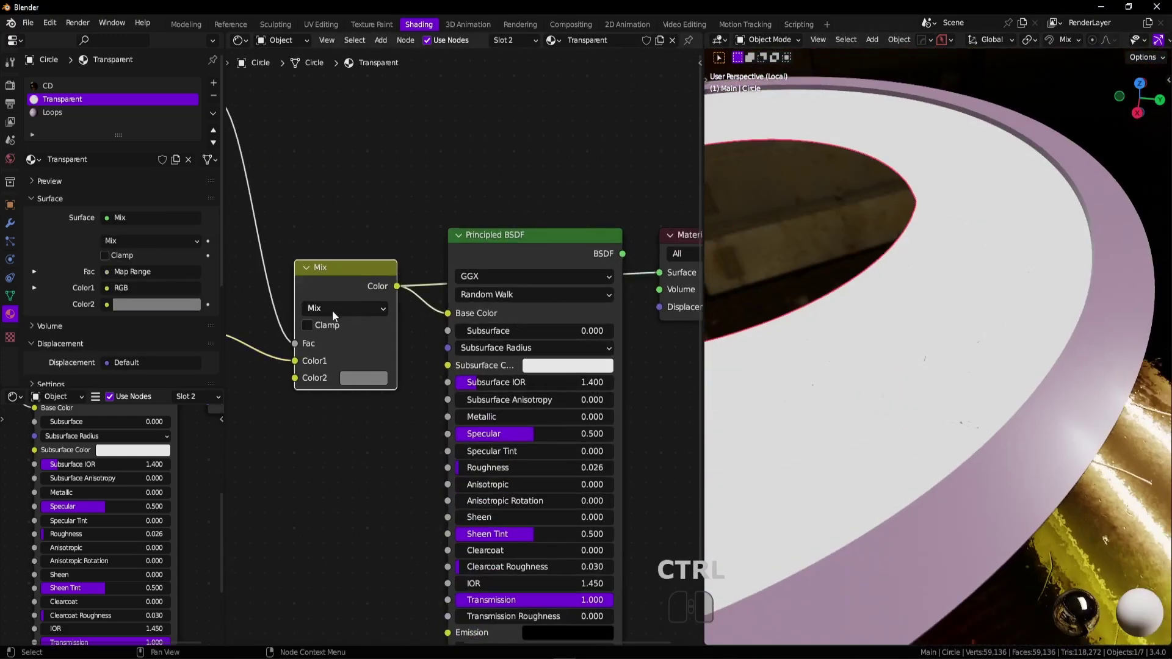
left_click(332, 310)
left_click(438, 320)
left_click(446, 374)
left_click(483, 286)
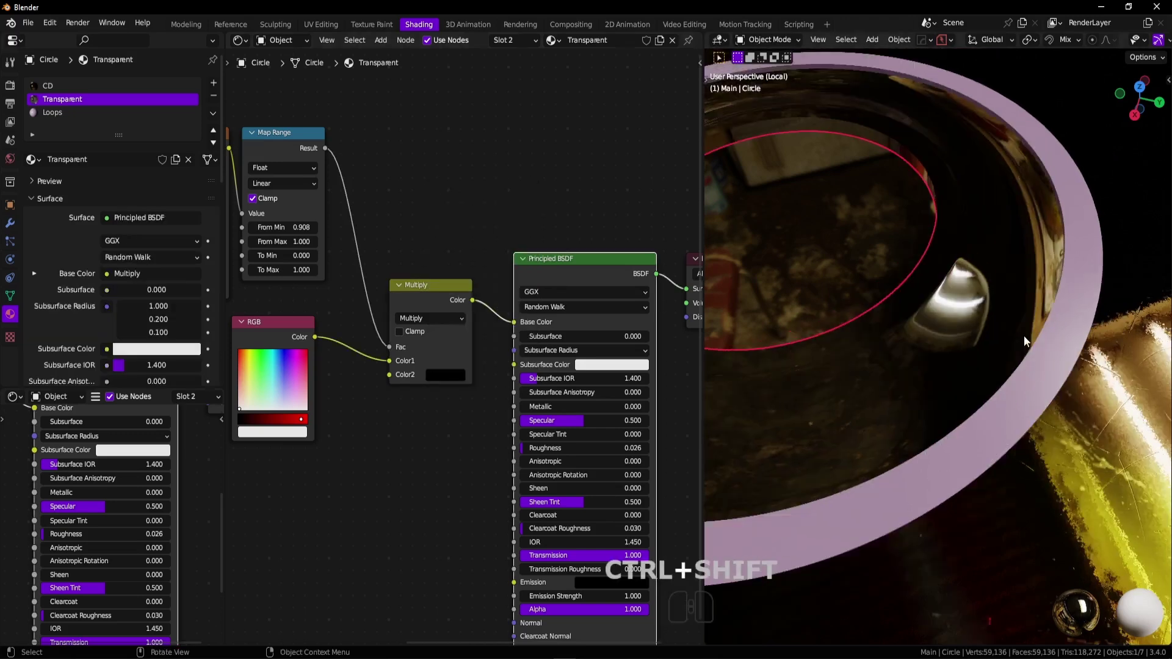
Set the dust Mix node to Lighten with Clamp enabled and a white Color2, and its Map Range's From Min to 0.861.
left_click(430, 319)
left_click(430, 306)
left_click(399, 332)
left_click(283, 133, "ctrl+shift")
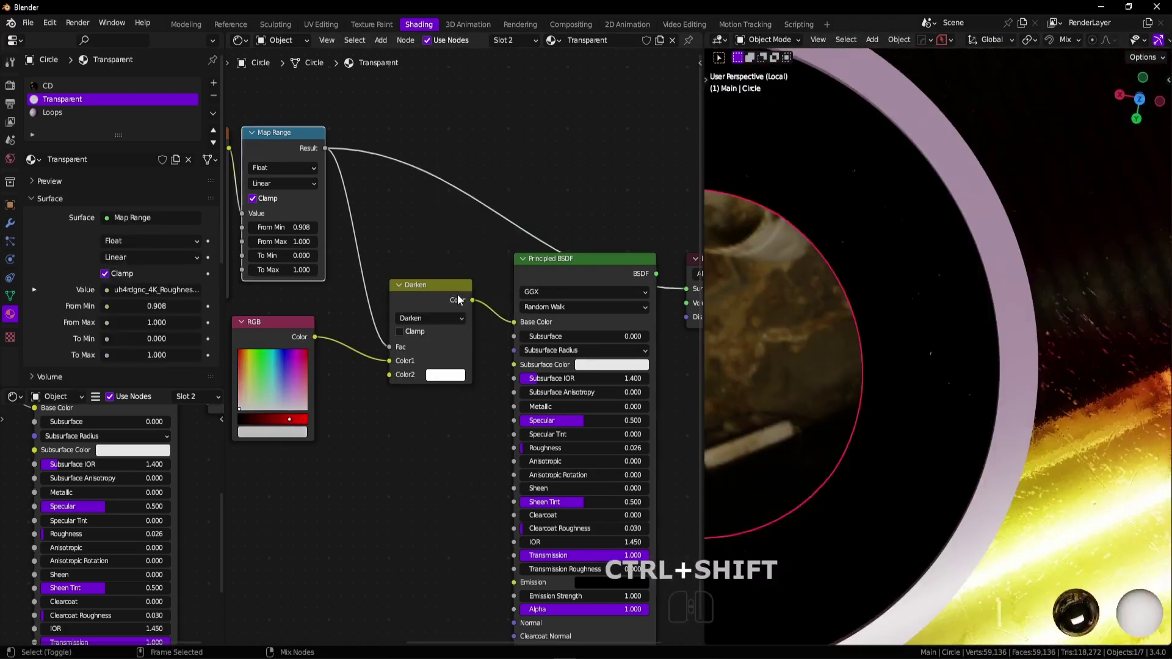
left_click(456, 295, "ctrl+shift")
scroll(426, 317, "down", 3, "ctrl")
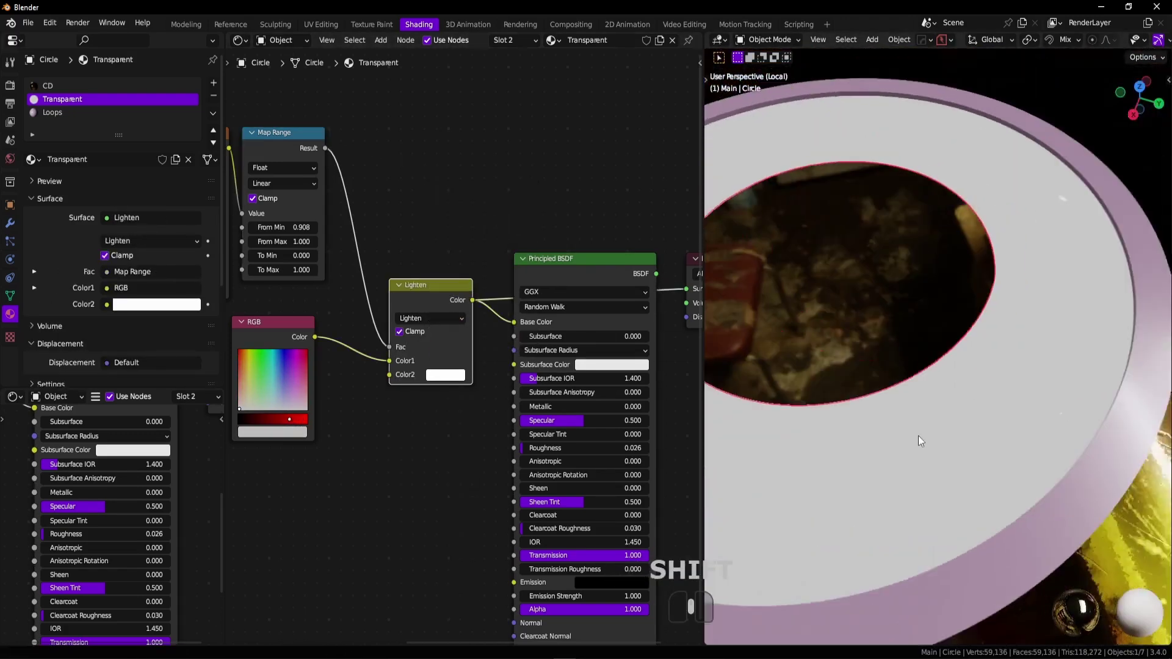
left_click_drag(507, 335, 518, 335, "shift")
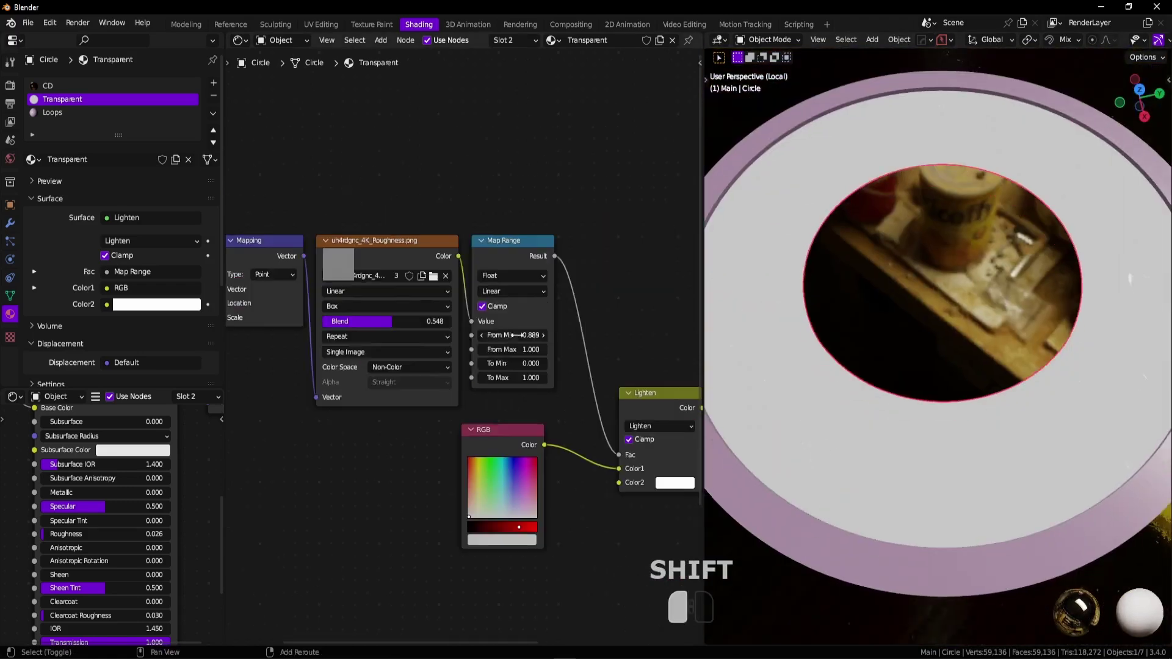
Copy the two-texture roughness chain with its Add node into the Transparent material and feed it into Roughness.
key("ctrl+z")
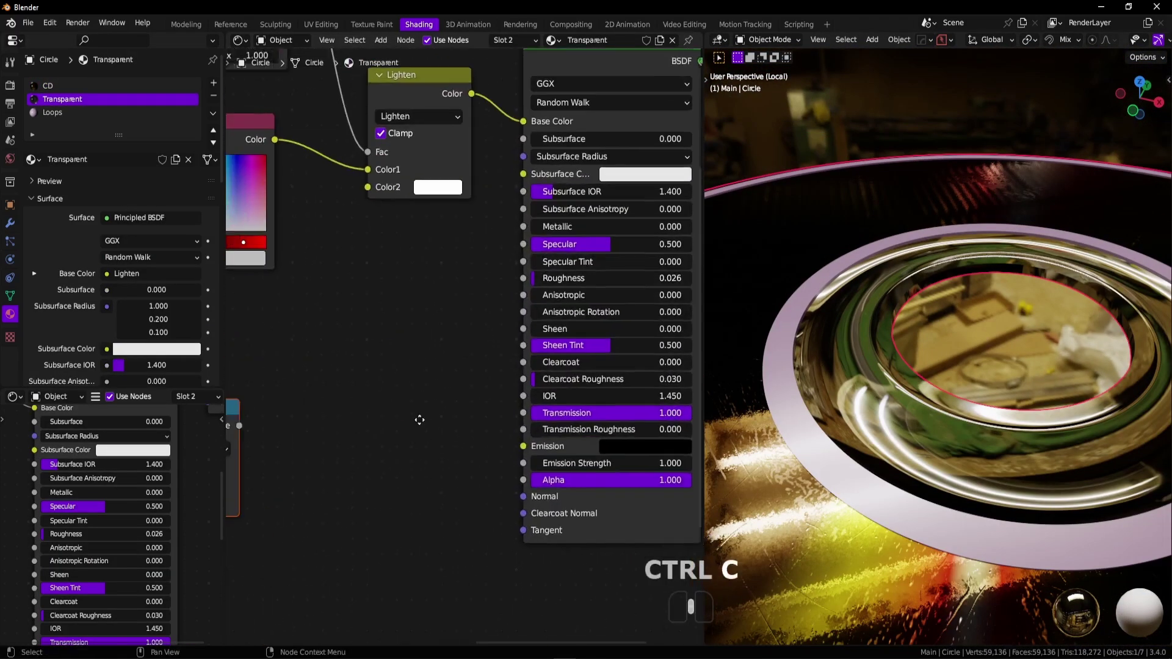
key("ctrl+v")
key("ctrl+z")
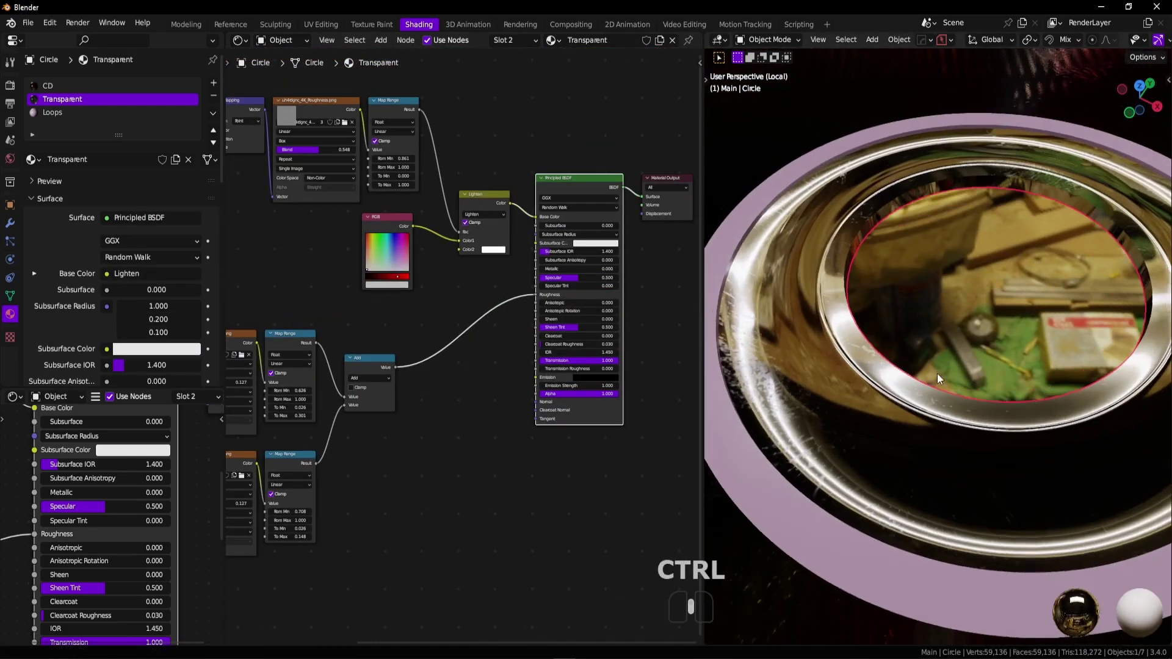
Copy the scratch texture chain with its Bump node into the Transparent material and connect it to the Principled BSDF's Normal.
key("ctrl+z")
key("ctrl+c")
key("ctrl+v")
key("ctrl+z")
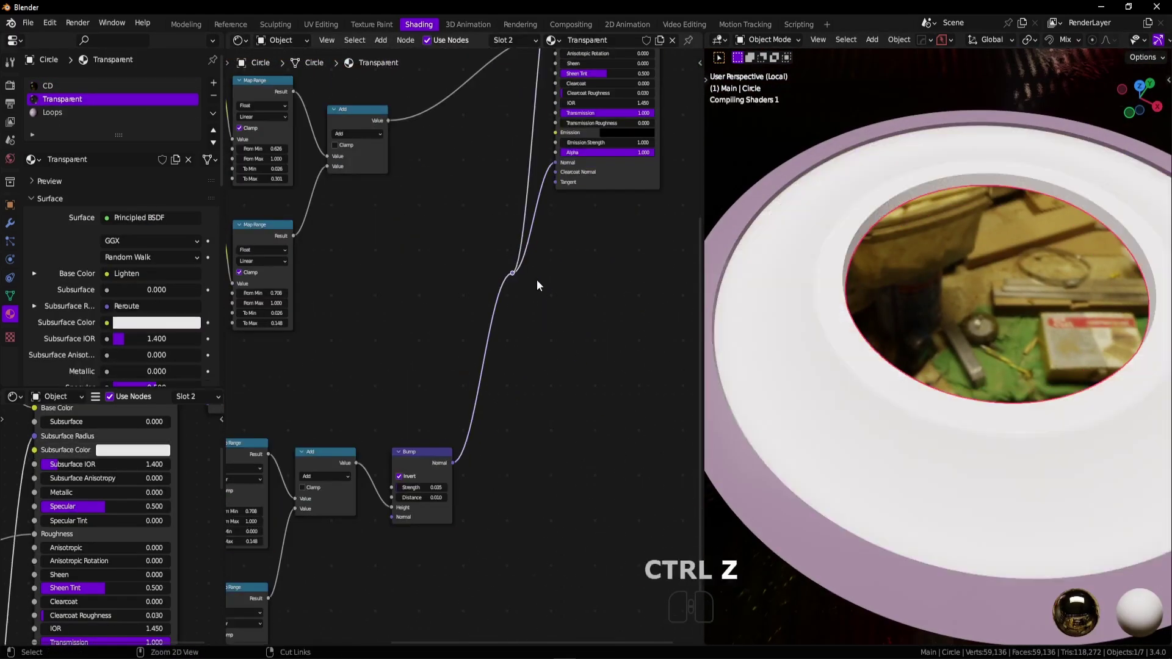
Copy the dust, roughness and bump chains into the Loops material and connect them to its Principled BSDF.
middle_click_drag(983, 343, 1064, 364, "ctrl")
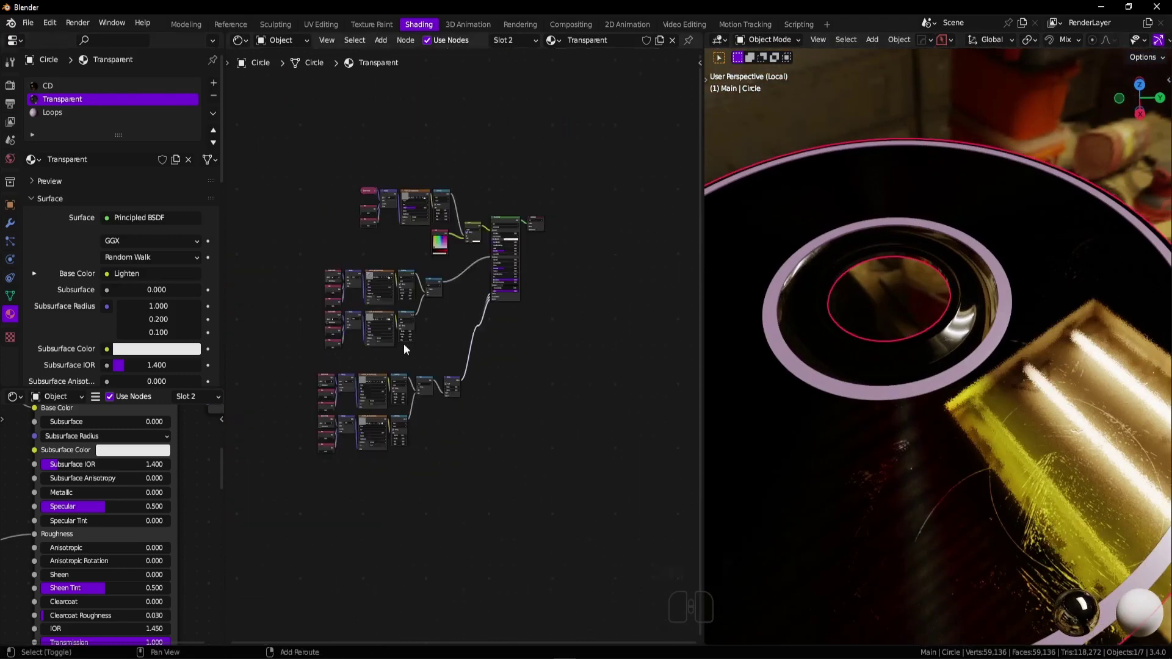
key("ctrl+c")
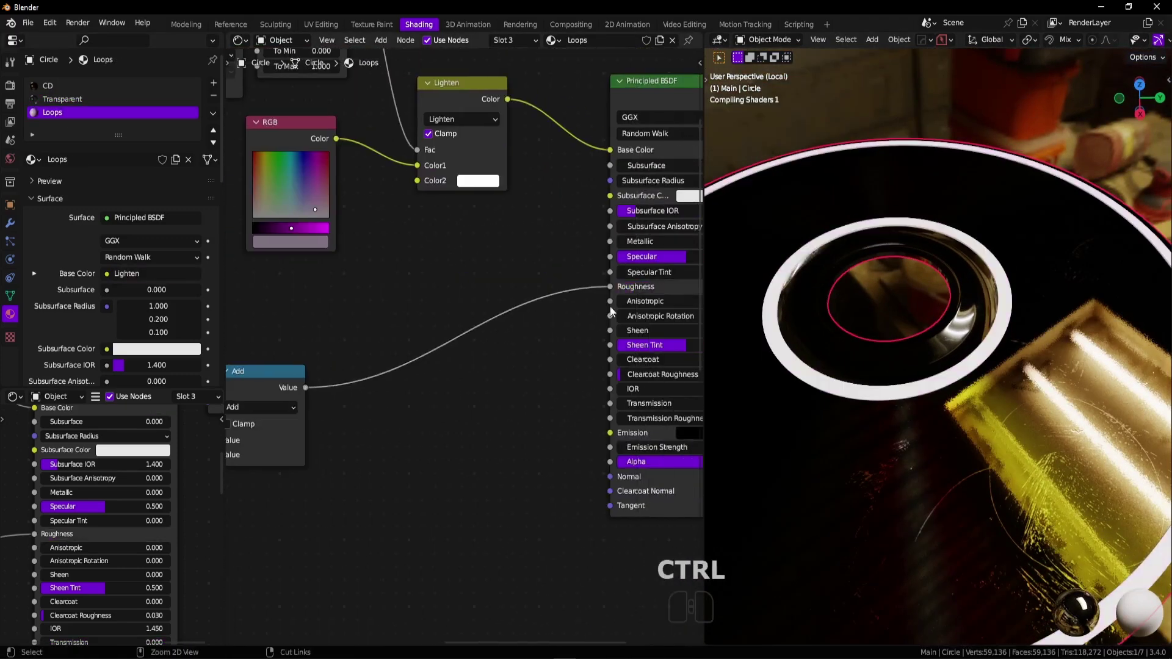
key("ctrl+z")
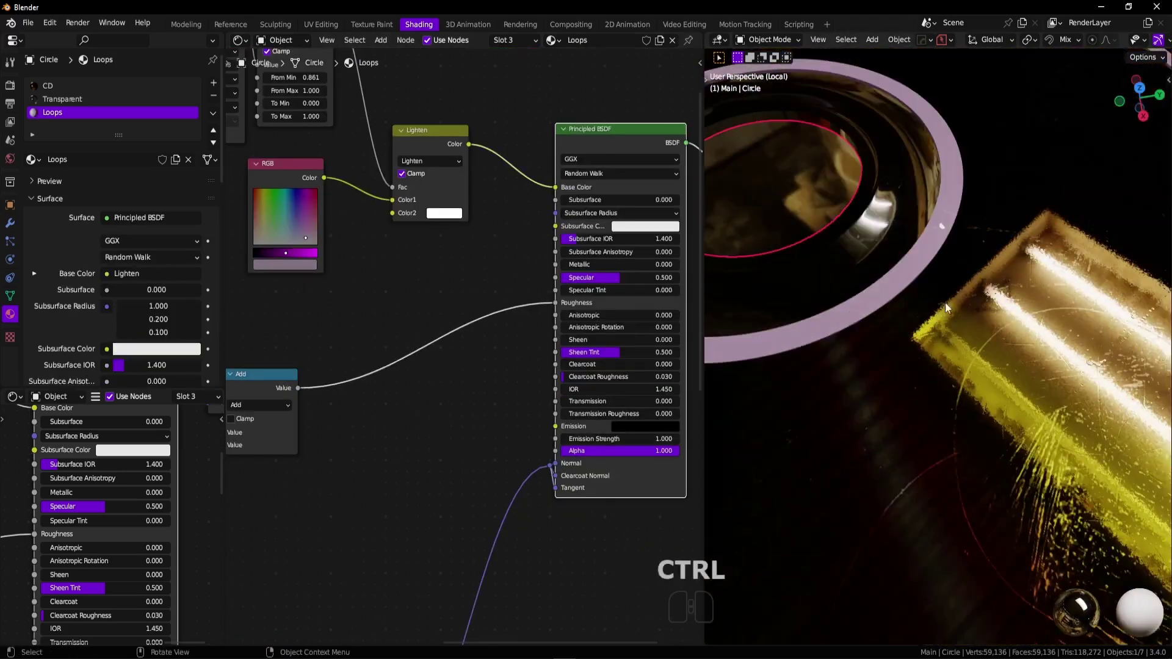
Insert a Bevel node between the Loops material's Bump and Principled BSDF, with 6 samples and a radius of 0.002.
key("ctrl+shift+a")
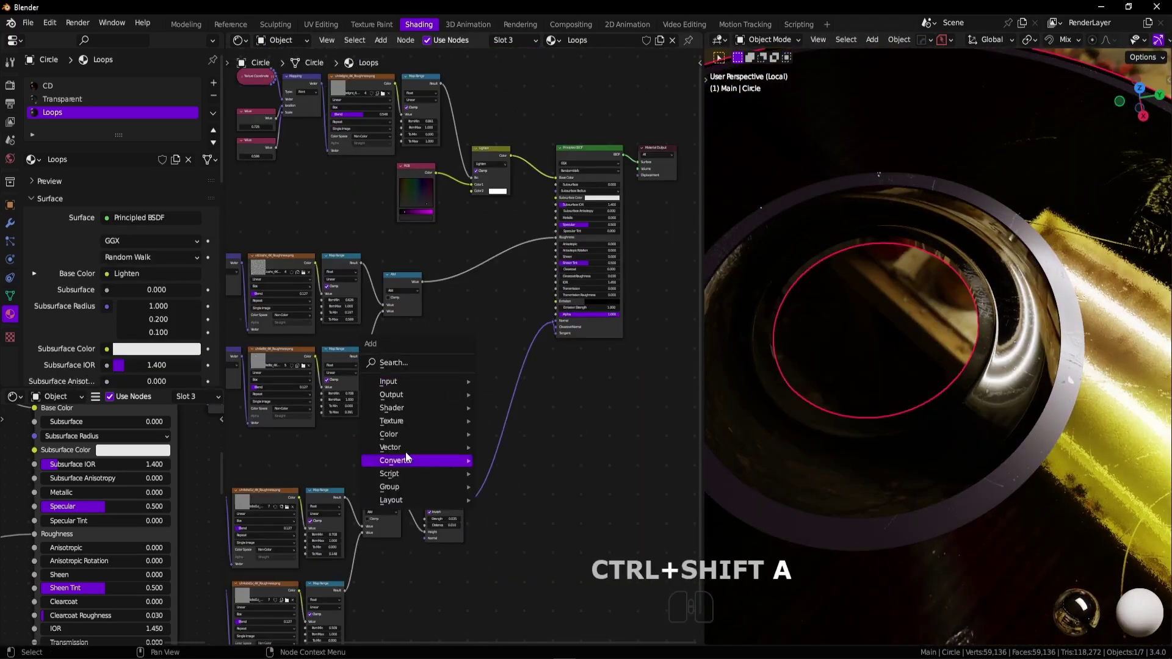
mouse_move(422, 381)
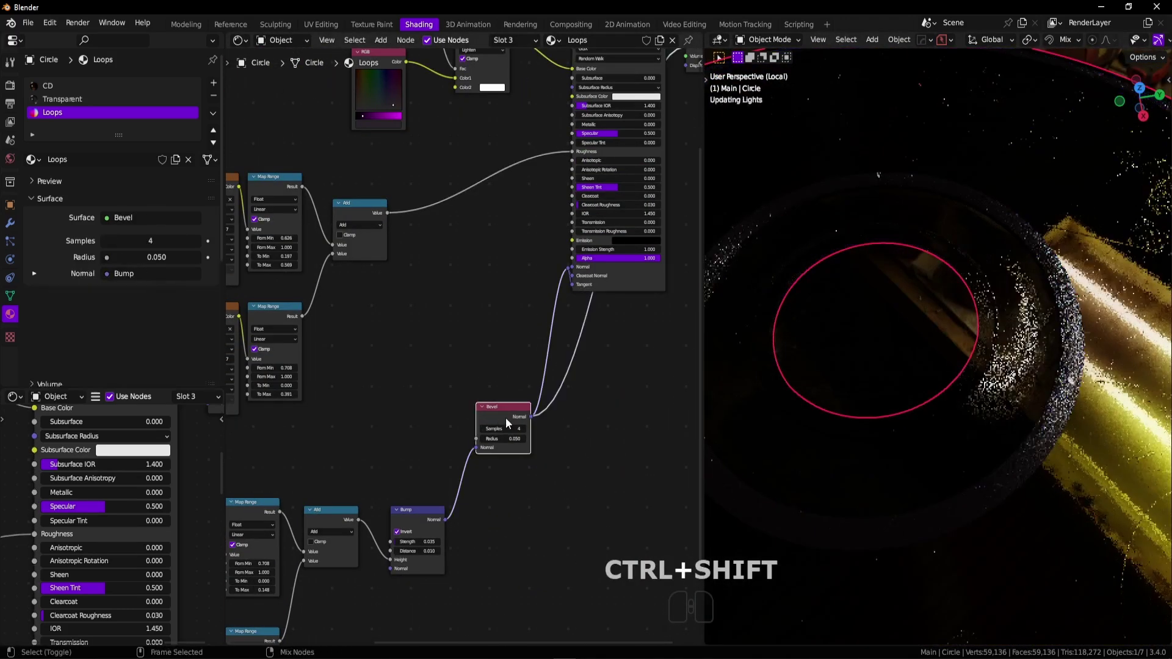
key("space")
key("Return")
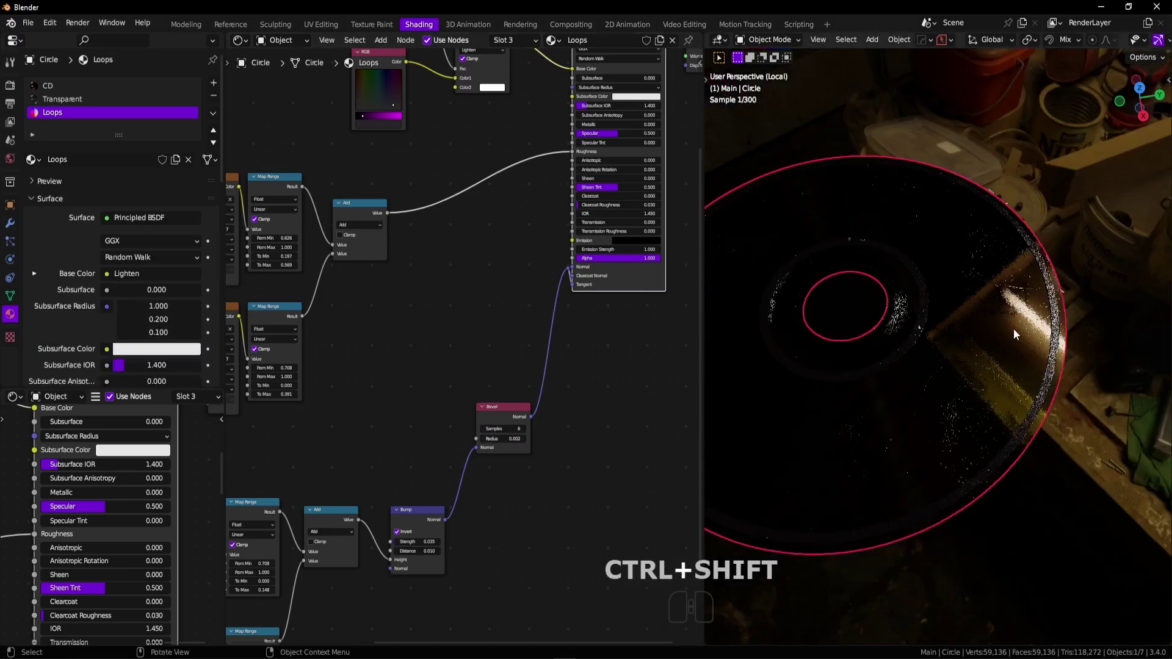
Set To Max to 0.150 on both roughness Map Range nodes in the CD material.
middle_click_drag(1014, 328, 1055, 292)
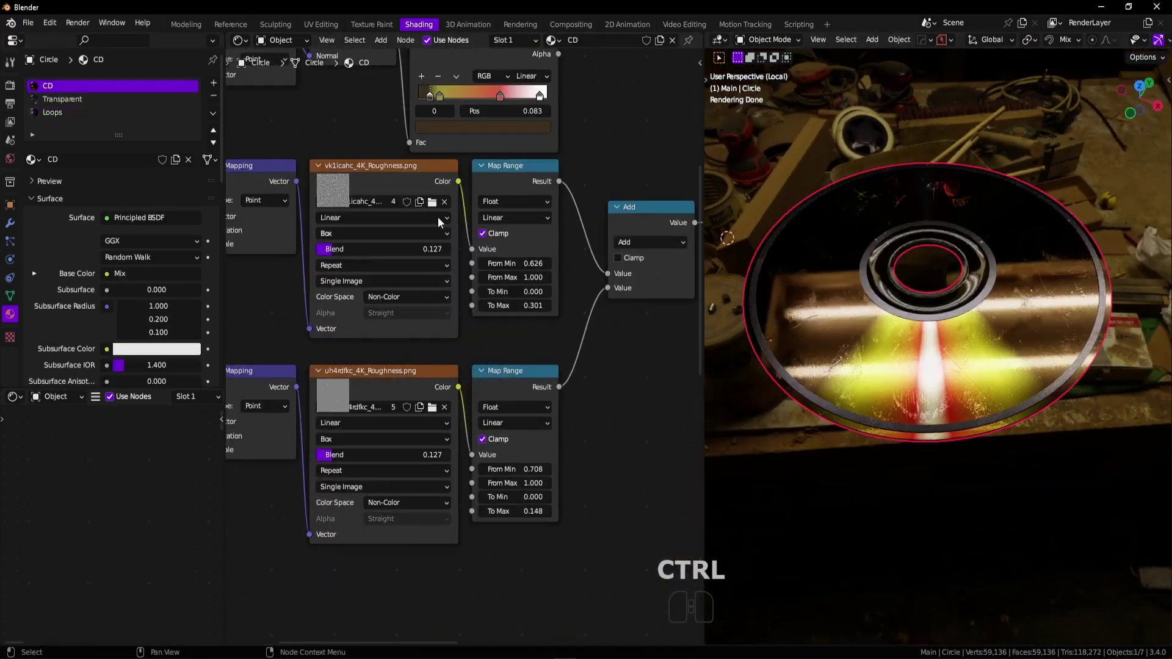
key("ctrl+c")
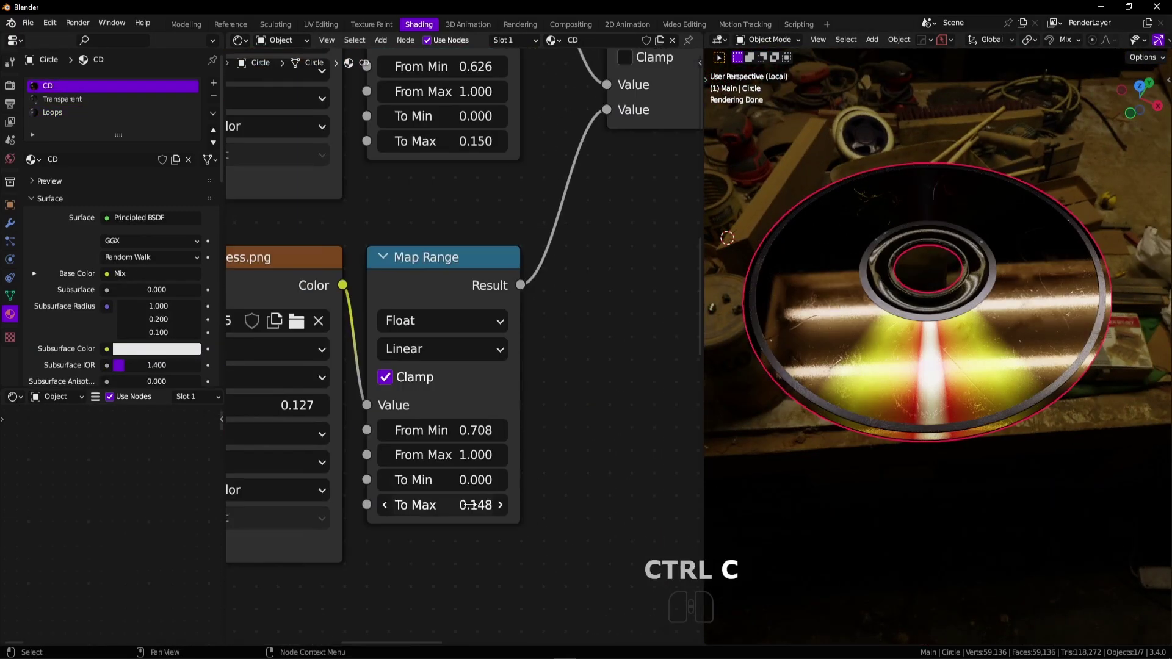
middle_click_drag(1038, 341, 966, 321)
Examine the comparison CD's CD 4.001 material by previewing its Bump and mask nodes in the rendered view.
scroll(1016, 422, "down", 4)
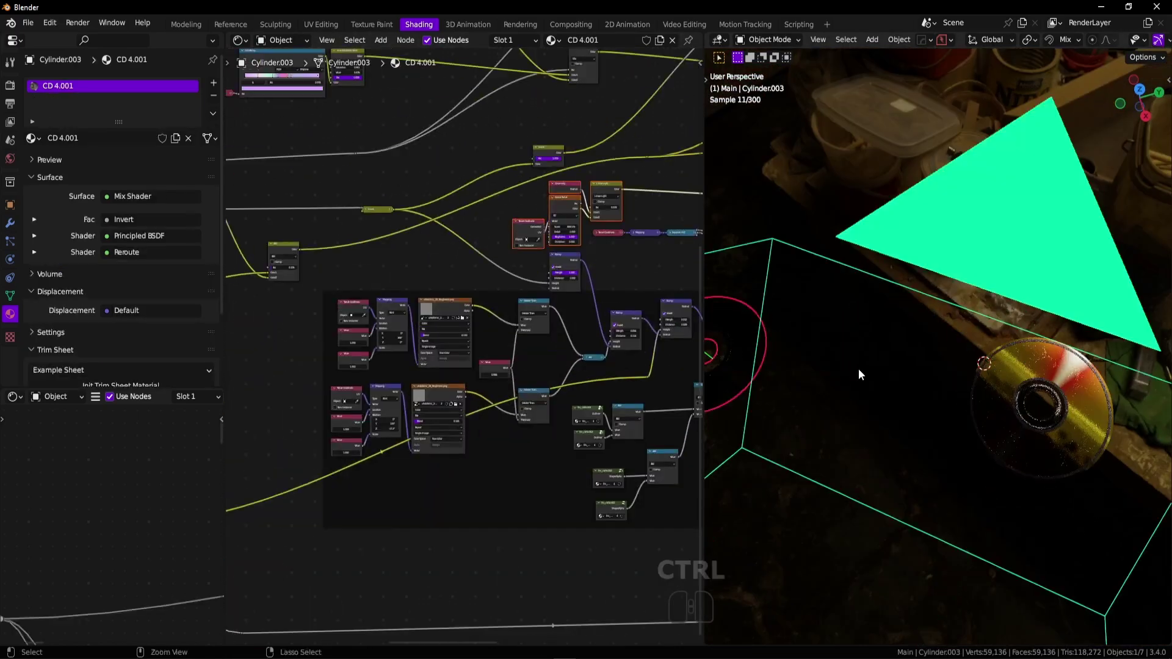
key("z")
scroll(1067, 384, "up", 3)
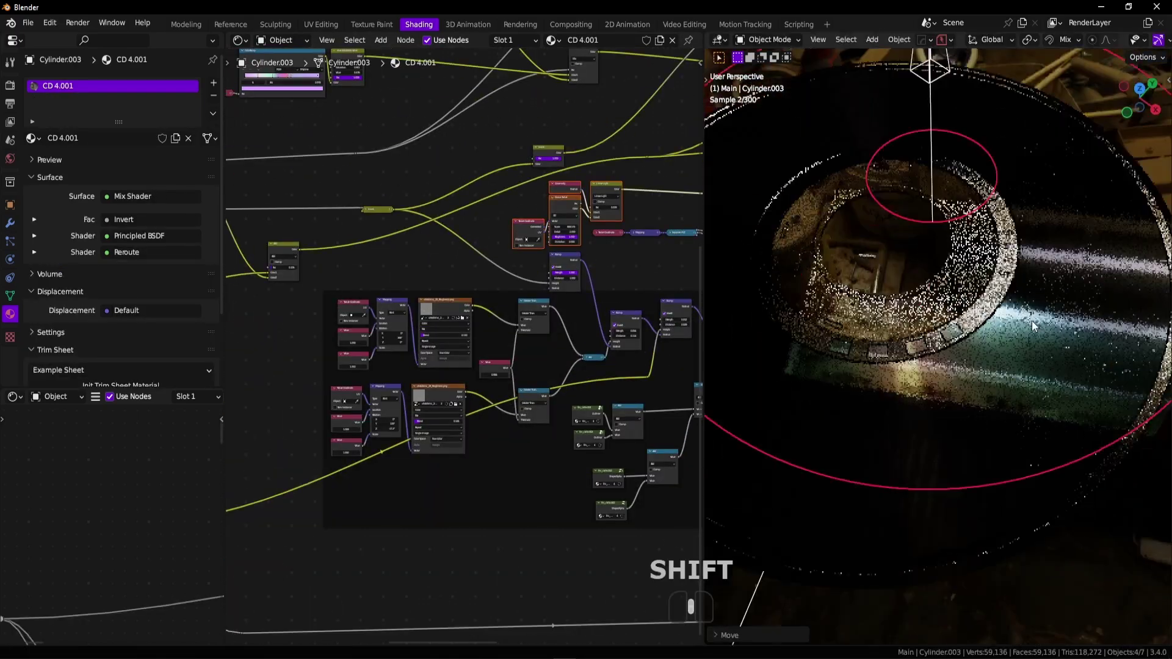
left_click(623, 255, "ctrl+shift")
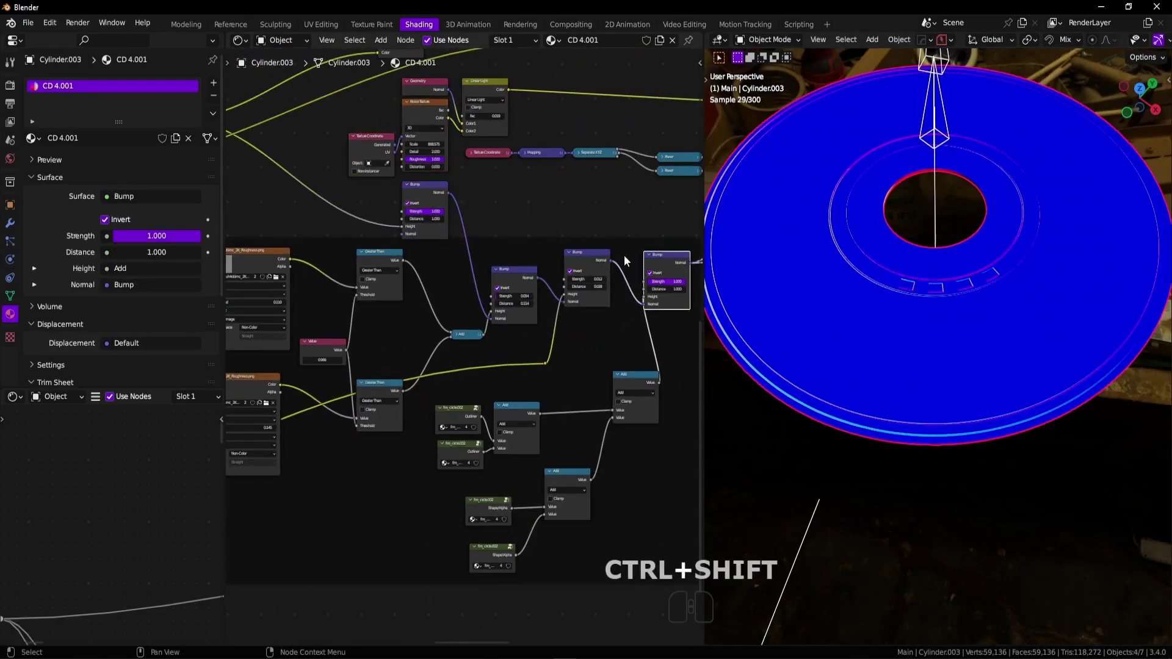
left_click(379, 405, "ctrl+shift")
left_click(324, 352, "ctrl+shift")
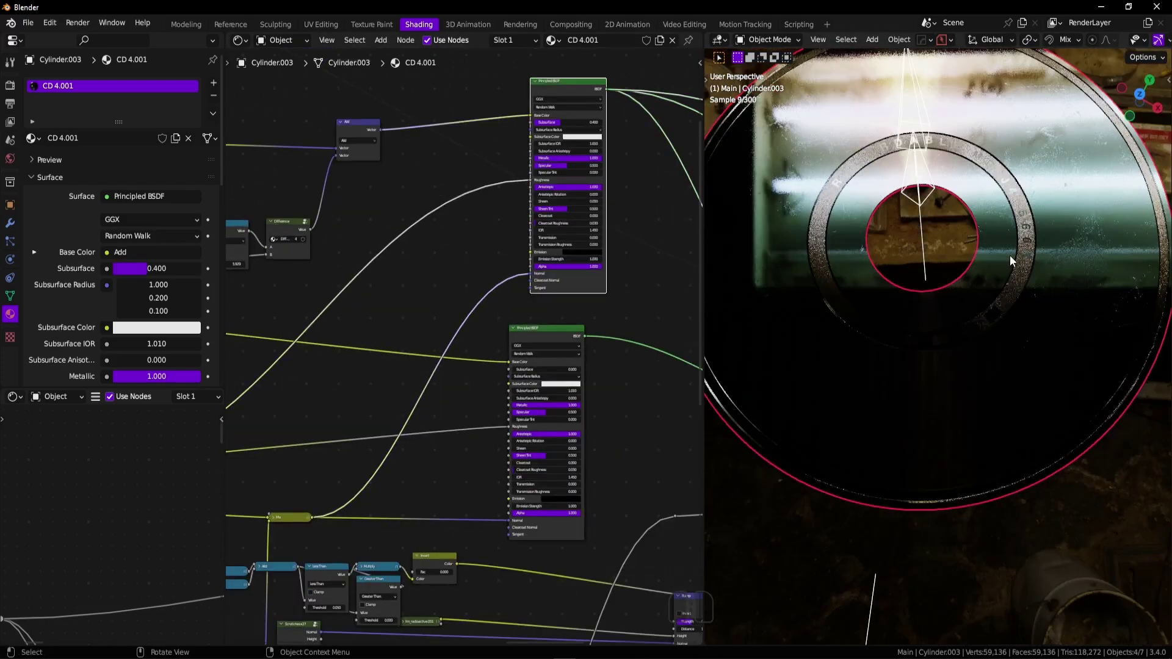
Frame the new CD's material nodes and compare both CDs through the camera in rendered shading.
key("Home")
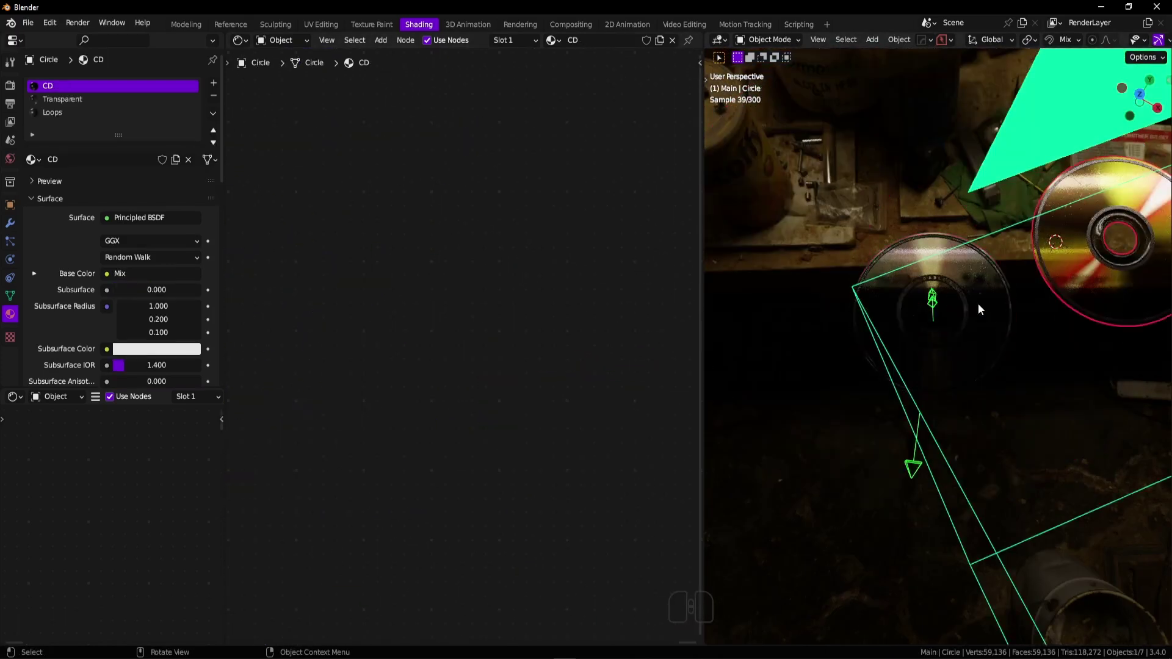
key("v")
middle_click_drag(957, 341, 961, 390, "ctrl")
middle_click_drag(962, 391, 929, 342, "shift")
key("space")
key("shift+z")
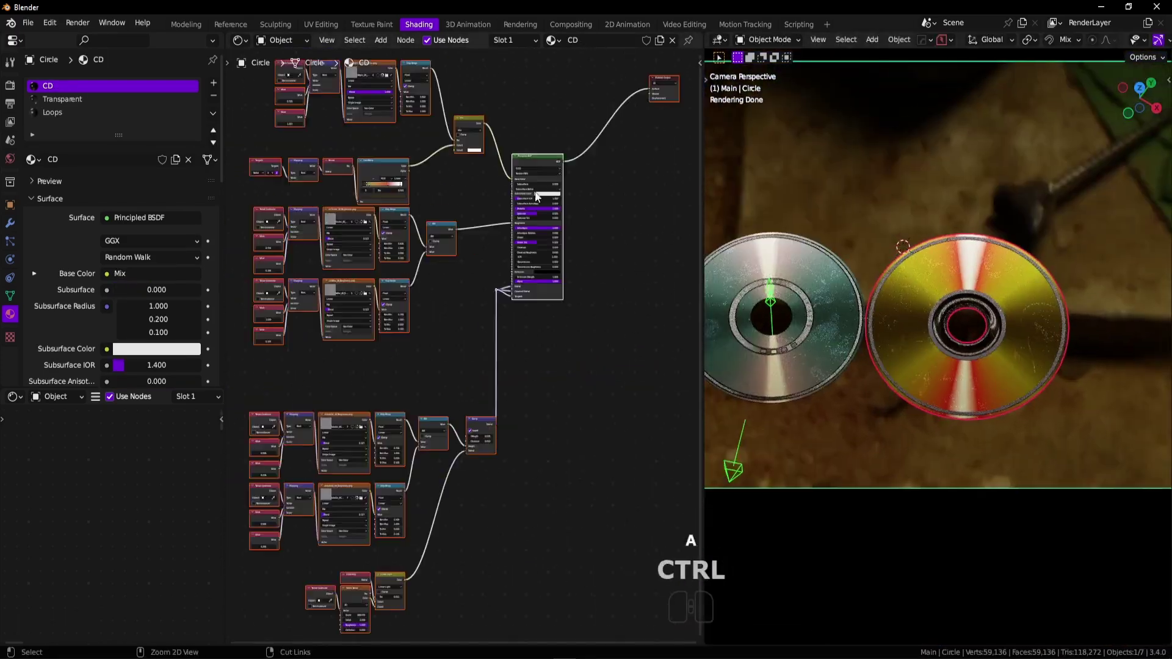
Adjust the red and yellow colour stops of the CD material's ColorRamp.
left_click(517, 303)
left_click(453, 252)
middle_click_drag(1001, 341, 1042, 356)
Move the camera closer to the new CD and set the noise Linear Light node's Fac to 0.007.
key("v")
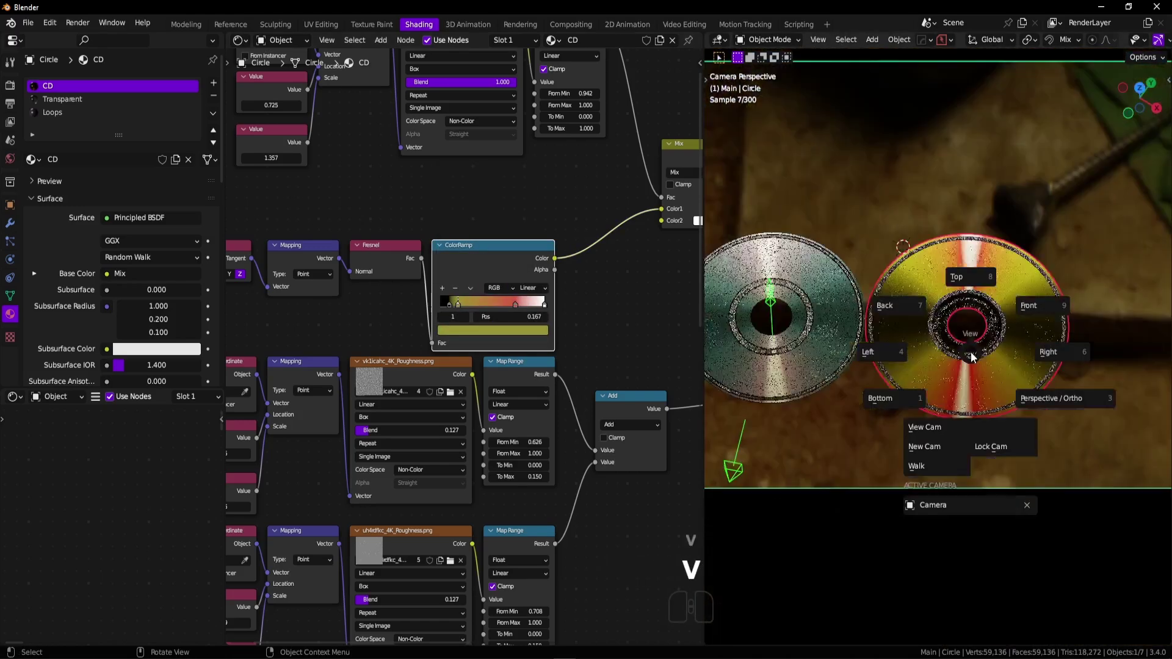
left_click(809, 403)
scroll(928, 339, "up", 3)
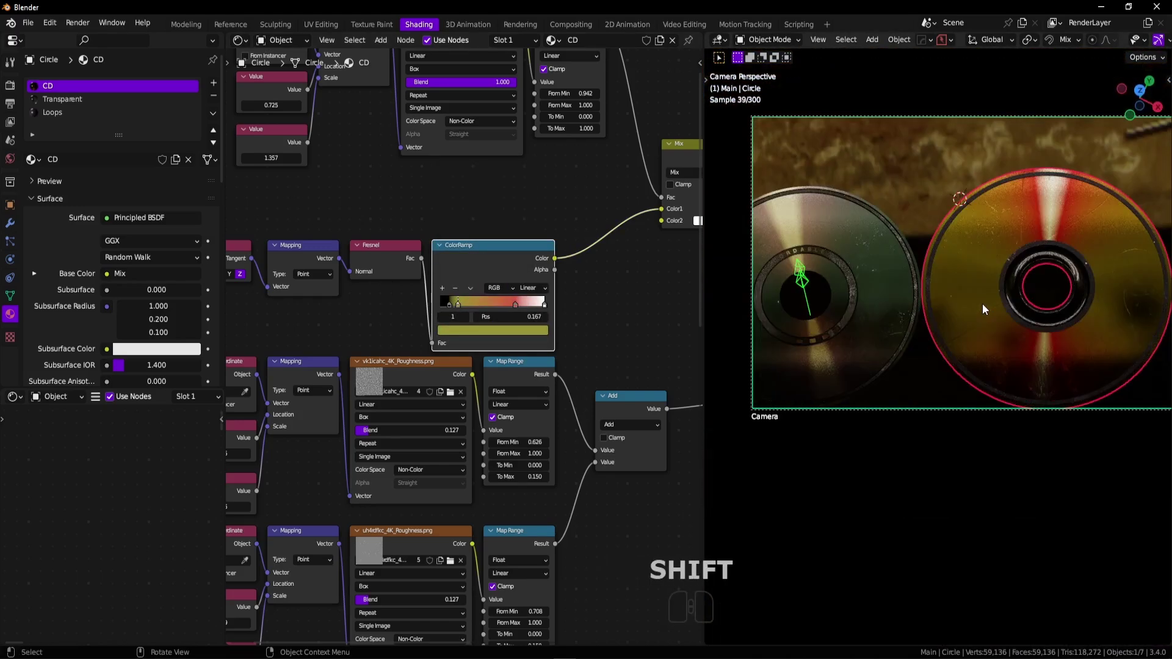
scroll(491, 329, "down", 2)
scroll(652, 228, "down", 4, "shift")
scroll(756, 305, "up", 3)
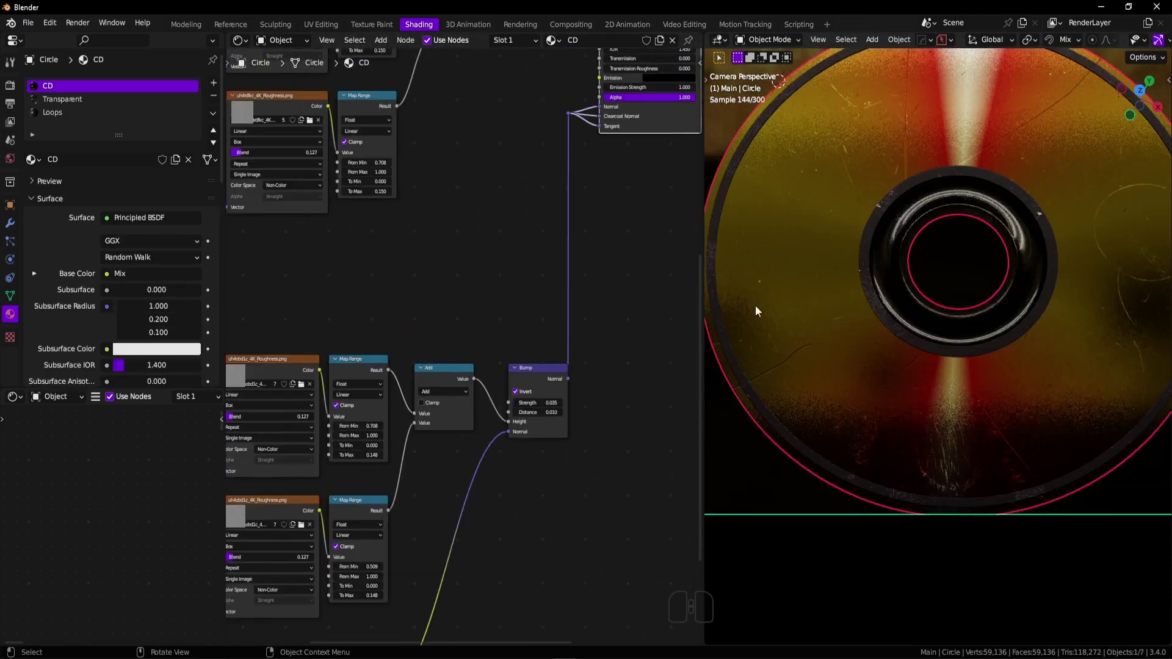
scroll(372, 290, "down", 2, "ctrl")
scroll(372, 290, "up", 5)
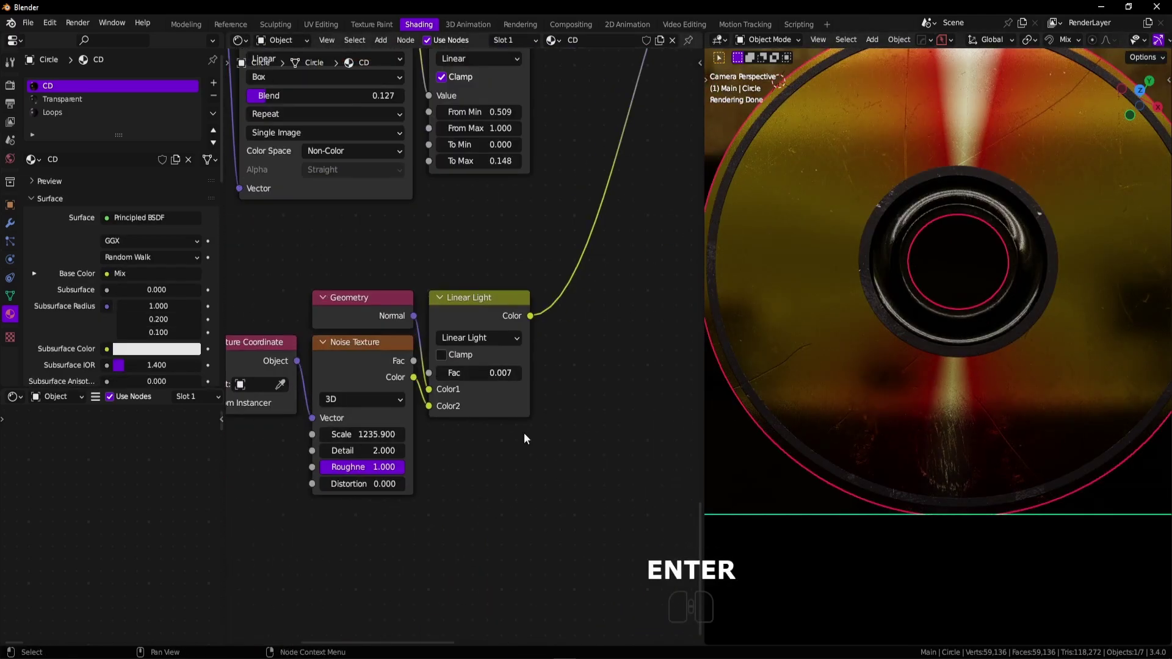
Paste the copied noise nodes into the Loops material and place them in its node tree.
left_click(141, 99)
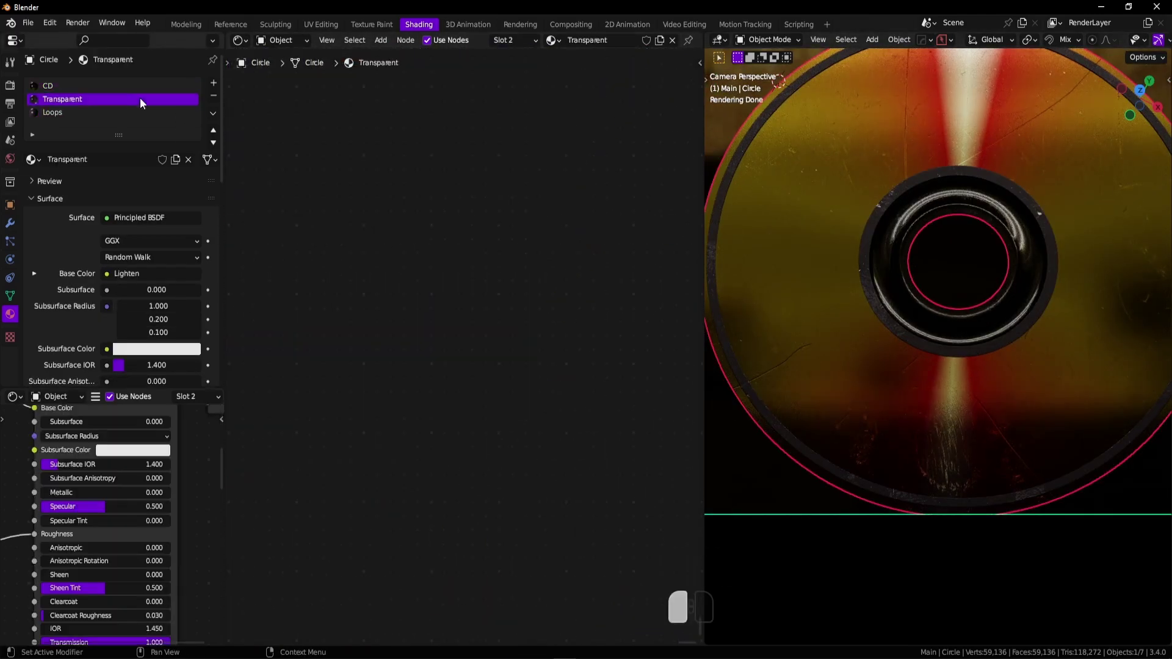
left_click(122, 112)
middle_click_drag(539, 353, 468, 201, "ctrl")
key("ctrl+v")
key("g")
left_click(353, 455)
left_click_drag(340, 453, 363, 249)
Set the Loops roughness Map Ranges' To Max to 0.190 and 0.130, and make the RGB node's colour dark yellow.
middle_click_drag(533, 384, 409, 609, "shift")
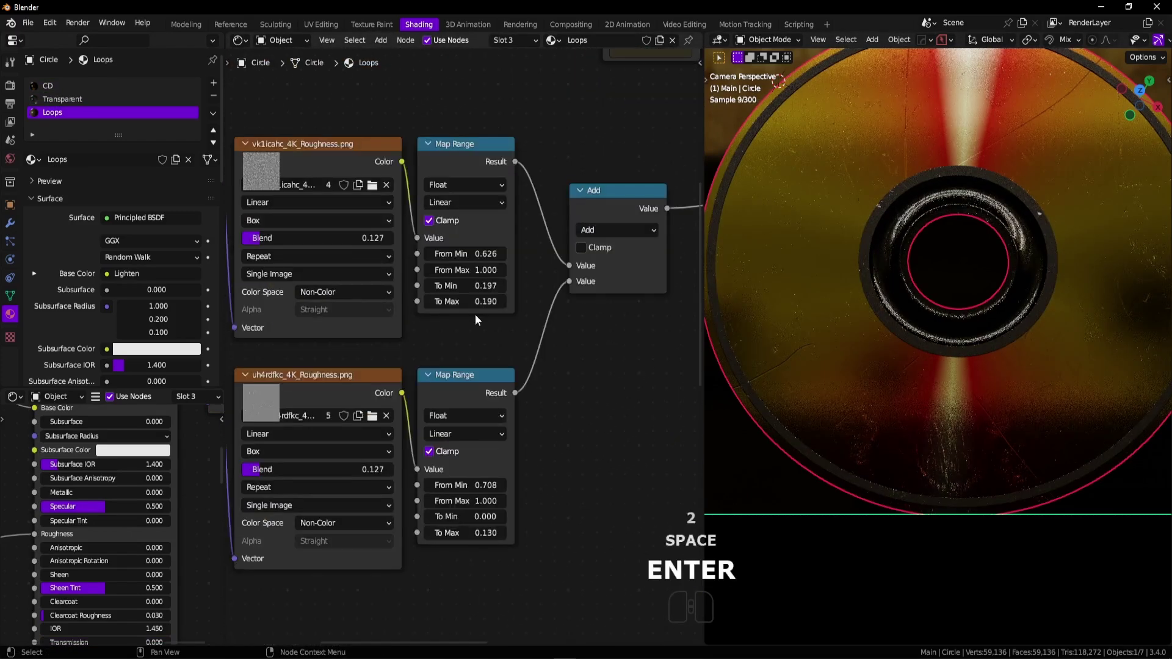
middle_click_drag(481, 547, 420, 507, "shift")
left_click(342, 110, "ctrl+shift")
middle_click_drag(244, 184, 400, 305, "shift")
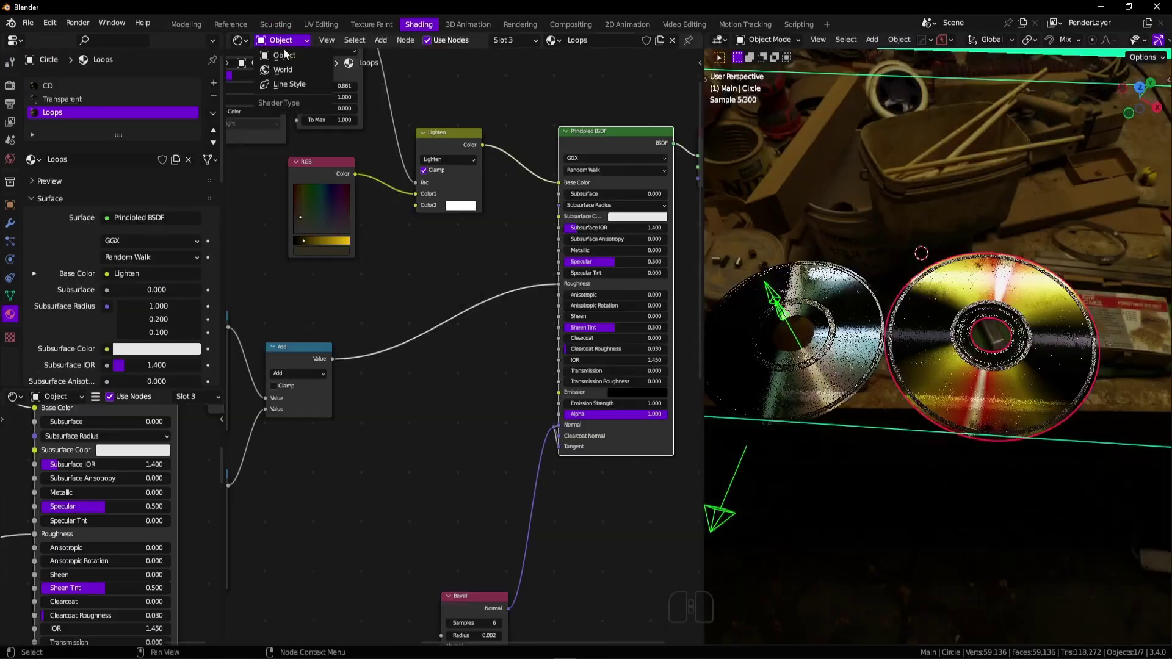
Shift the world HDRI's Mapping location to X 0.0416 m and Y -0.247 m and check the reflections through the camera.
left_click_drag(366, 312, 386, 314, "shift")
left_click_drag(386, 329, 371, 328, "shift")
left_click(887, 385)
key("v")
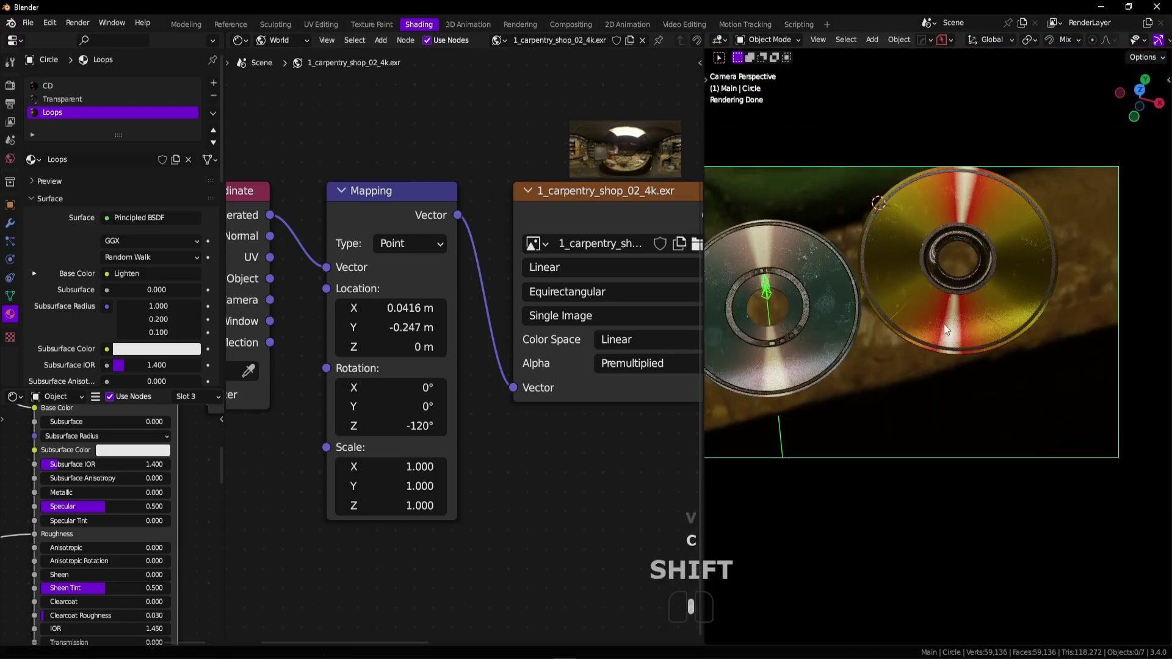
Add a plane to the scene in wireframe view and scale it up around both CDs.
middle_click_drag(917, 400, 1002, 337)
key("alt+z")
left_click(1001, 337)
key("s")
left_click(907, 404)
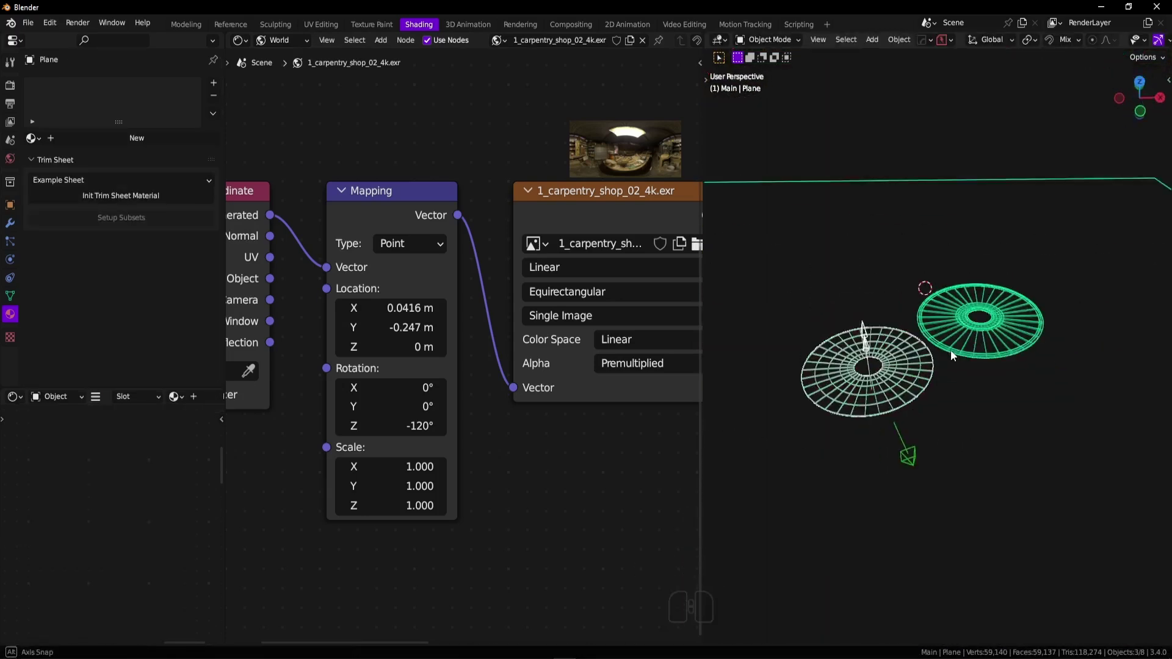